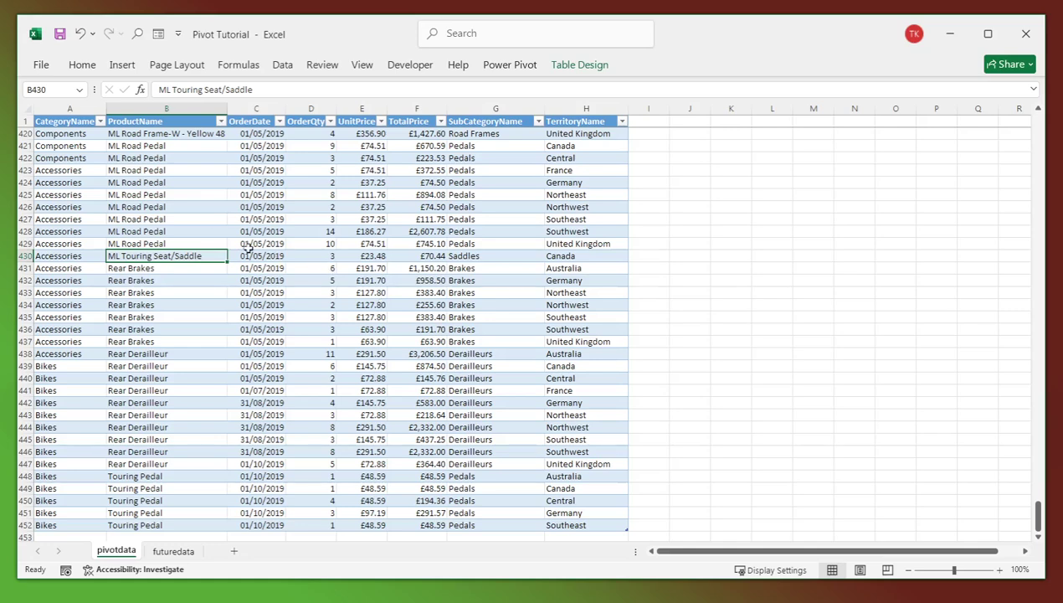
# - Create a PivotTable from Table1 on a new worksheet
pyautogui.click(122, 65)
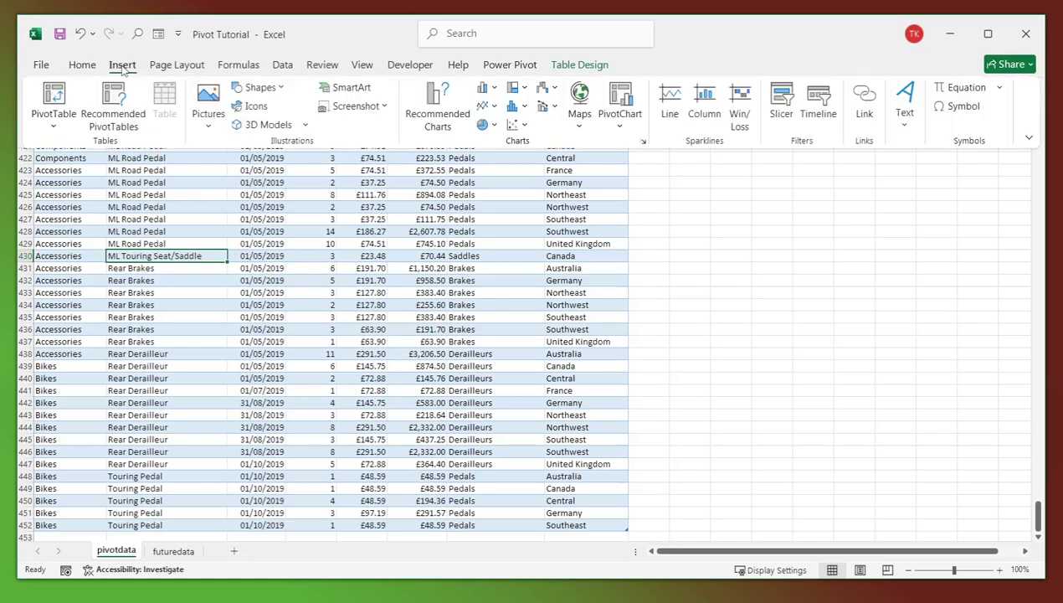
pyautogui.click(56, 127)
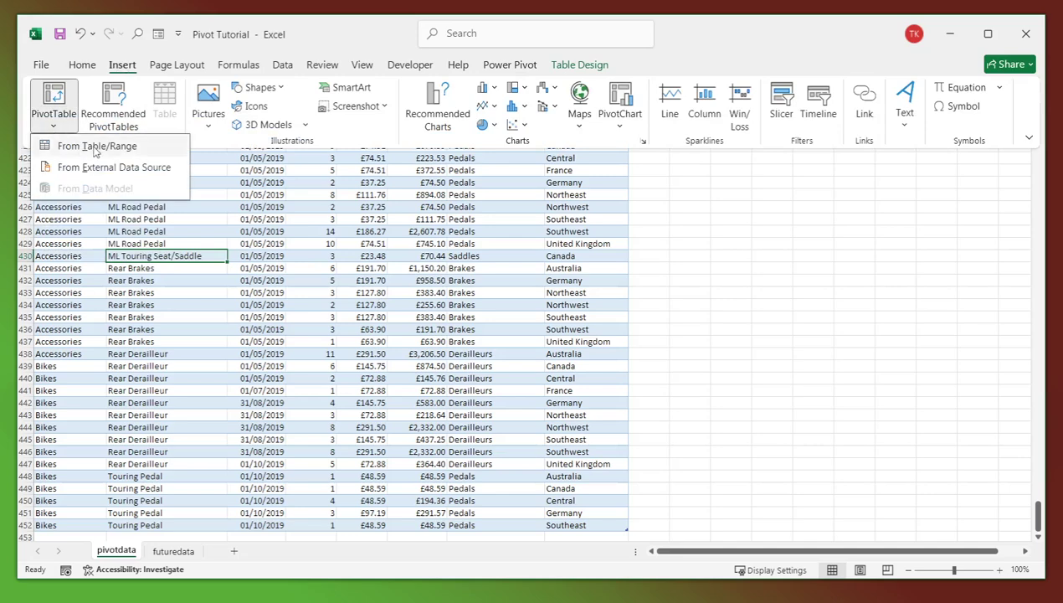
pyautogui.click(96, 149)
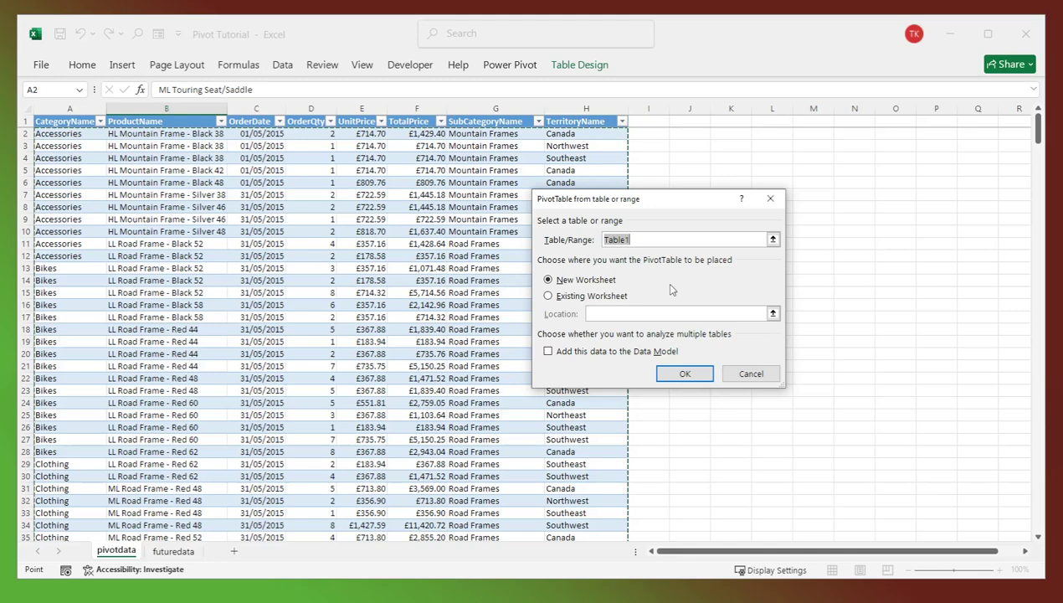
pyautogui.click(684, 373)
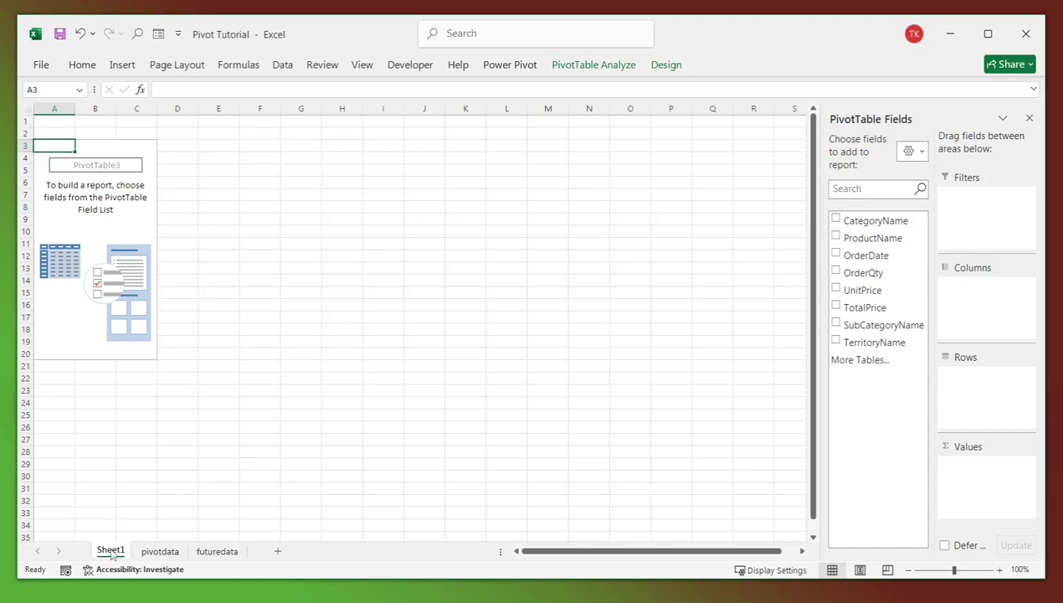
# - Insert two blank columns before the empty PivotTable on Sheet1, shifting it to start in column C
pyautogui.click(325, 232)
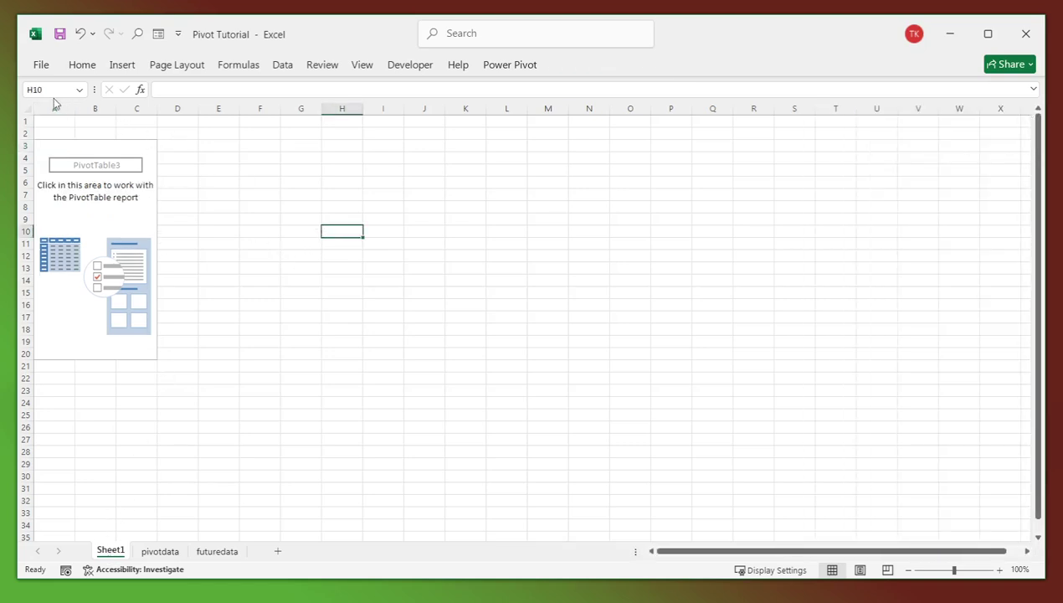
pyautogui.moveTo(56, 107); pyautogui.dragTo(98, 108)
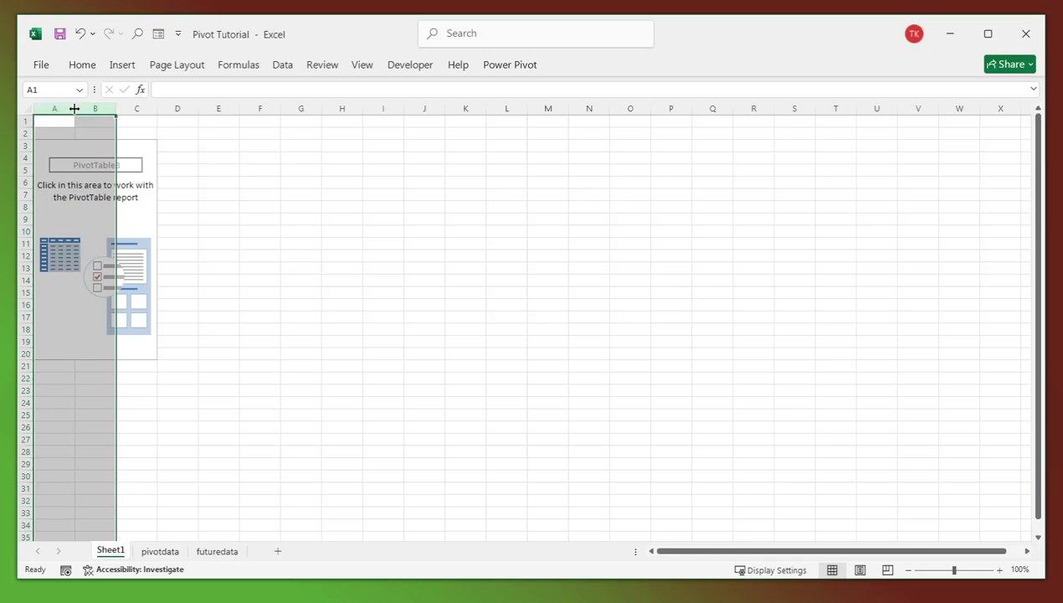
pyautogui.rightClick(90, 109)
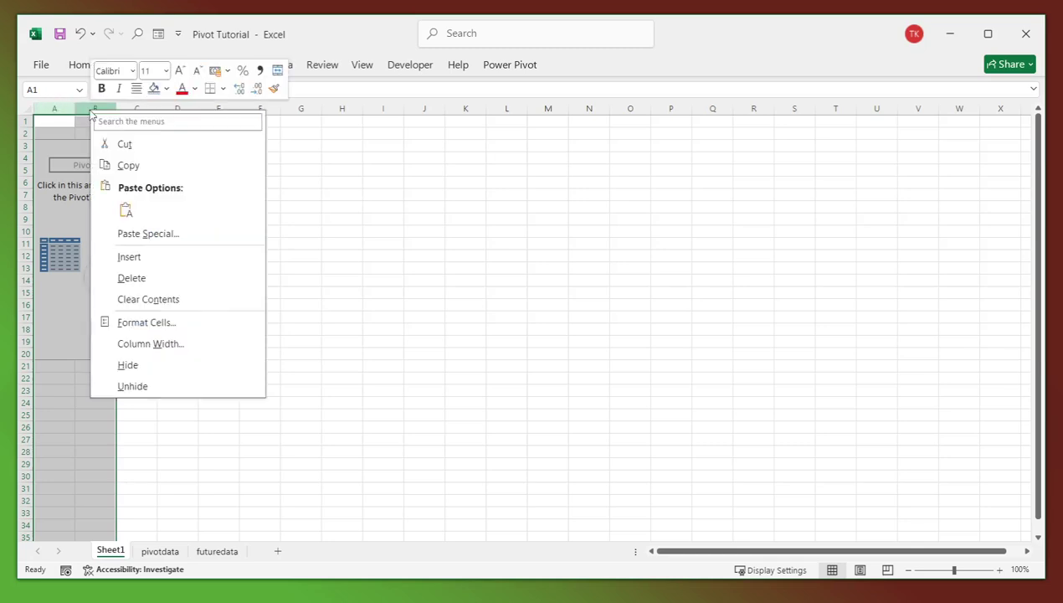
pyautogui.click(134, 256)
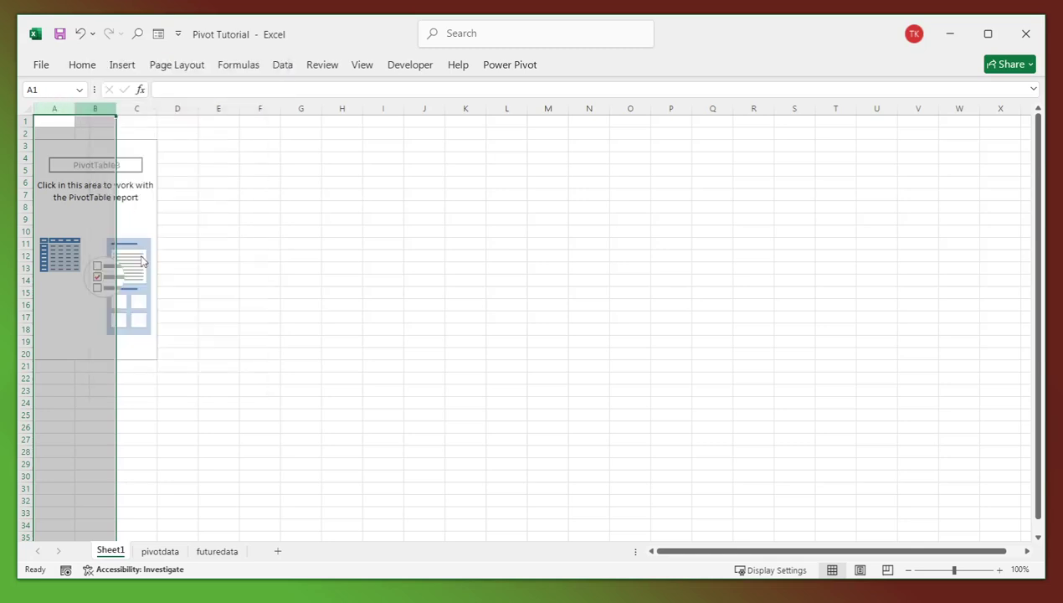
pyautogui.click(341, 208)
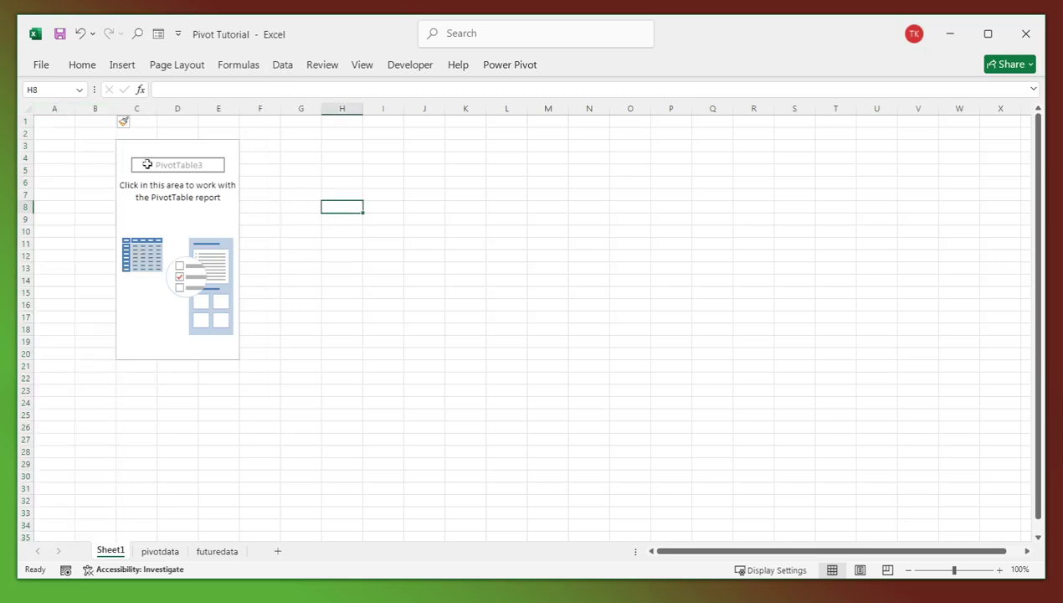
pyautogui.click(52, 124)
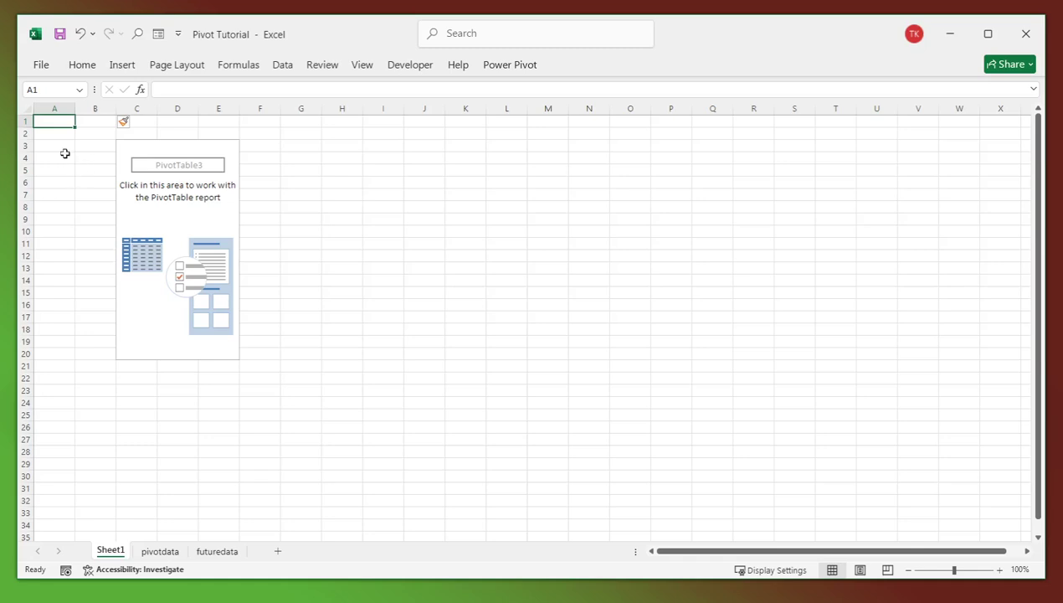
pyautogui.click(212, 125)
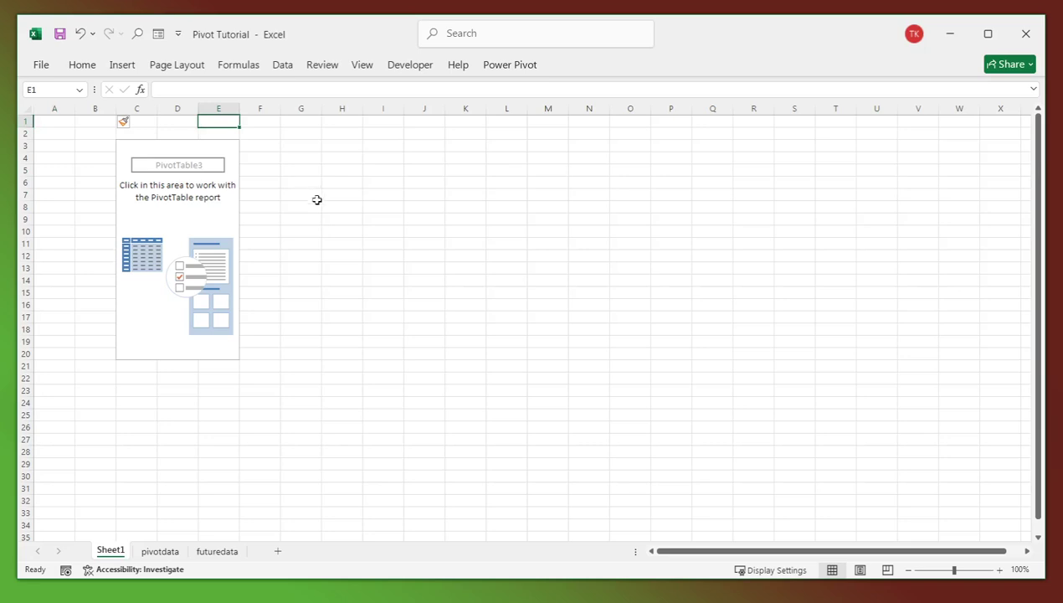
# - Add CategoryName as the PivotTable's row field and TotalPrice as its summed value field
pyautogui.click(163, 208)
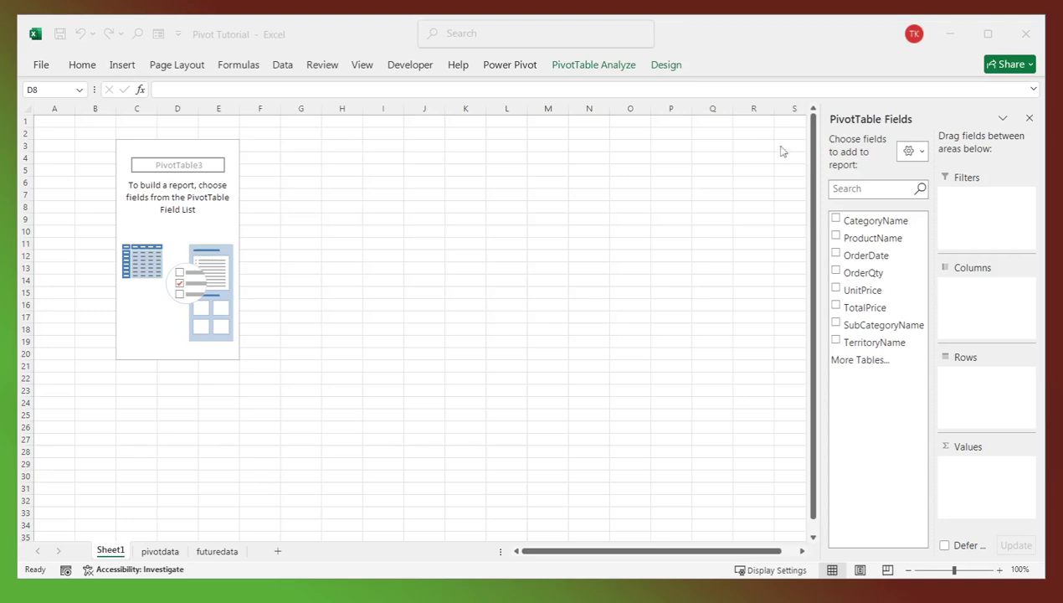
pyautogui.click(836, 221)
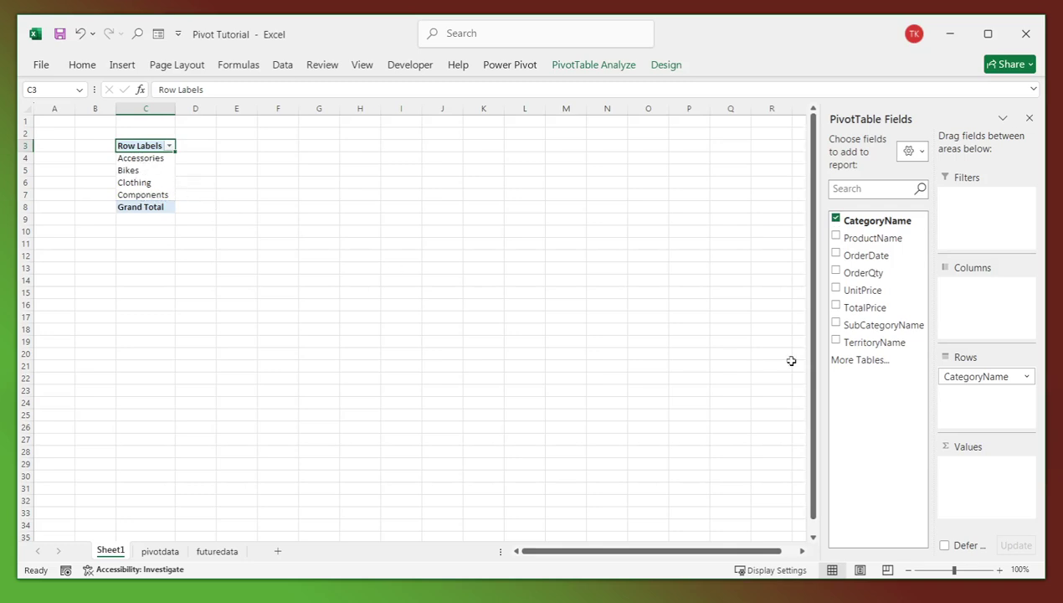
pyautogui.click(836, 307)
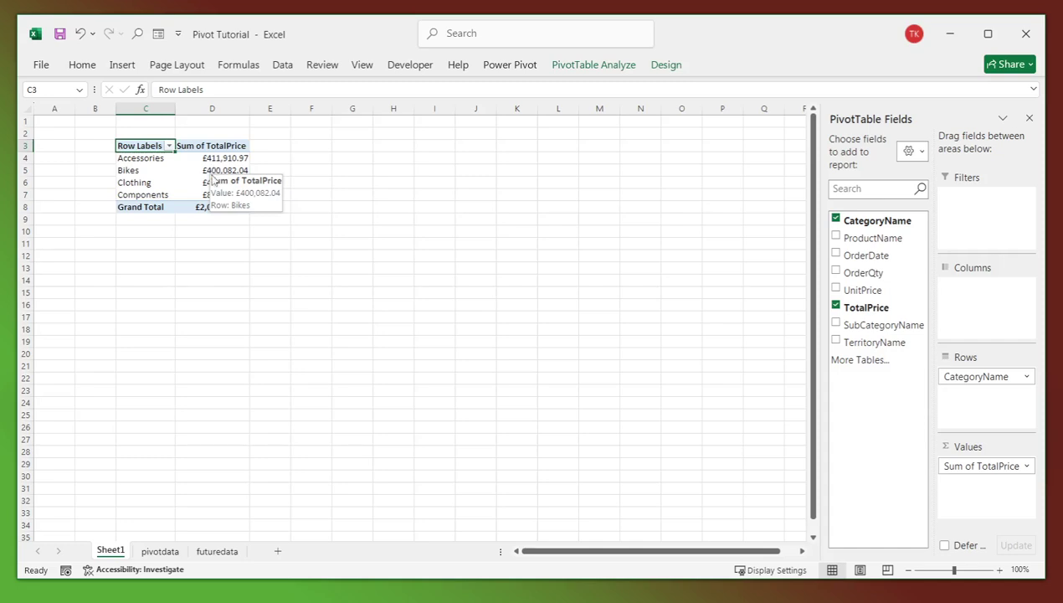
# - Insert a Clustered Column PivotChart based on the category totals PivotTable
pyautogui.click(144, 170)
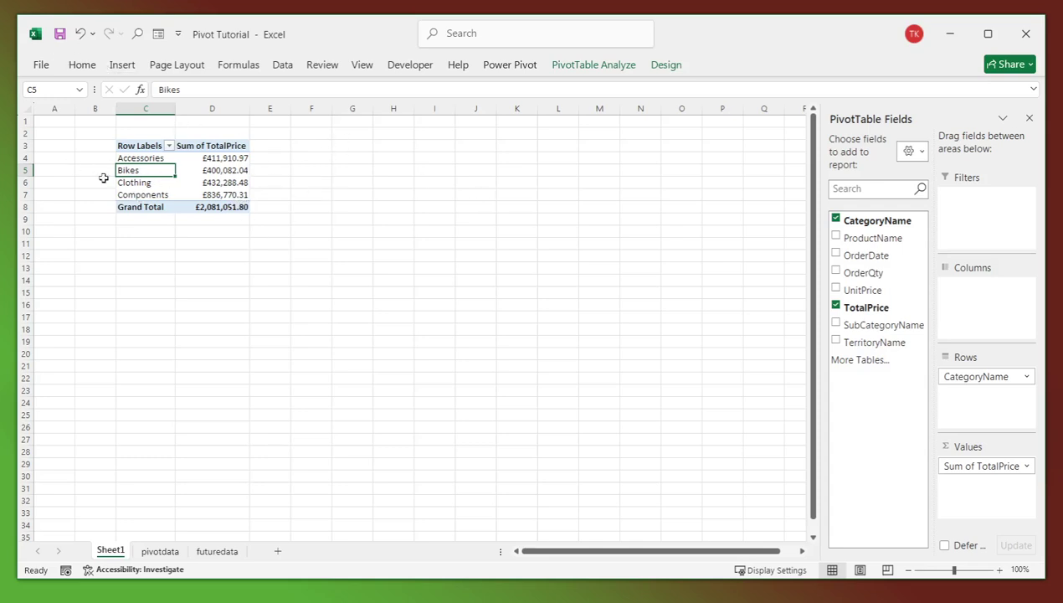
pyautogui.click(122, 64)
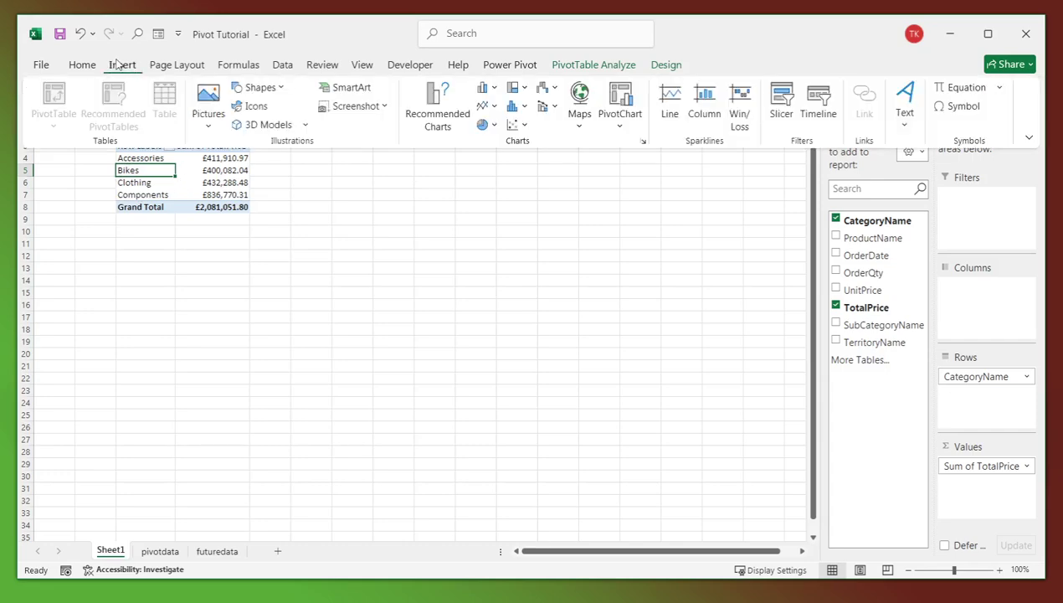
pyautogui.click(621, 126)
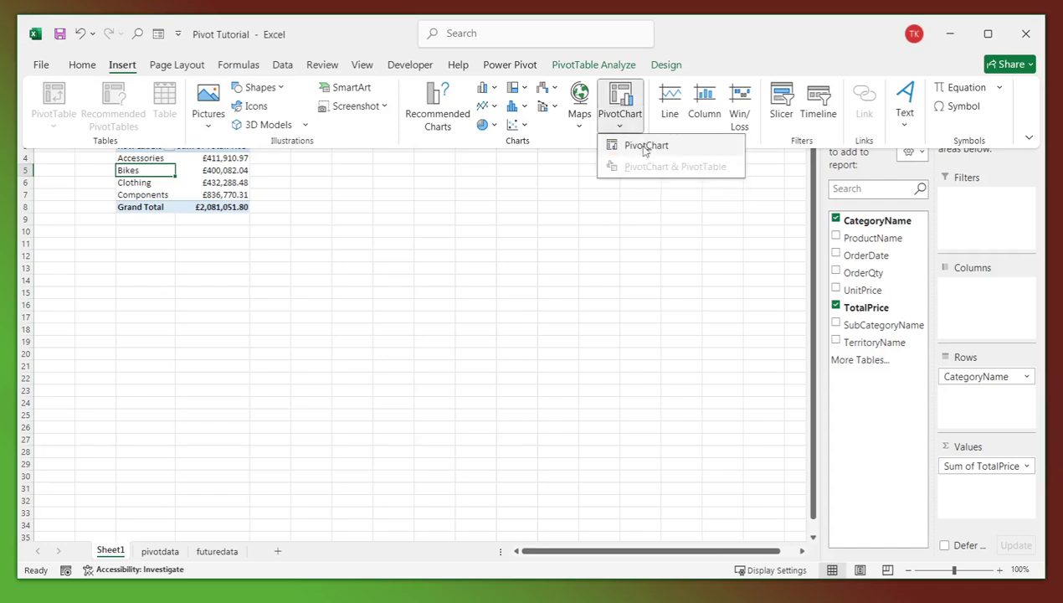
pyautogui.click(646, 147)
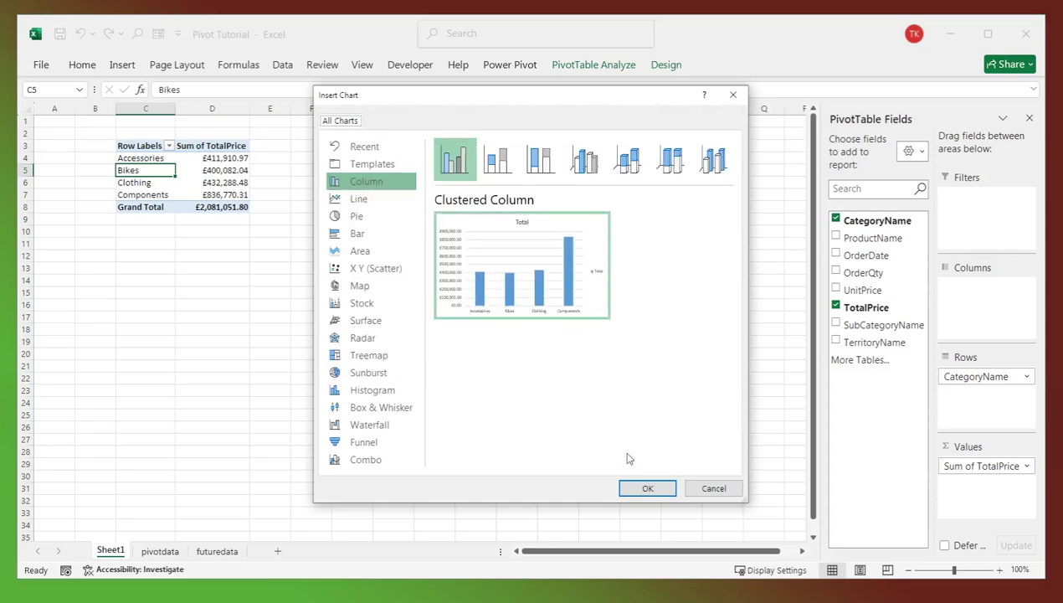
pyautogui.click(647, 491)
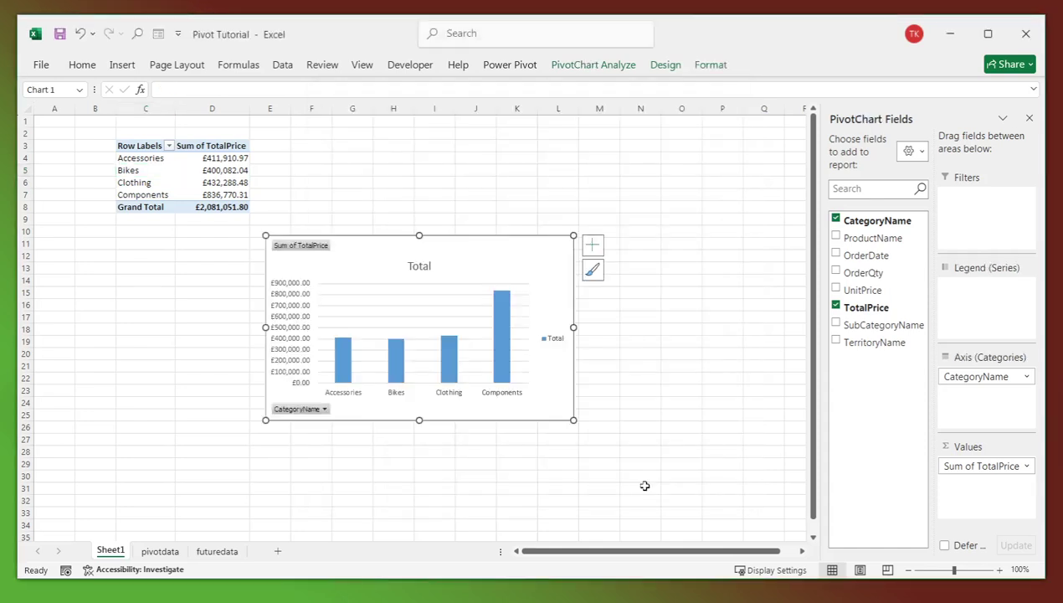
# - Move the PivotChart up beside the PivotTable and hide all field buttons on the chart
pyautogui.moveTo(347, 242); pyautogui.dragTo(371, 157)
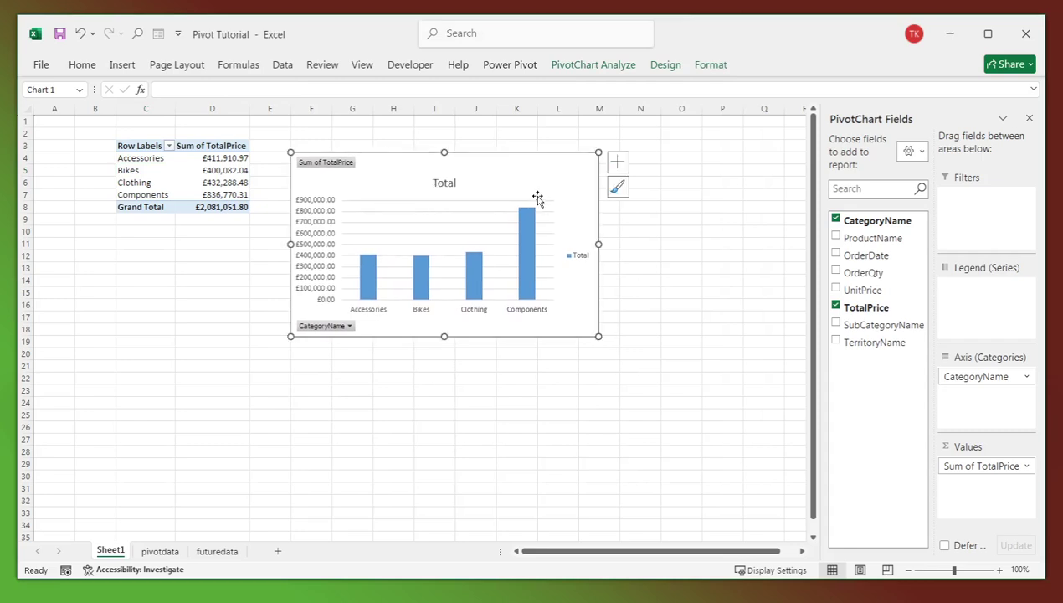
pyautogui.rightClick(336, 165)
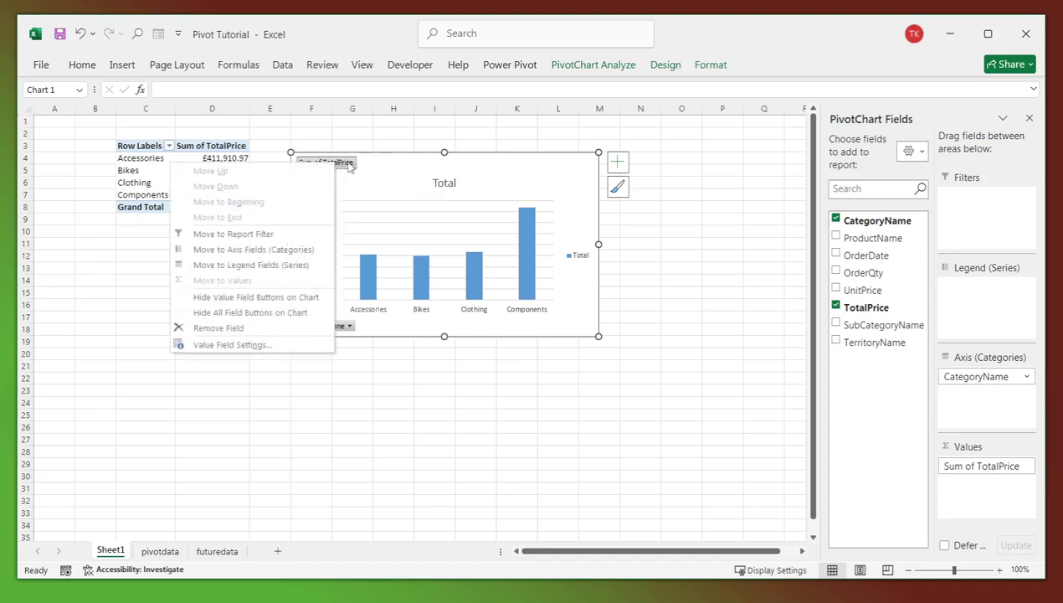
pyautogui.click(258, 313)
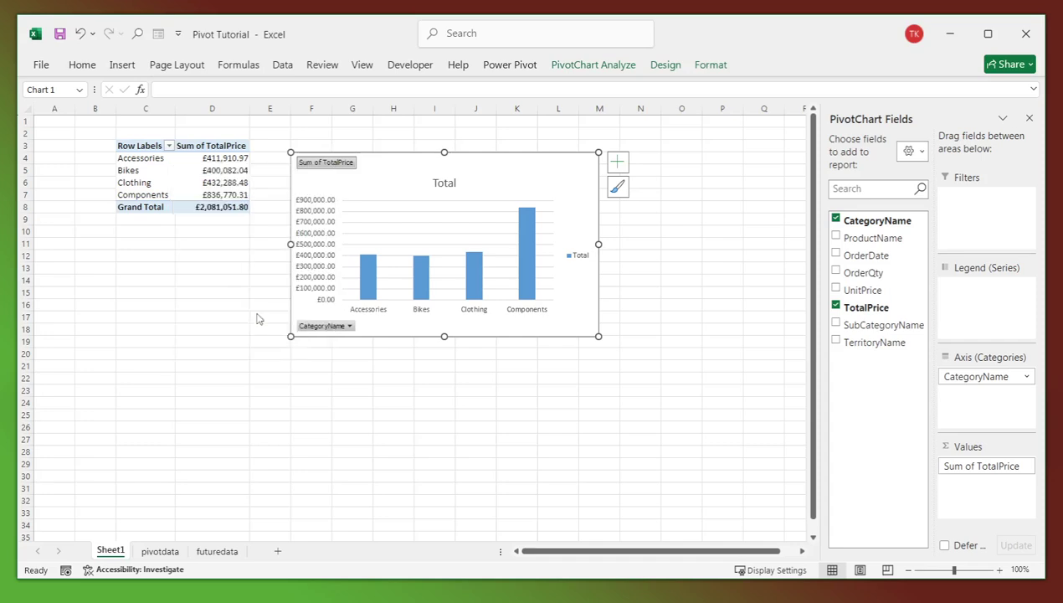
# - Delete the legend and the horizontal gridlines from the PivotChart
pyautogui.click(578, 258)
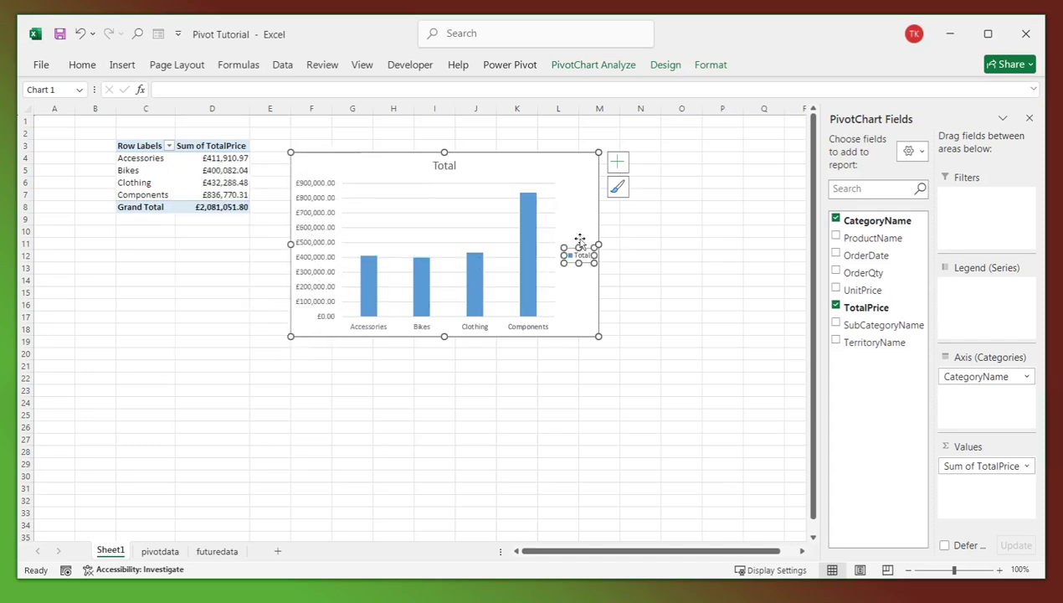
pyautogui.press('Delete')
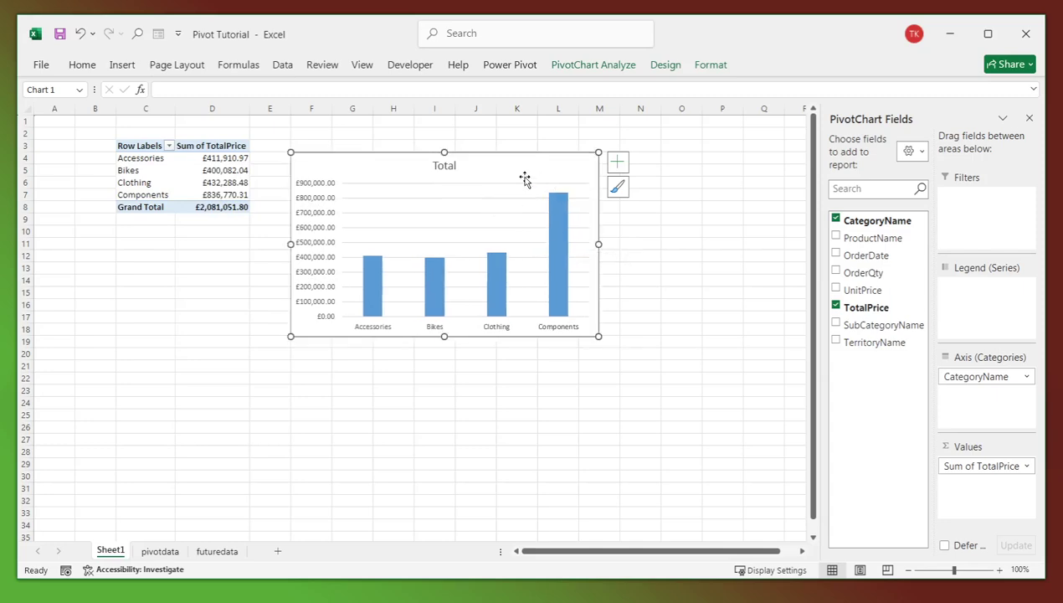
pyautogui.click(492, 204)
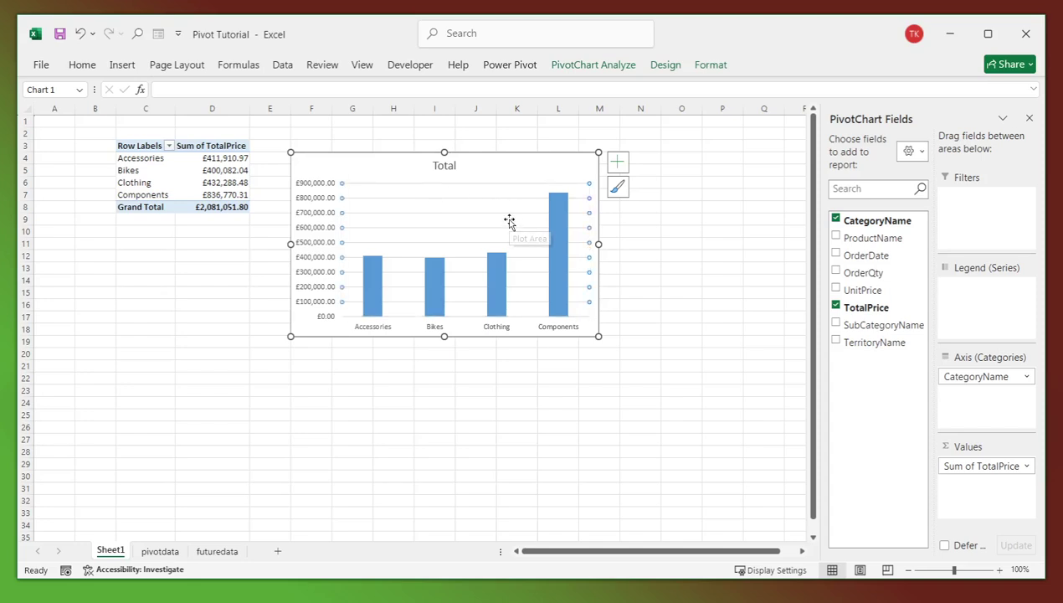
pyautogui.press('Delete')
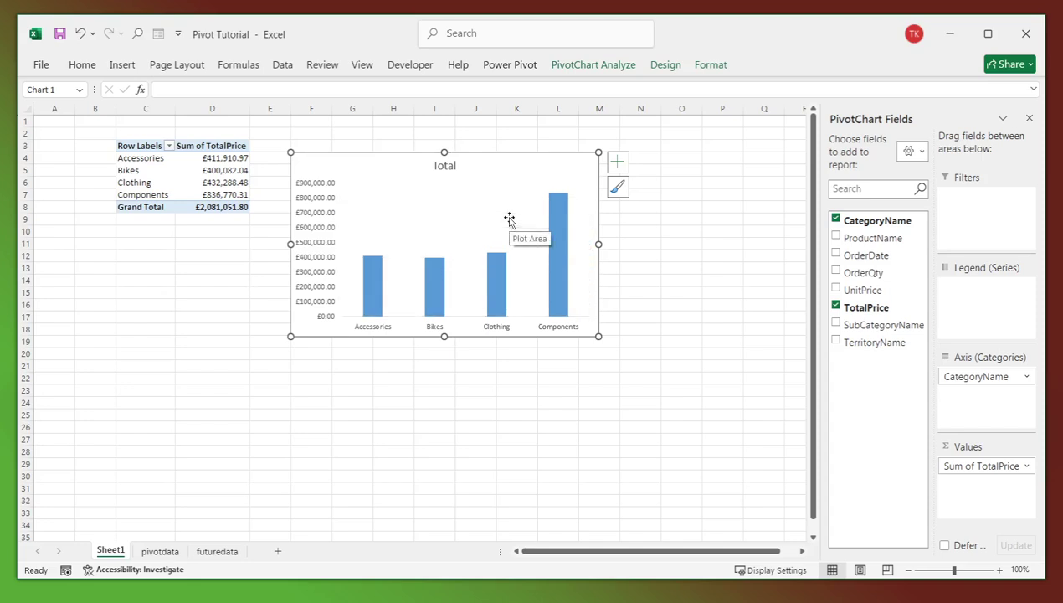
pyautogui.click(453, 167)
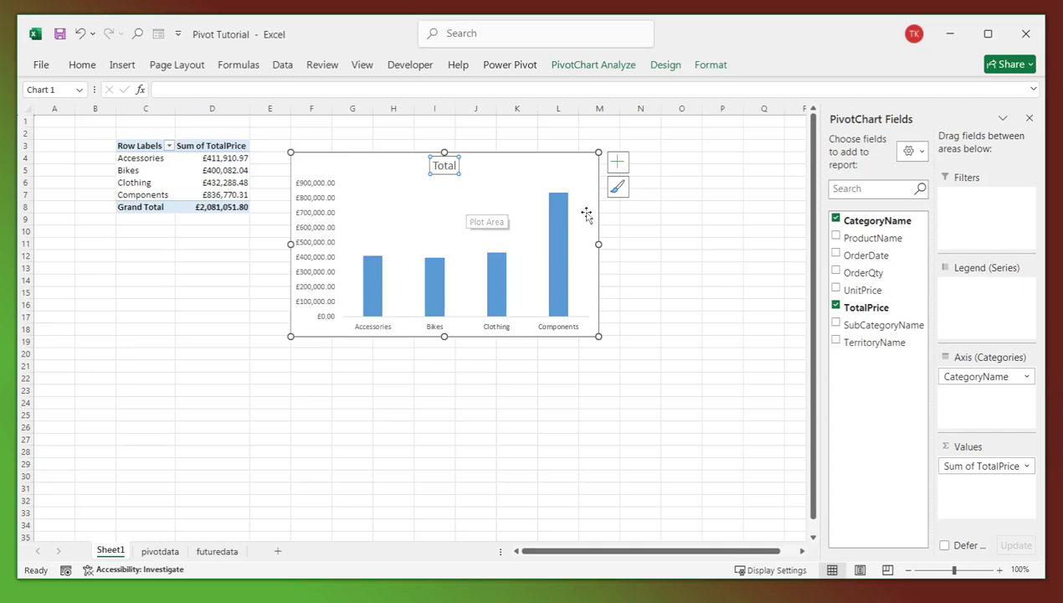
pyautogui.click(500, 185)
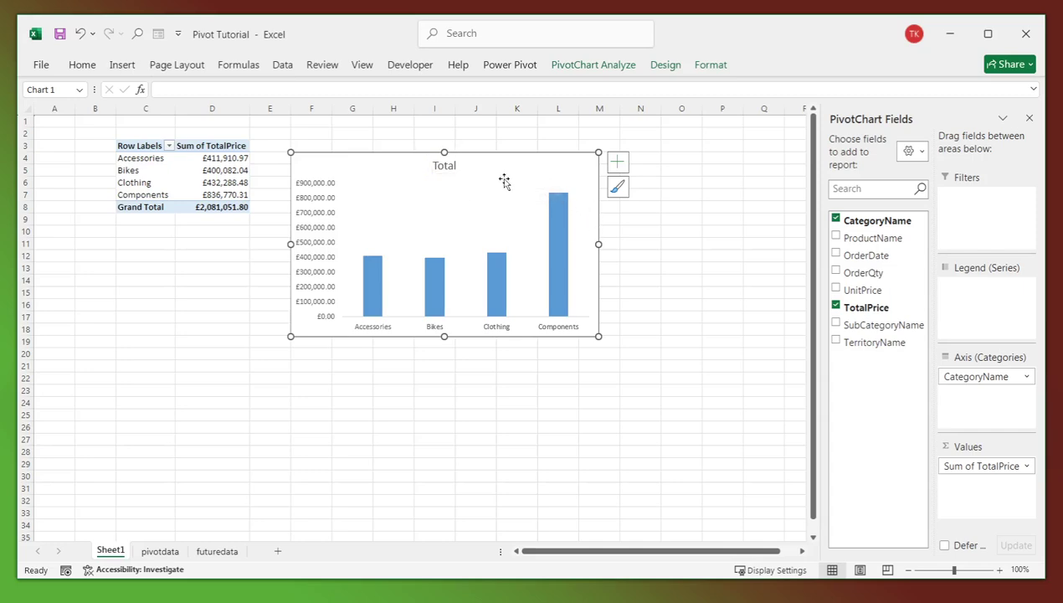
pyautogui.click(561, 208)
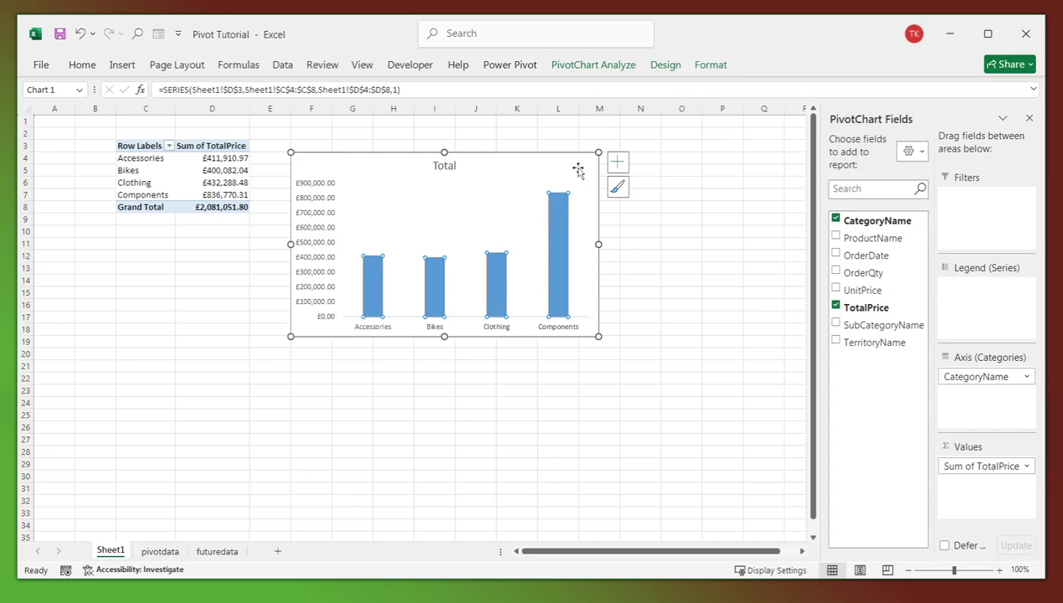
pyautogui.click(457, 214)
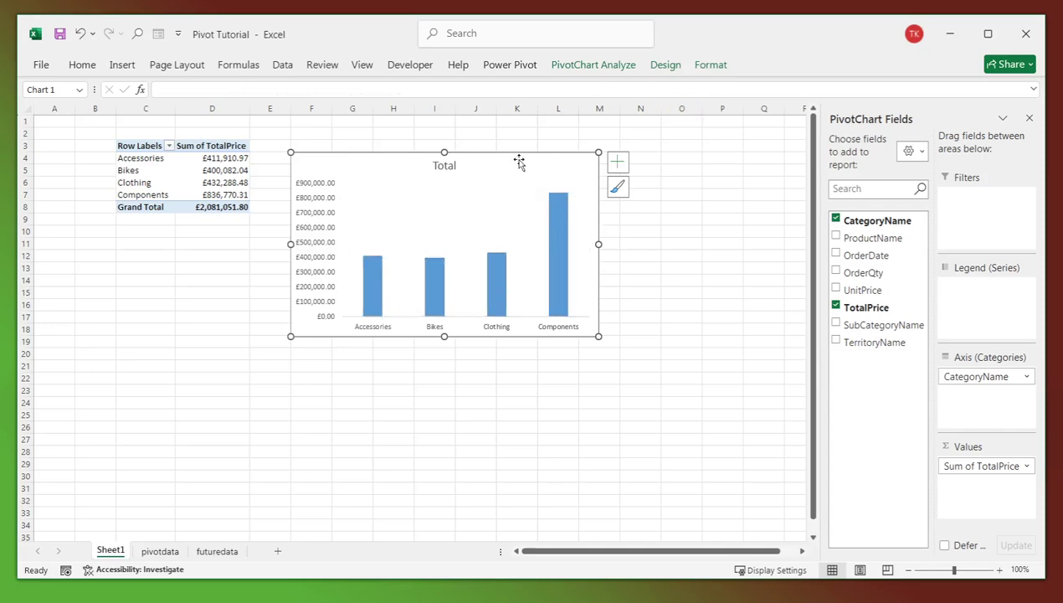
# - Set the gap width of the chart's column series to 90%
pyautogui.doubleClick(519, 161)
pyautogui.click(564, 220)
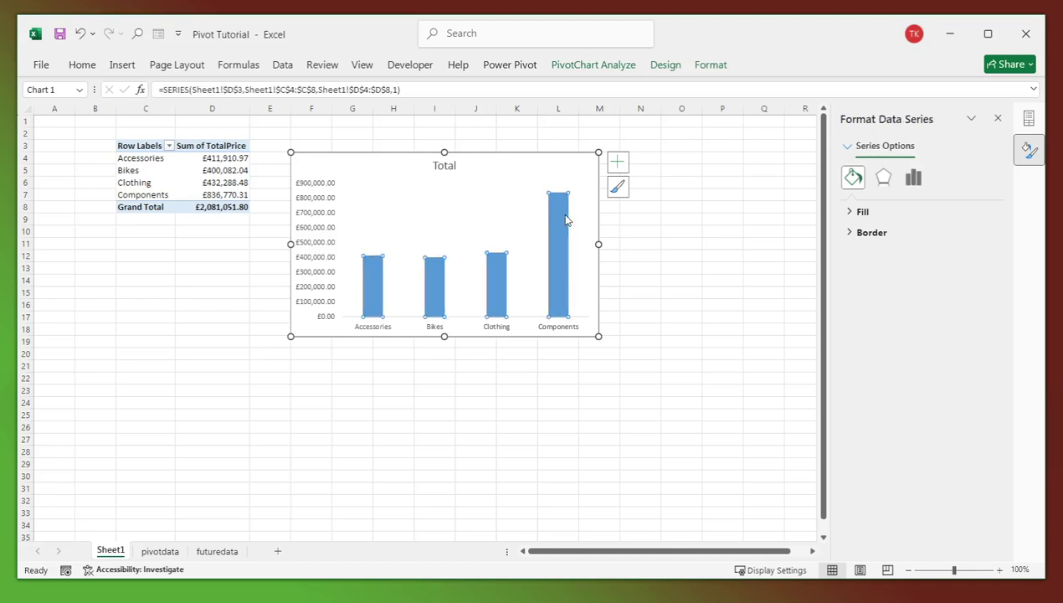
pyautogui.click(916, 176)
pyautogui.click(968, 314)
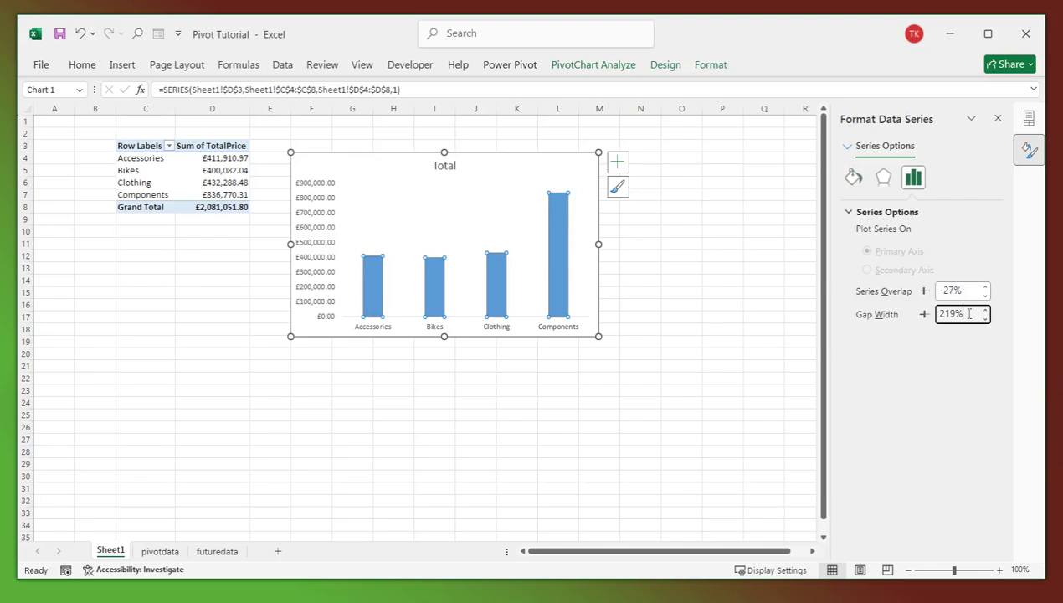
pyautogui.moveTo(965, 314); pyautogui.dragTo(939, 313)
pyautogui.write('90')
pyautogui.press('Return')
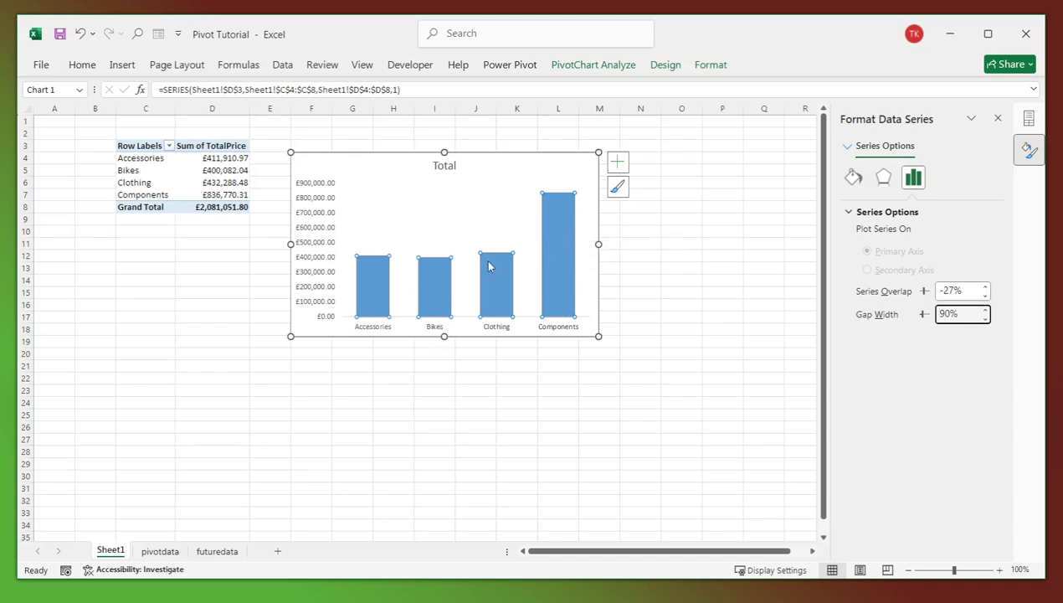
# - Give the chart area's border a width of 3 pt
pyautogui.click(526, 161)
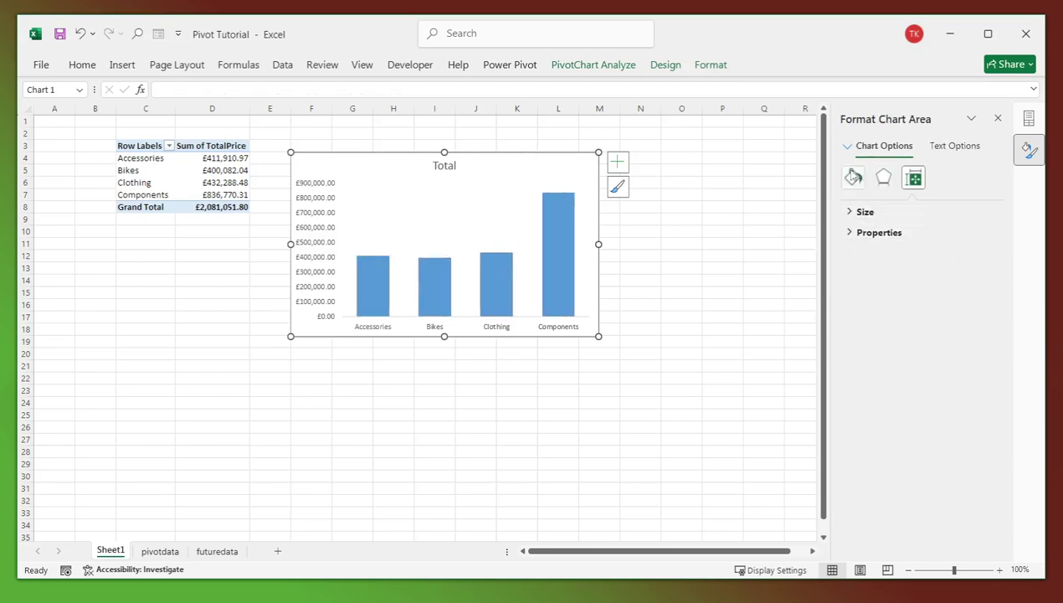
pyautogui.click(855, 179)
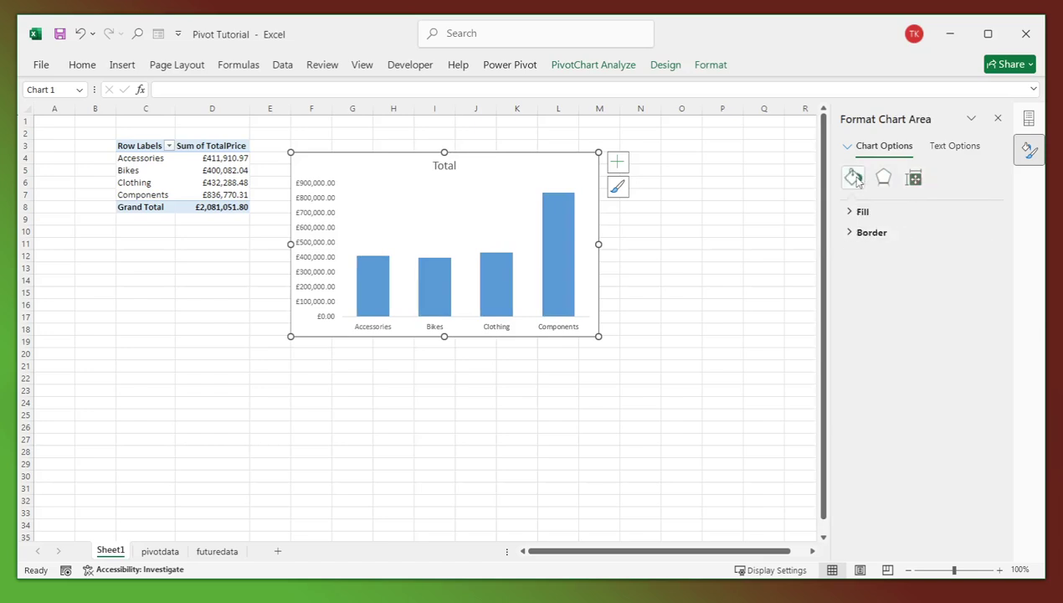
pyautogui.click(860, 236)
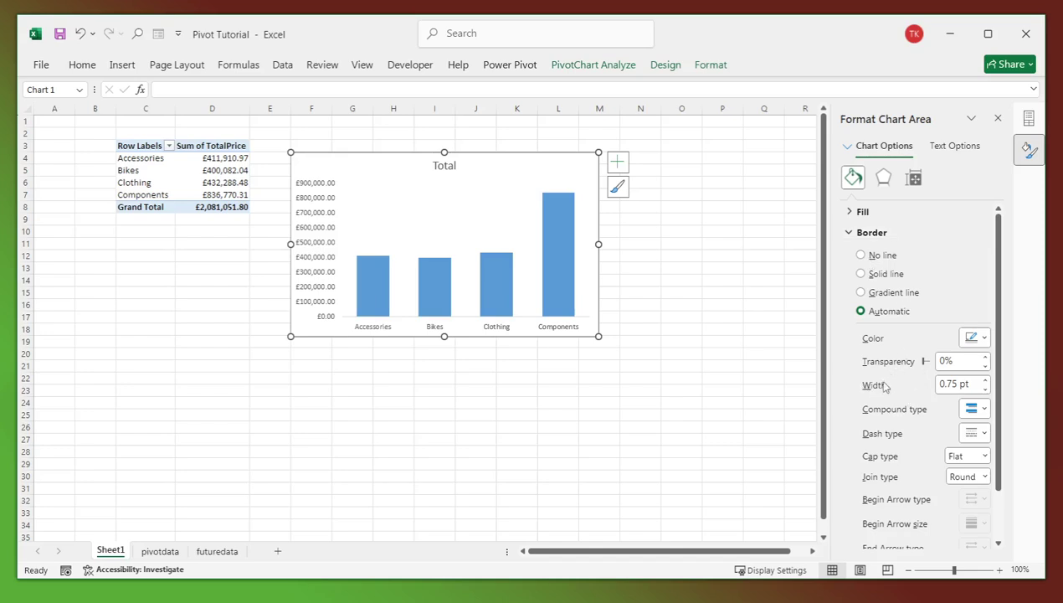
pyautogui.click(938, 384)
pyautogui.press('BackSpace')
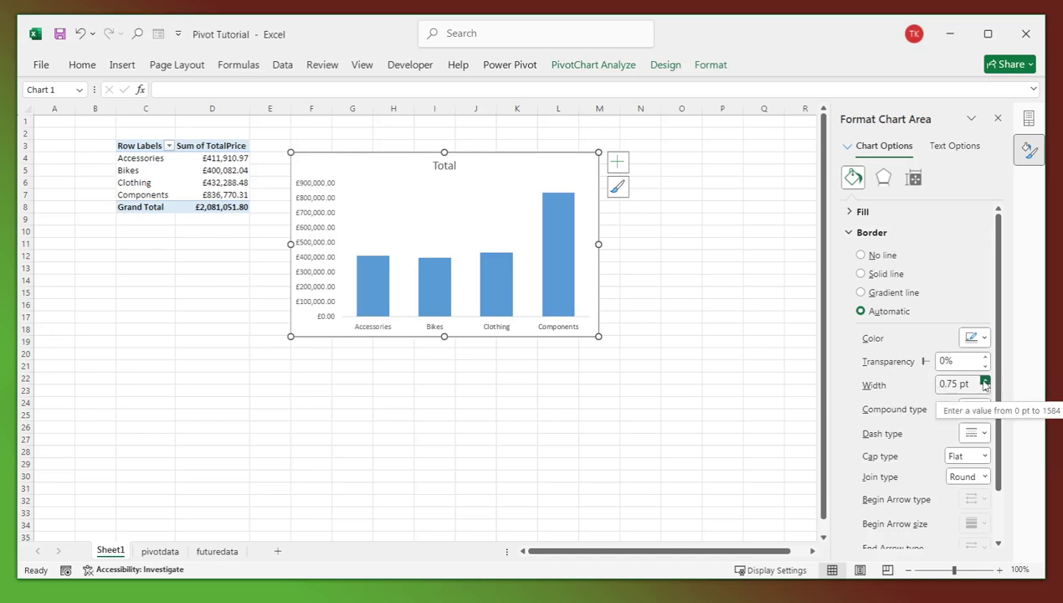
pyautogui.moveTo(970, 383); pyautogui.dragTo(916, 376)
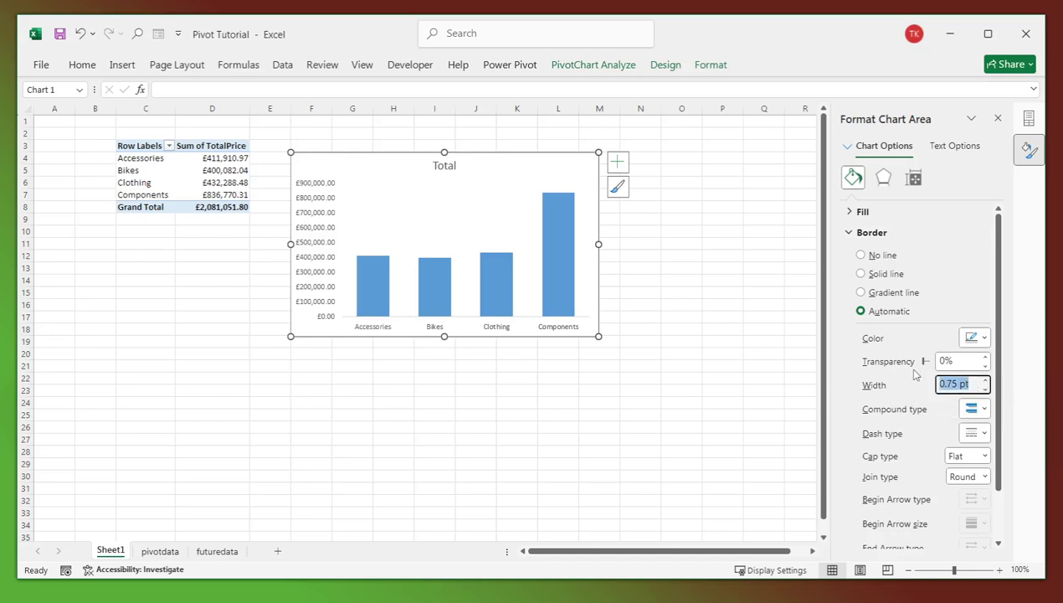
pyautogui.write('3')
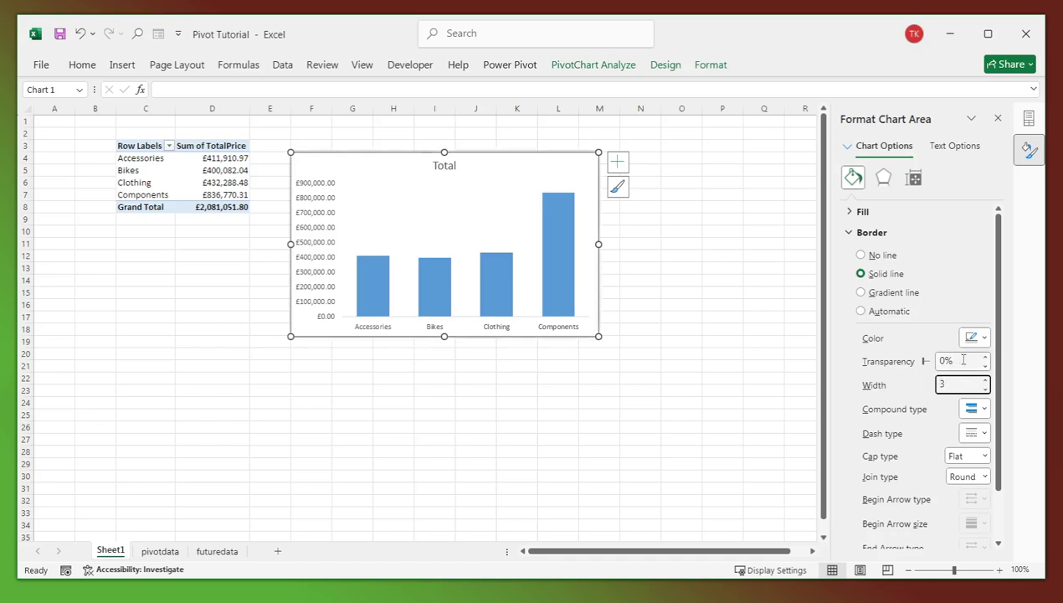
# - Color the chart area's border dark blue using the standard palette of additional colors
pyautogui.click(976, 338)
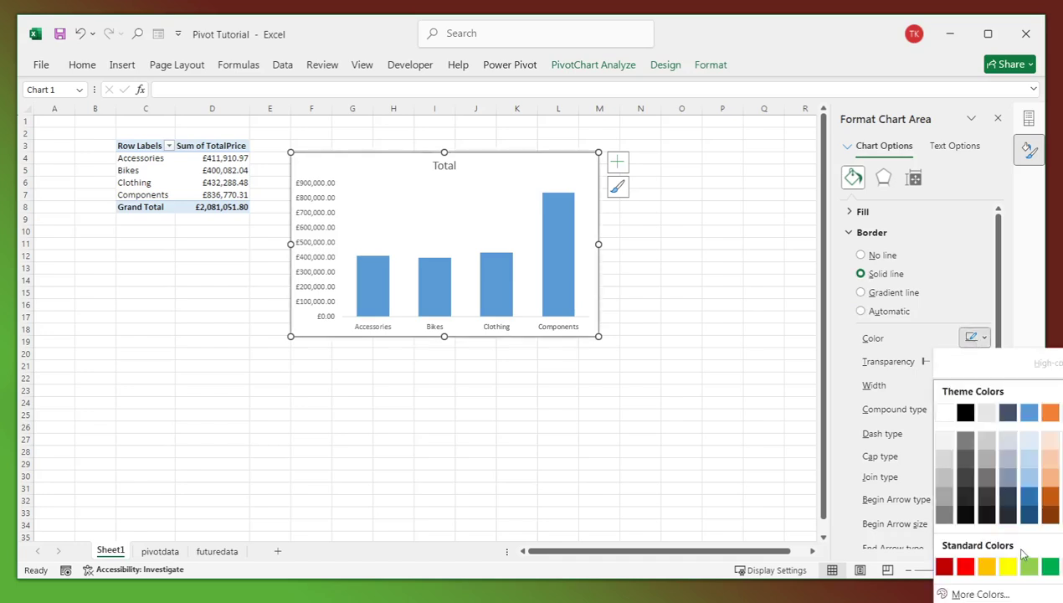
pyautogui.click(983, 593)
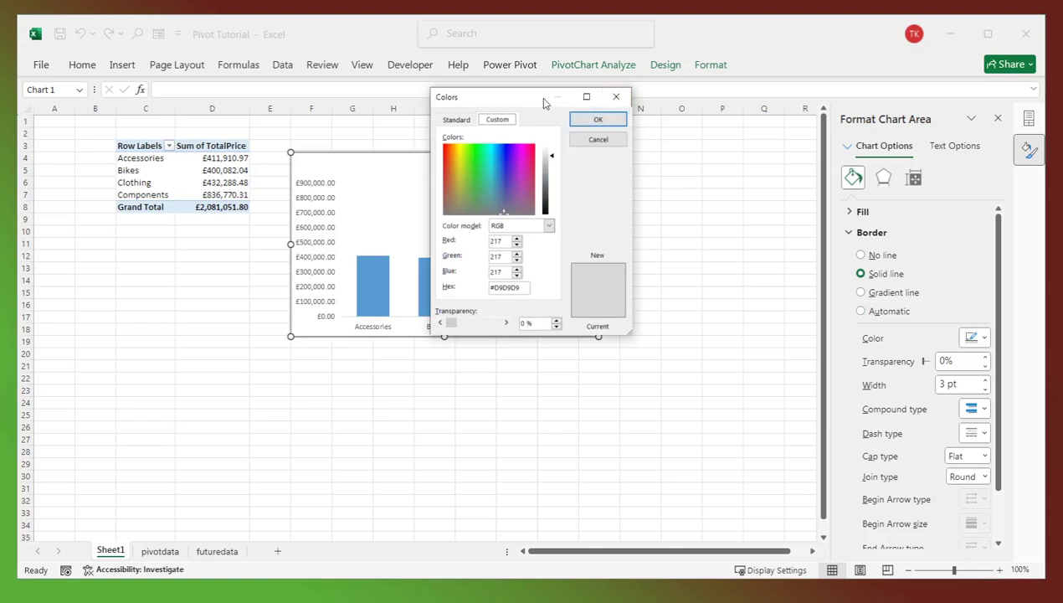
pyautogui.click(457, 120)
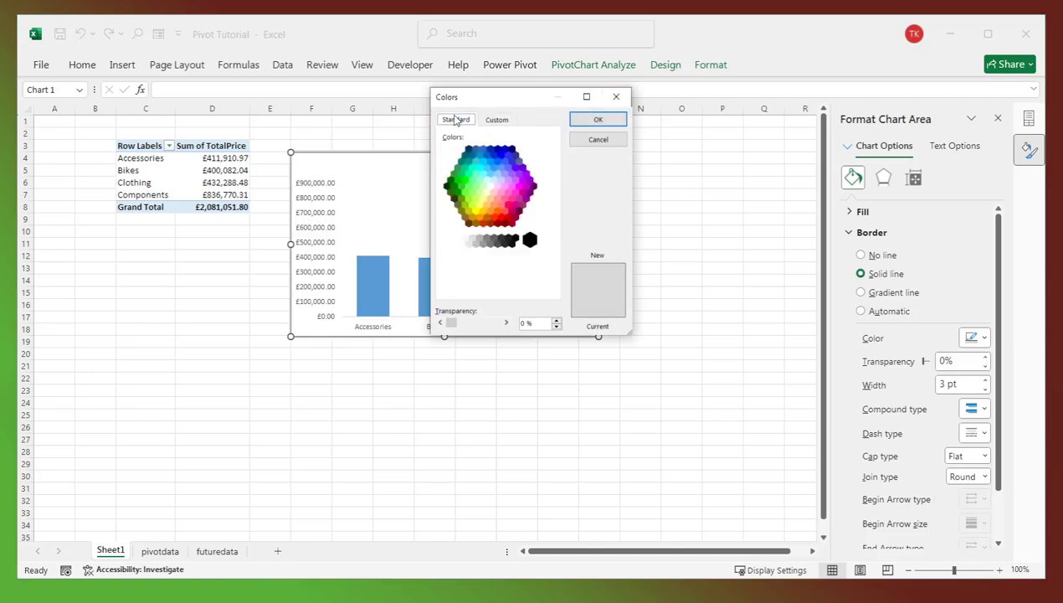
pyautogui.click(496, 155)
pyautogui.click(598, 119)
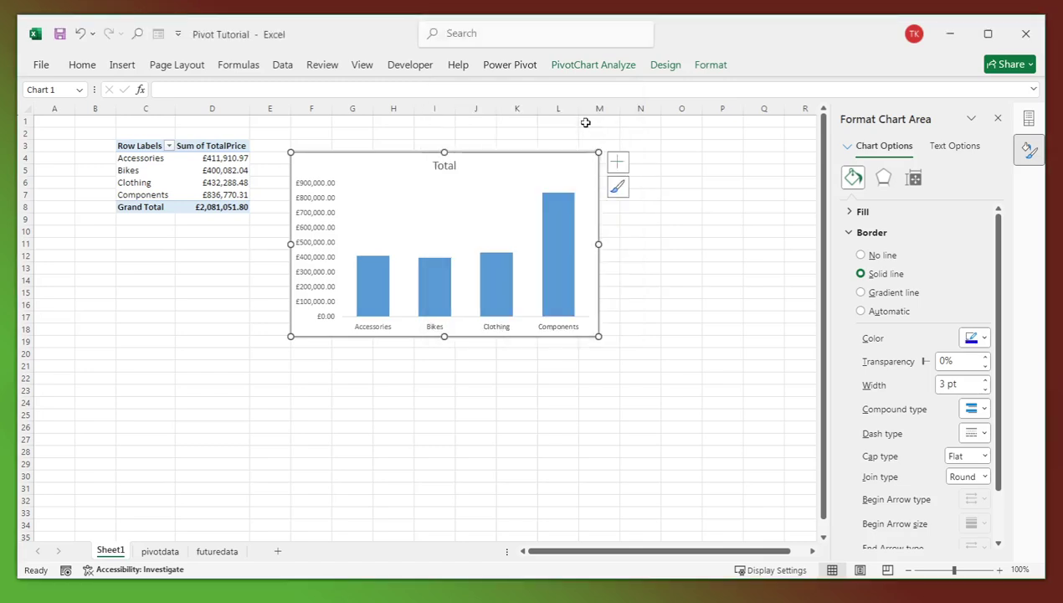
pyautogui.click(628, 256)
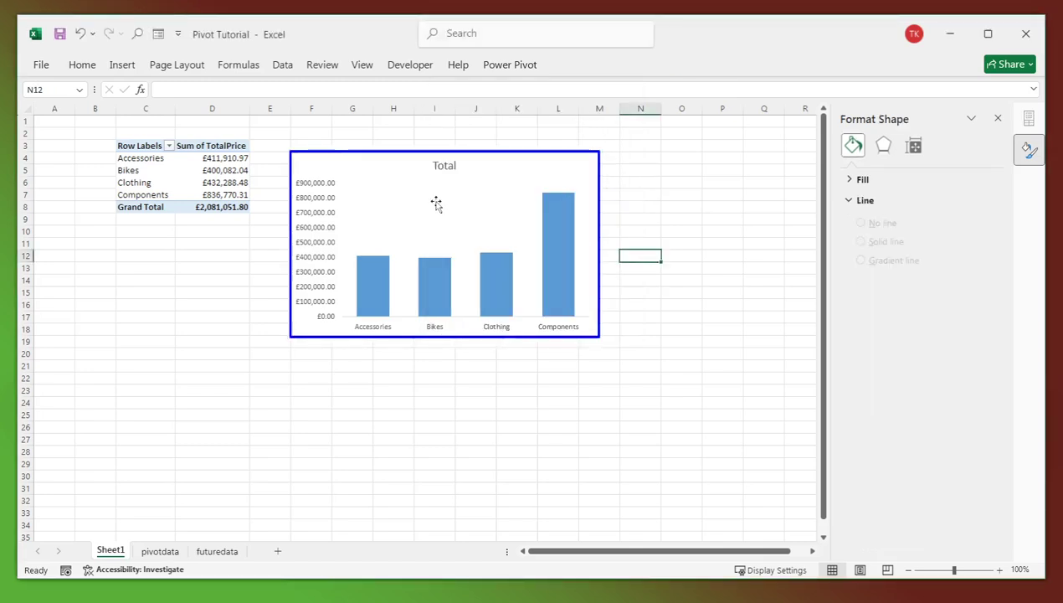
# - Vary the fill colors by point for the chart's column series
pyautogui.click(523, 208)
pyautogui.click(561, 201)
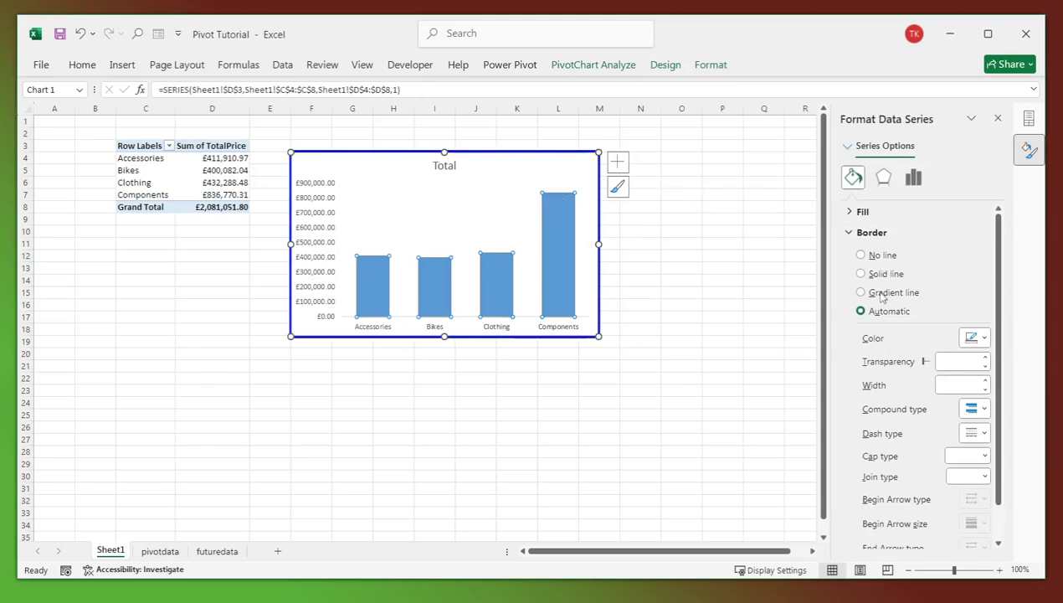
pyautogui.click(850, 211)
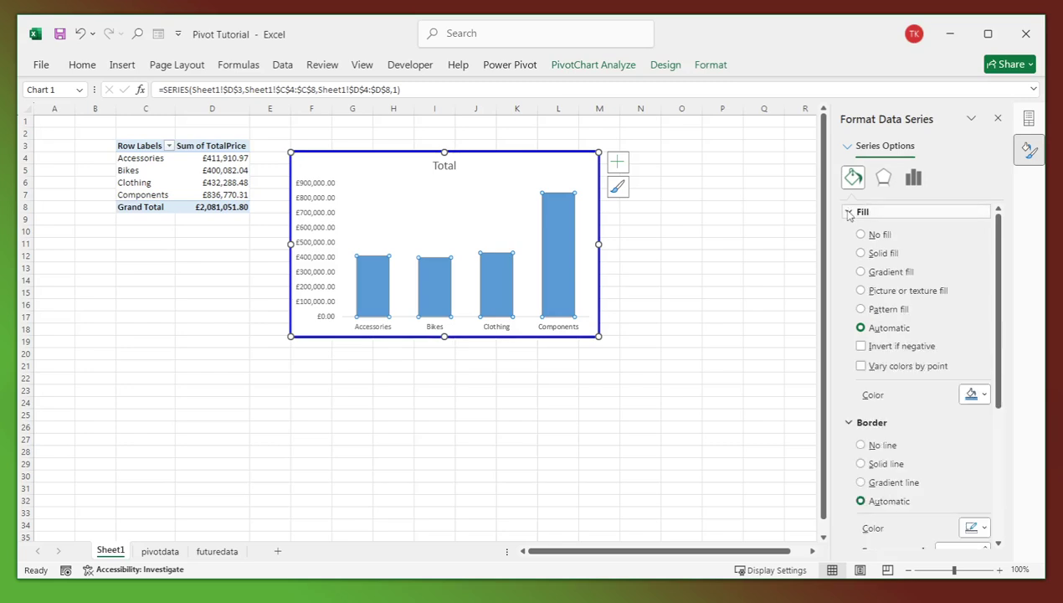
pyautogui.click(861, 367)
pyautogui.click(407, 184)
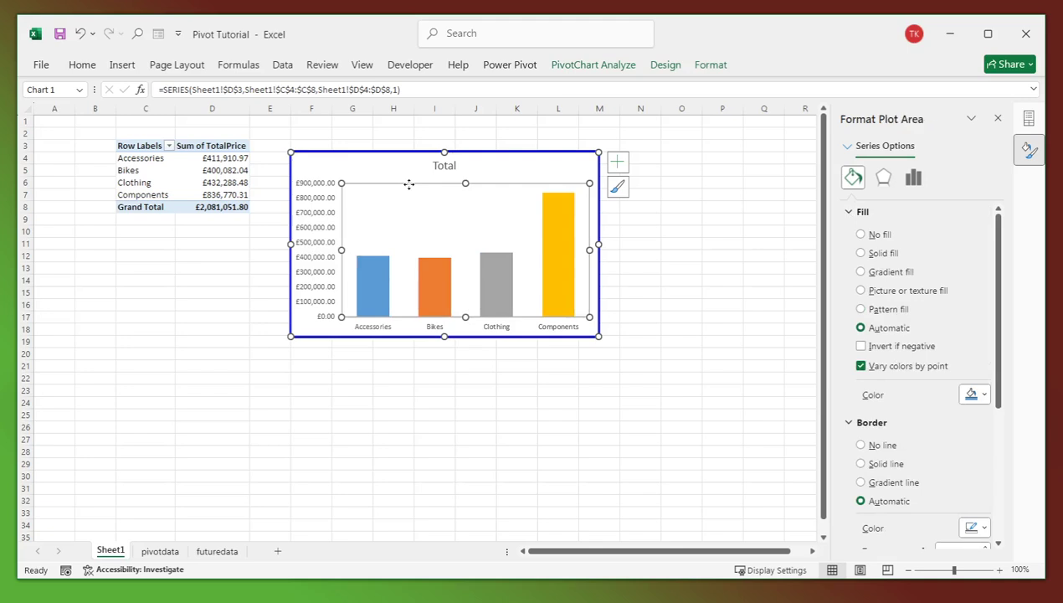
pyautogui.click(426, 168)
pyautogui.click(670, 295)
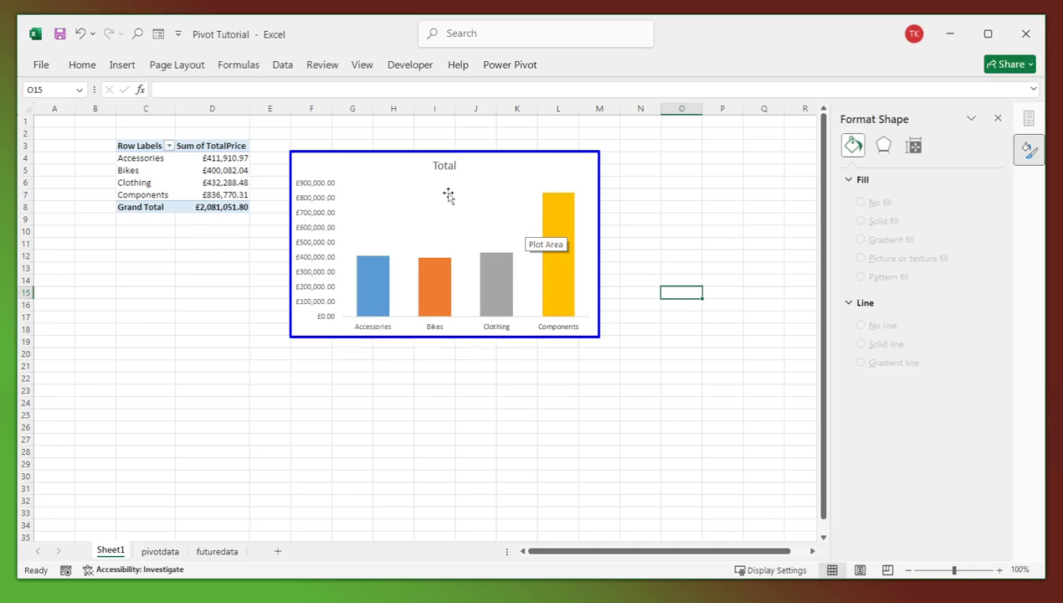
# - Duplicate Sheet1 five times, placing the copies before the pivotdata sheet, and return to the original Sheet1
pyautogui.click(380, 174)
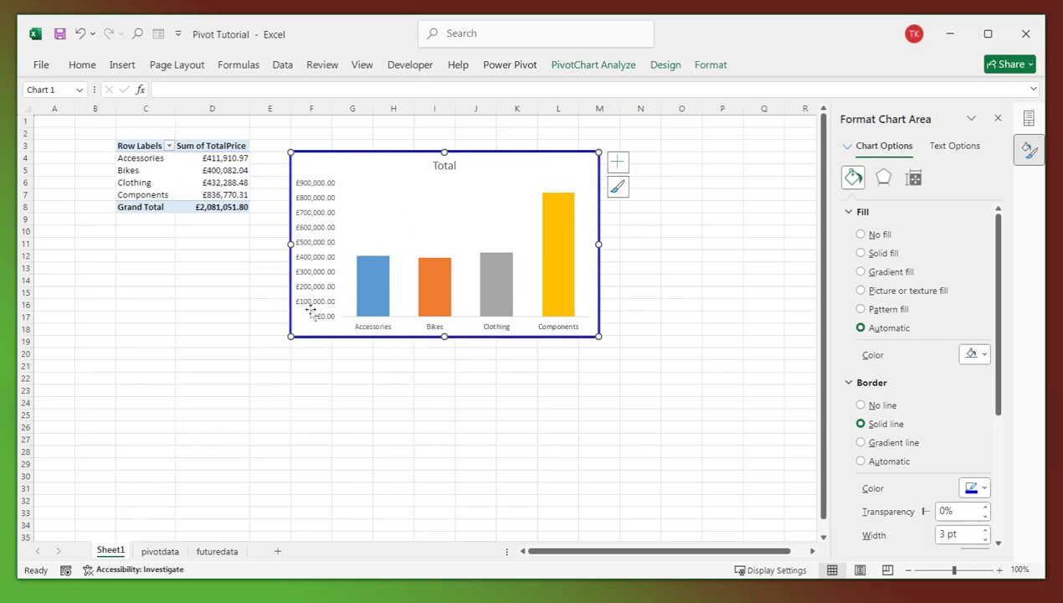
pyautogui.click(254, 342)
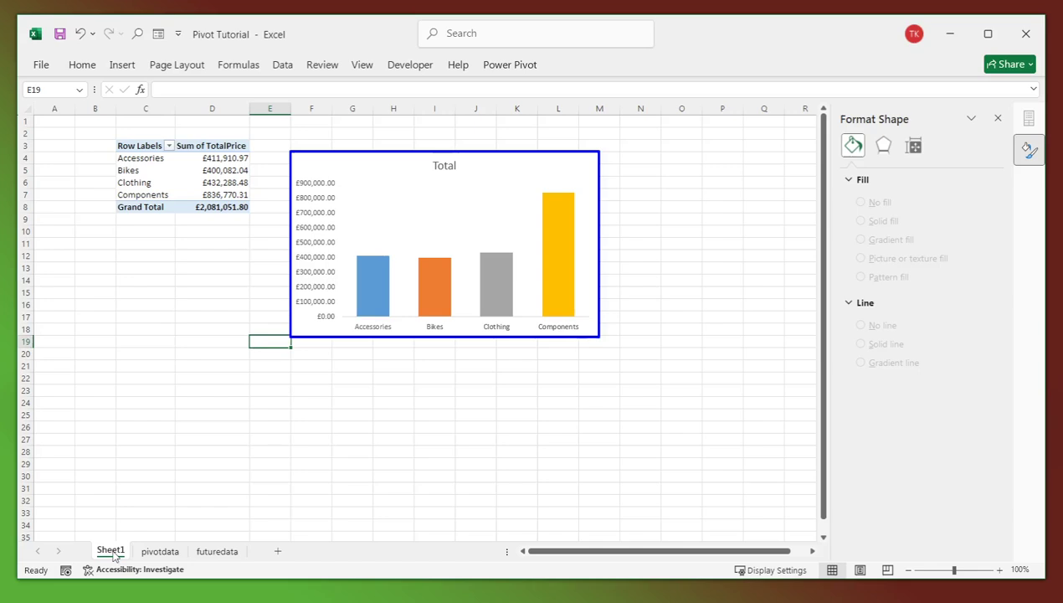
pyautogui.moveTo(113, 555); pyautogui.dragTo(373, 544)
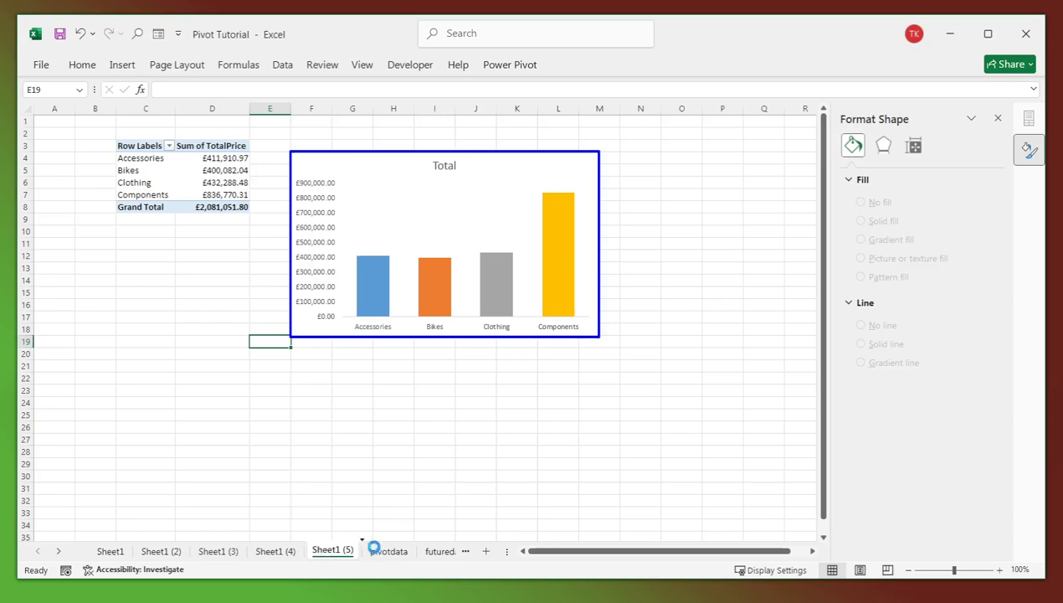
pyautogui.click(111, 551)
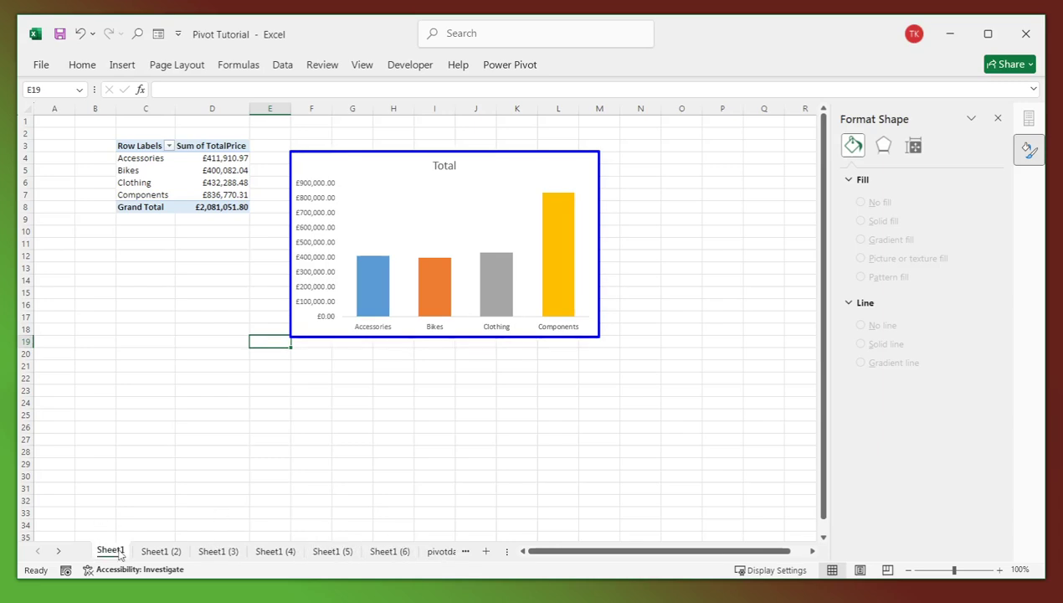
# - Change the chart title on Sheet1 to "Total Sales By Year"
pyautogui.click(449, 164)
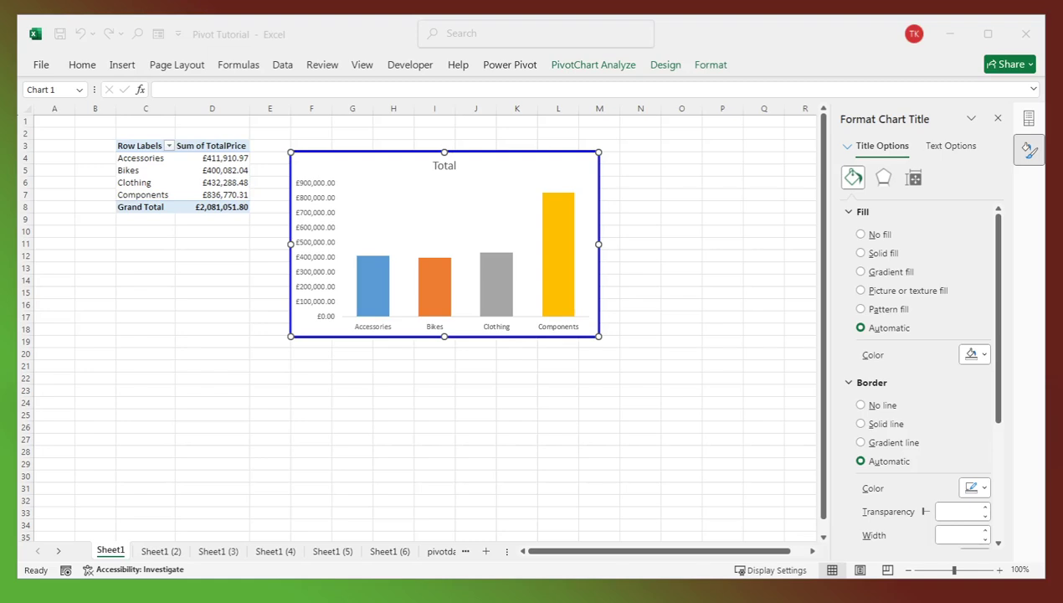
pyautogui.click(443, 167)
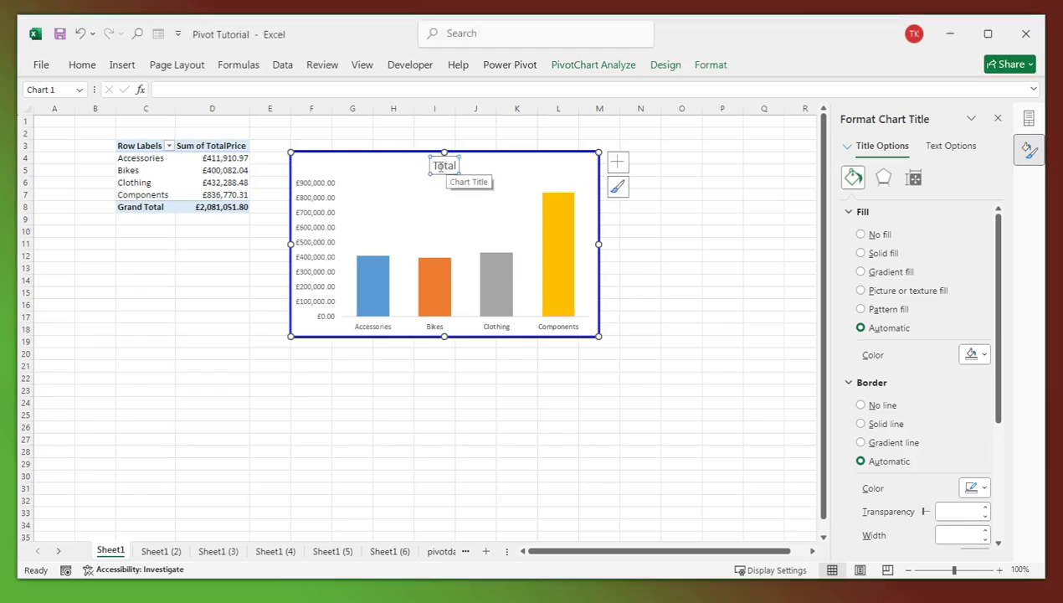
pyautogui.moveTo(434, 165); pyautogui.dragTo(458, 166)
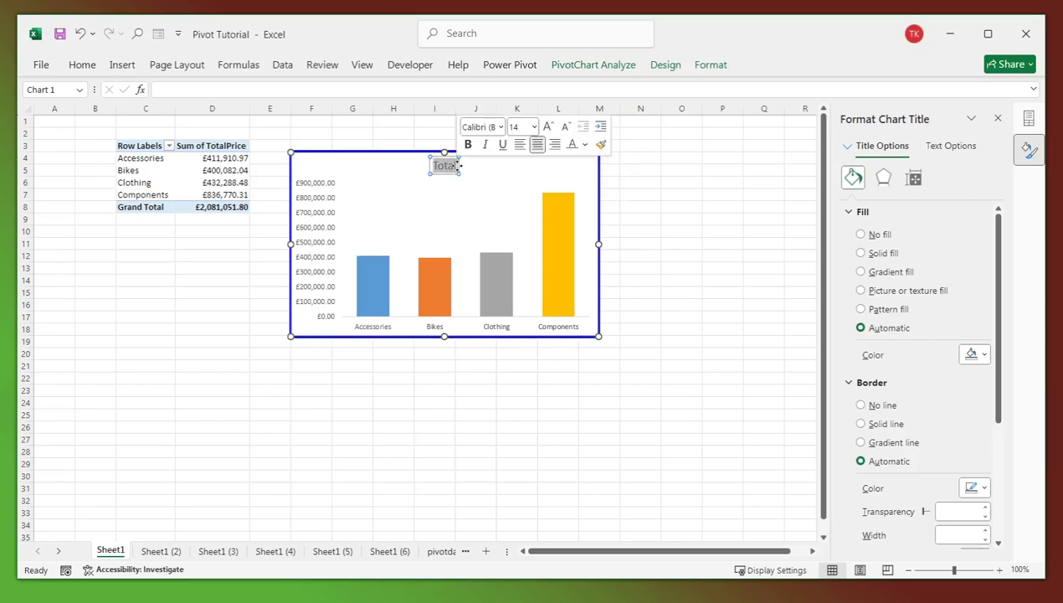
pyautogui.write('Total Sales By Year')
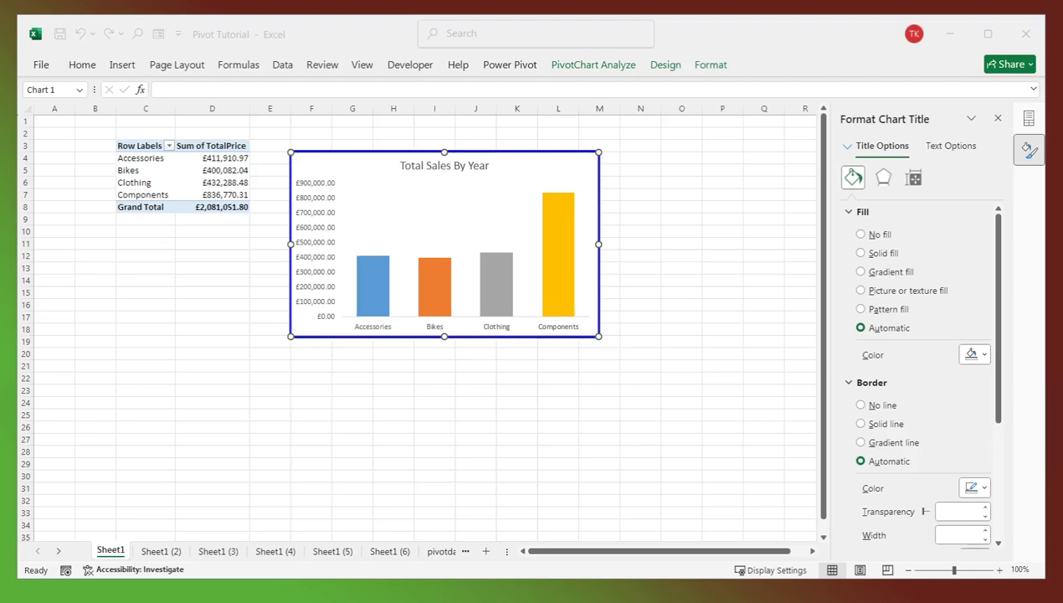
# - Retitle the chart on Sheet1 as "Total Sales By Category Name"
pyautogui.click(444, 172)
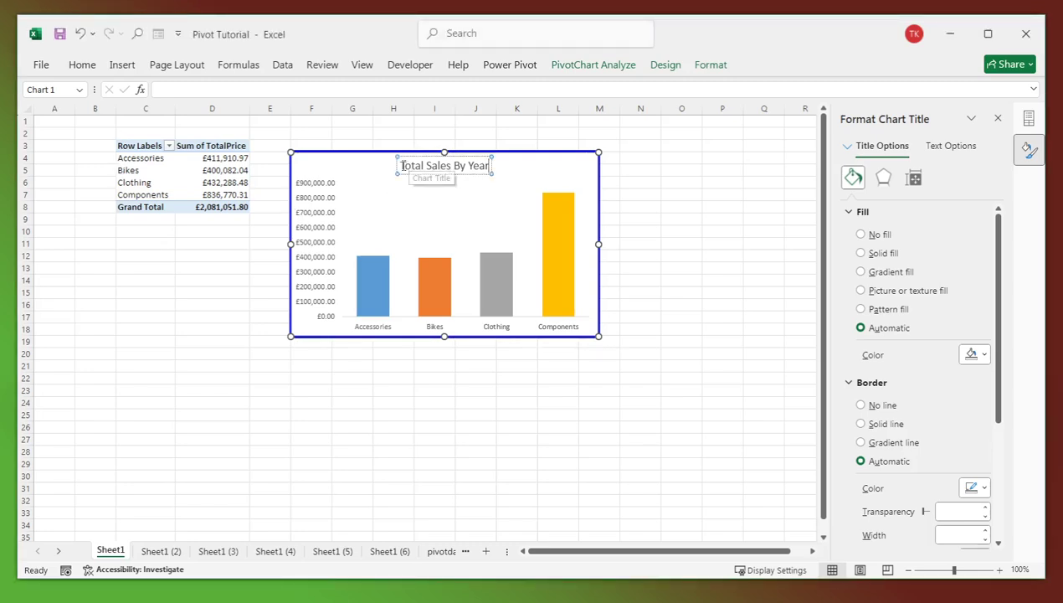
pyautogui.moveTo(400, 165); pyautogui.dragTo(488, 173)
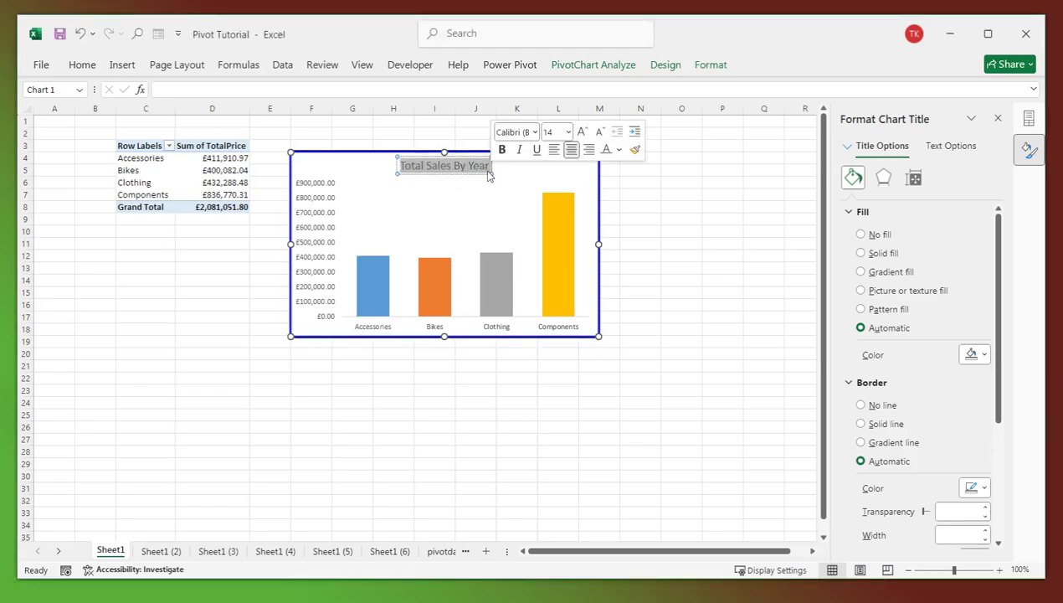
pyautogui.write('Total Sales By Category Name')
pyautogui.click(453, 135)
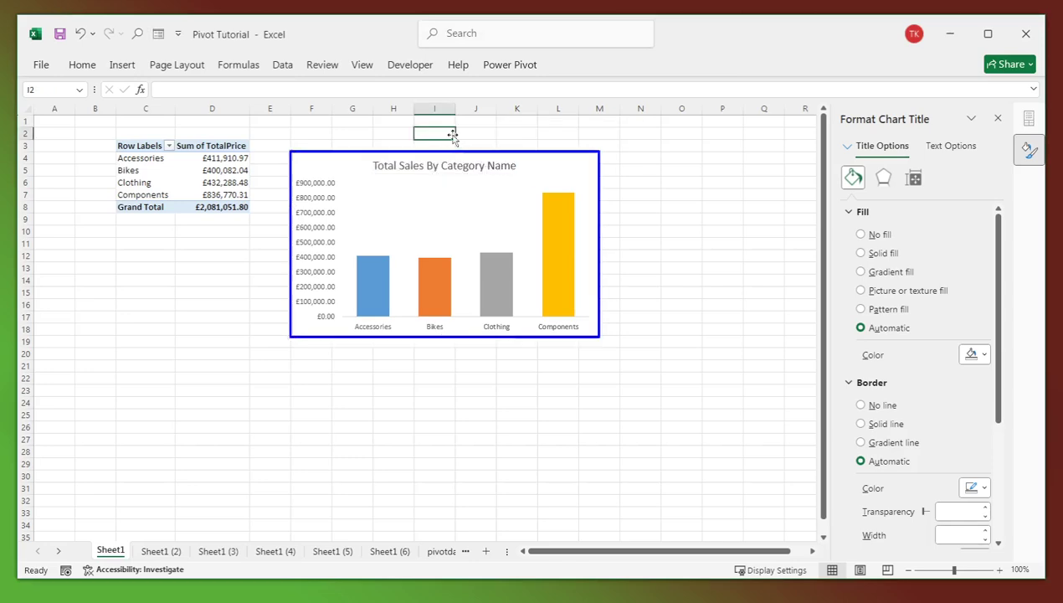
# - Nudge the chart title slightly lower inside the chart on Sheet1 and deselect the chart
pyautogui.click(440, 167)
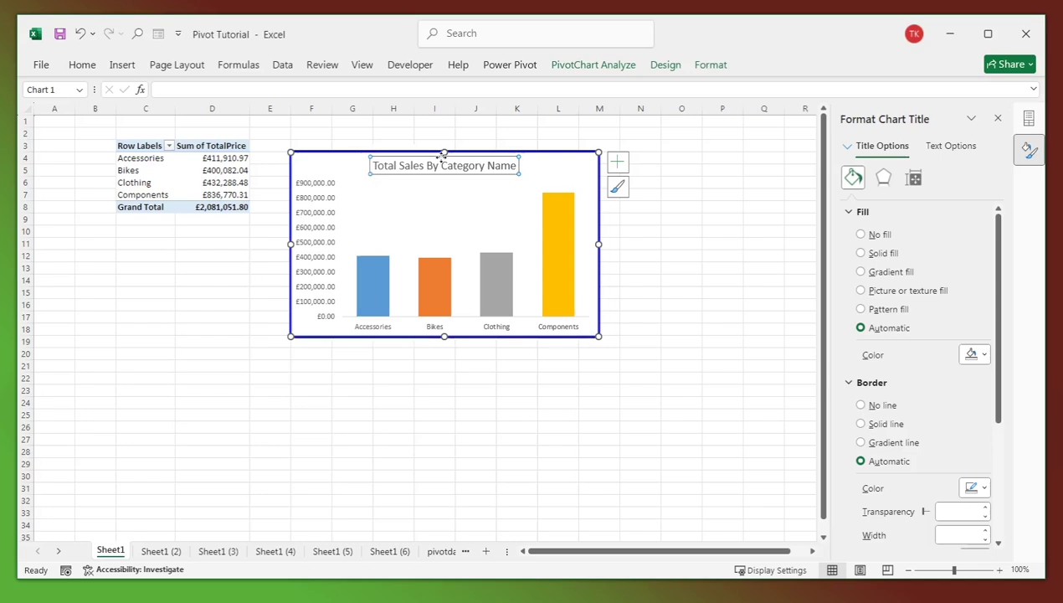
pyautogui.click(444, 165)
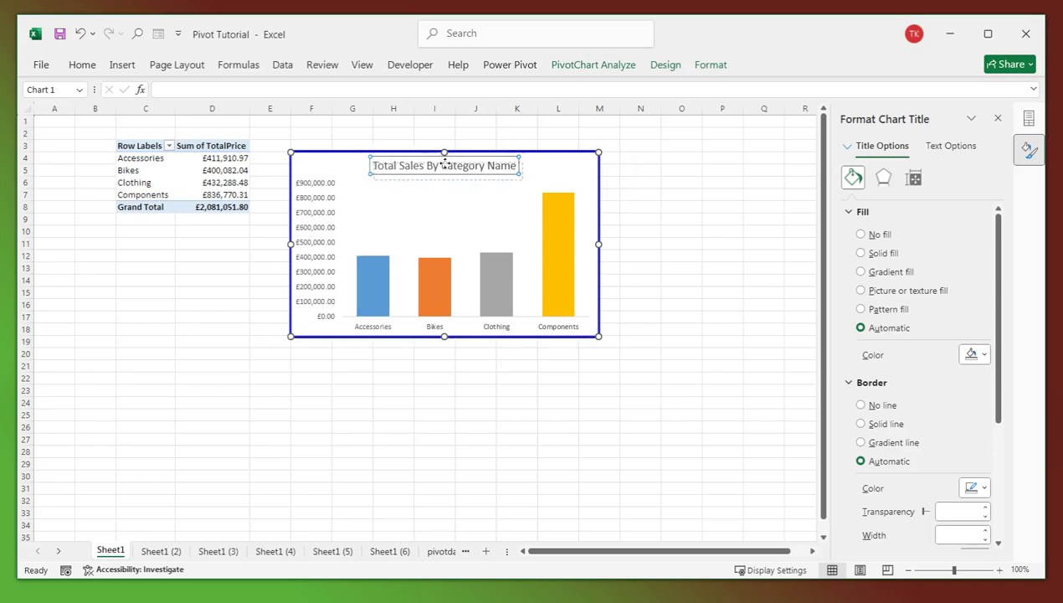
pyautogui.press('Escape')
pyautogui.click(417, 136)
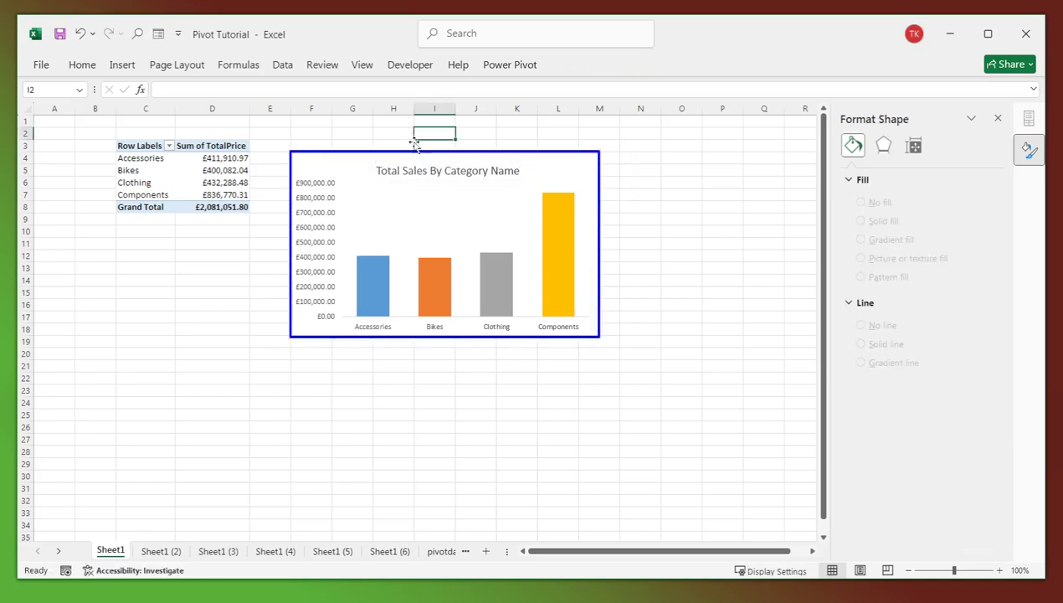
pyautogui.click(425, 394)
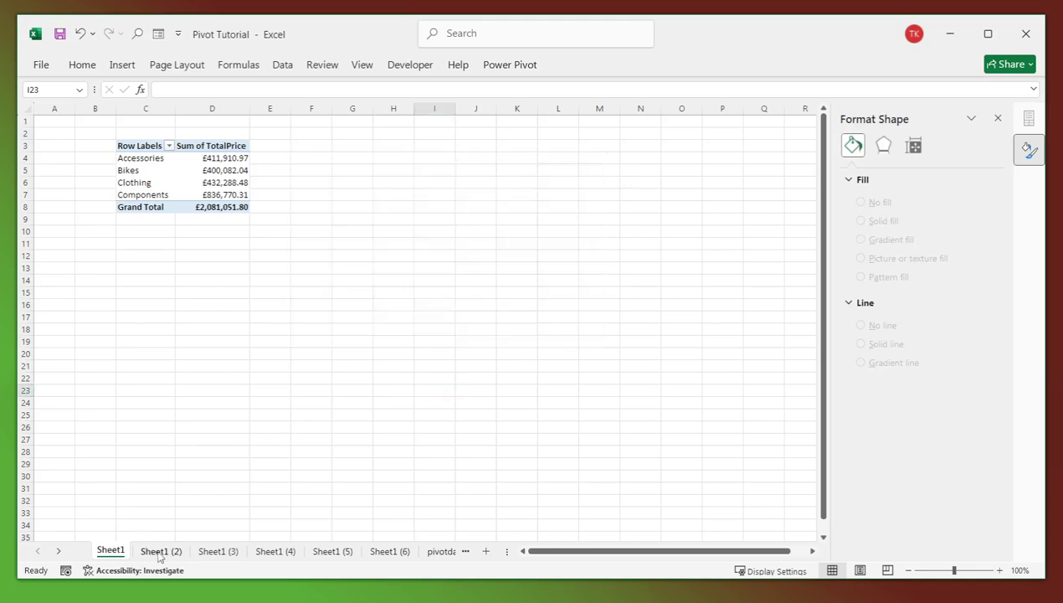
# - On the Sheet1 (2) copy, show the PivotTable field list and remove CategoryName from the PivotTable
pyautogui.click(159, 551)
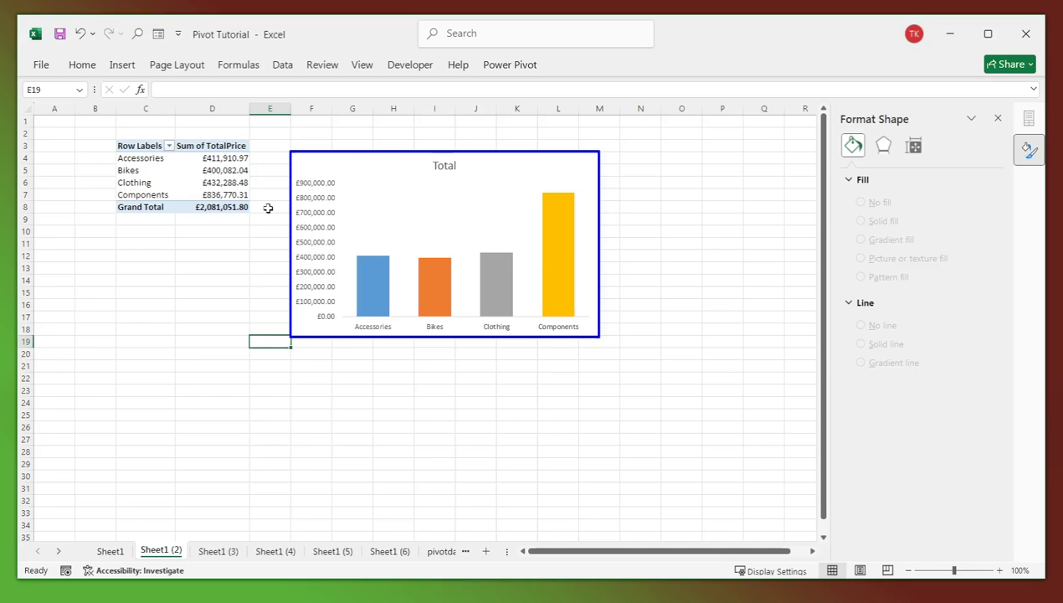
pyautogui.click(219, 170)
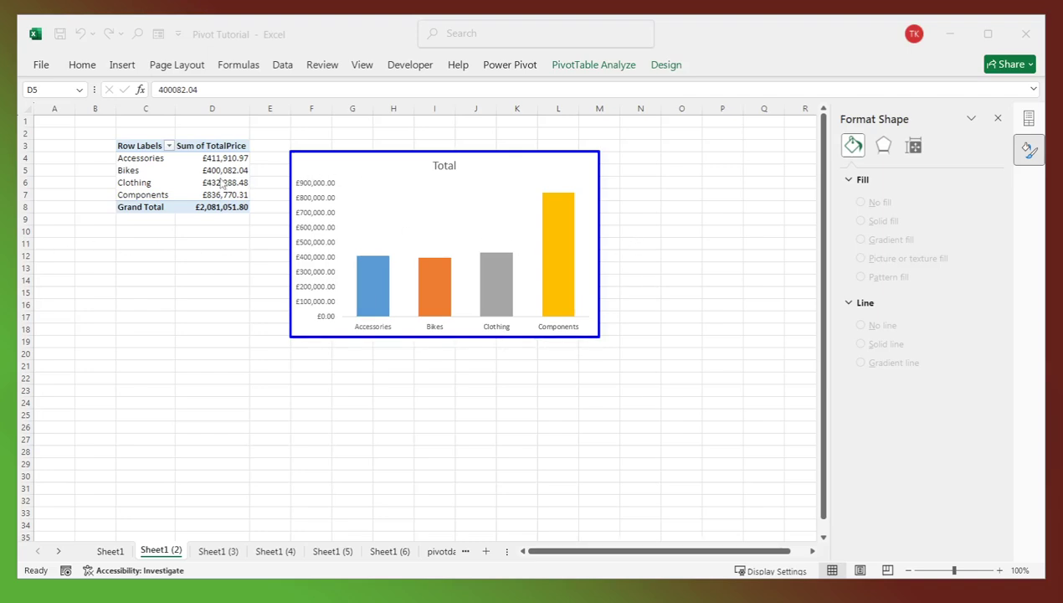
pyautogui.click(157, 172)
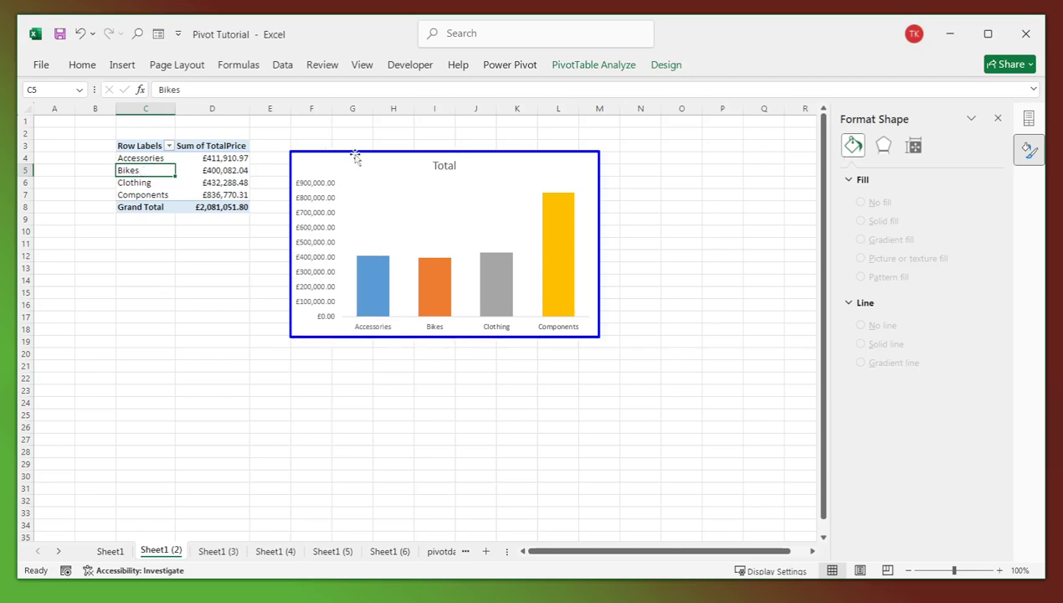
pyautogui.click(1029, 119)
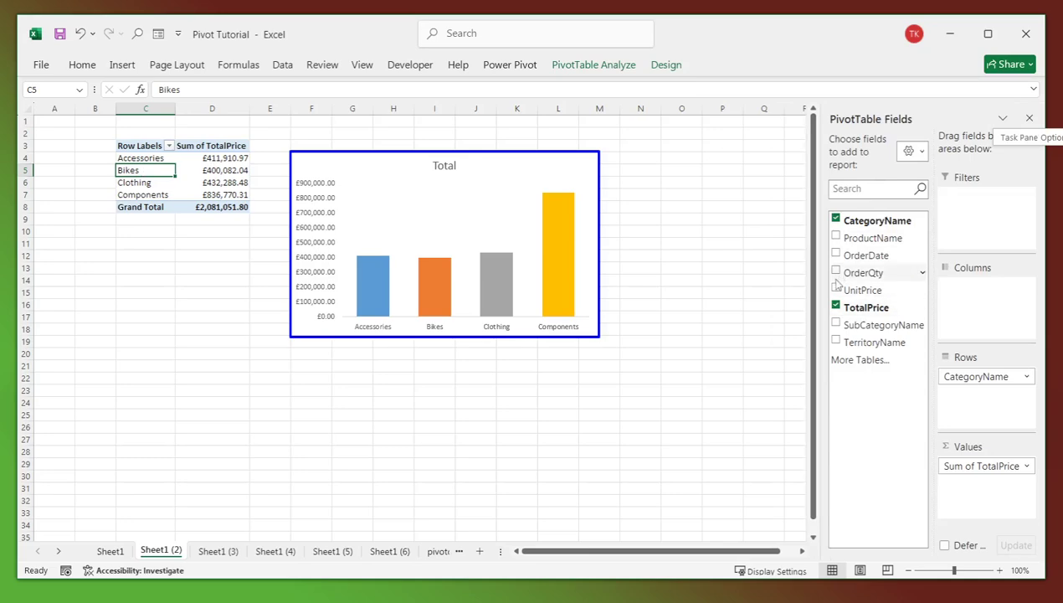
pyautogui.click(836, 219)
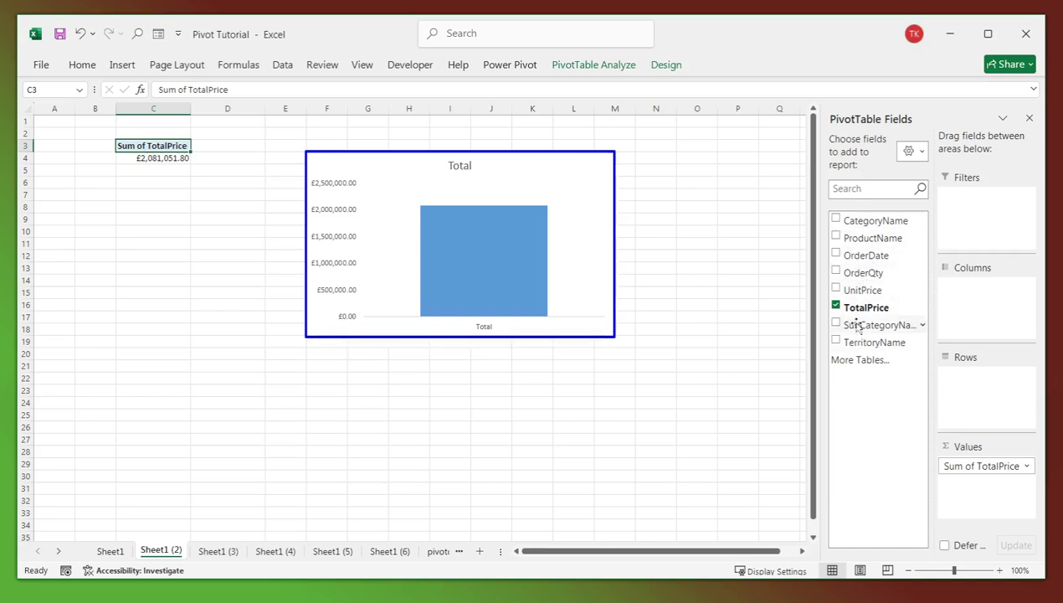
# - Group the Sheet1 (2) PivotTable rows by order year only, leaving out the OrderDate, Months and Quarters fields
pyautogui.click(836, 255)
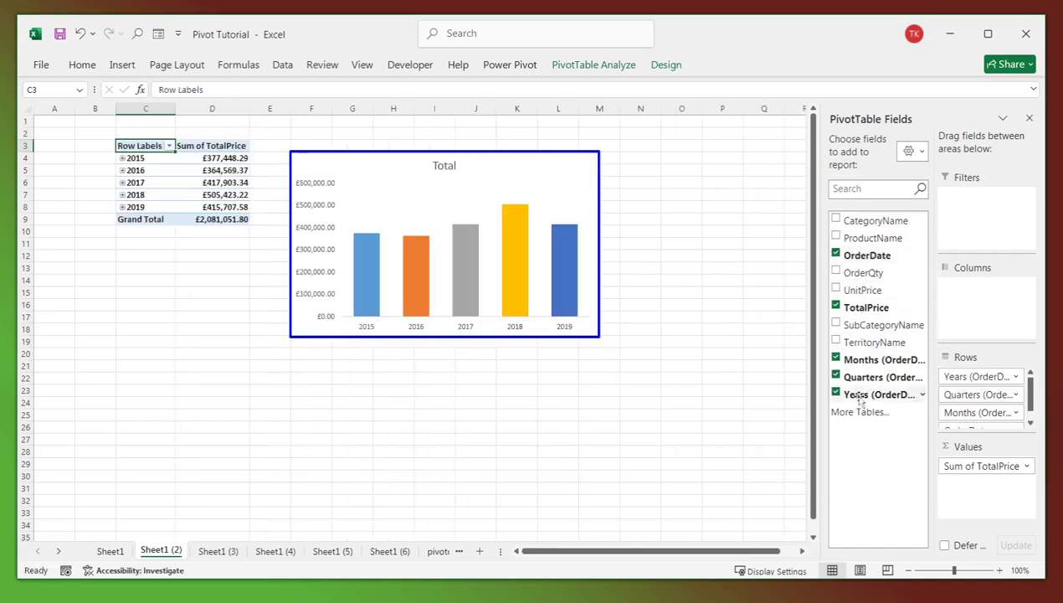
pyautogui.click(836, 358)
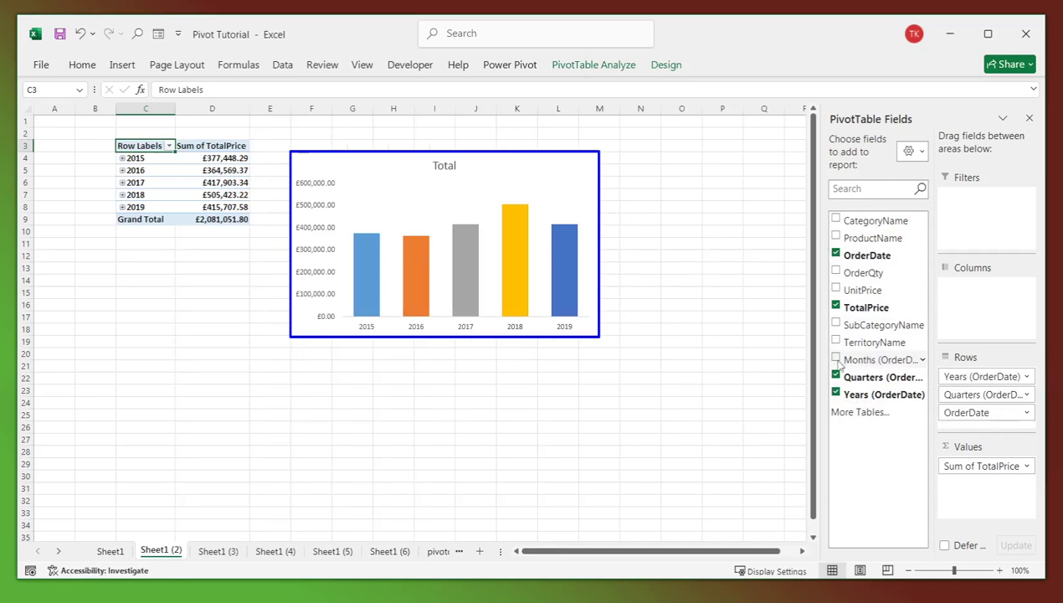
pyautogui.click(836, 376)
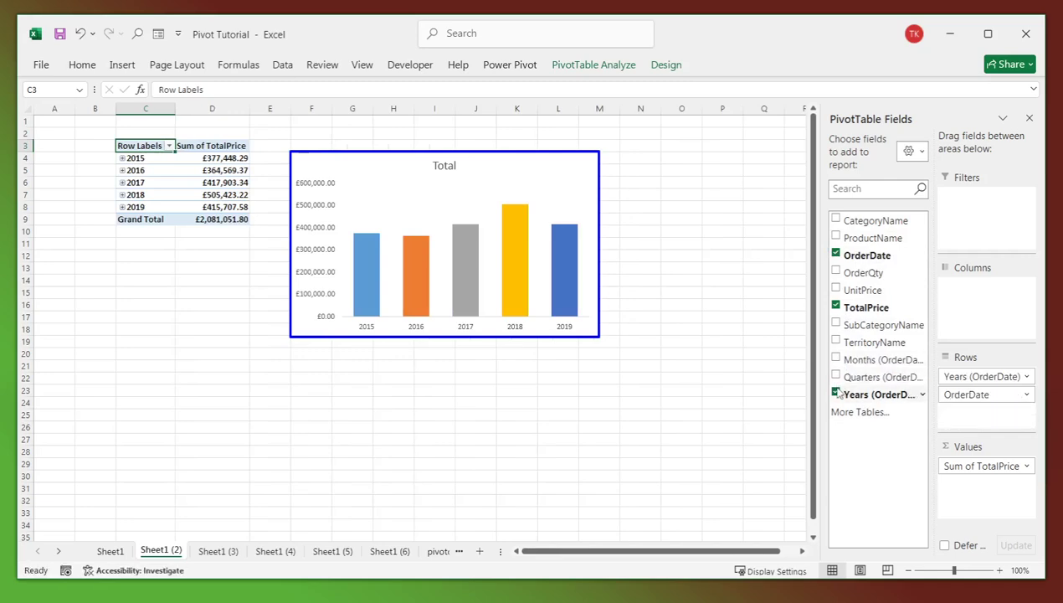
pyautogui.click(836, 255)
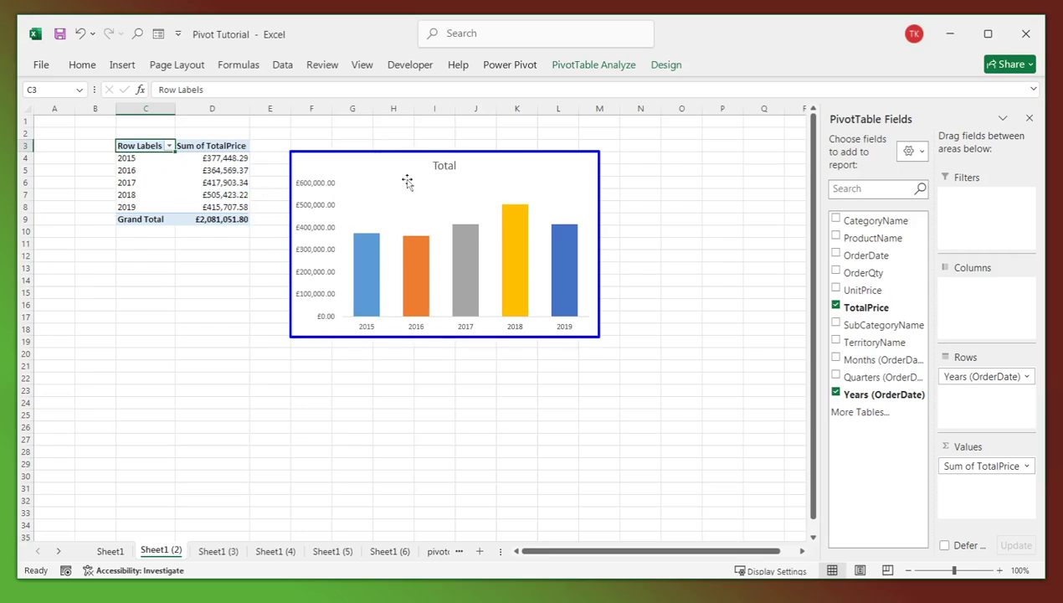
# - Change the chart title on Sheet1 (2) to "Total Sales By Year" and deselect the chart
pyautogui.click(443, 164)
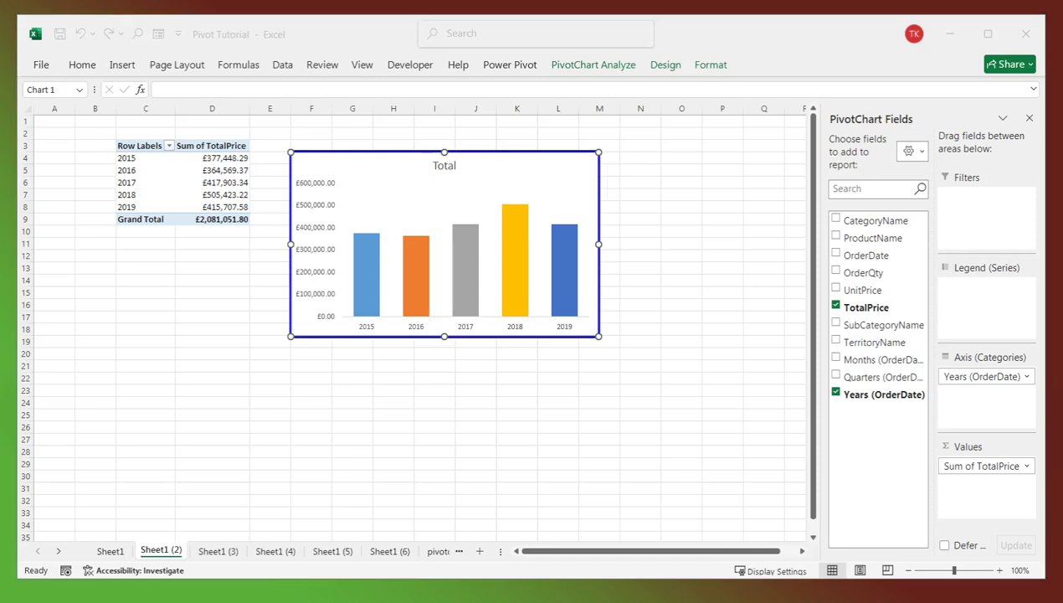
pyautogui.click(452, 167)
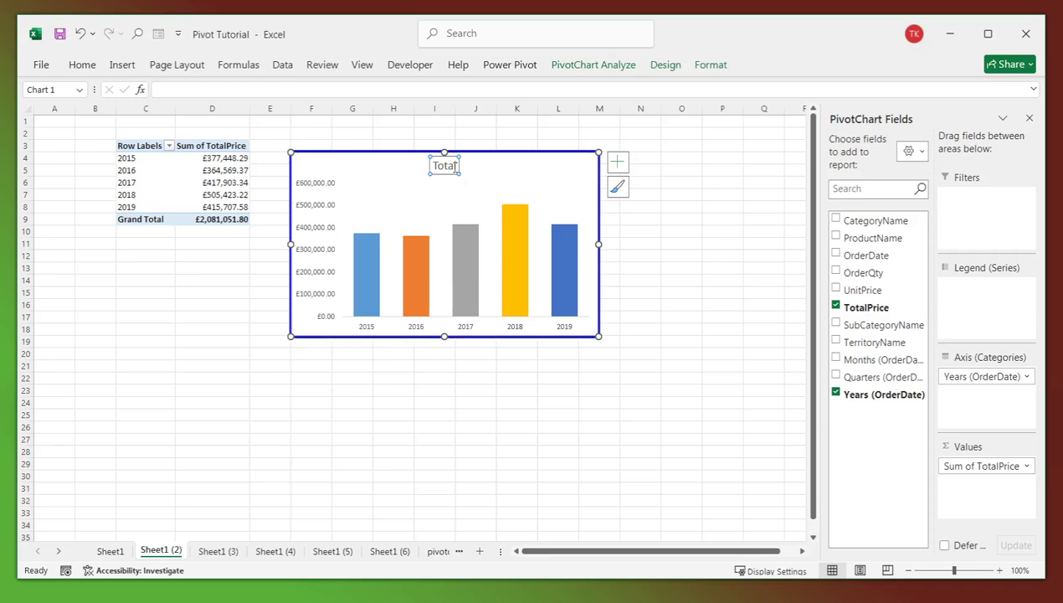
pyautogui.click(432, 165)
pyautogui.moveTo(431, 165); pyautogui.dragTo(475, 165)
pyautogui.write('Total Sales By Year')
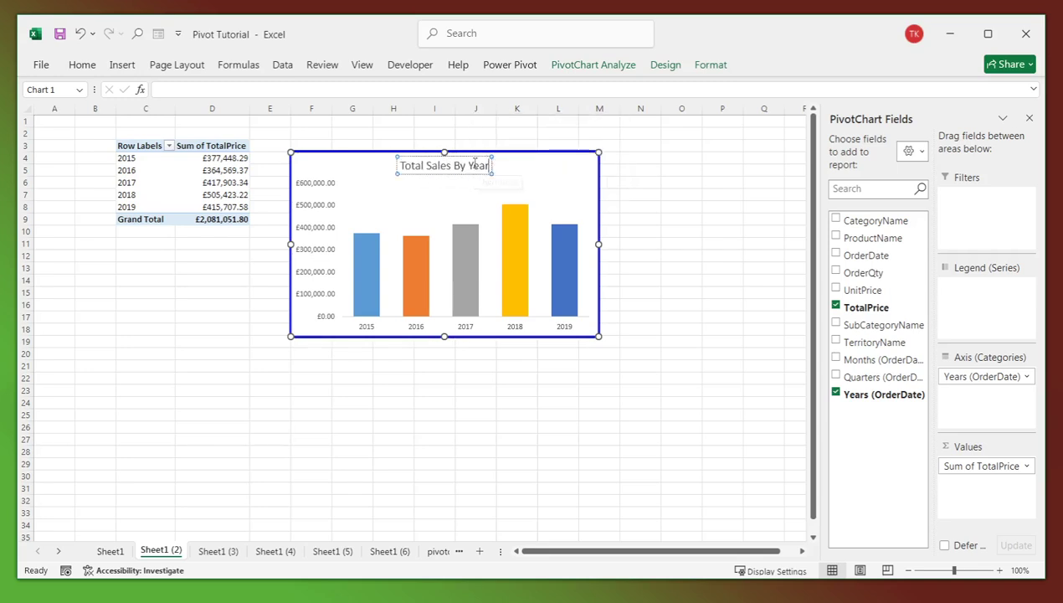
pyautogui.click(434, 134)
# - Change the Sheet1 (2) chart type to Clustered Bar and deselect the chart
pyautogui.click(430, 208)
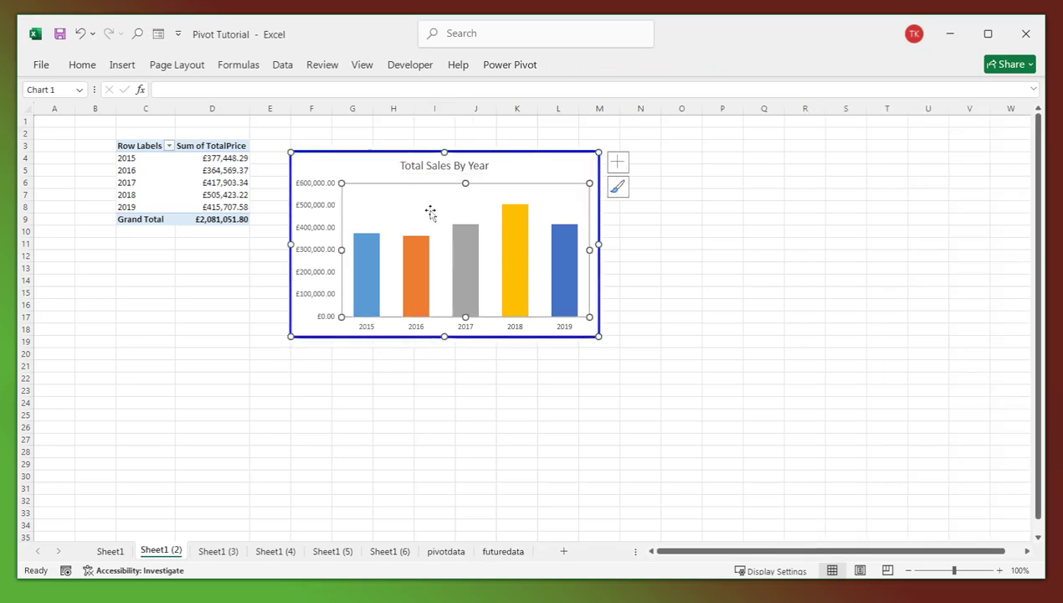
pyautogui.rightClick(375, 168)
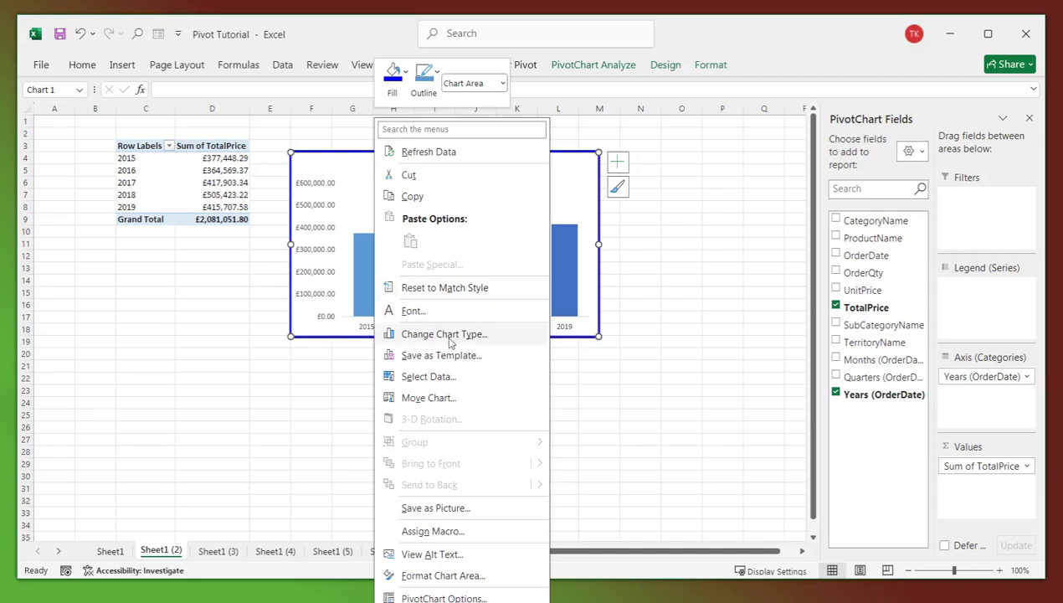
pyautogui.click(444, 334)
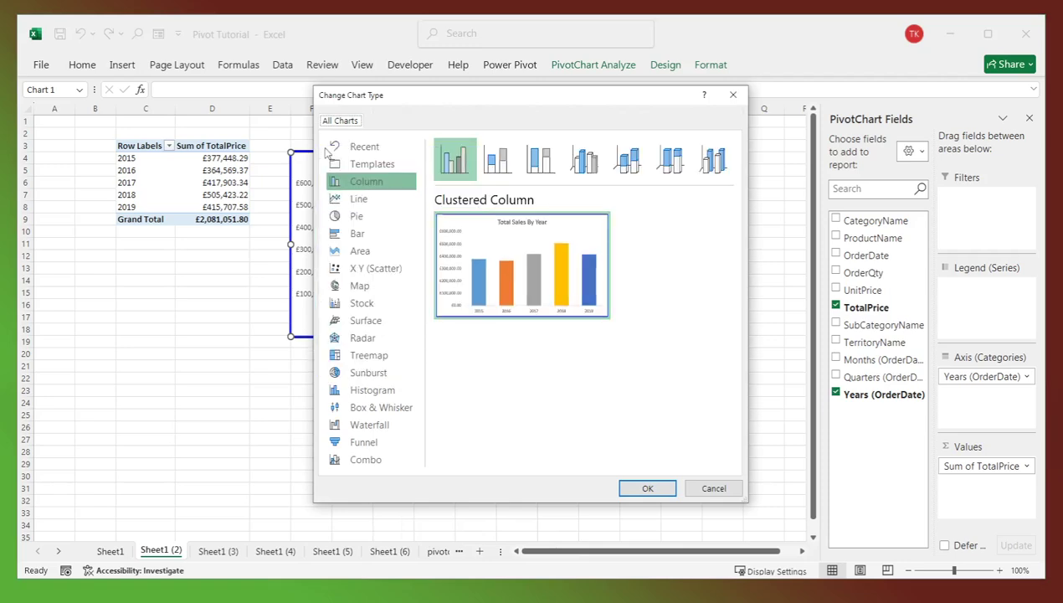
pyautogui.click(385, 241)
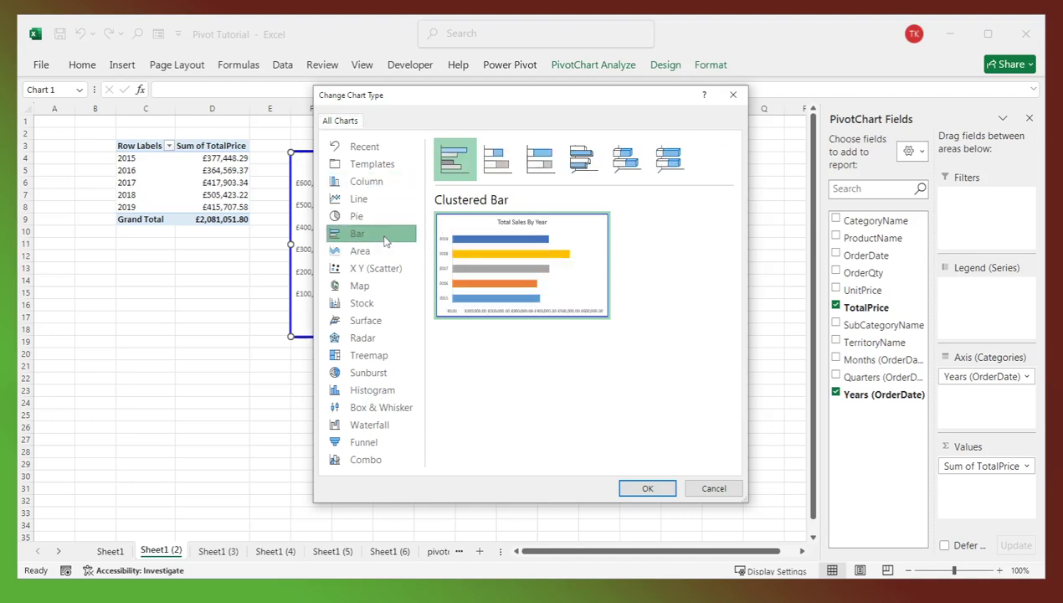
pyautogui.click(646, 488)
pyautogui.click(201, 329)
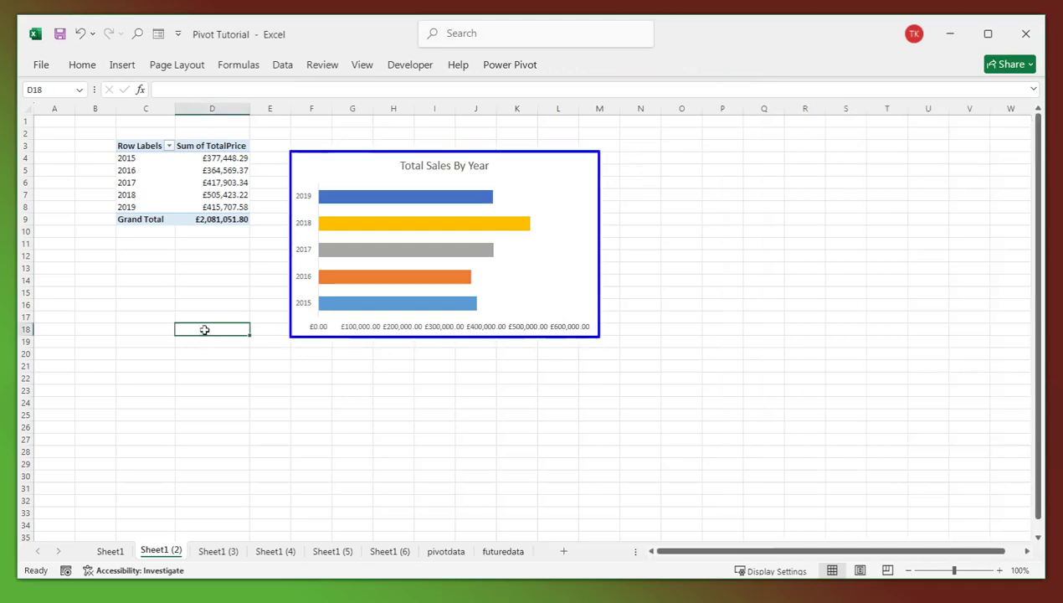
# - On the Sheet1 (3) copy, change the chart title to "The Total Quantity By Product Name"
pyautogui.click(217, 552)
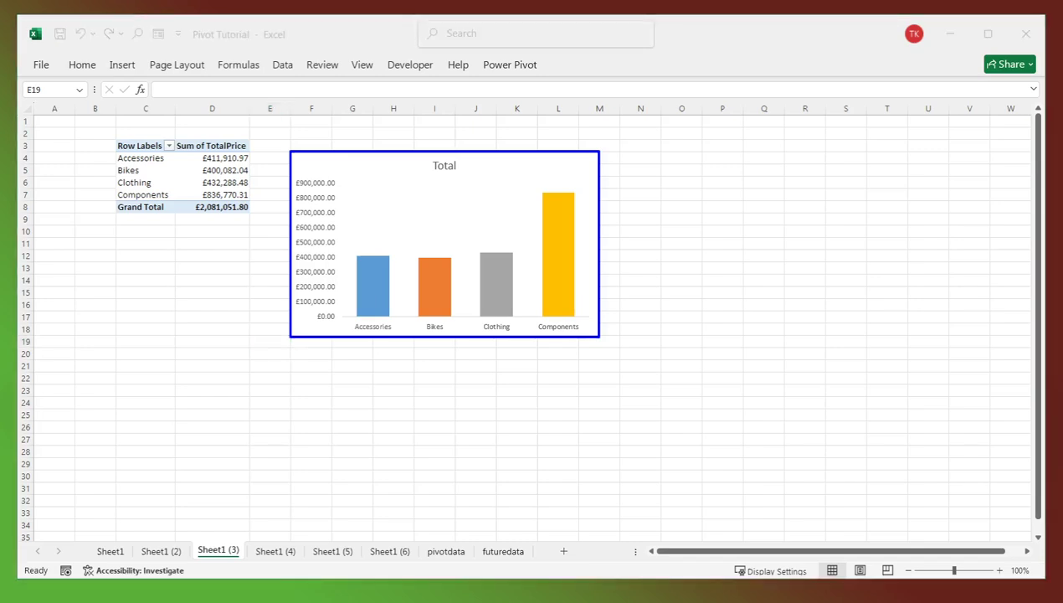
pyautogui.click(428, 166)
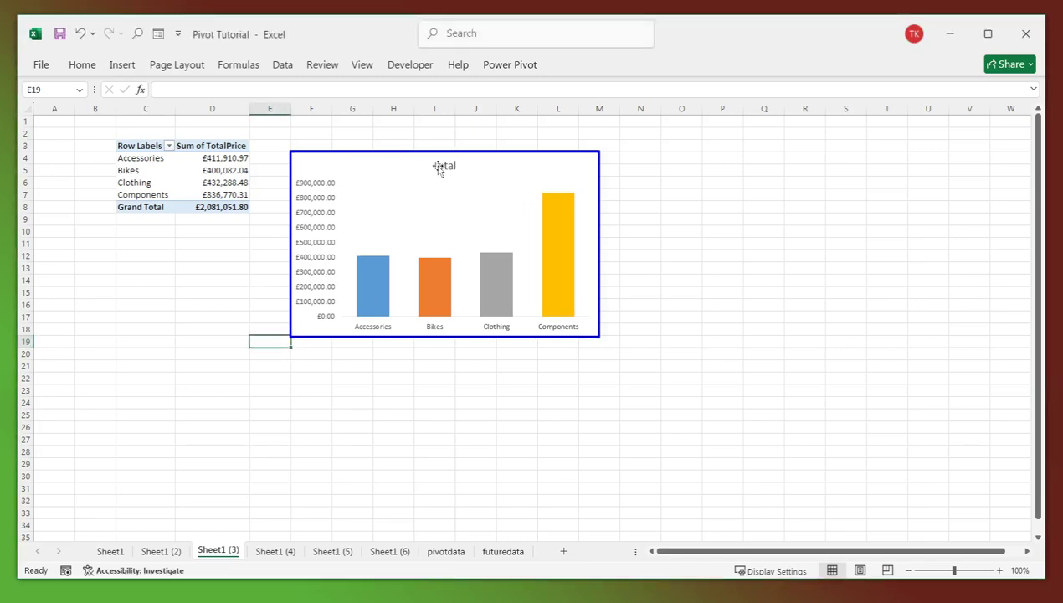
pyautogui.click(436, 165)
pyautogui.moveTo(434, 165); pyautogui.dragTo(467, 166)
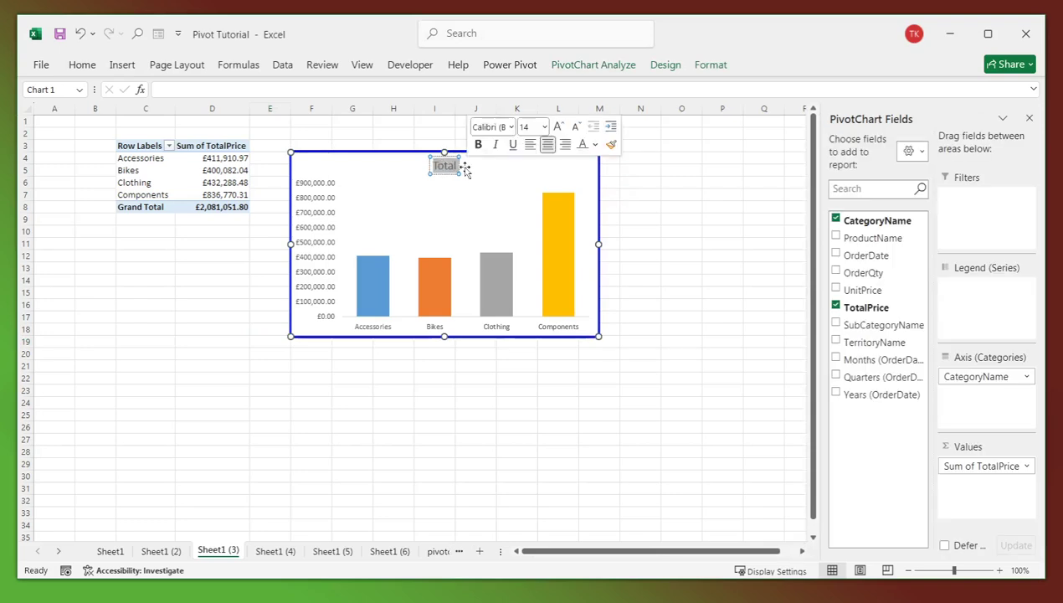
pyautogui.write('The Total Quantity By Product Name')
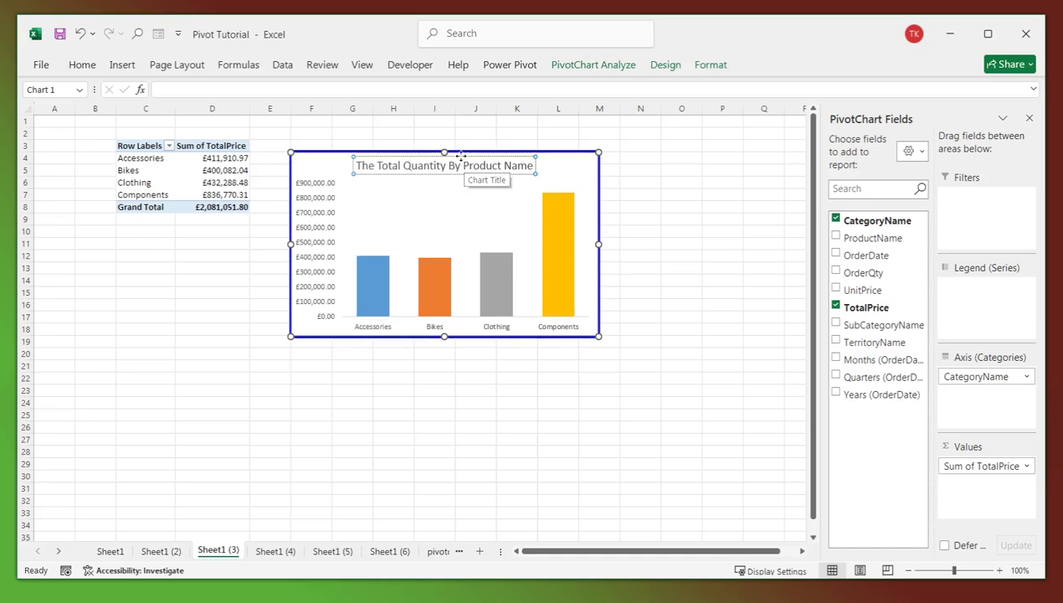
pyautogui.press('Escape')
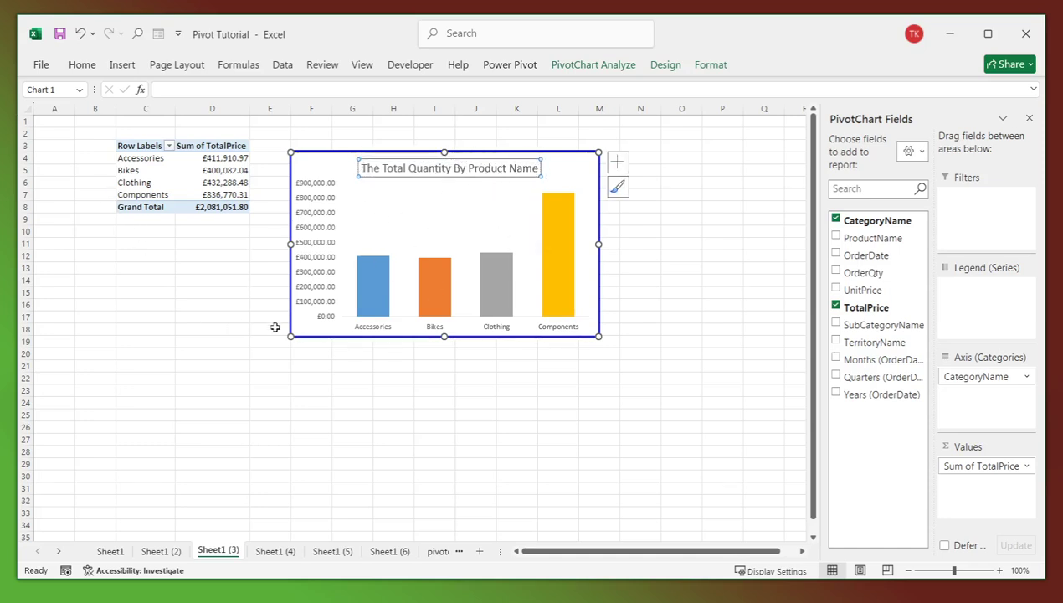
# - In the Sheet1 (3) PivotTable, replace CategoryName and TotalPrice with ProductName as rows and OrderQty as summed values
pyautogui.click(144, 183)
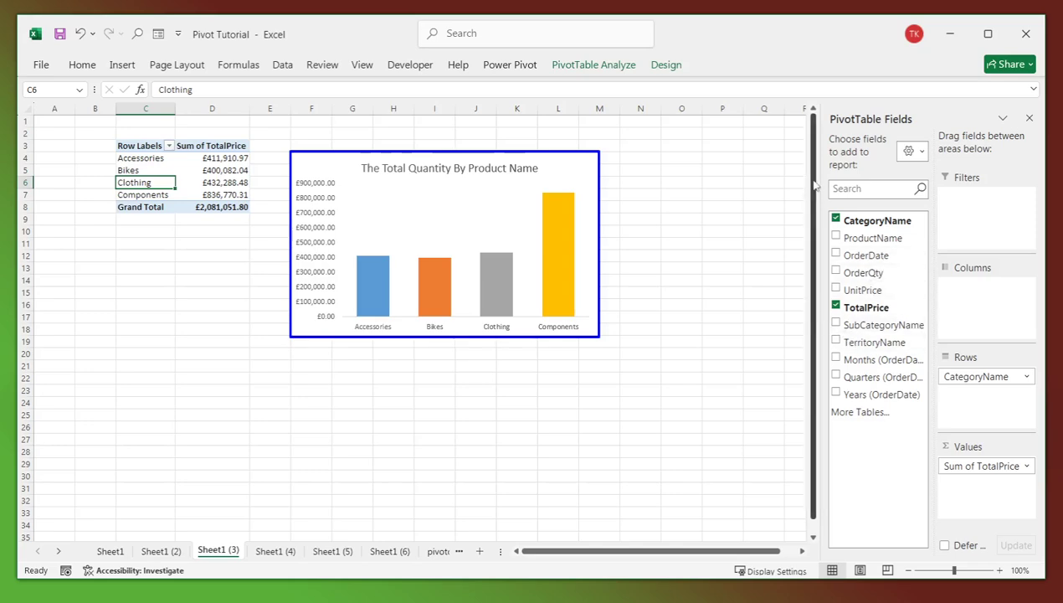
pyautogui.click(836, 220)
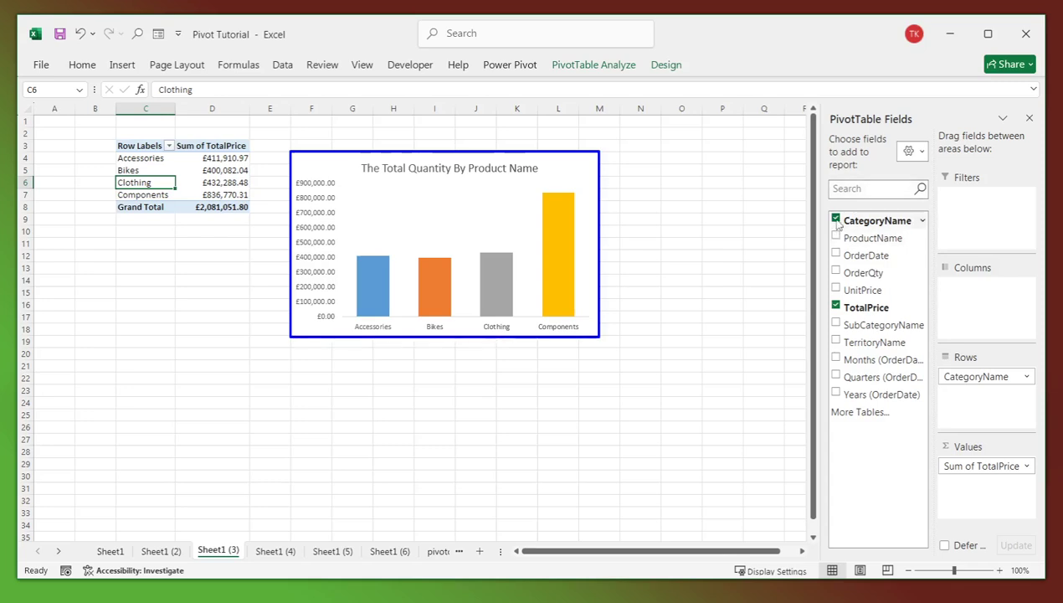
pyautogui.click(836, 306)
pyautogui.click(836, 237)
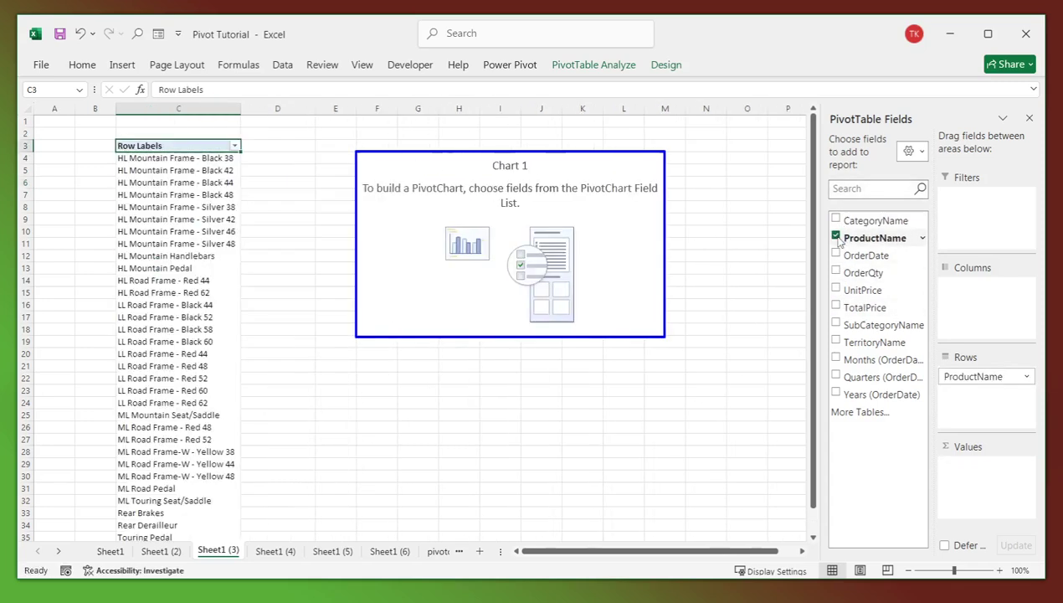
pyautogui.click(836, 272)
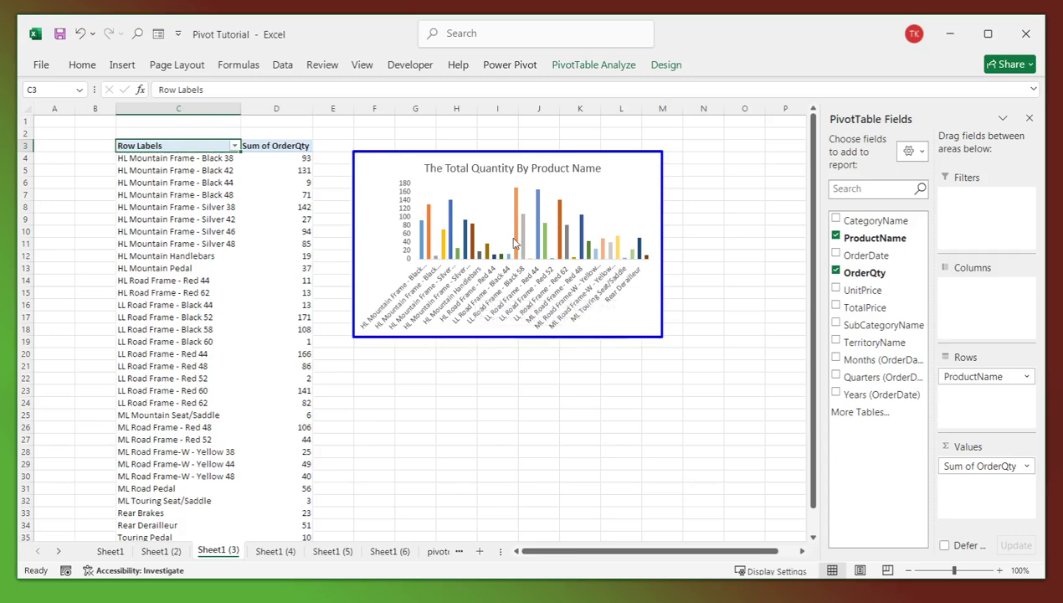
# - Make the chart title on Sheet1 (3) bold
pyautogui.click(495, 171)
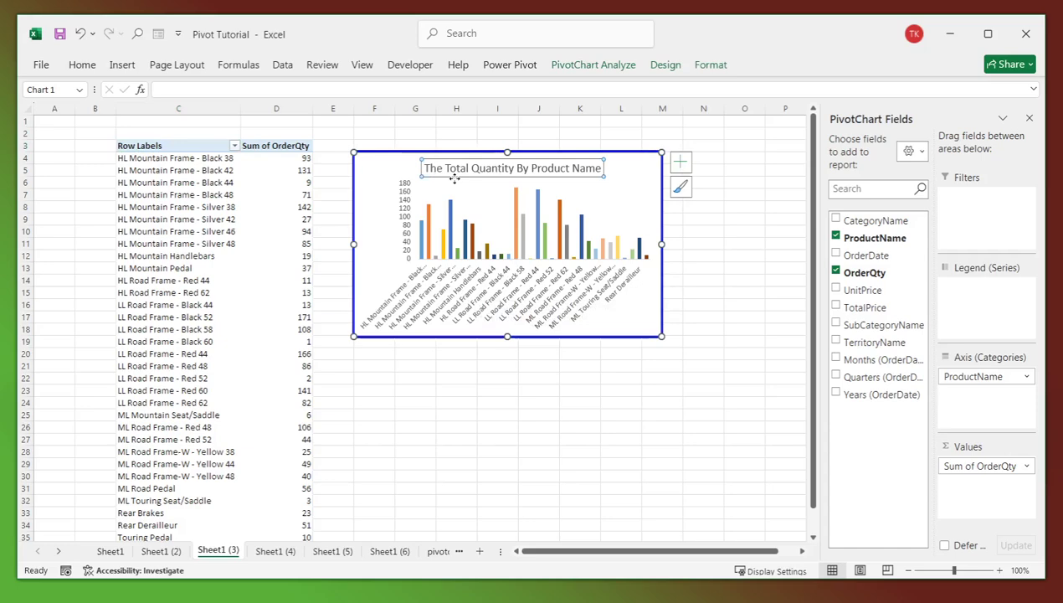
pyautogui.click(82, 64)
pyautogui.click(115, 115)
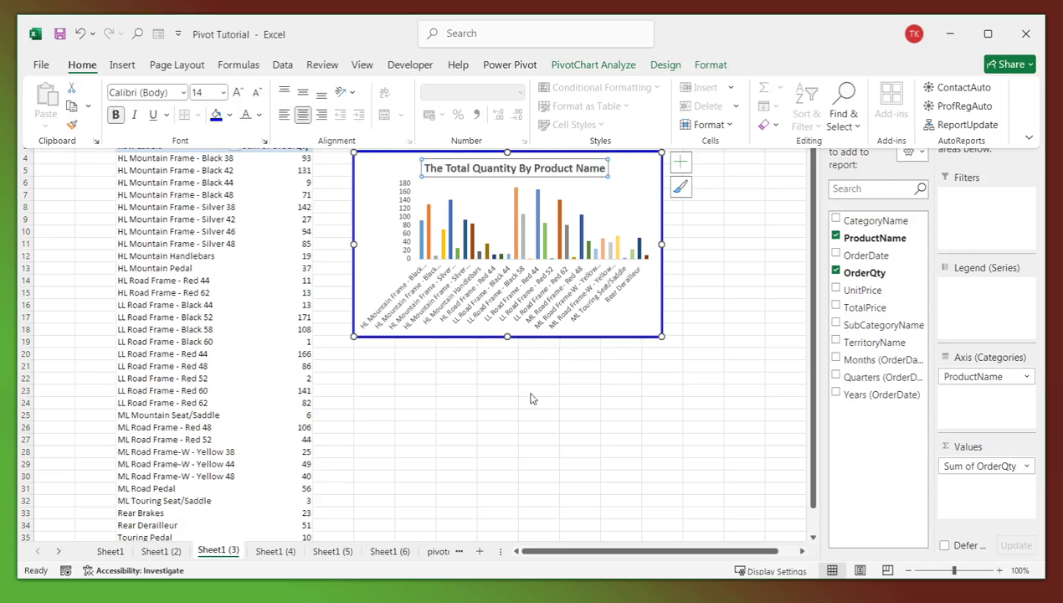
# - Make the "Total Sales By Year" chart title on Sheet1 (2) bold and deselect the chart
pyautogui.click(167, 553)
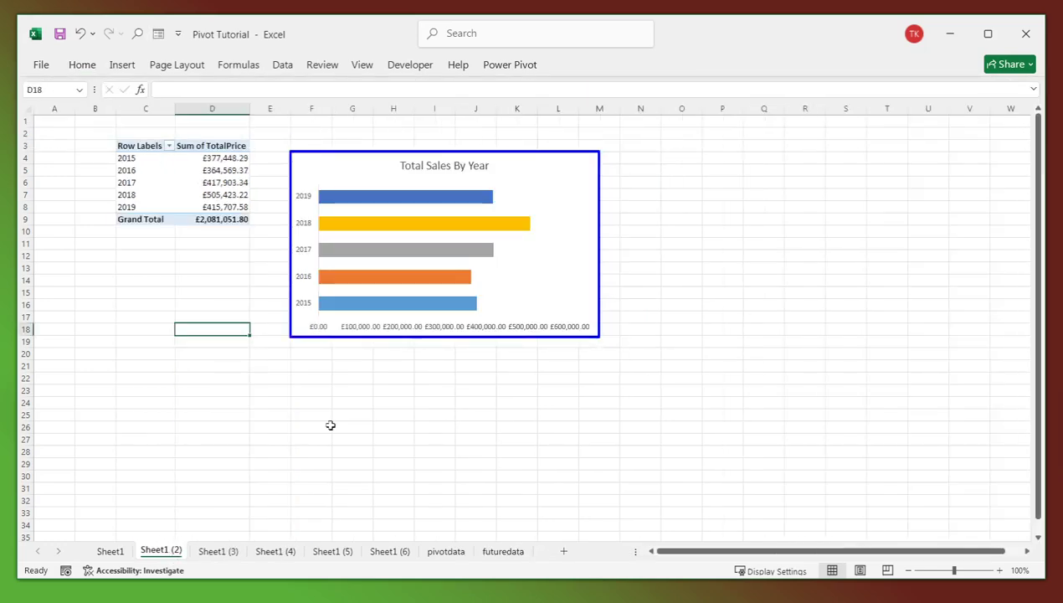
pyautogui.click(459, 165)
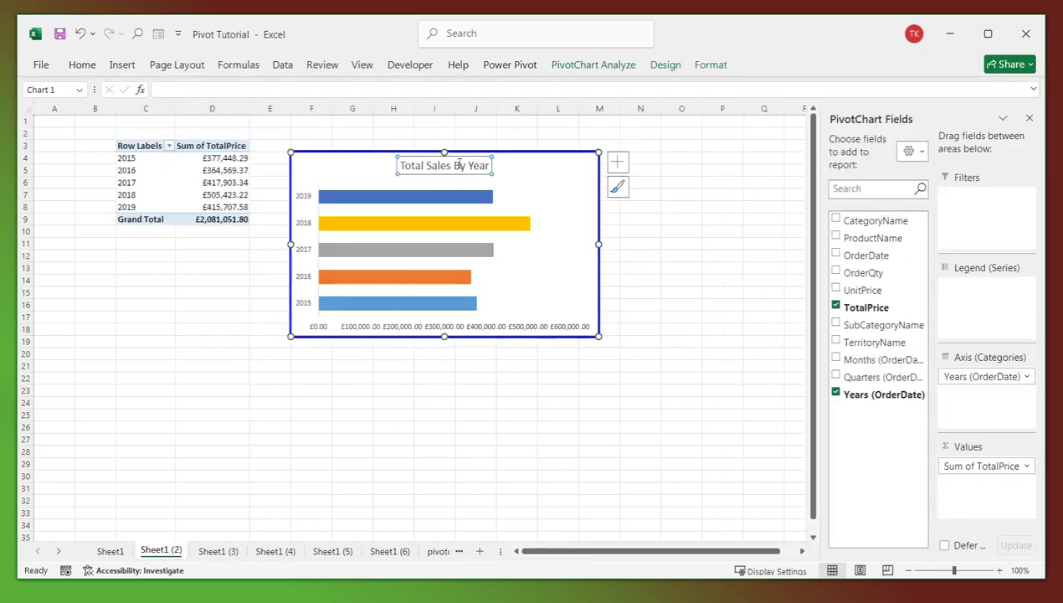
pyautogui.click(83, 64)
pyautogui.click(116, 116)
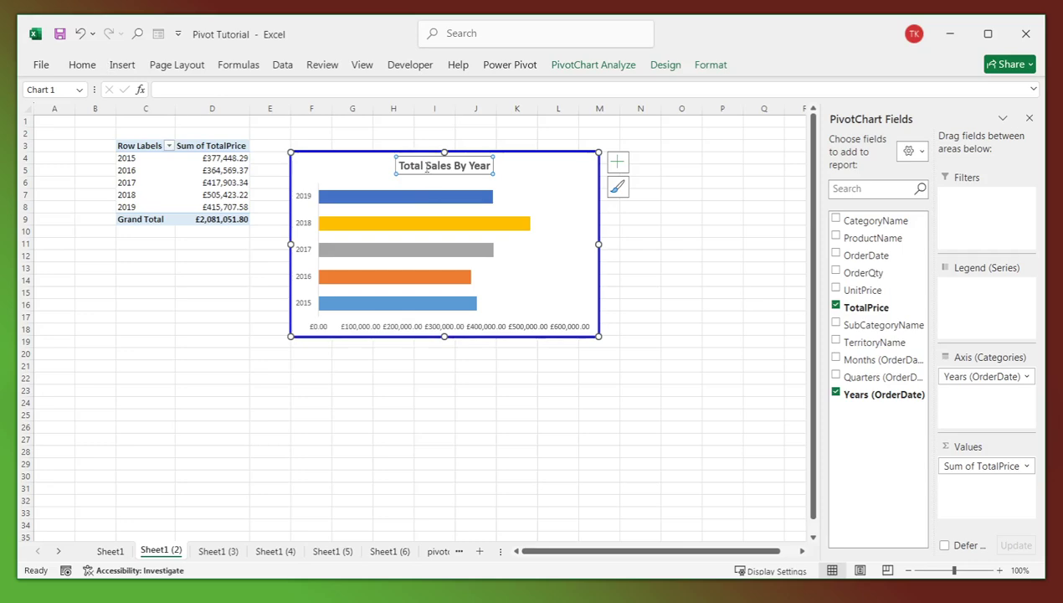
pyautogui.click(395, 463)
# - On the Sheet1 (4) copy, show the Sum of TotalPrice values as % of Grand Total
pyautogui.click(216, 551)
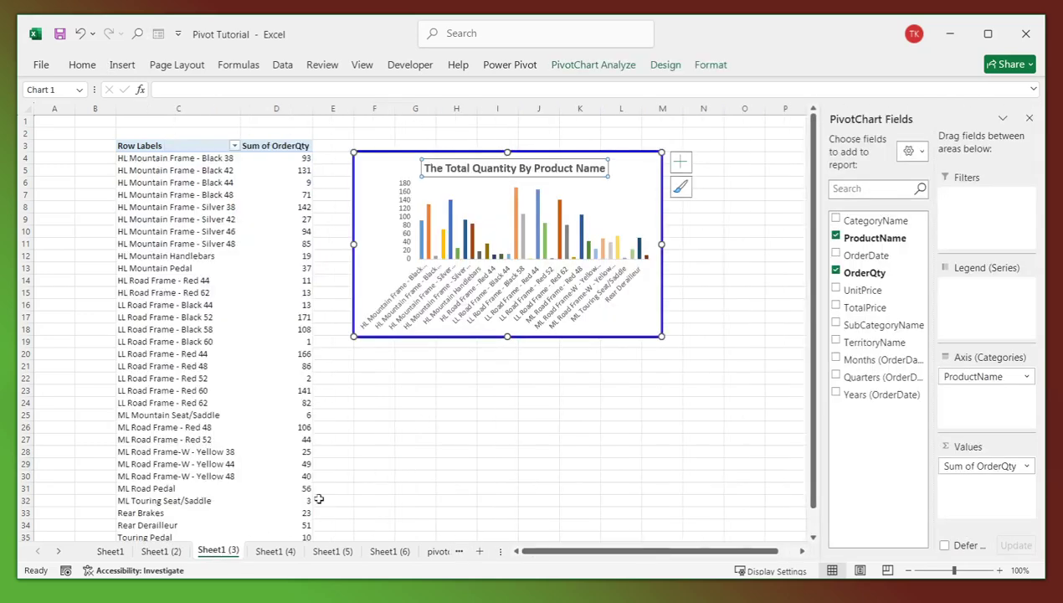
pyautogui.click(275, 551)
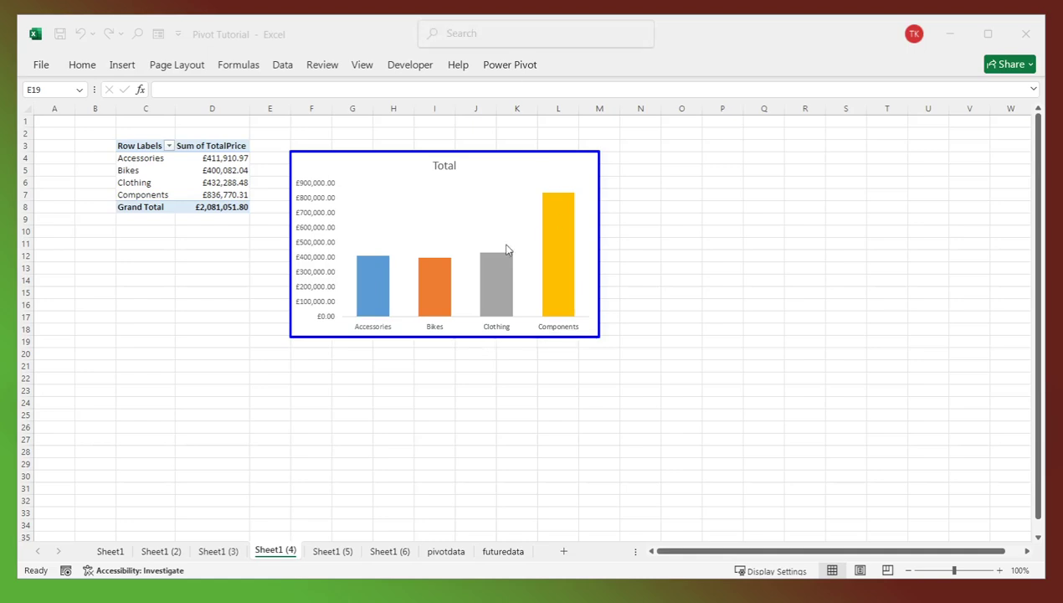
pyautogui.moveTo(490, 268)
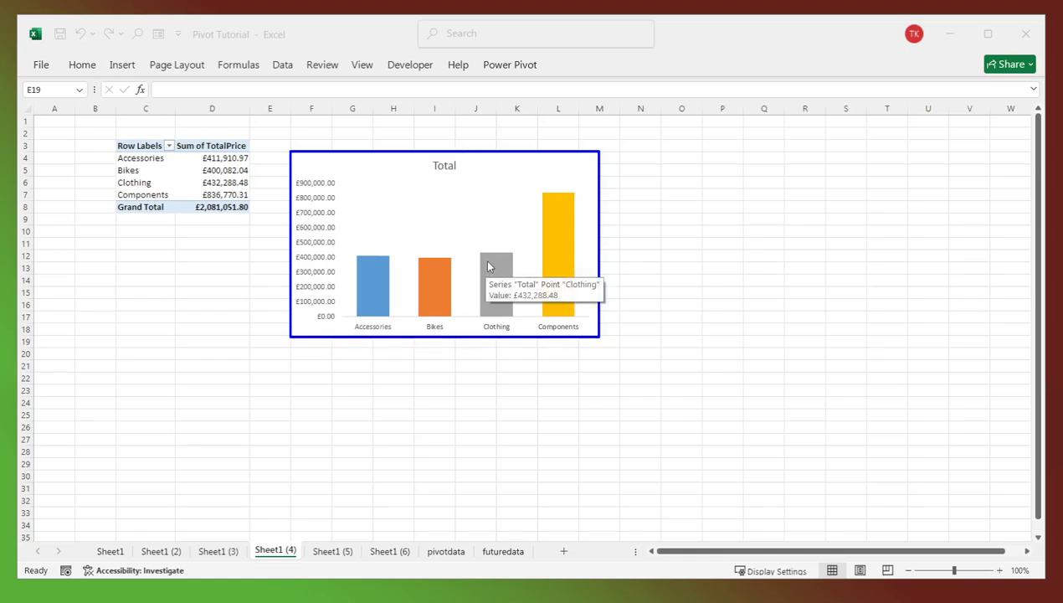
pyautogui.click(230, 170)
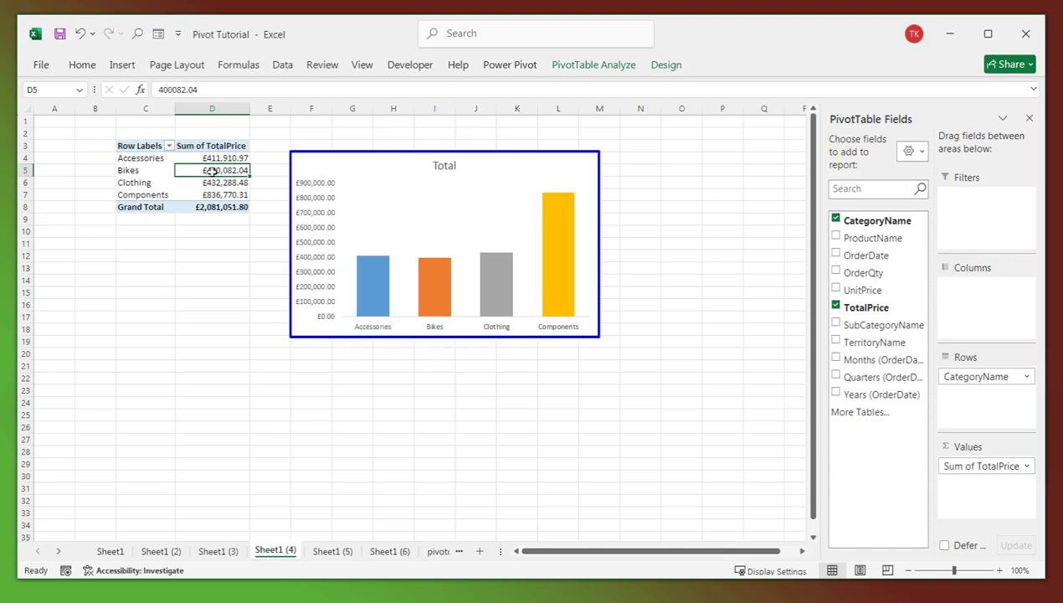
pyautogui.moveTo(204, 171)
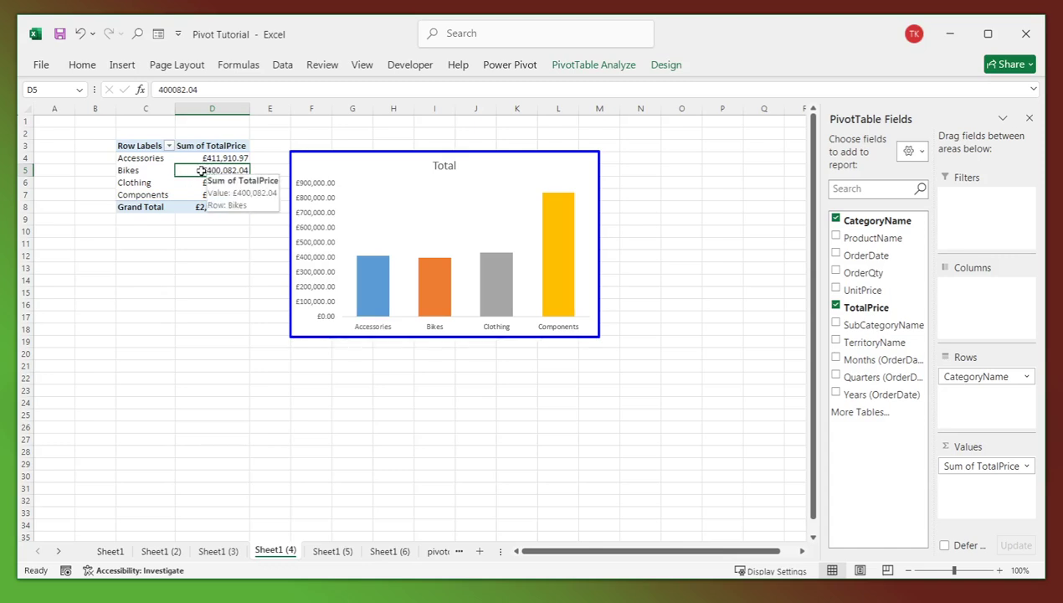
pyautogui.rightClick(196, 171)
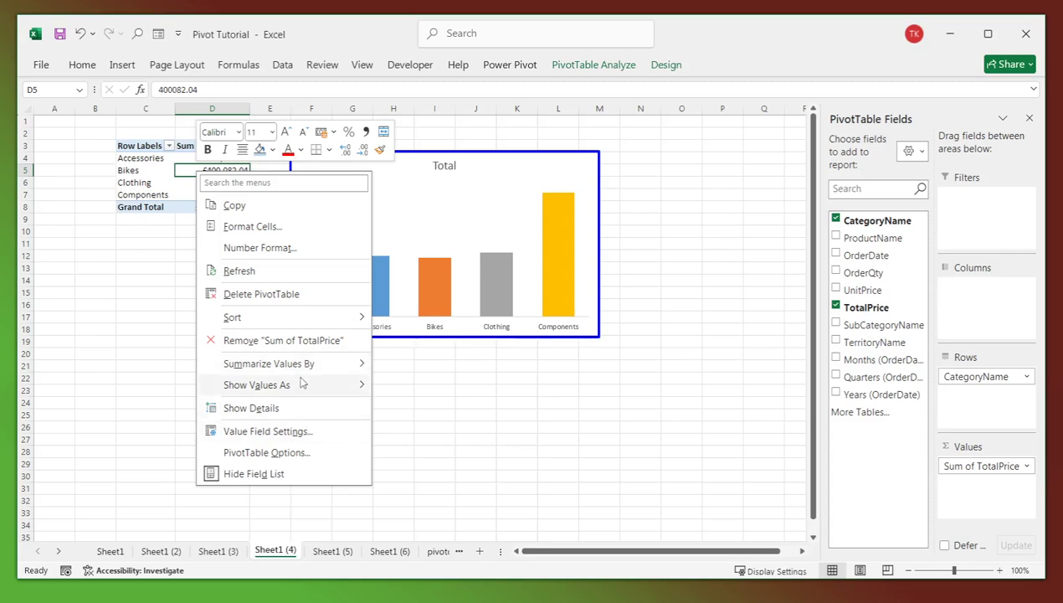
pyautogui.moveTo(300, 394)
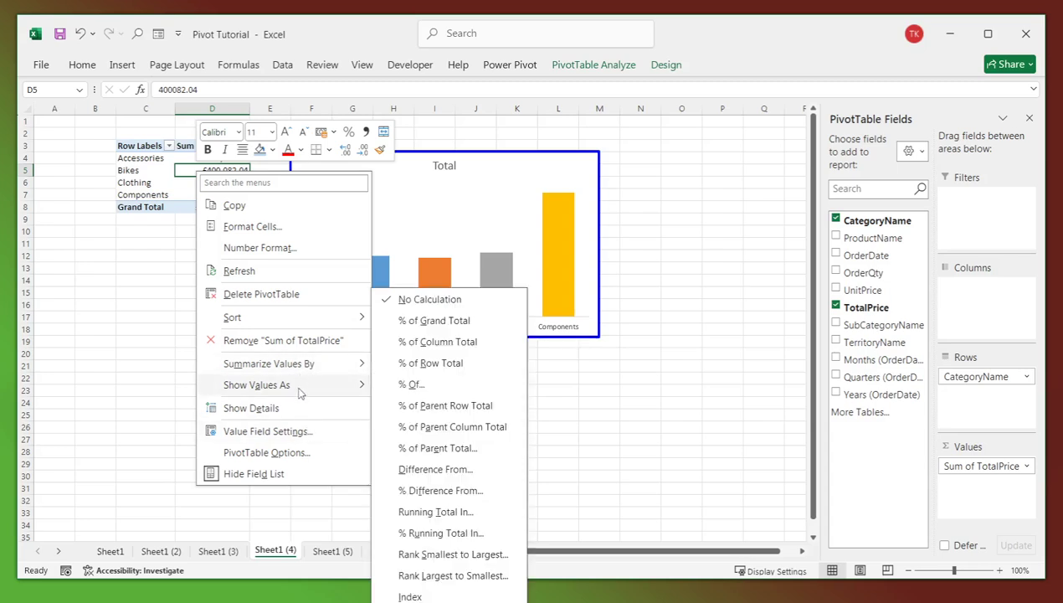
pyautogui.click(467, 323)
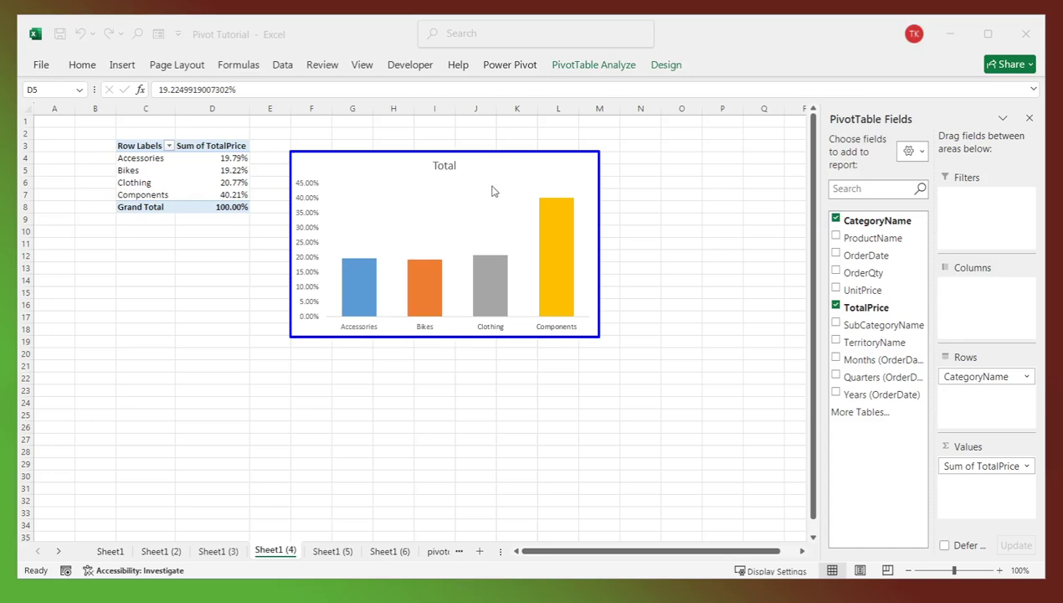
# - Replace the Sheet1 (4) chart title with "Percentage of Total Sales By Category"
pyautogui.click(444, 166)
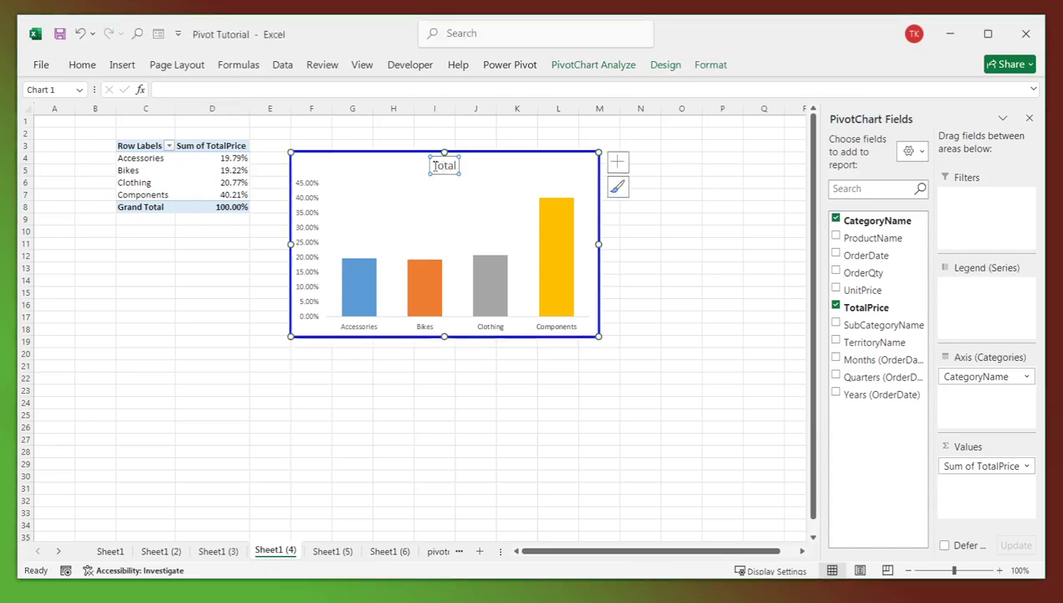
pyautogui.moveTo(431, 166); pyautogui.dragTo(457, 165)
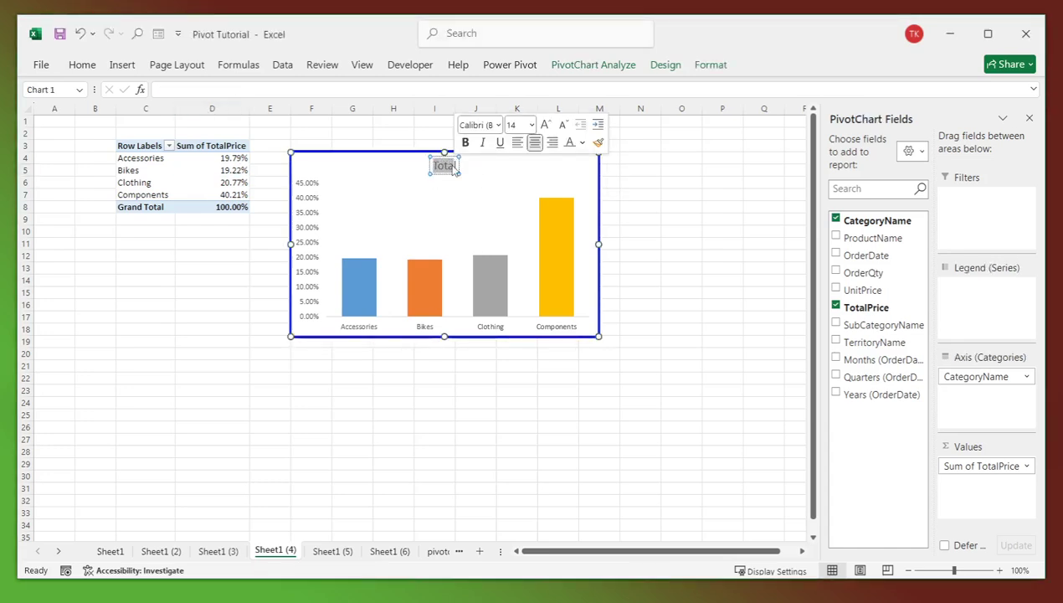
pyautogui.write('Percentage of Total Sales By Category')
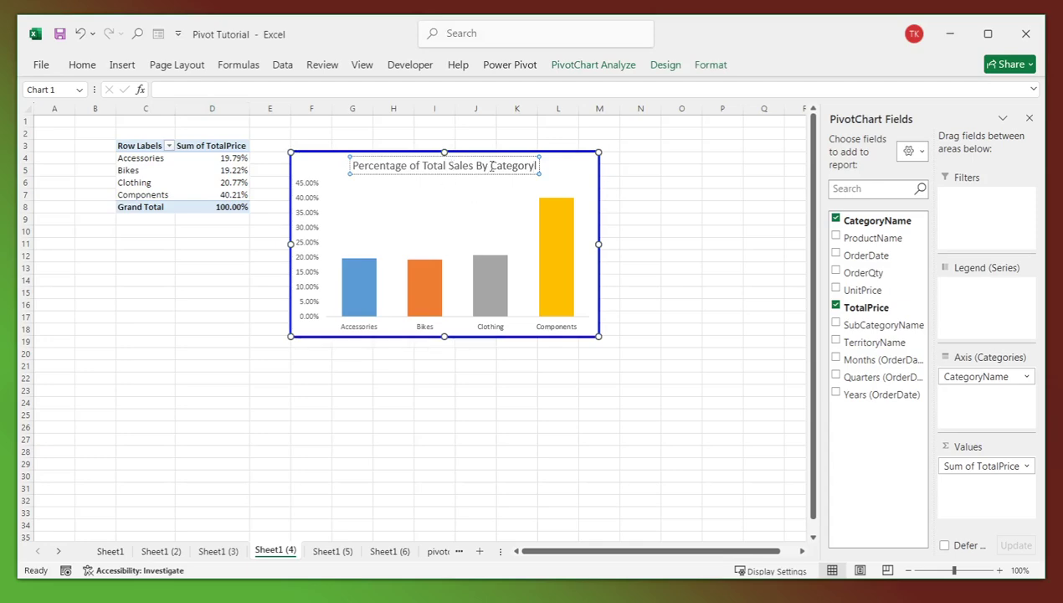
pyautogui.press('Delete')
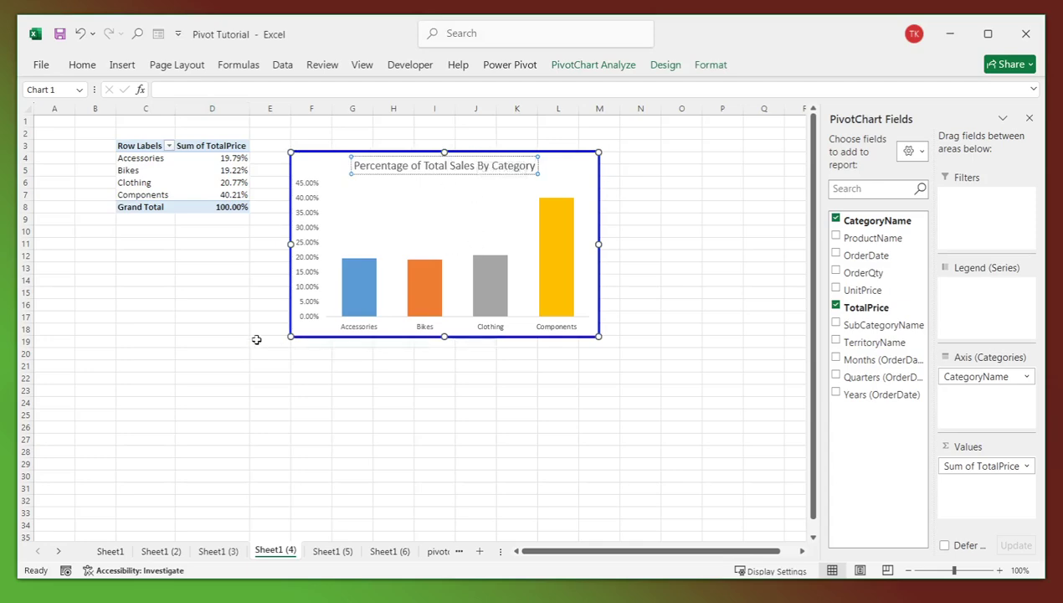
# - Change the Sheet1 (4) chart from clustered column to the doughnut chart type
pyautogui.rightClick(417, 211)
pyautogui.click(317, 166)
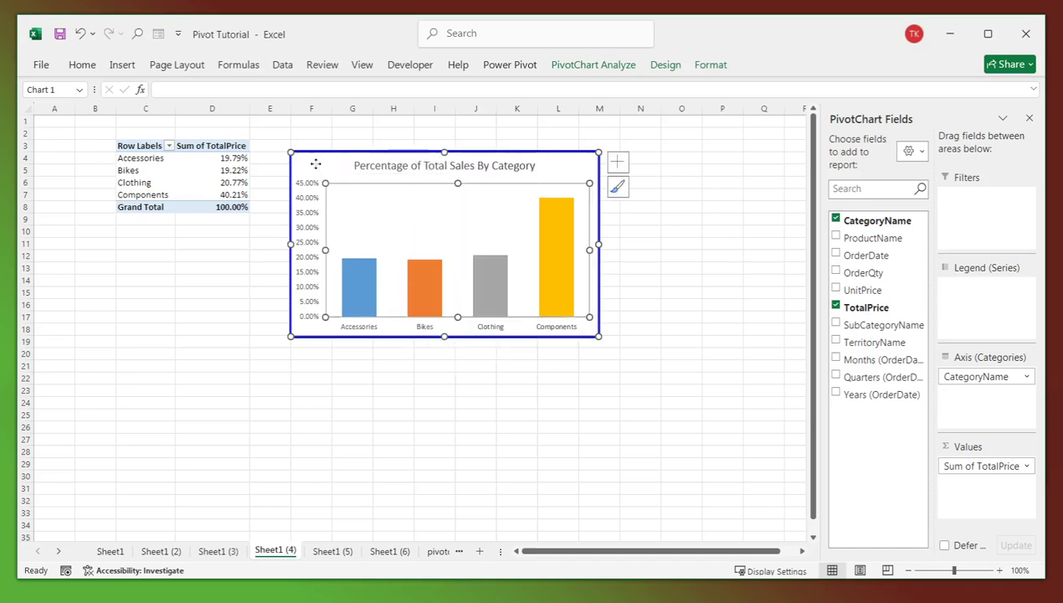
pyautogui.click(317, 168)
pyautogui.rightClick(317, 169)
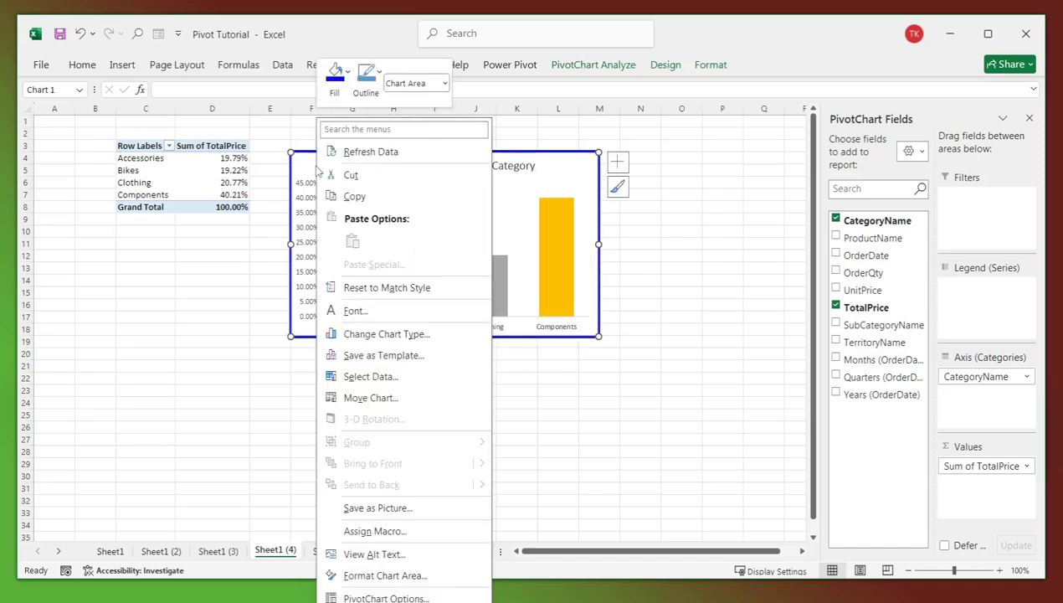
pyautogui.click(393, 334)
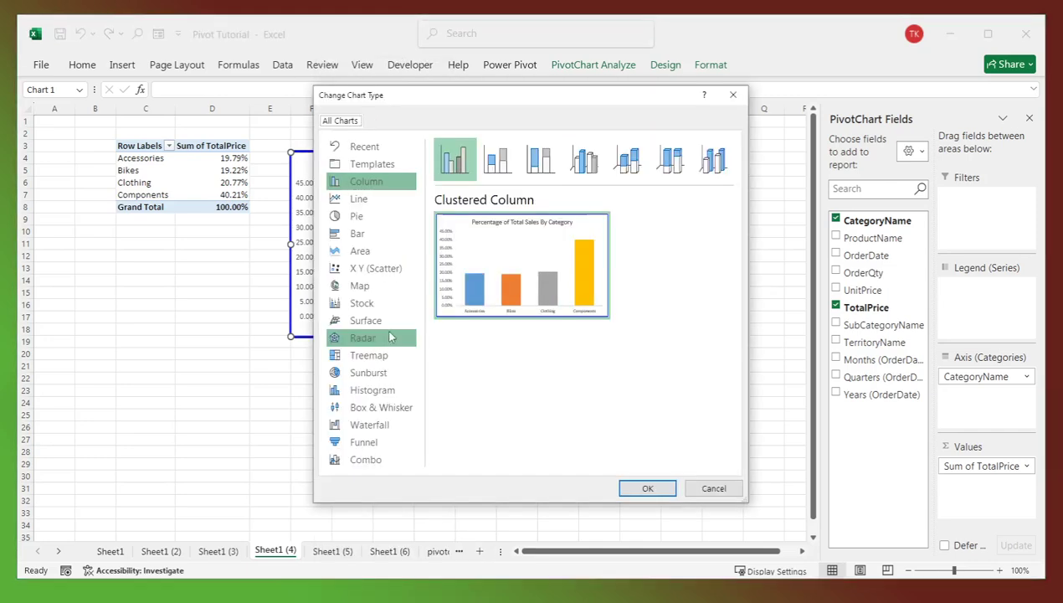
pyautogui.click(373, 215)
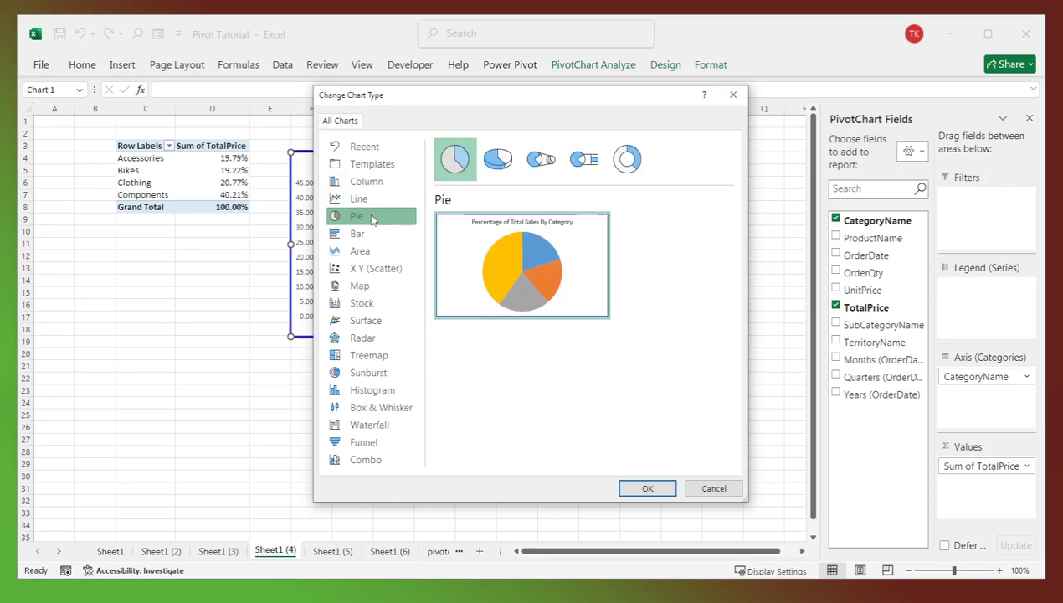
pyautogui.click(630, 166)
pyautogui.click(643, 487)
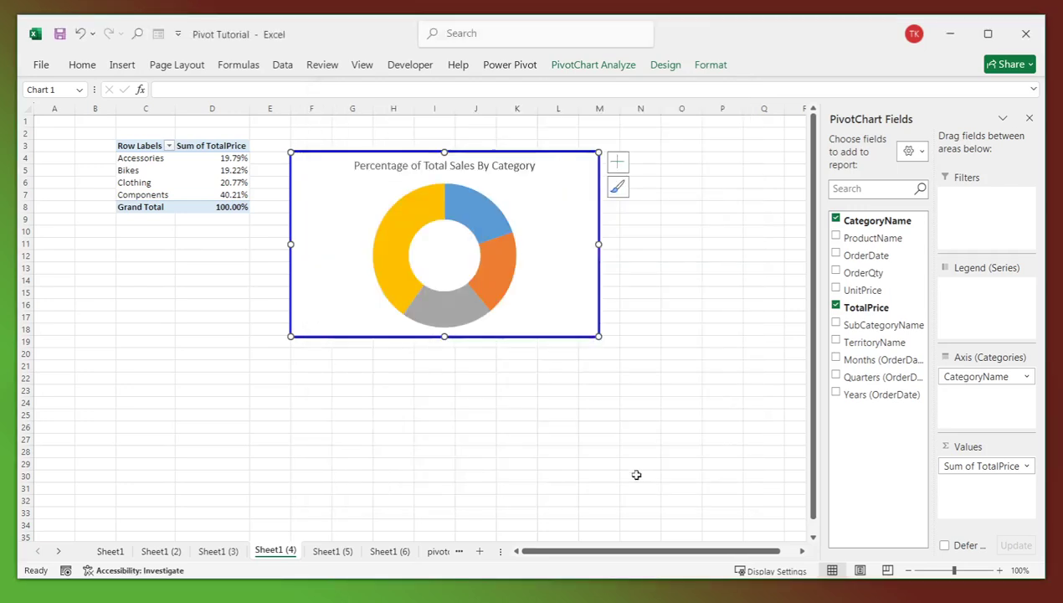
# - Add data labels and a legend to the doughnut chart
pyautogui.click(616, 165)
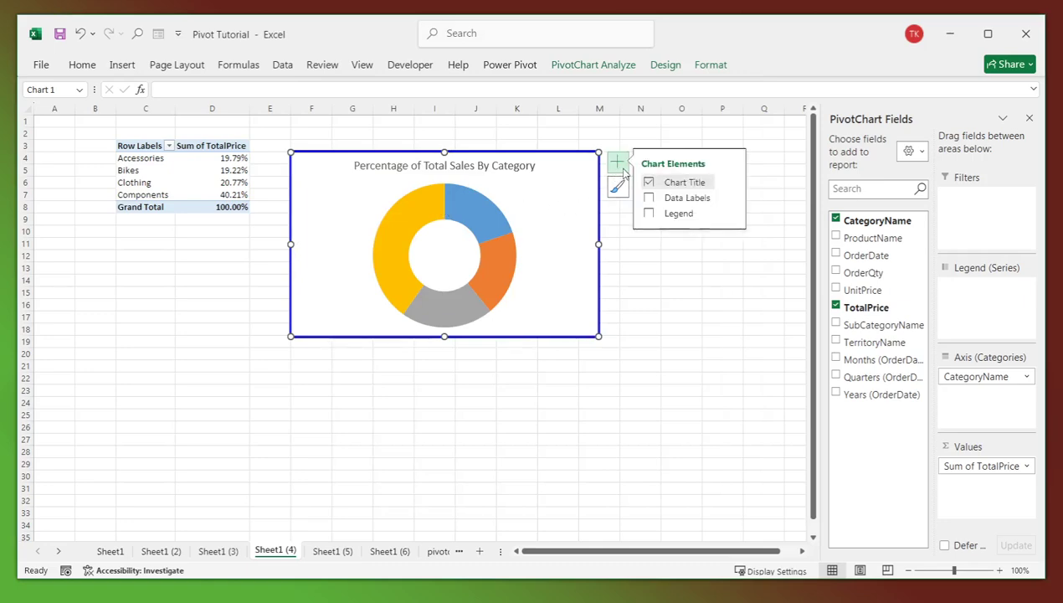
pyautogui.click(650, 199)
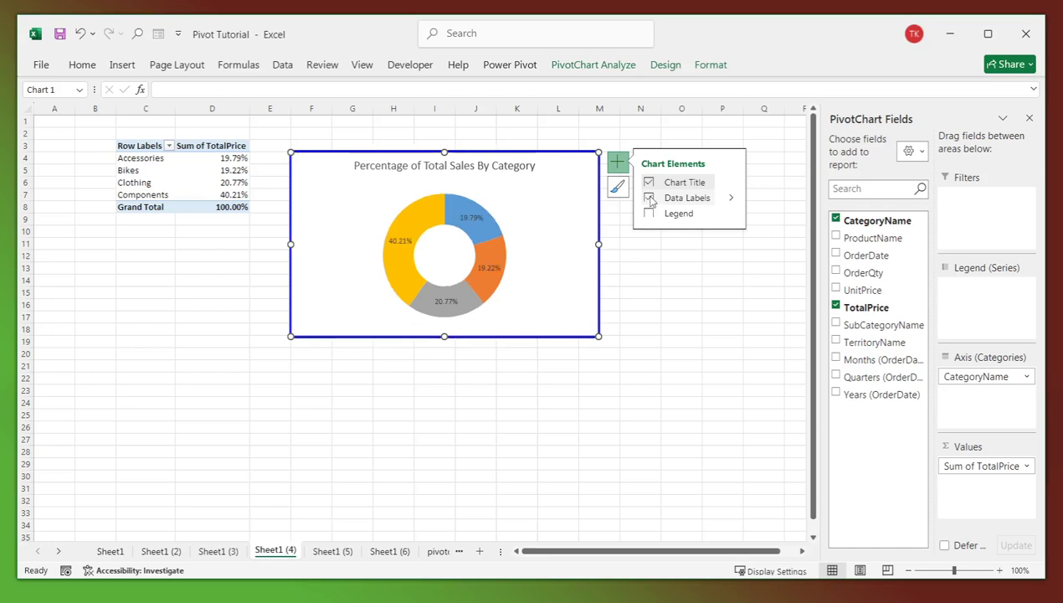
pyautogui.click(650, 214)
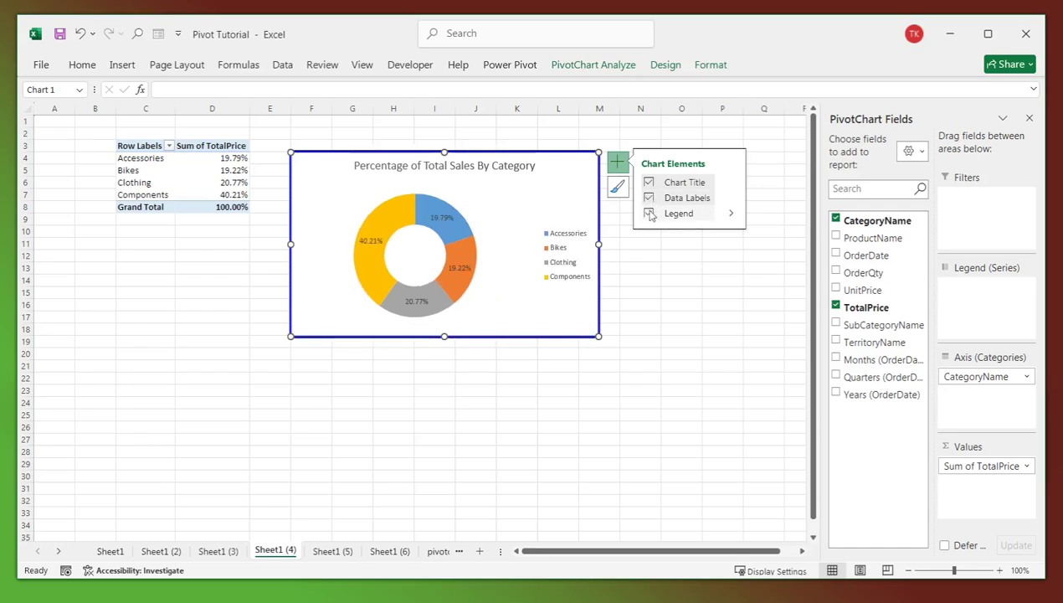
# - Enlarge the doughnut slightly, and make the legend taller and move it closer to the ring
pyautogui.click(559, 238)
pyautogui.moveTo(567, 224); pyautogui.dragTo(534, 202)
pyautogui.click(481, 206)
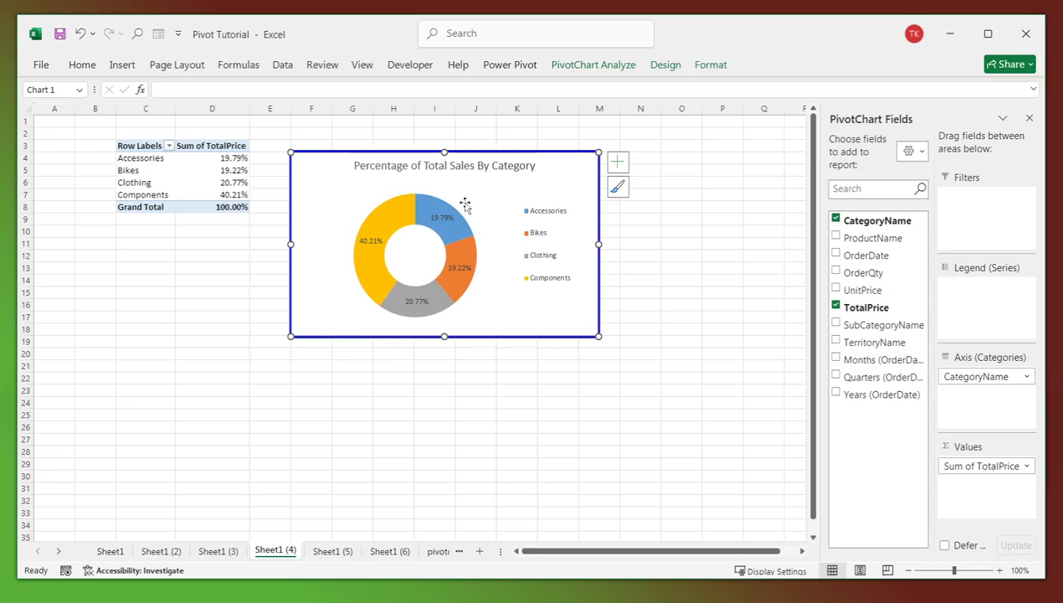
pyautogui.click(467, 206)
pyautogui.moveTo(483, 191); pyautogui.dragTo(487, 186)
pyautogui.click(540, 211)
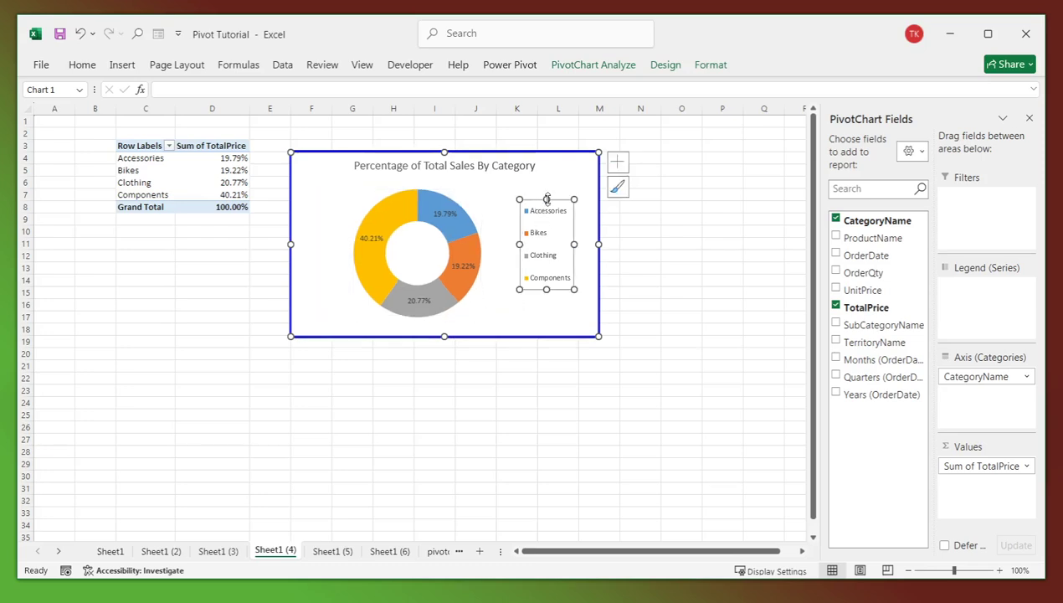
pyautogui.moveTo(547, 200); pyautogui.dragTo(521, 208)
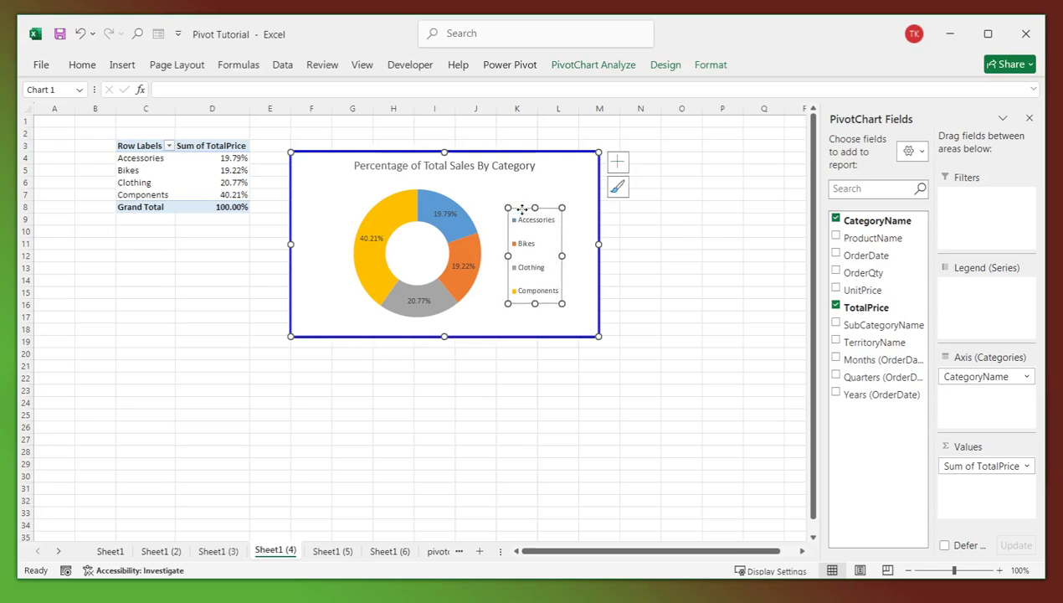
# - Make the "Percentage of Total Sales By Category" chart title bold
pyautogui.click(418, 167)
pyautogui.click(82, 65)
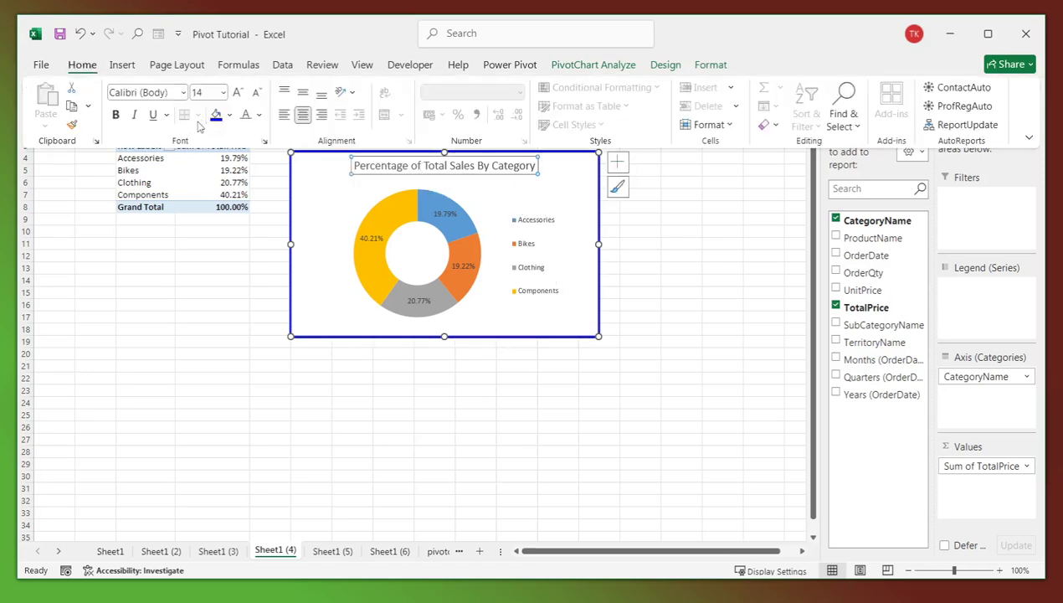
pyautogui.click(117, 115)
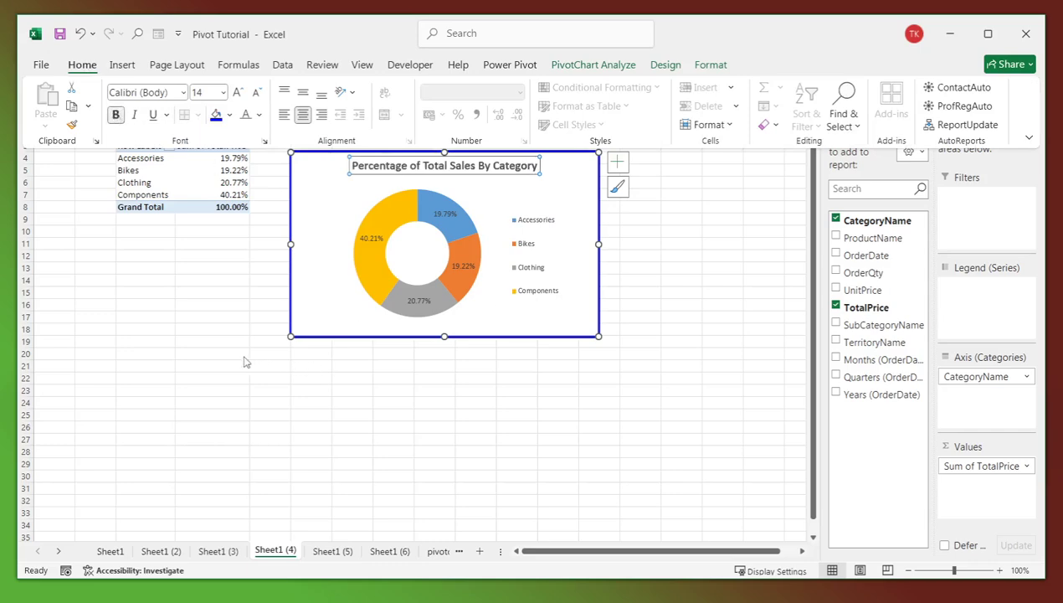
# - On the Sheet1 (5) copy, replace the chart title with "The Total Sale By Territory Name"
pyautogui.click(325, 552)
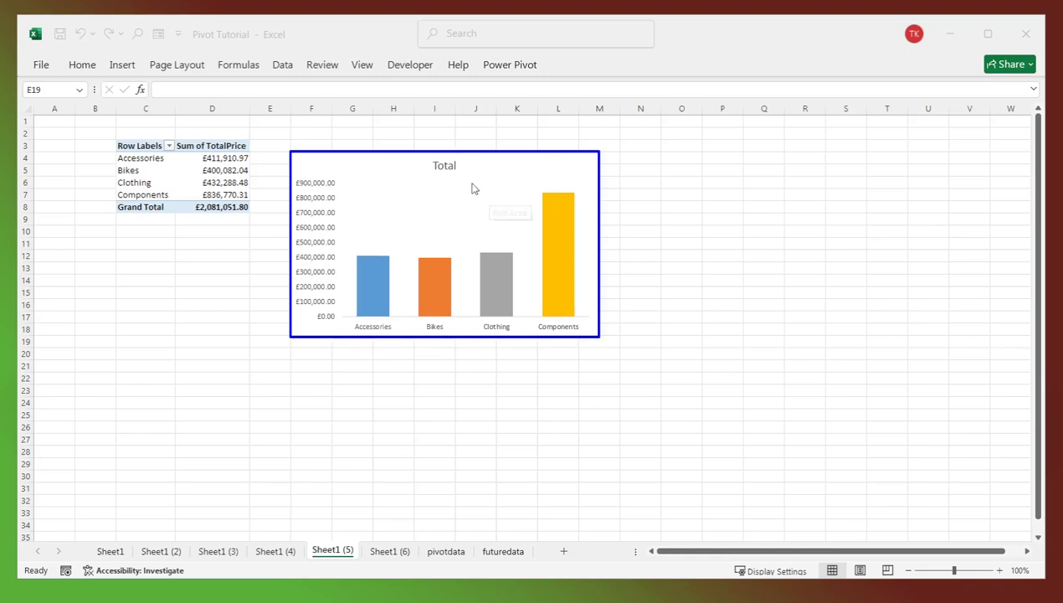
pyautogui.click(446, 166)
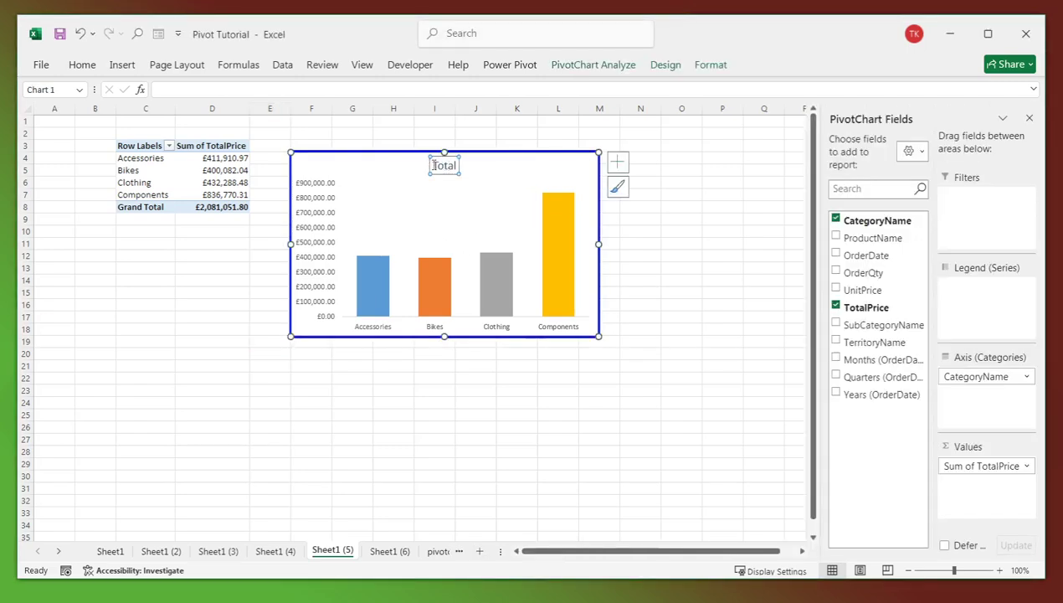
pyautogui.doubleClick(433, 165)
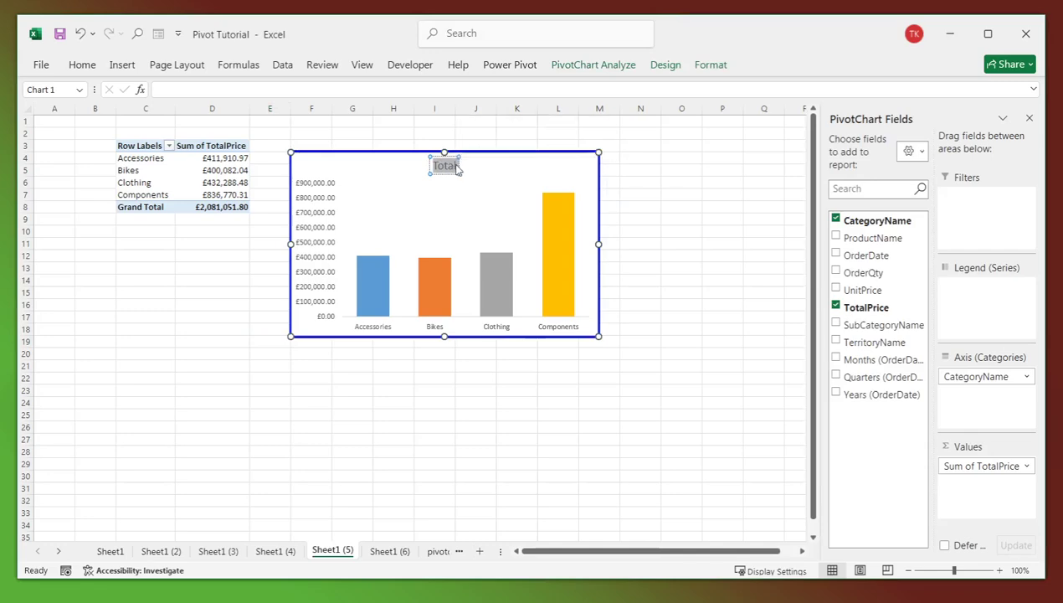
pyautogui.write('The Total Sale By Territory Name')
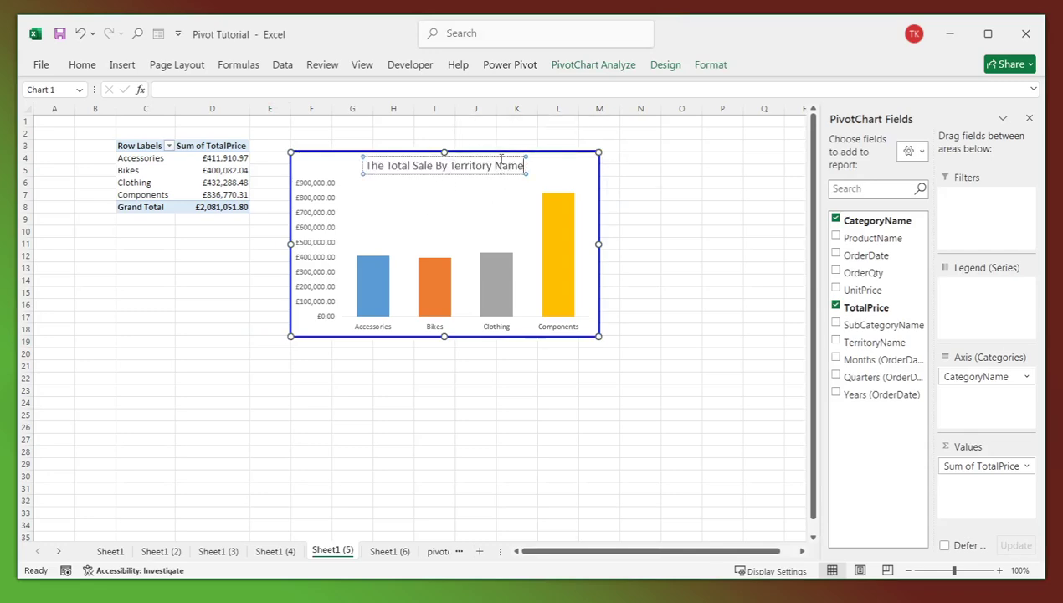
pyautogui.moveTo(500, 158); pyautogui.dragTo(508, 158)
# - In the Sheet1 (5) PivotTable, replace CategoryName with TerritoryName as the row field
pyautogui.click(219, 172)
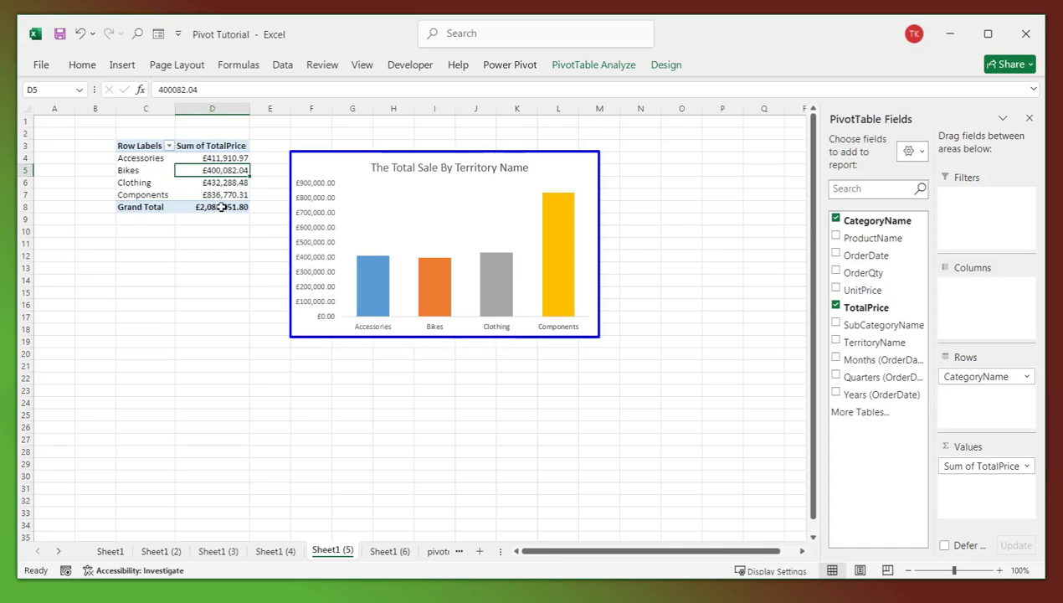
pyautogui.click(836, 220)
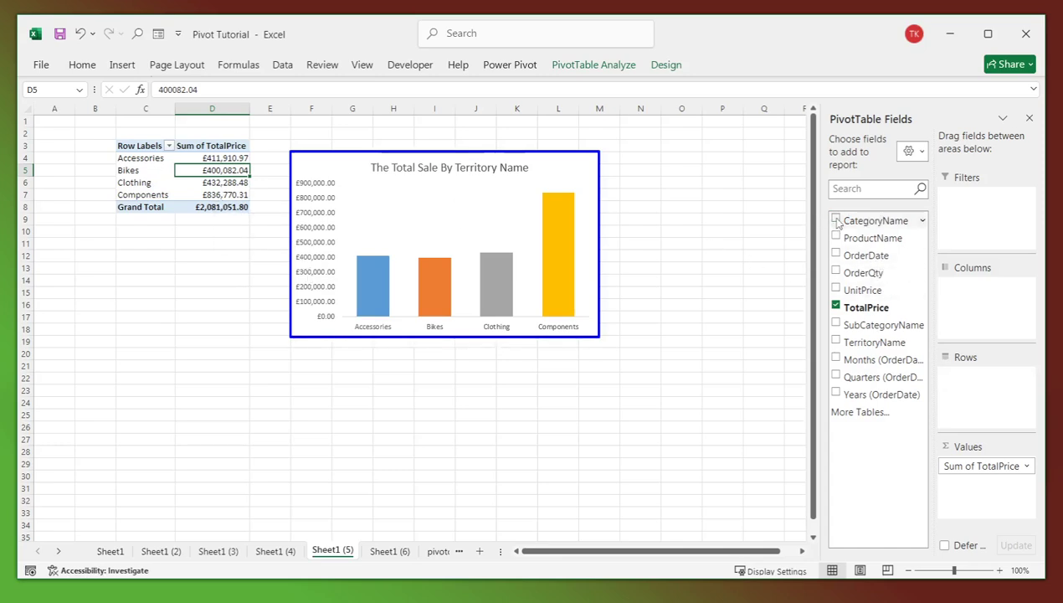
pyautogui.click(835, 341)
# - Make the "The Total Sale By Territory Name" chart title bold
pyautogui.click(415, 168)
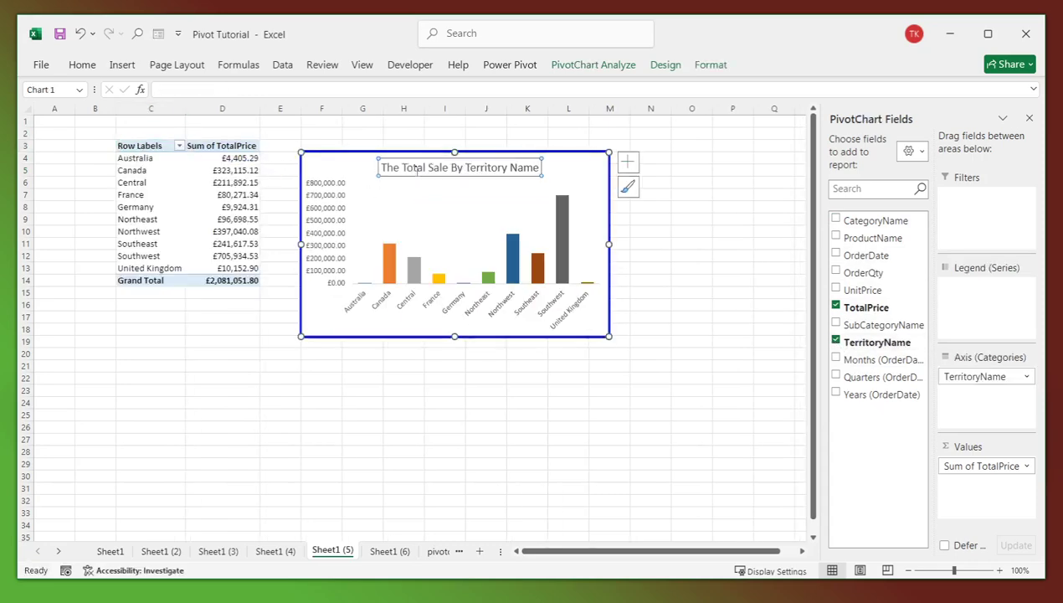
pyautogui.click(82, 64)
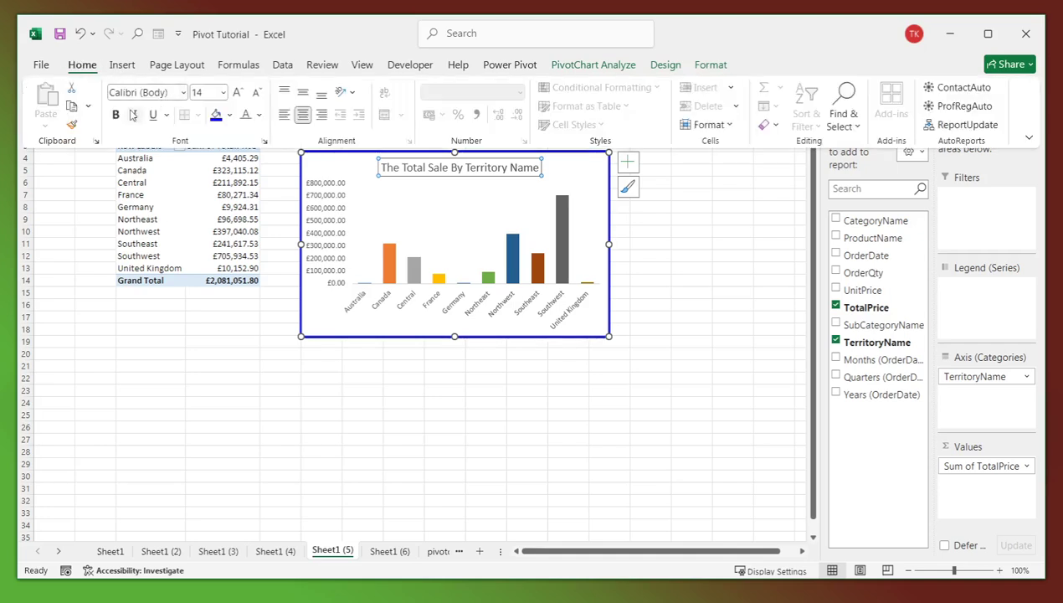
pyautogui.click(116, 115)
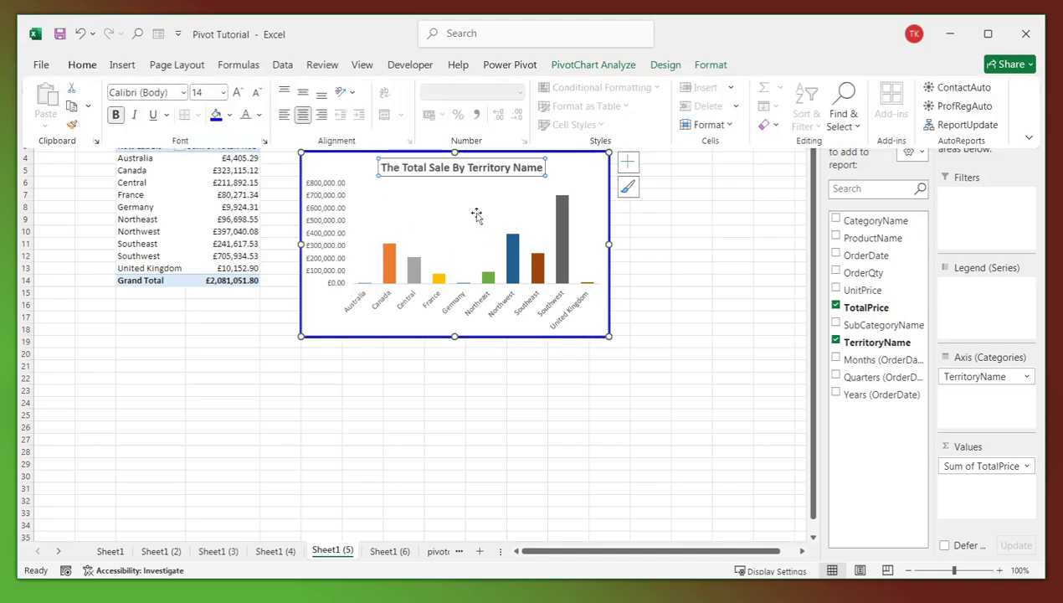
# - Change the Sheet1 (5) territory sales chart to the basic Line chart type
pyautogui.click(397, 196)
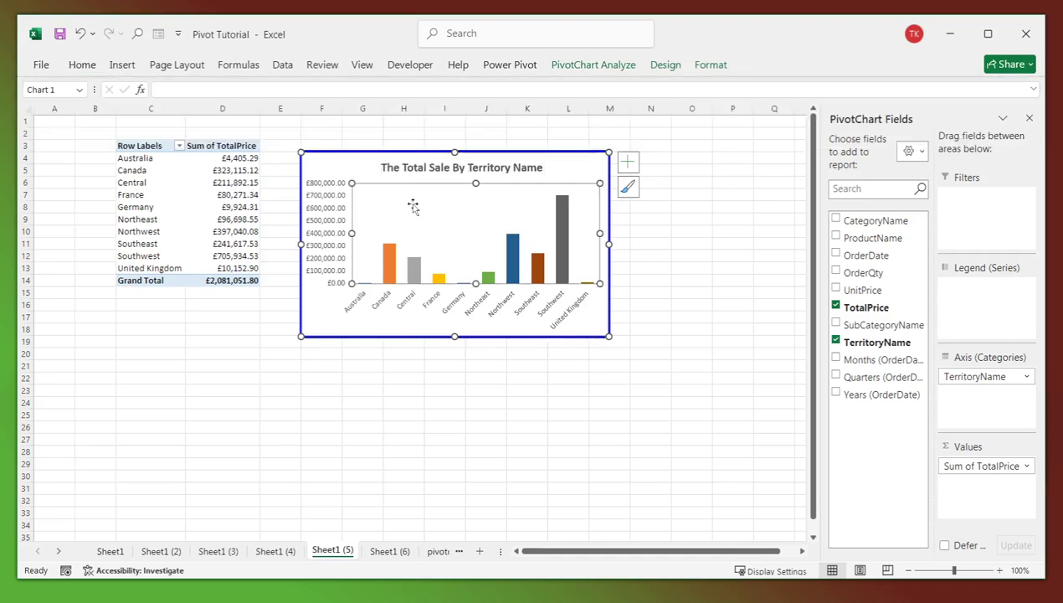
pyautogui.click(355, 163)
pyautogui.rightClick(356, 163)
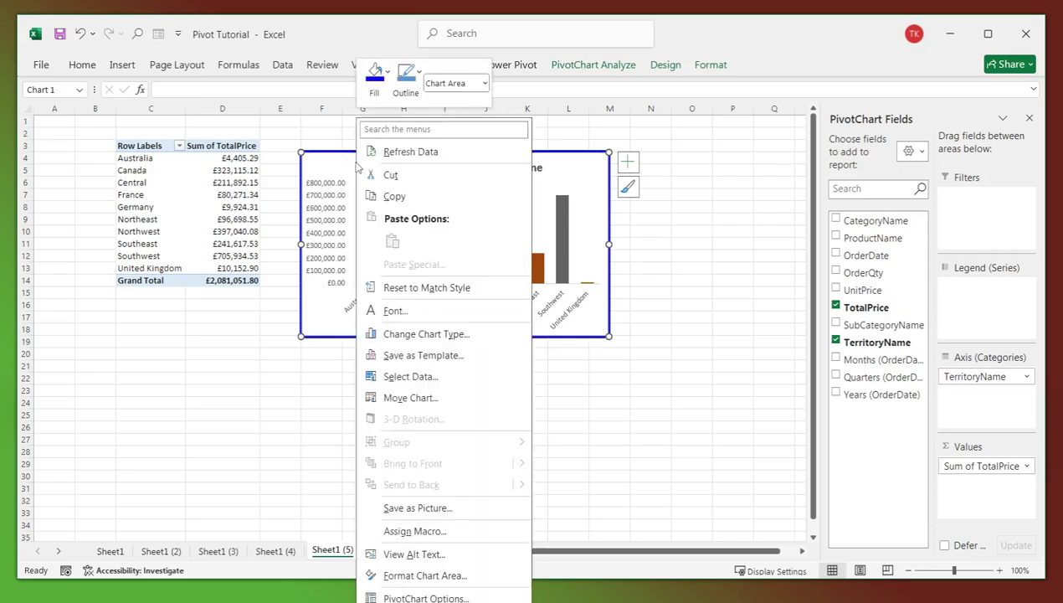
pyautogui.click(423, 339)
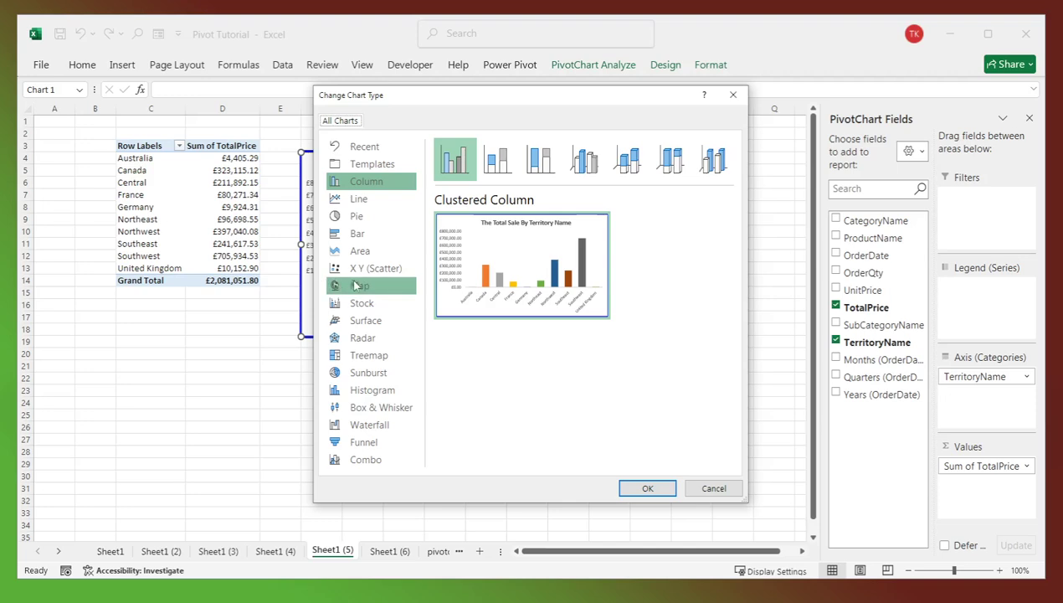
pyautogui.click(369, 209)
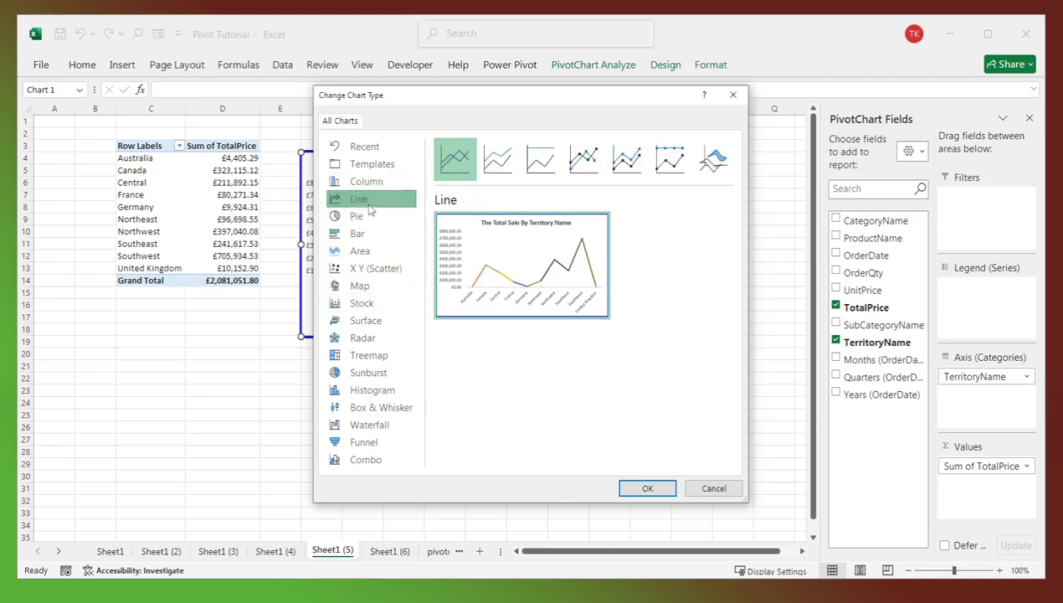
pyautogui.click(644, 488)
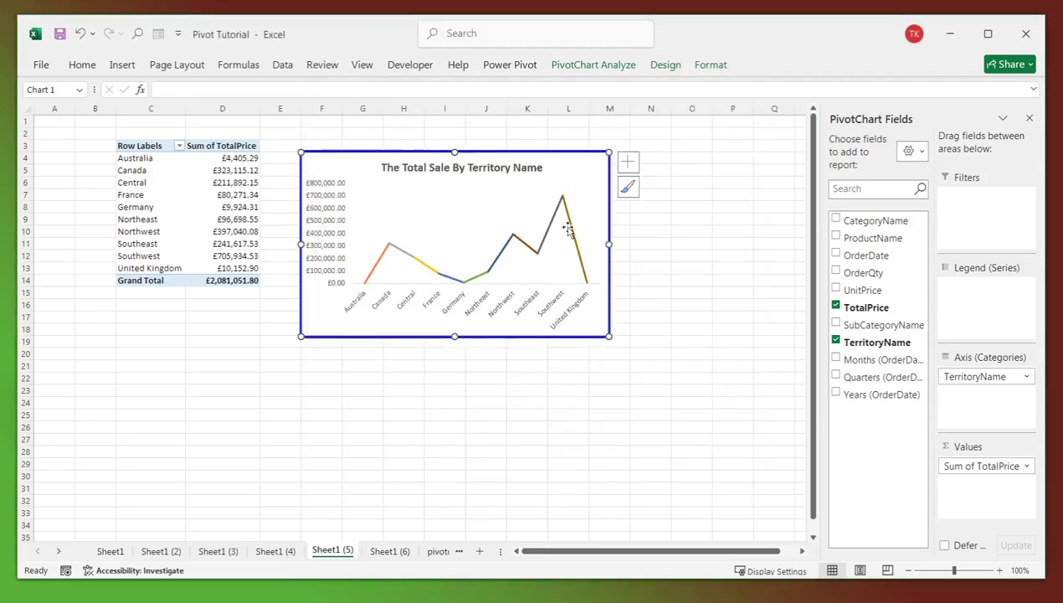
pyautogui.click(224, 341)
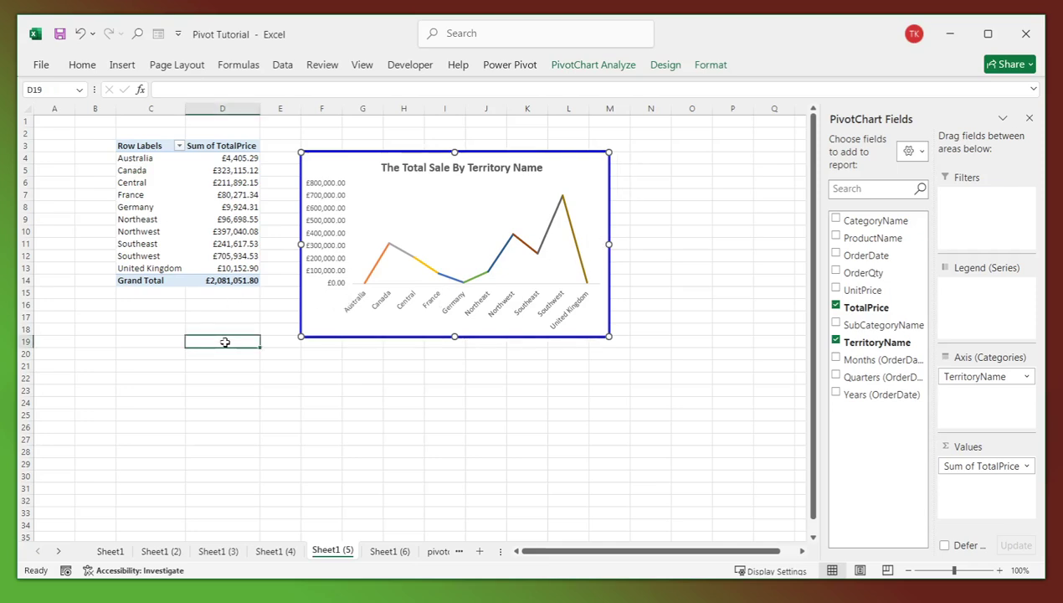
pyautogui.click(480, 189)
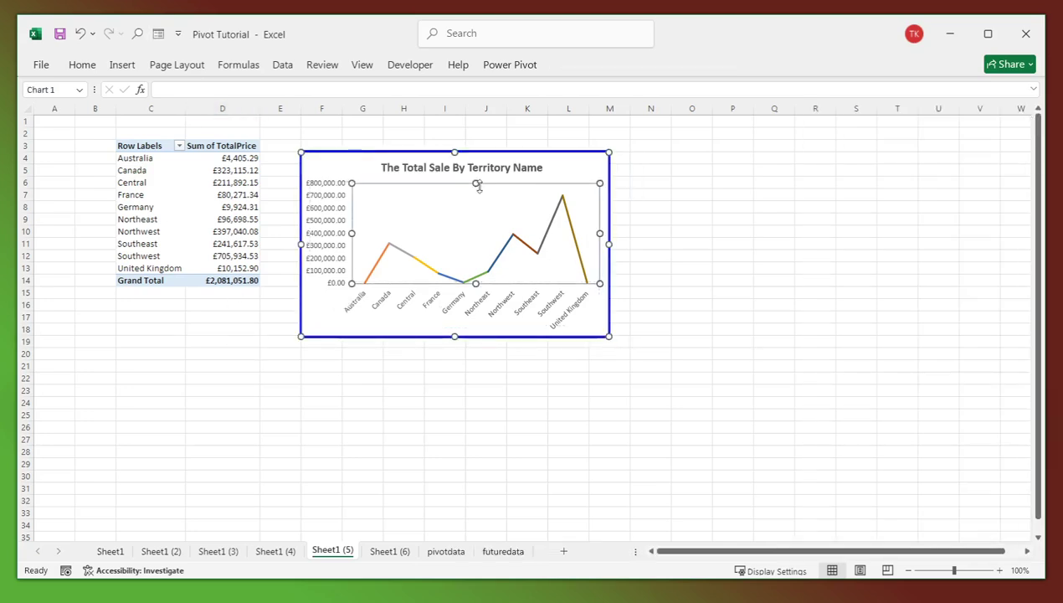
pyautogui.click(628, 163)
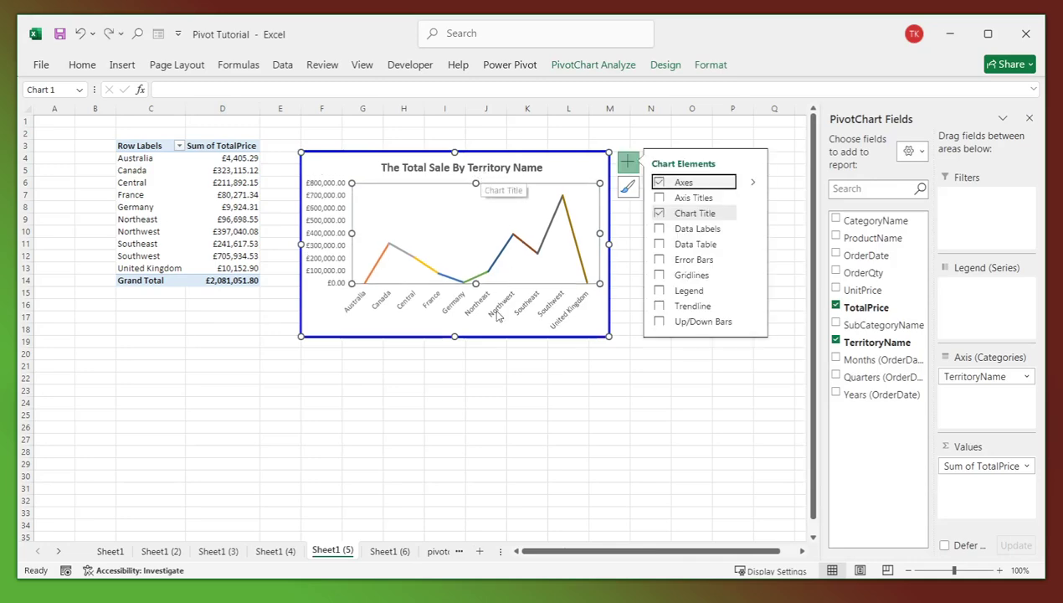
pyautogui.click(459, 412)
pyautogui.click(570, 156)
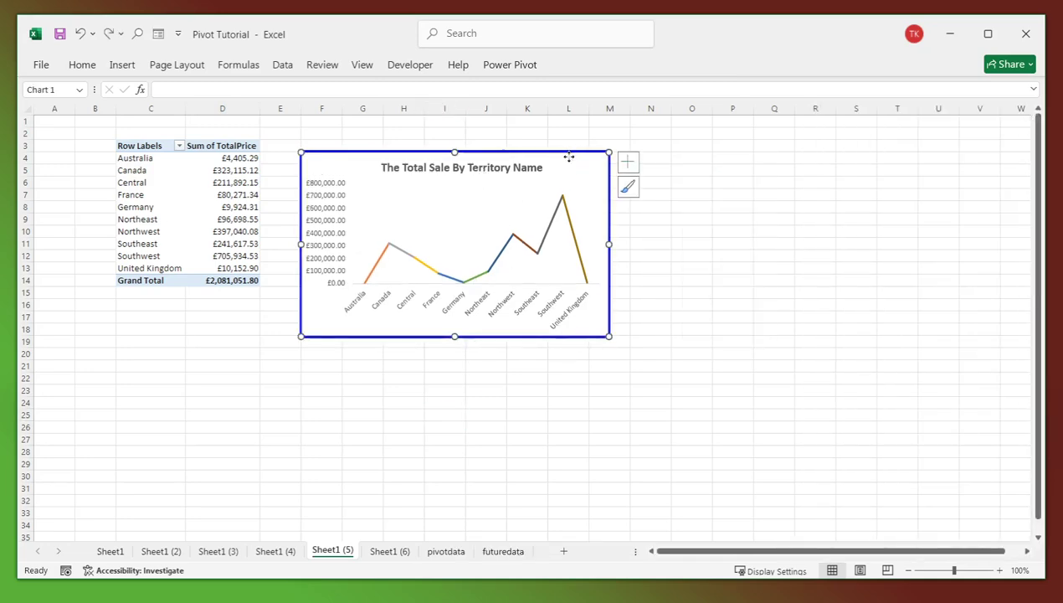
# - Move the territory sales line chart up slightly so its upper edge lines up with the PivotTable header in row 3
pyautogui.moveTo(569, 156); pyautogui.dragTo(571, 145)
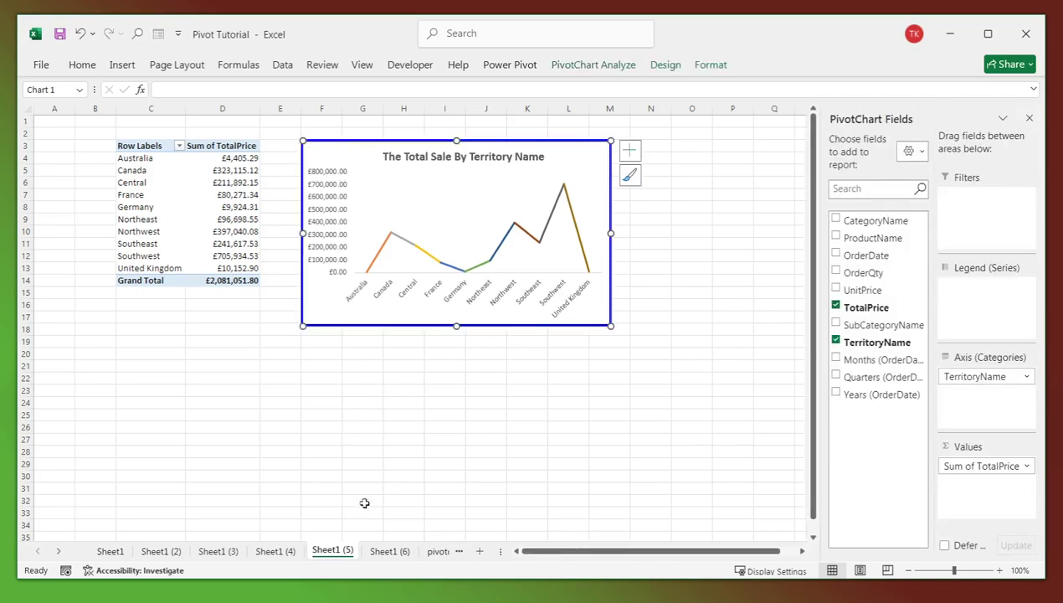
pyautogui.click(376, 415)
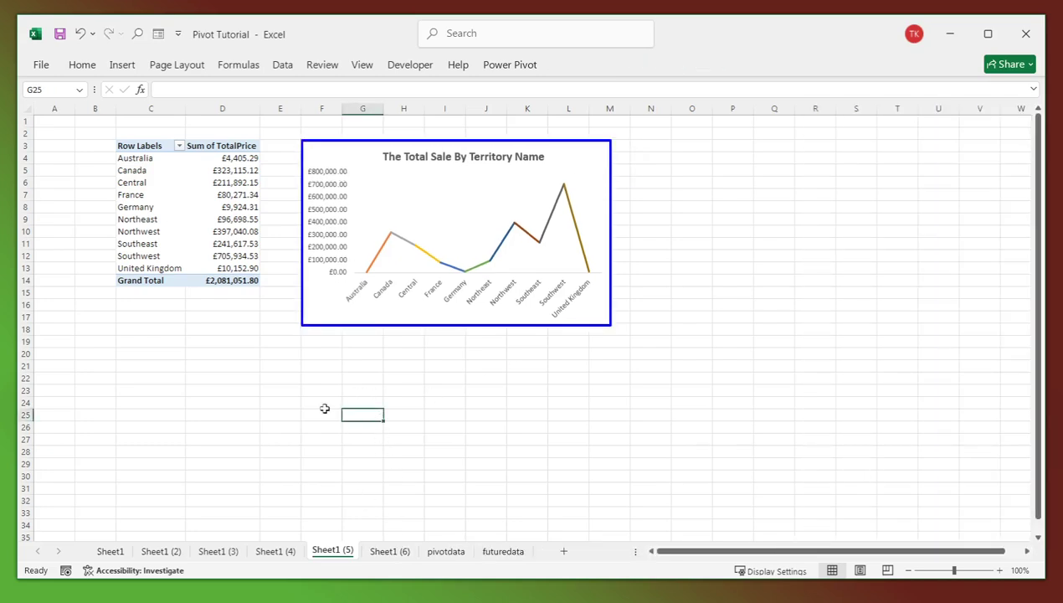
# - In the Sheet1 (6) PivotTable, replace CategoryName with SubCategoryName as the row field
pyautogui.click(388, 551)
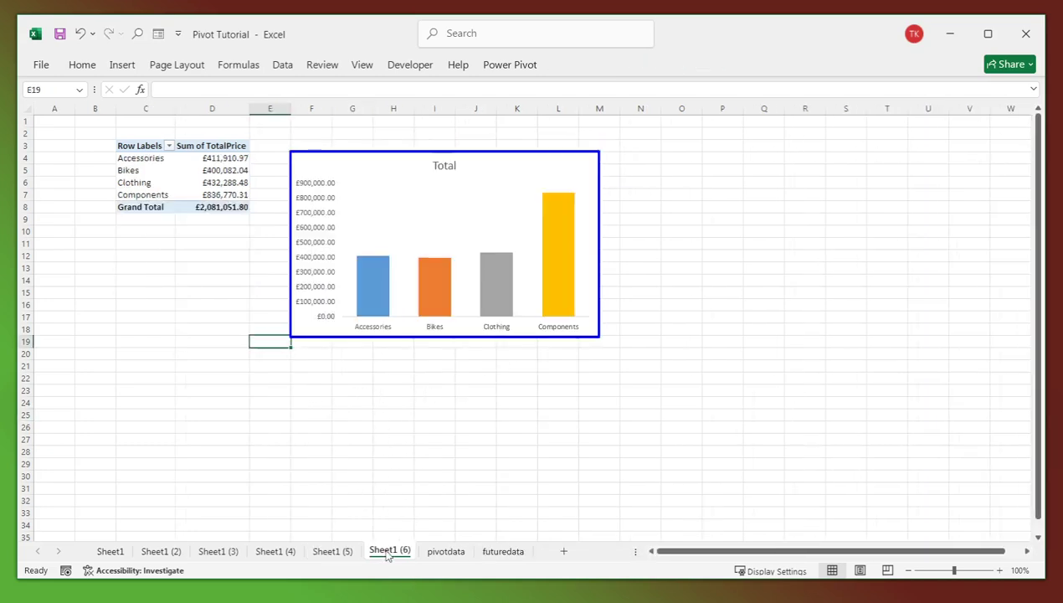
pyautogui.click(210, 171)
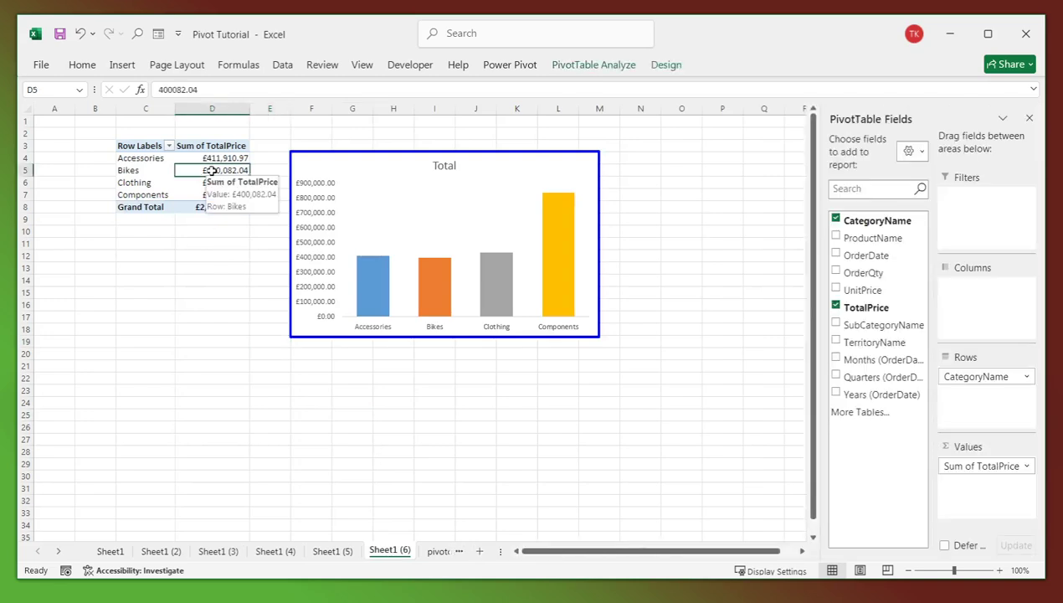
pyautogui.hotkey('alt', 'Tab')
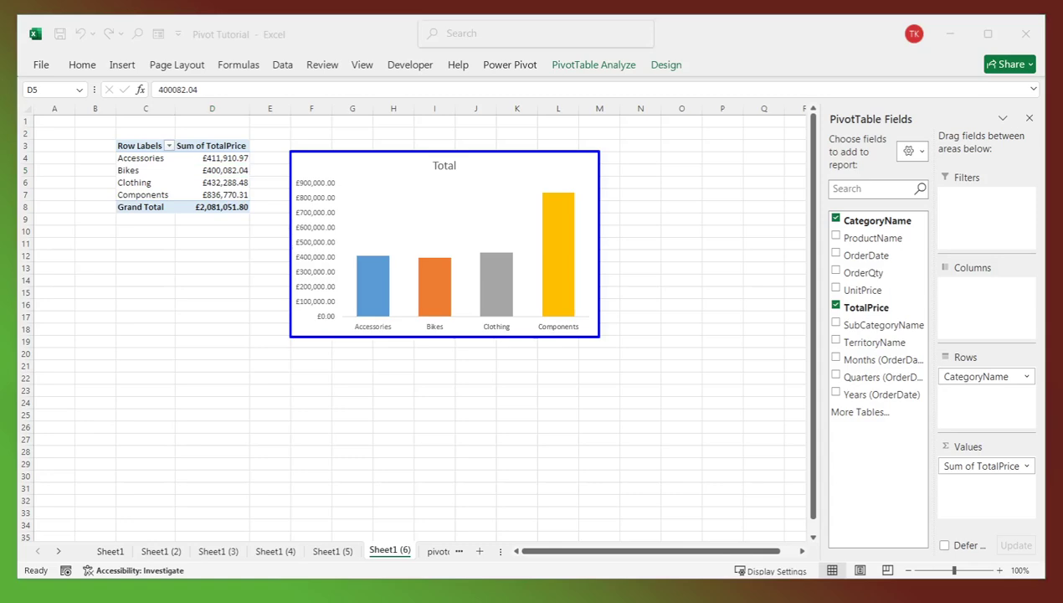
pyautogui.click(225, 170)
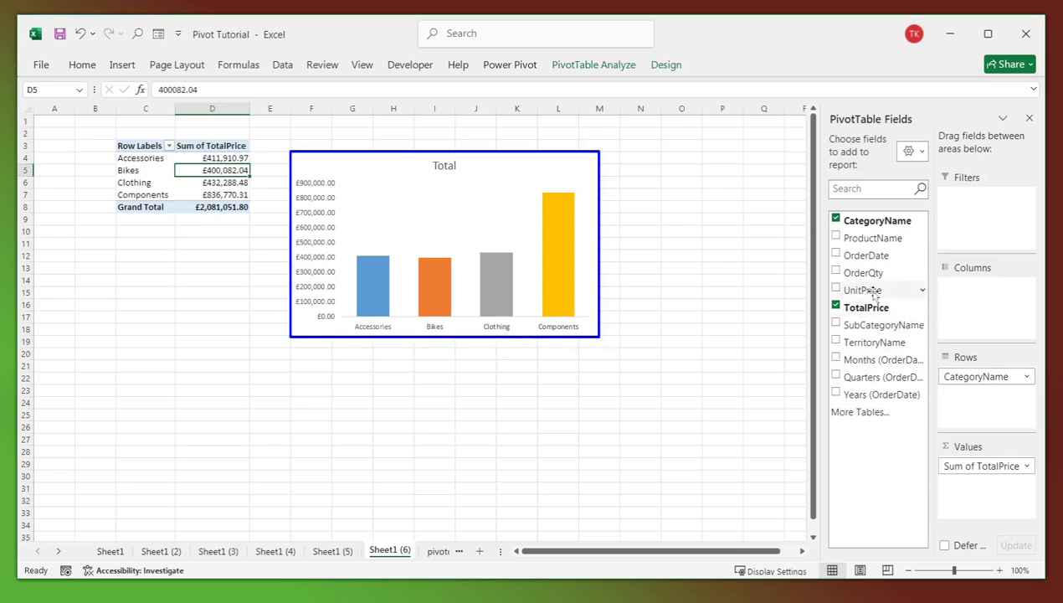
pyautogui.click(835, 220)
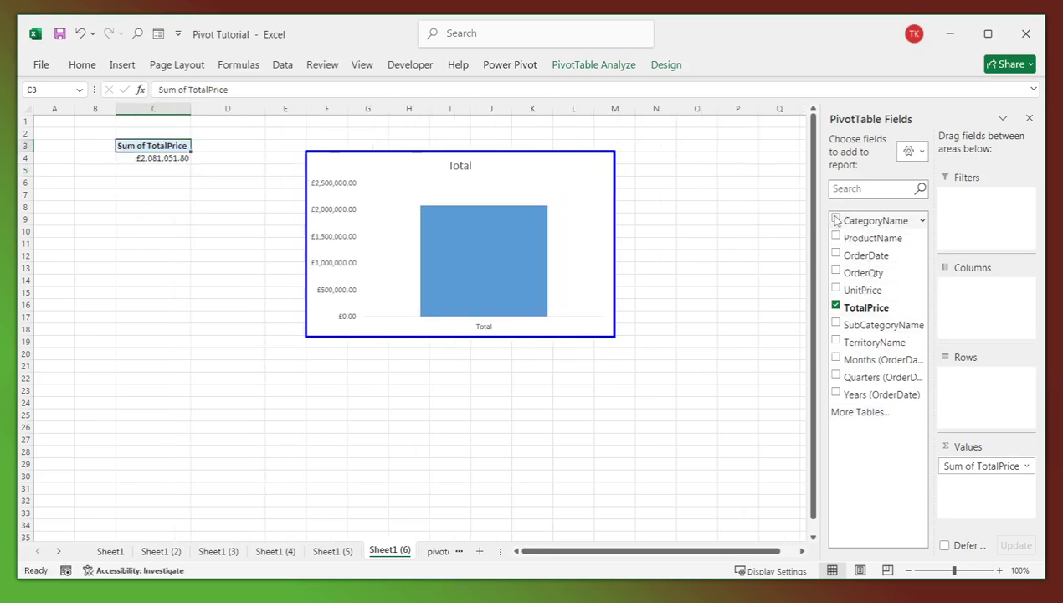
pyautogui.click(836, 324)
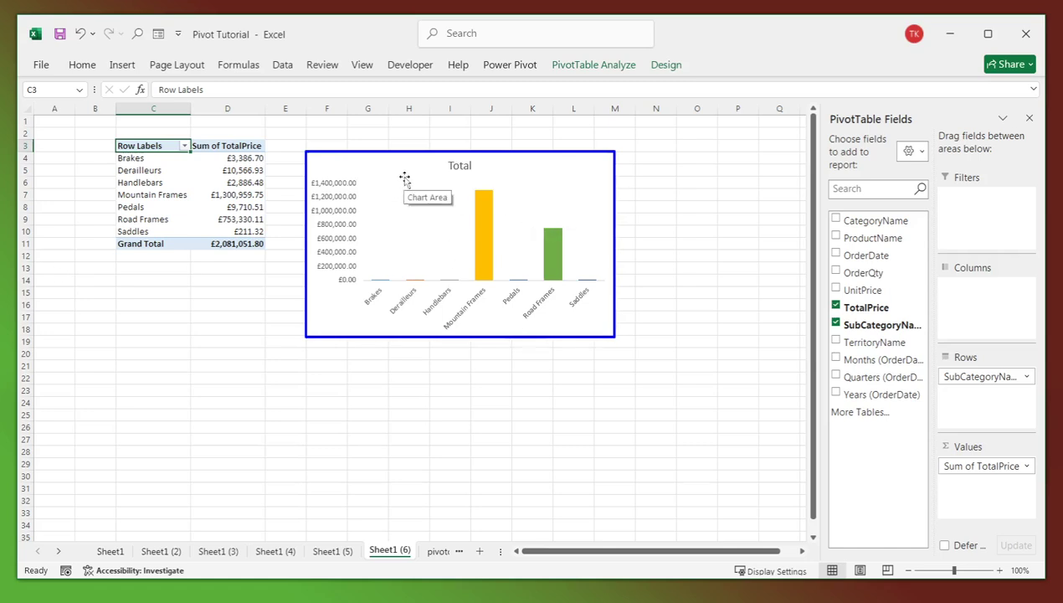
# - Replace the Sheet1 (6) chart title with "The Total Sales By Sub-Category"
pyautogui.click(460, 165)
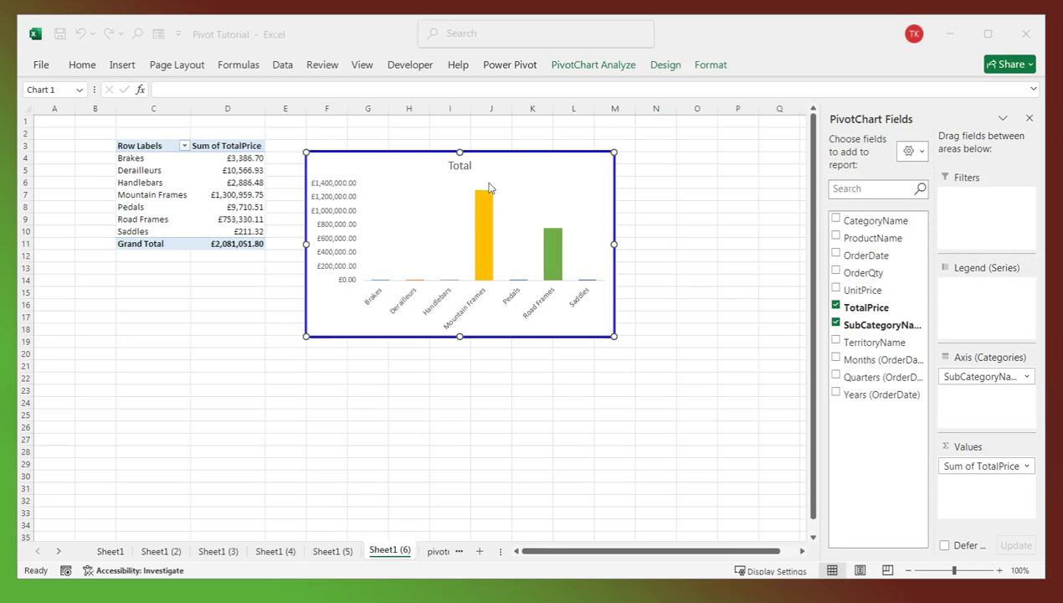
pyautogui.click(457, 167)
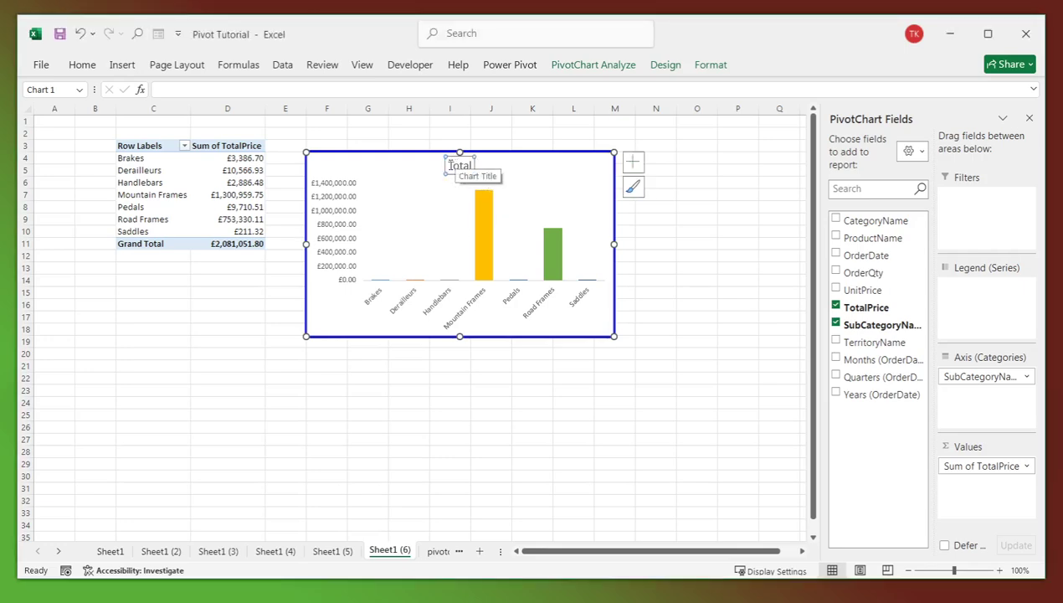
pyautogui.moveTo(451, 165); pyautogui.dragTo(472, 171)
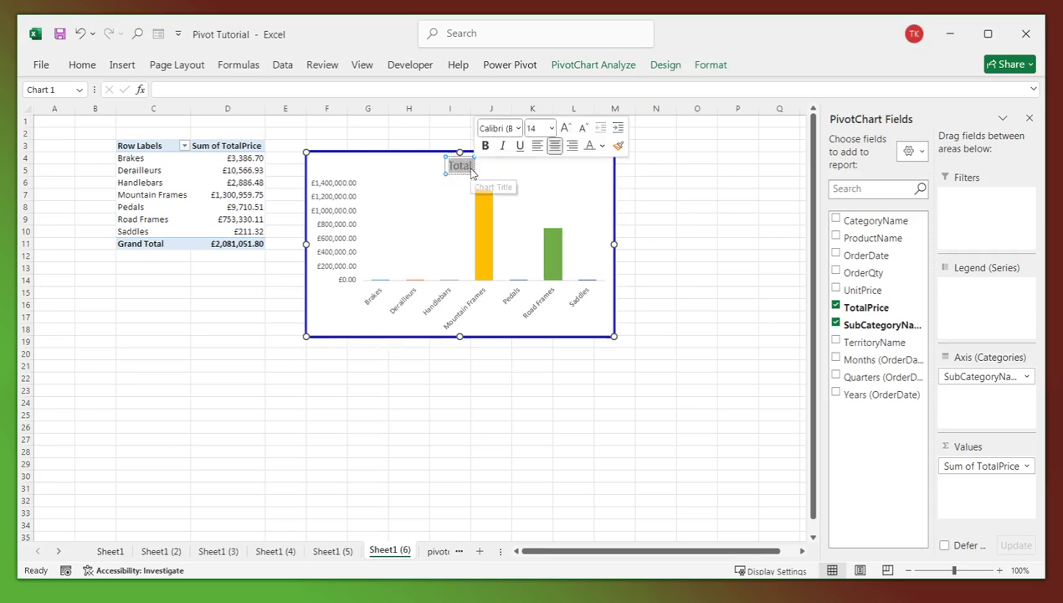
pyautogui.write('The Total Sales By Sub-Category')
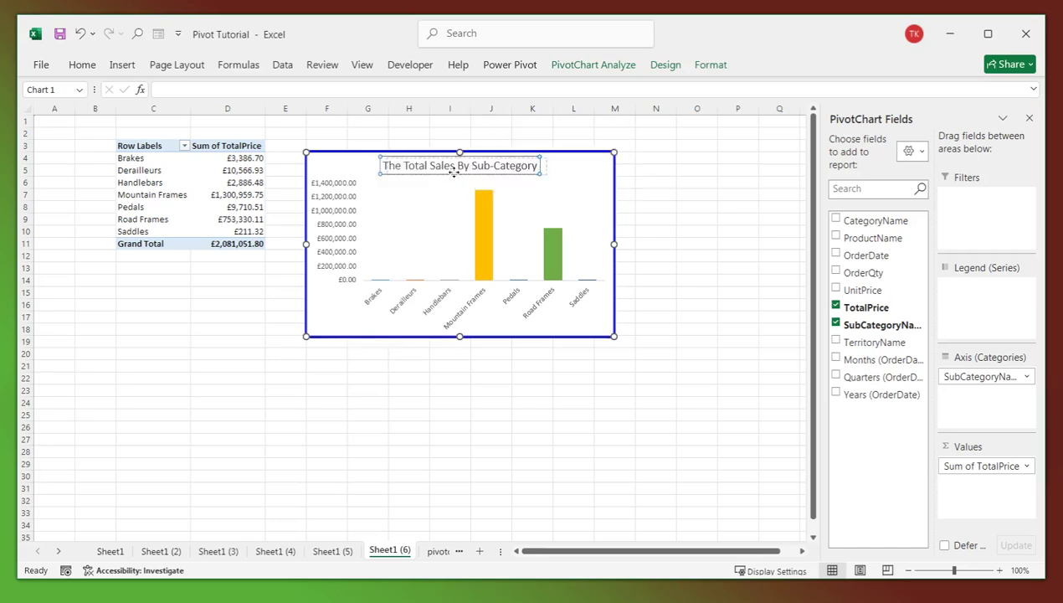
pyautogui.press('Escape')
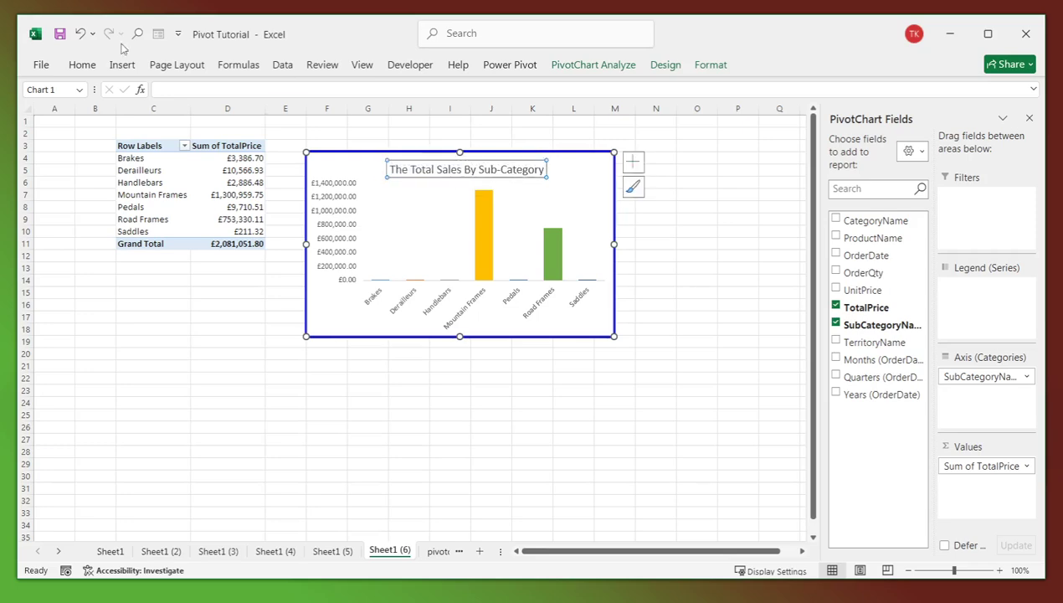
# - Make the "The Total Sales By Sub-Category" chart title bold
pyautogui.click(82, 64)
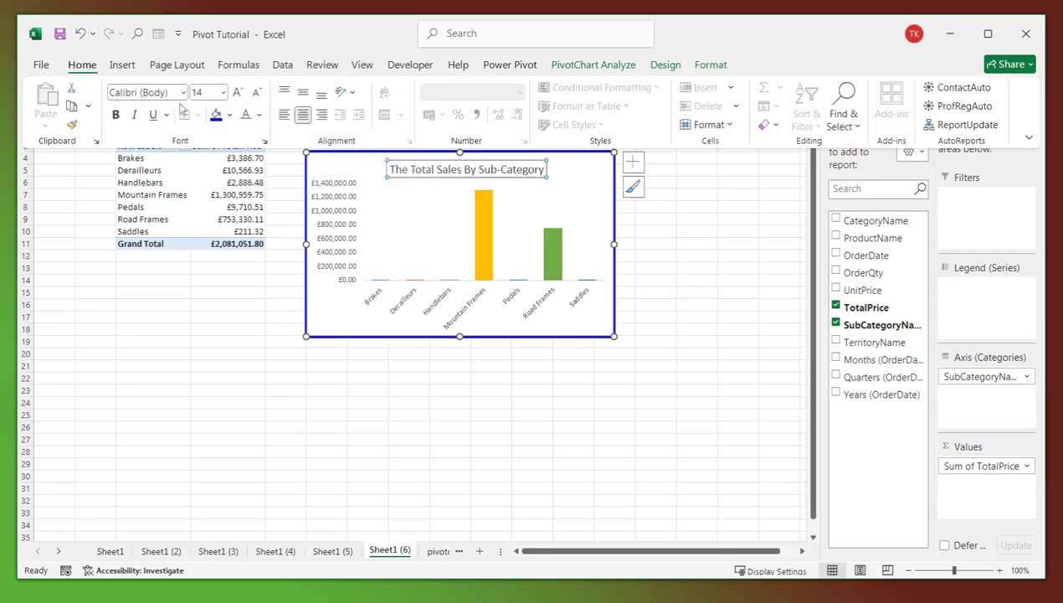
pyautogui.click(116, 116)
pyautogui.click(431, 241)
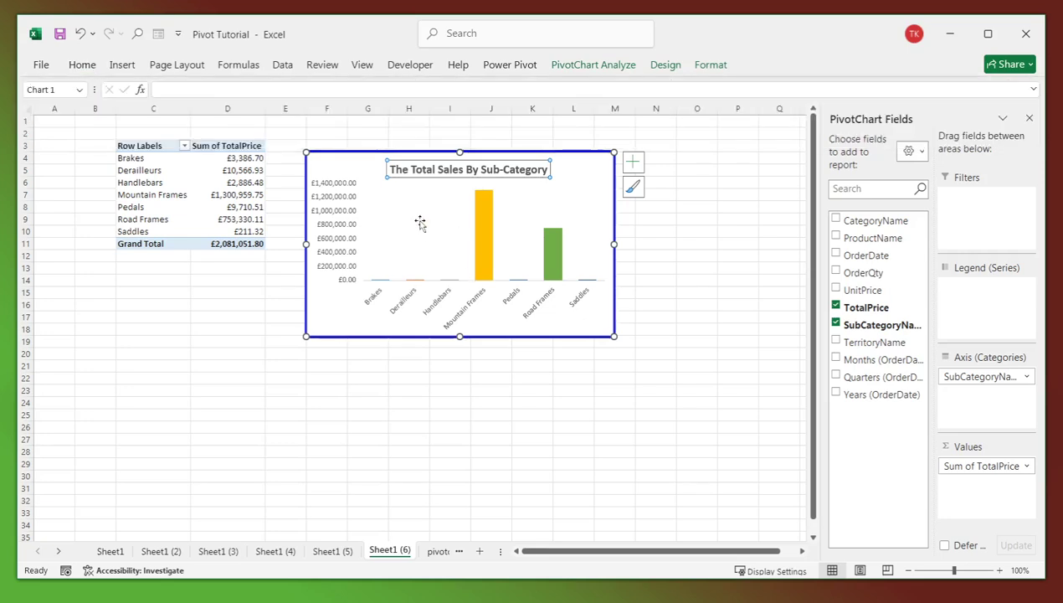
# - Change the Sheet1 (6) sub-category chart to the basic Pie chart type
pyautogui.rightClick(357, 167)
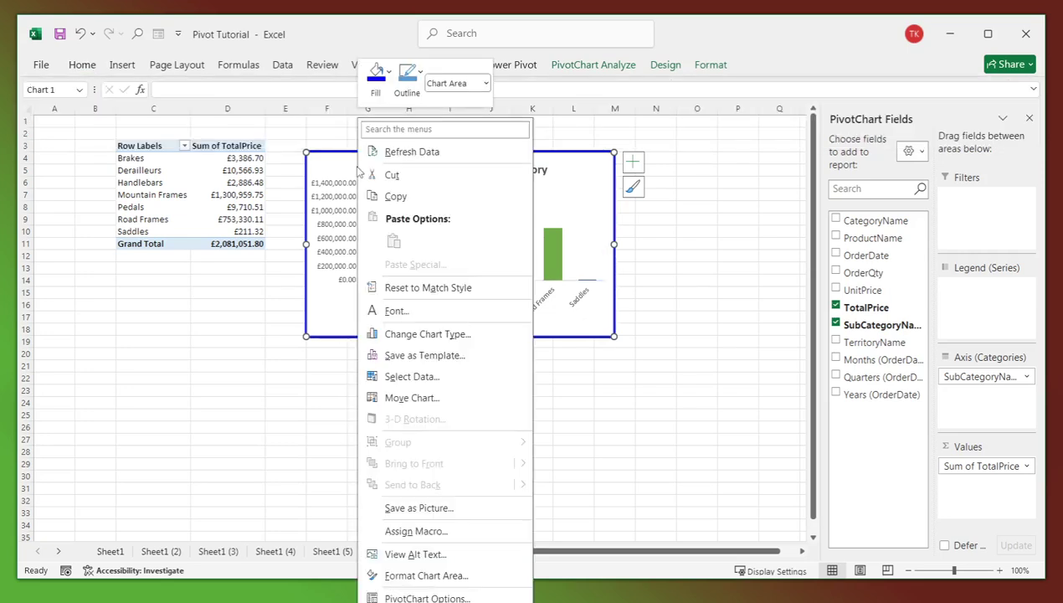
pyautogui.click(421, 335)
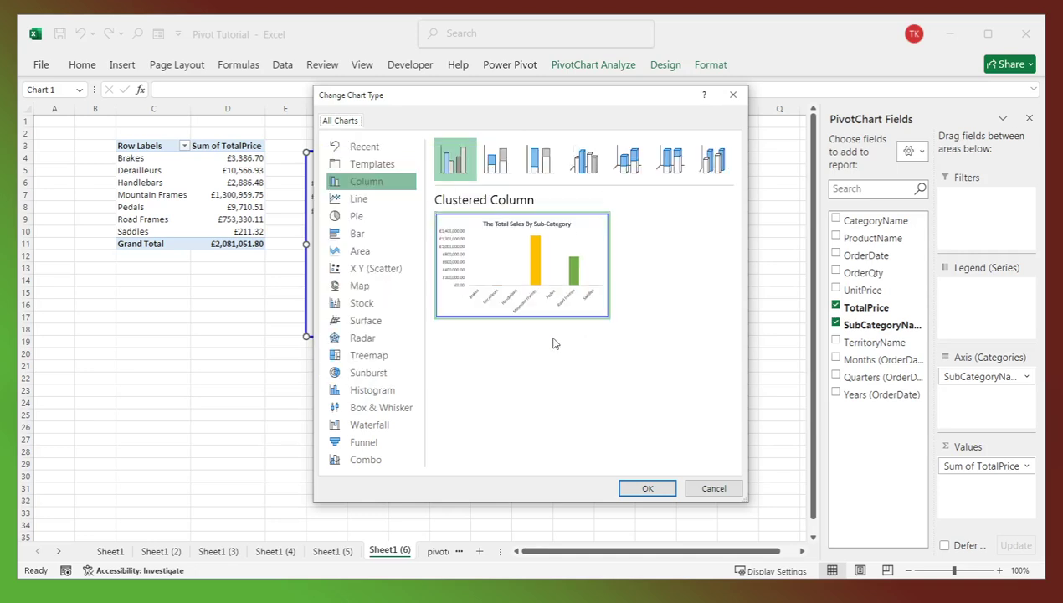
pyautogui.click(373, 217)
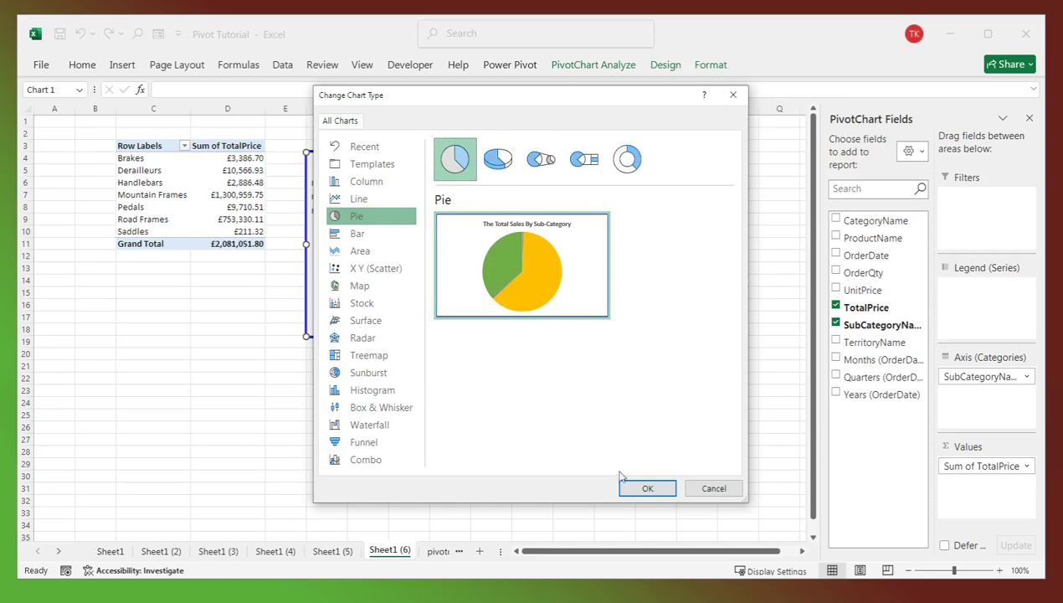
pyautogui.click(647, 488)
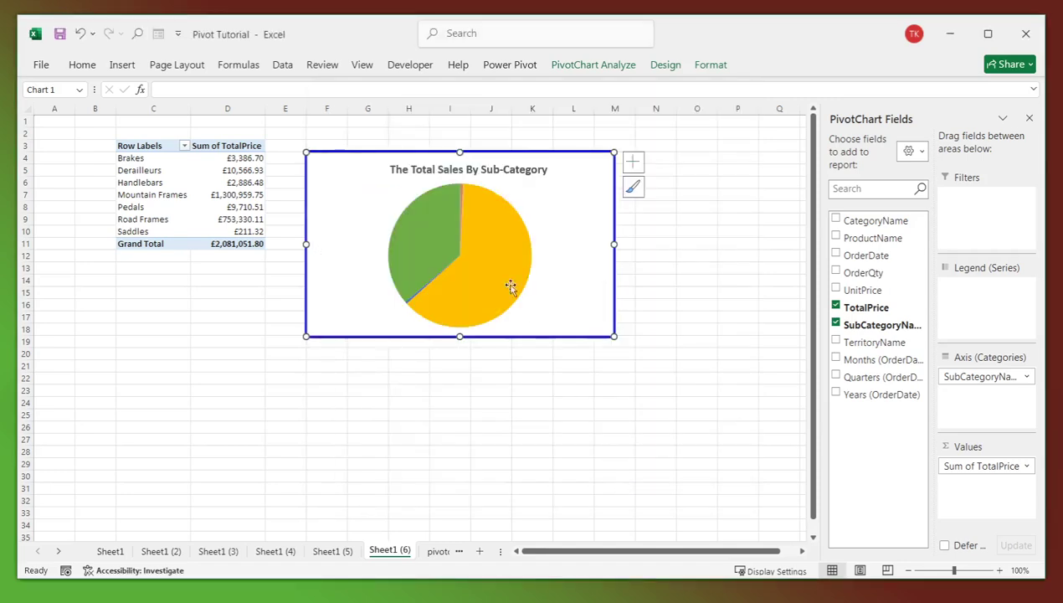
# - Shrink the pie's plot area, leaving free space between it and the chart's right edge
pyautogui.click(497, 226)
pyautogui.click(530, 201)
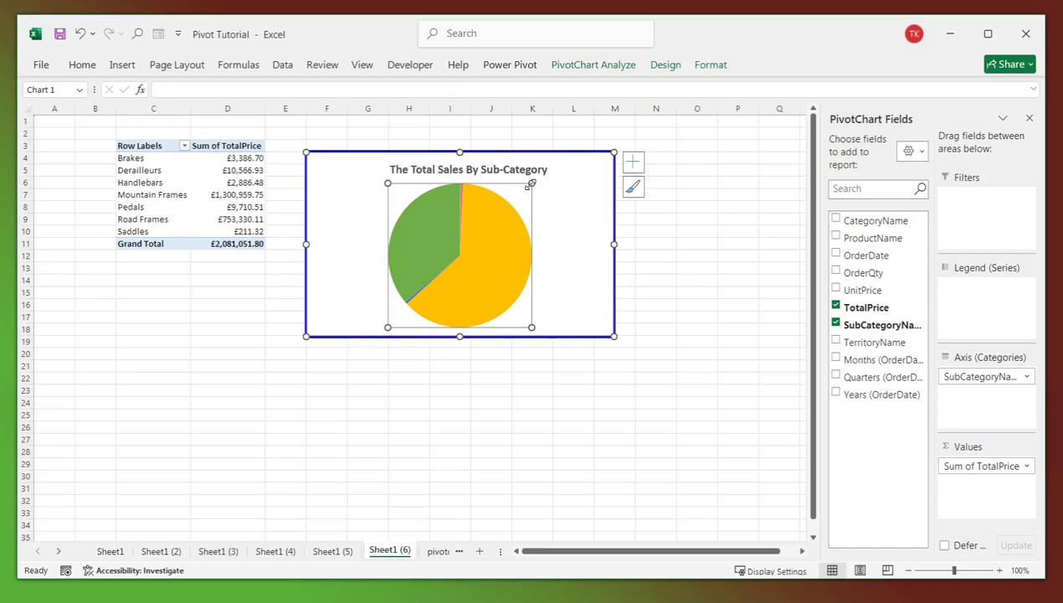
pyautogui.moveTo(532, 182); pyautogui.dragTo(490, 187)
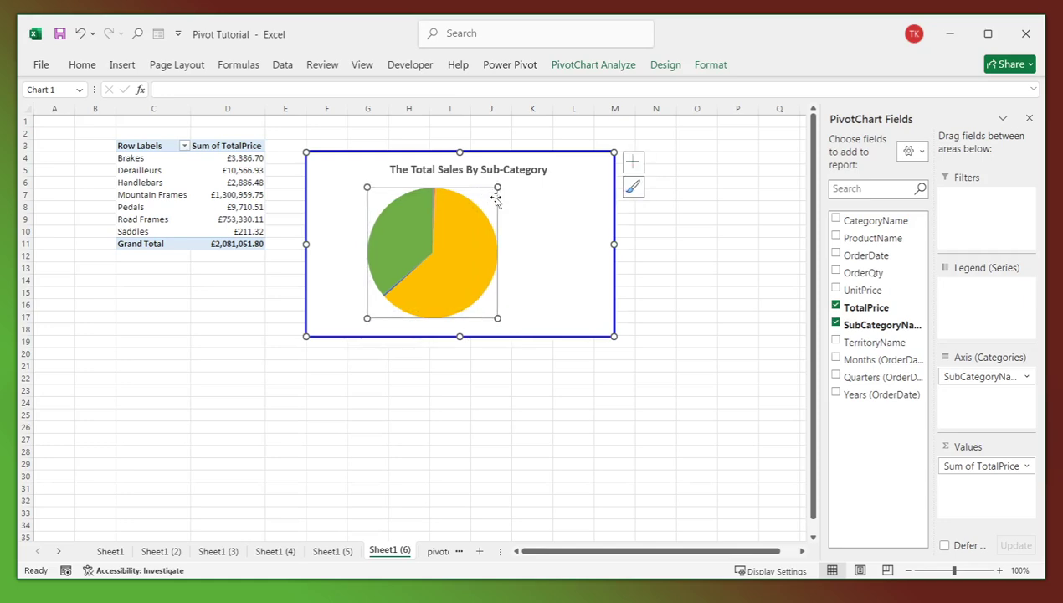
# - Add data labels and a legend to the sub-category pie chart, and shrink the pie slightly to keep the labels clear of the title
pyautogui.click(633, 165)
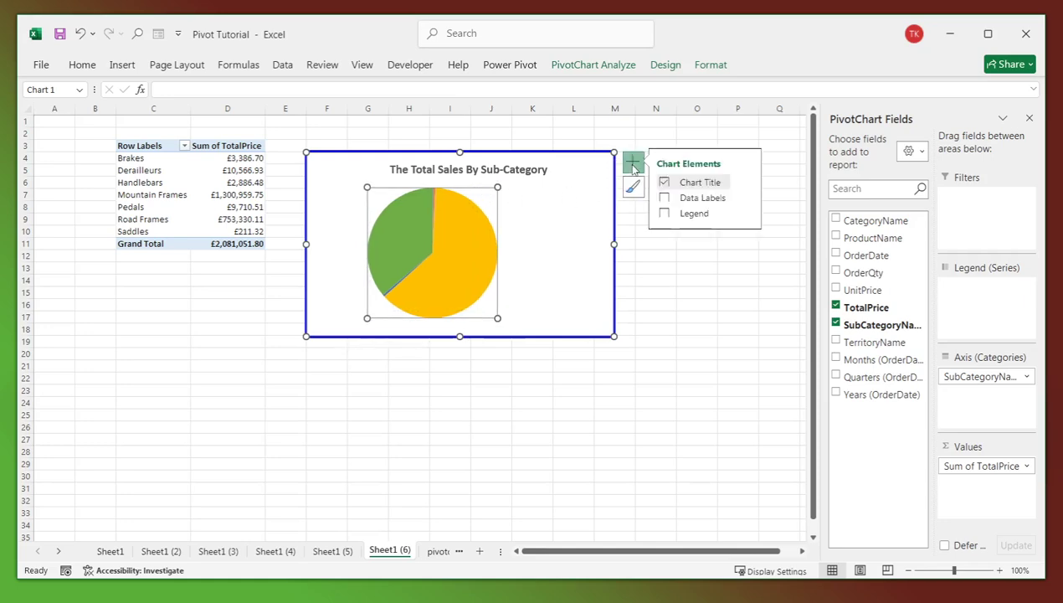
pyautogui.click(664, 198)
pyautogui.click(665, 214)
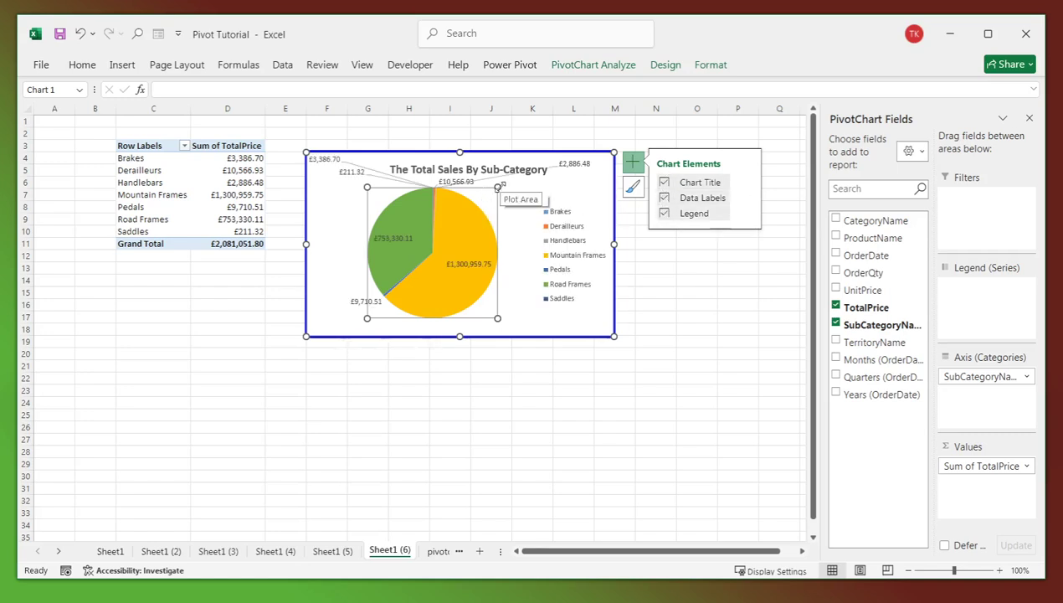
pyautogui.moveTo(498, 186); pyautogui.dragTo(488, 197)
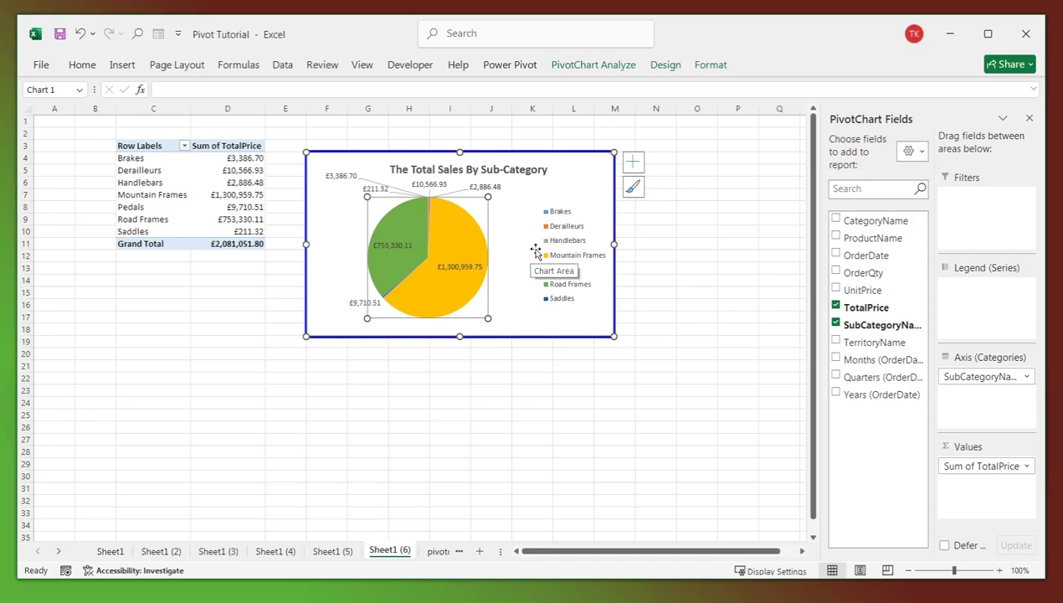
# - Move the legend closer to the pie and make its box slightly taller
pyautogui.click(537, 251)
pyautogui.moveTo(539, 255); pyautogui.dragTo(525, 256)
pyautogui.moveTo(583, 205); pyautogui.dragTo(556, 206)
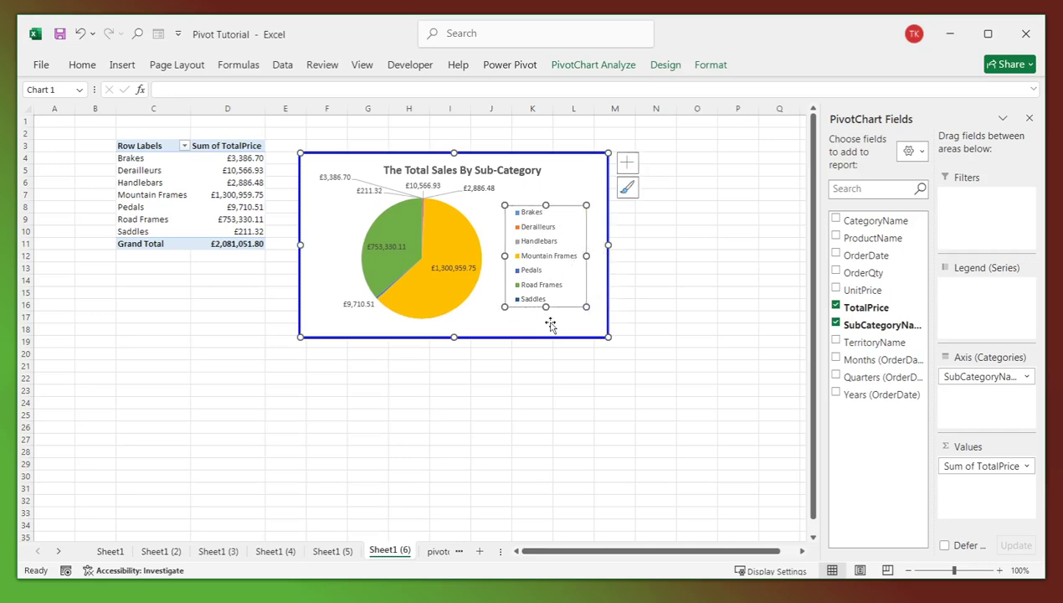
pyautogui.moveTo(540, 306); pyautogui.dragTo(544, 311)
pyautogui.click(228, 339)
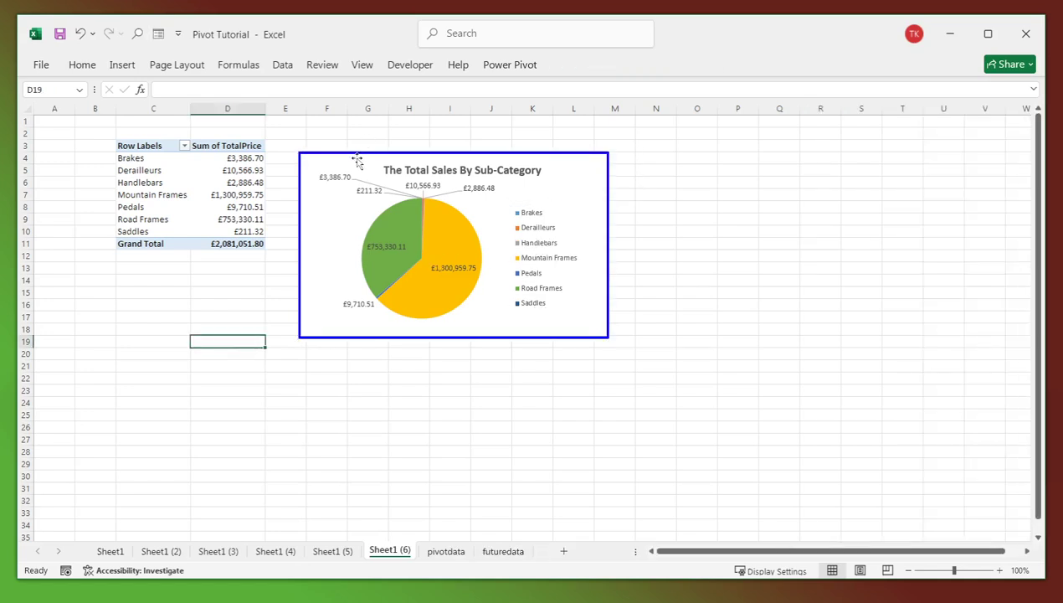
# - Move the sub-category pie chart up to line up with the PivotTable header in row 3, and deselect it
pyautogui.moveTo(353, 162); pyautogui.dragTo(358, 150)
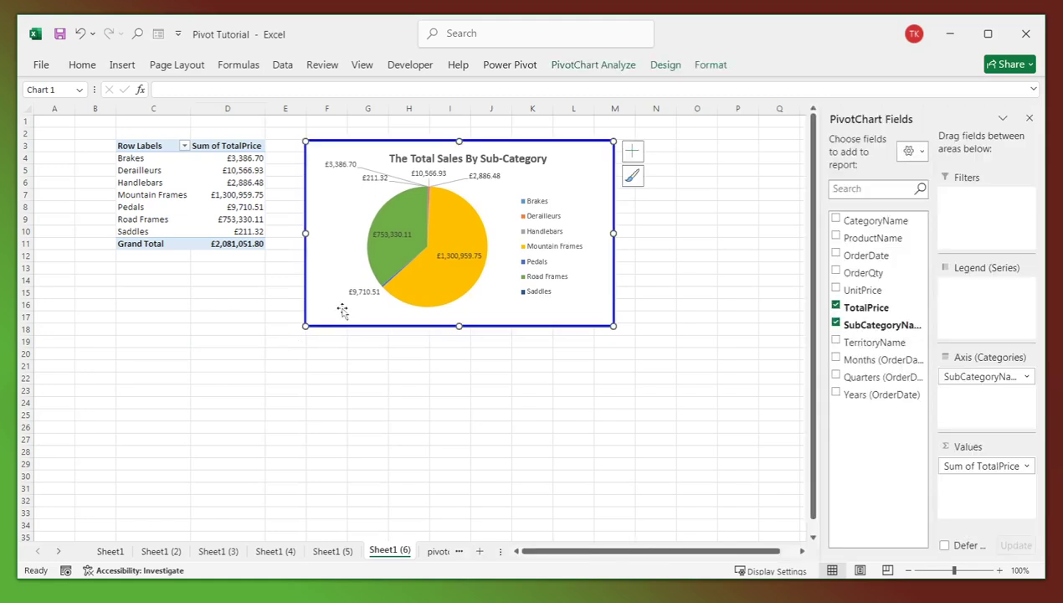
pyautogui.click(346, 377)
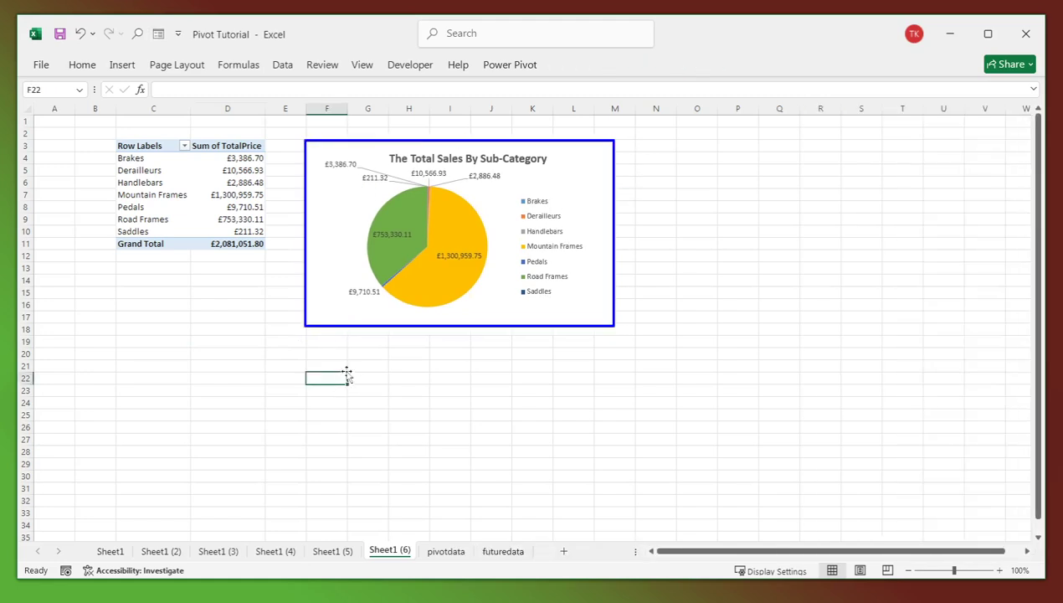
pyautogui.click(257, 338)
pyautogui.click(517, 400)
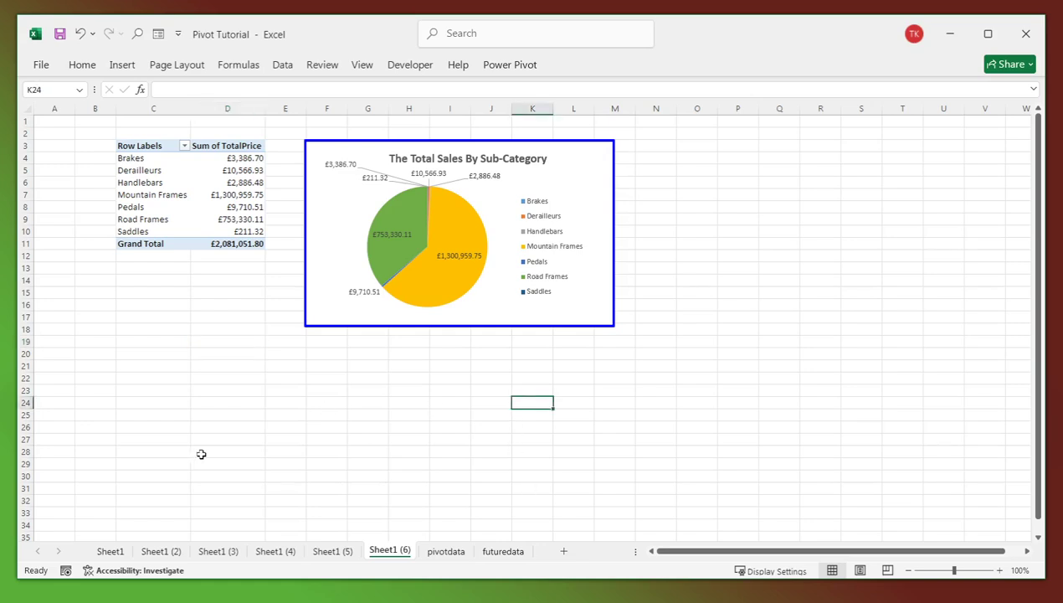
# - Insert a new blank worksheet in front of Sheet1
pyautogui.click(108, 552)
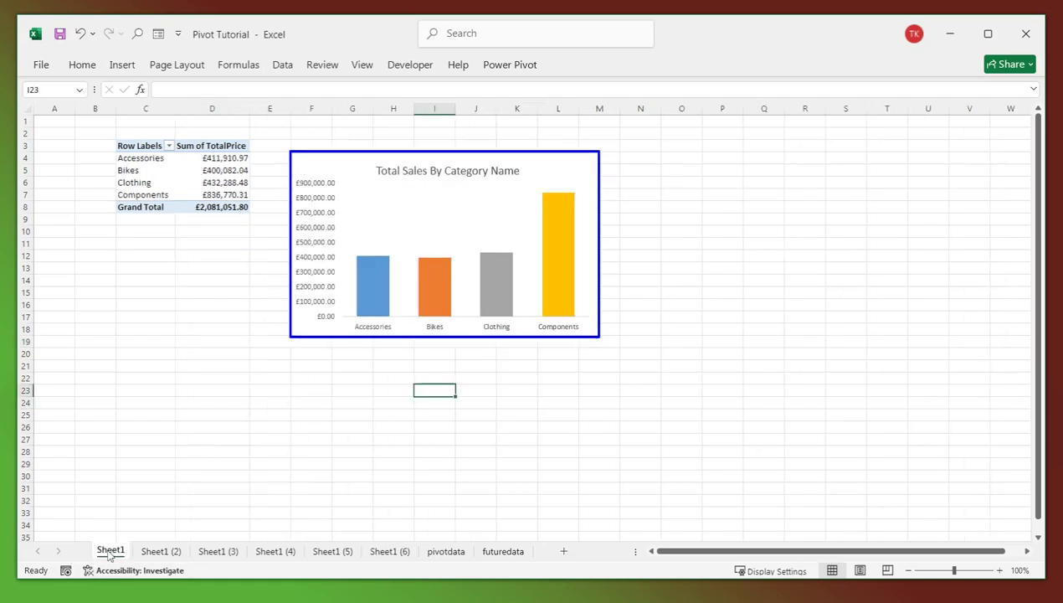
pyautogui.rightClick(109, 555)
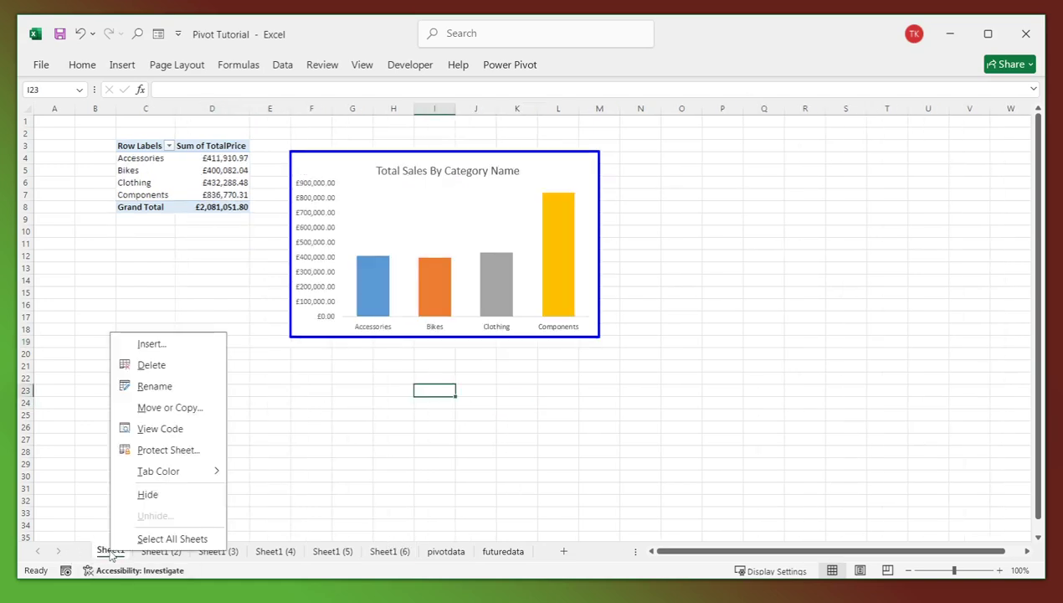
pyautogui.click(164, 345)
pyautogui.moveTo(53, 124); pyautogui.dragTo(560, 199)
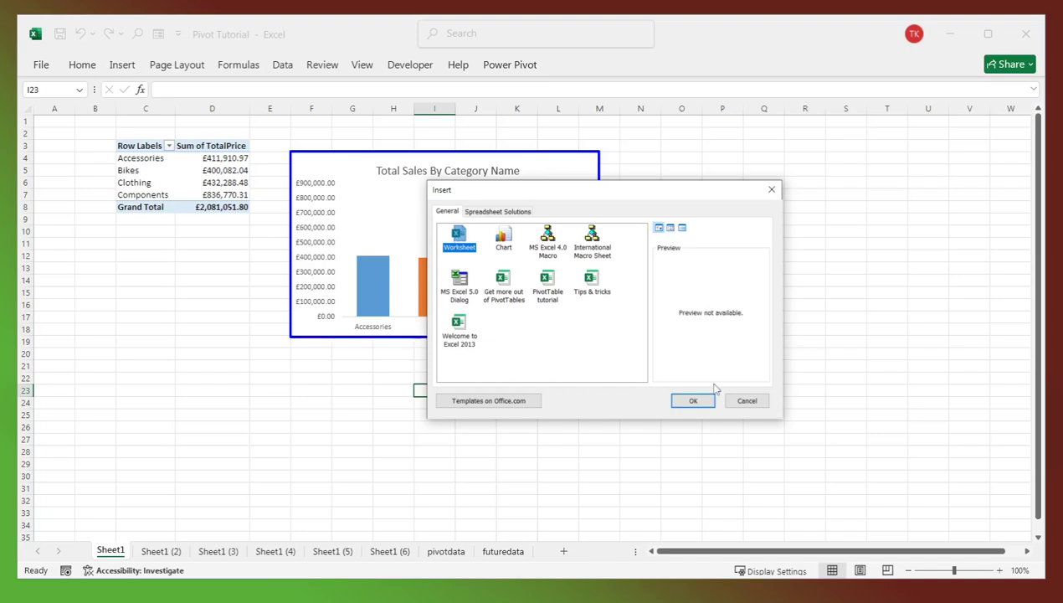
pyautogui.click(693, 400)
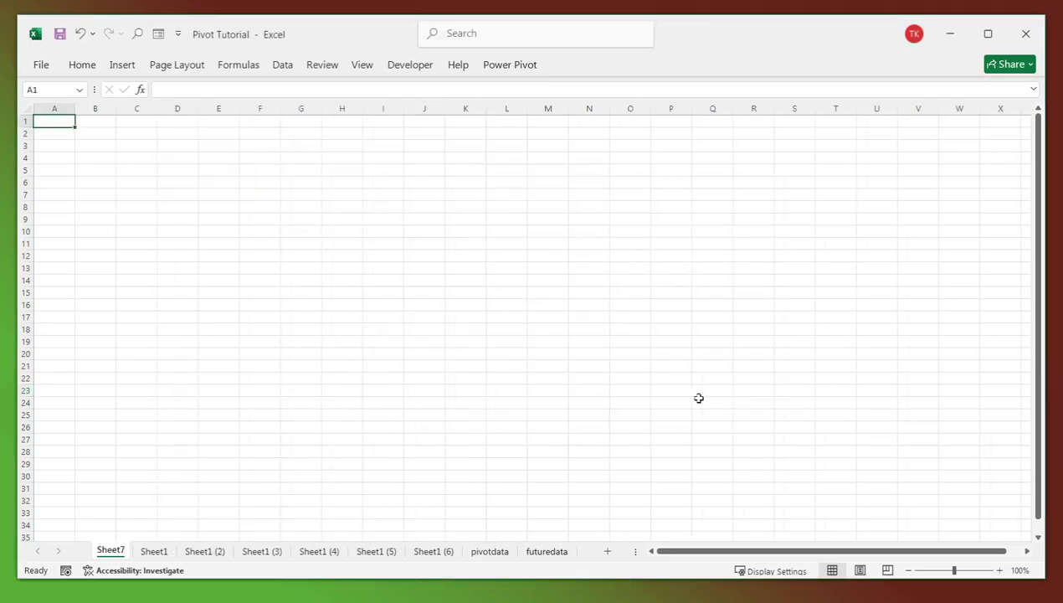
# - Rename the new worksheet Sheet7 as Dashboard
pyautogui.doubleClick(111, 551)
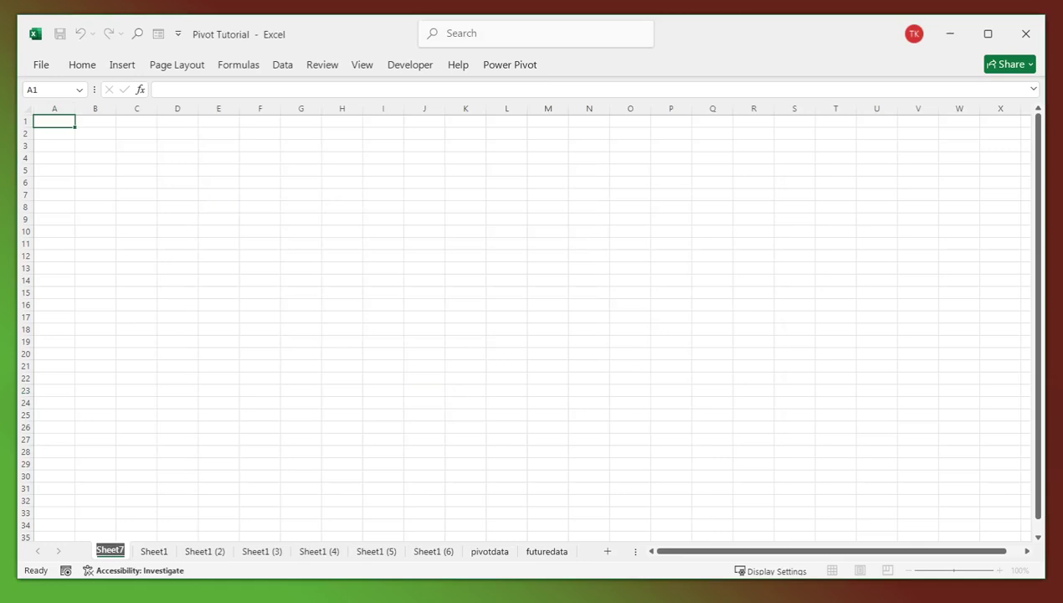
pyautogui.hotkey('alt', 'Tab')
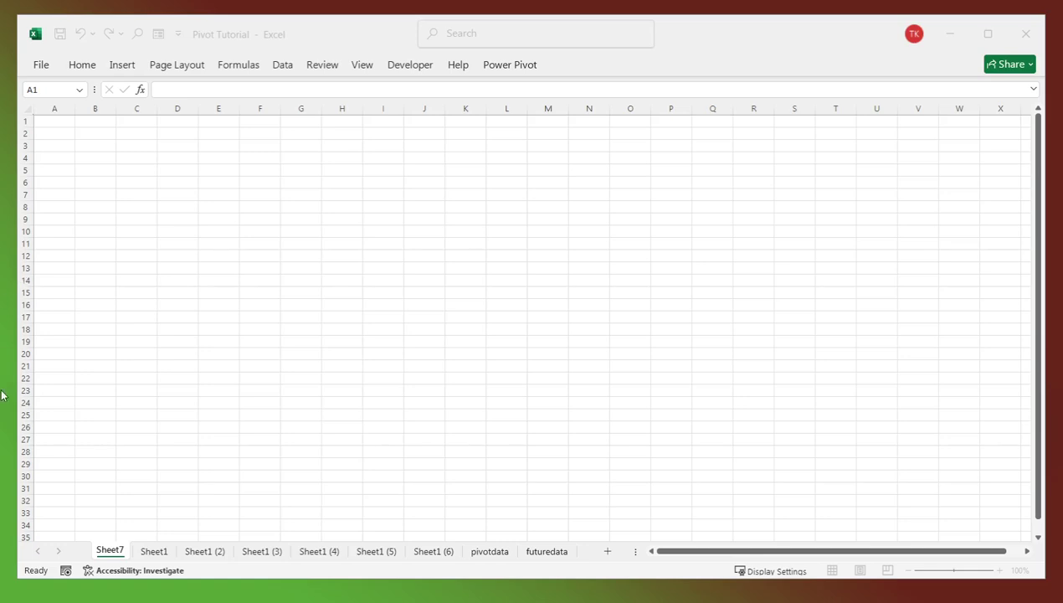
pyautogui.doubleClick(109, 550)
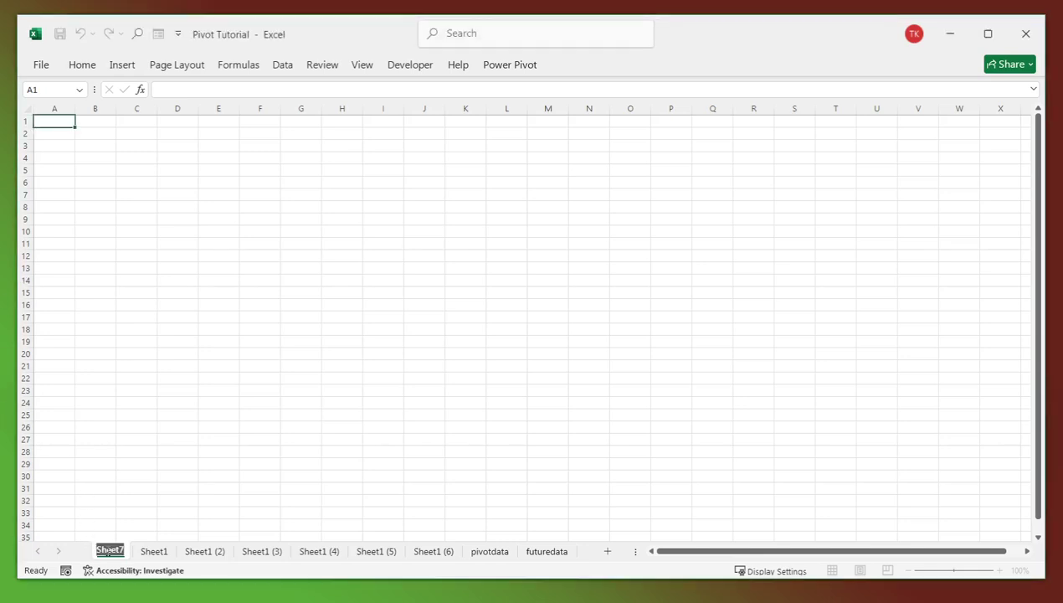
pyautogui.write('Dashboard')
pyautogui.click(193, 244)
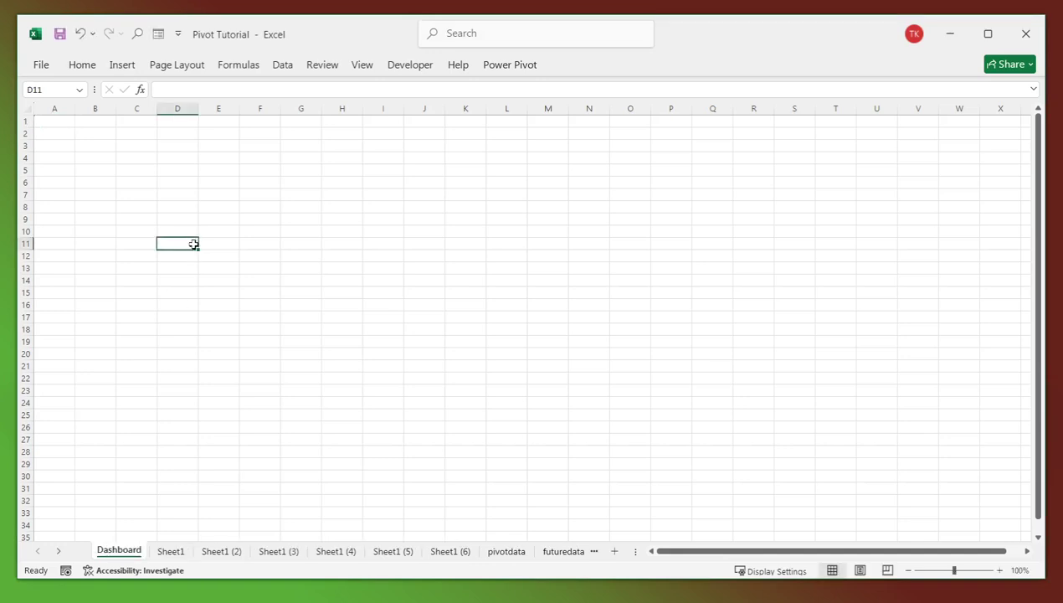
# - Select the whole Dashboard sheet and turn off its gridlines
pyautogui.click(28, 109)
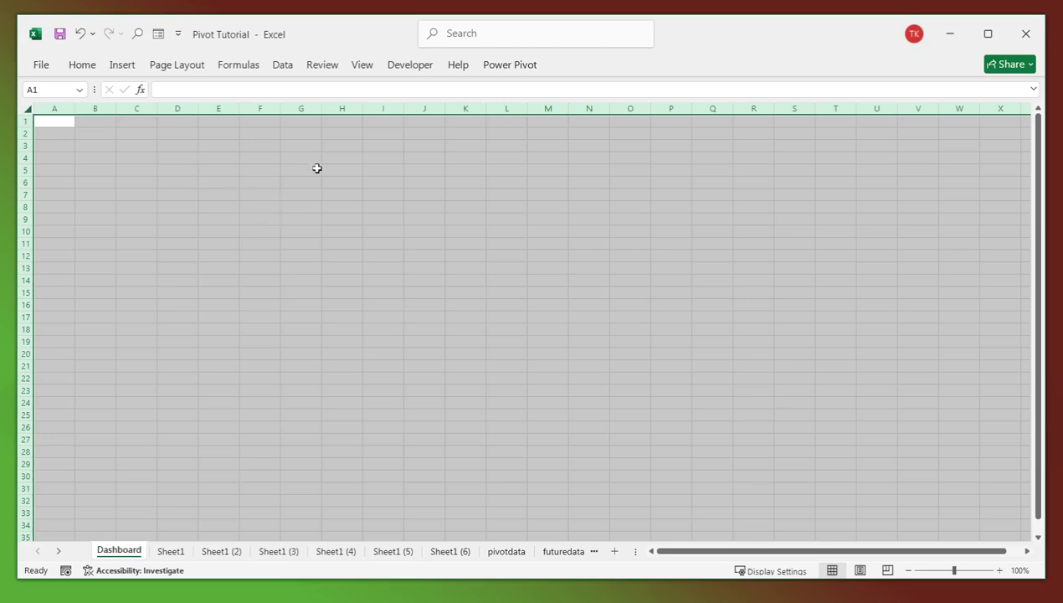
pyautogui.click(355, 70)
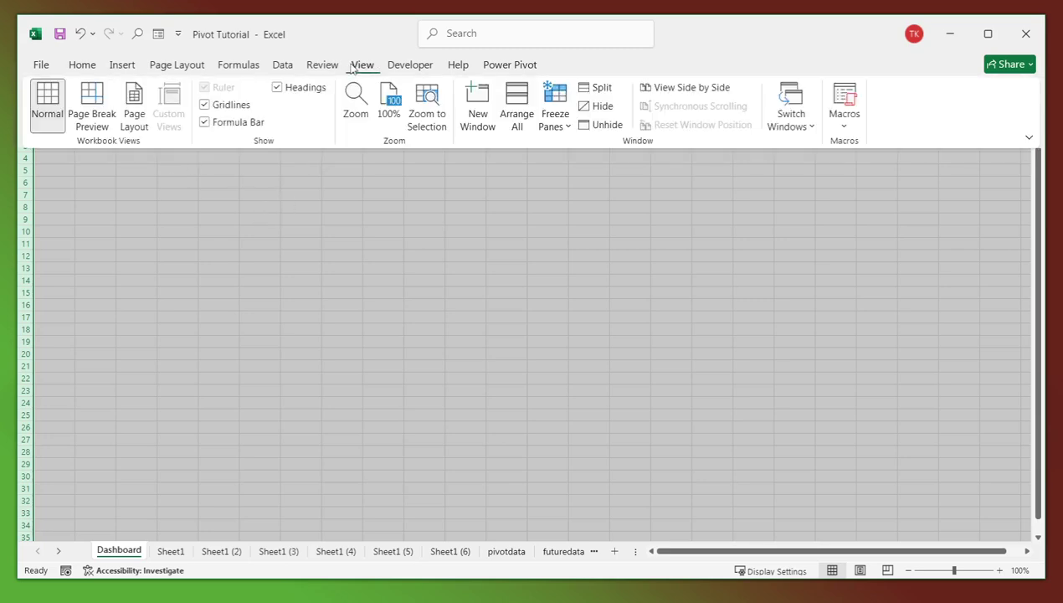
pyautogui.click(205, 107)
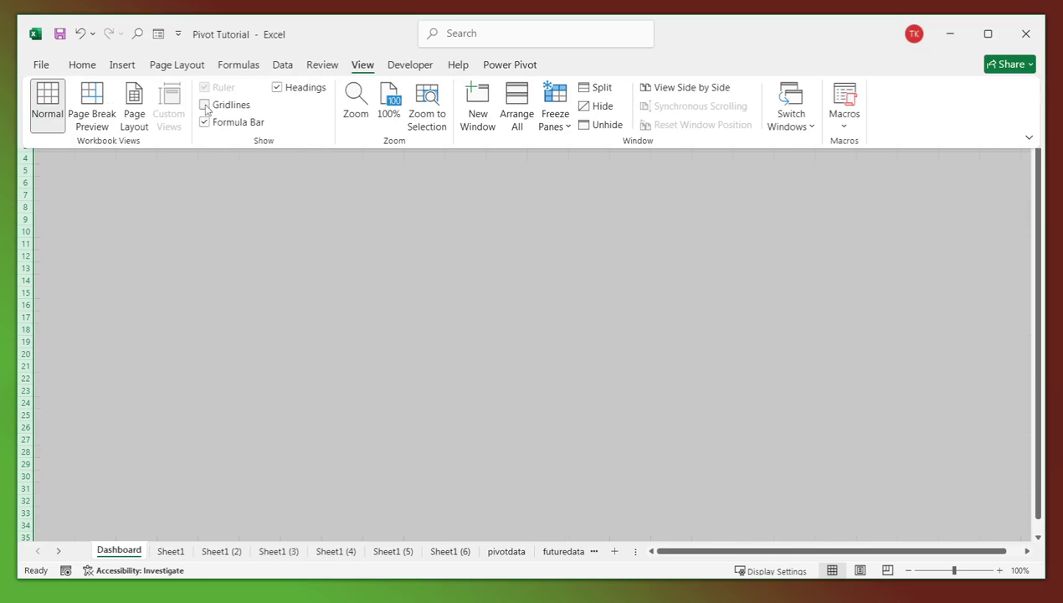
# - Fill all cells of the Dashboard sheet with a light blue theme colour and clear the selection
pyautogui.click(83, 67)
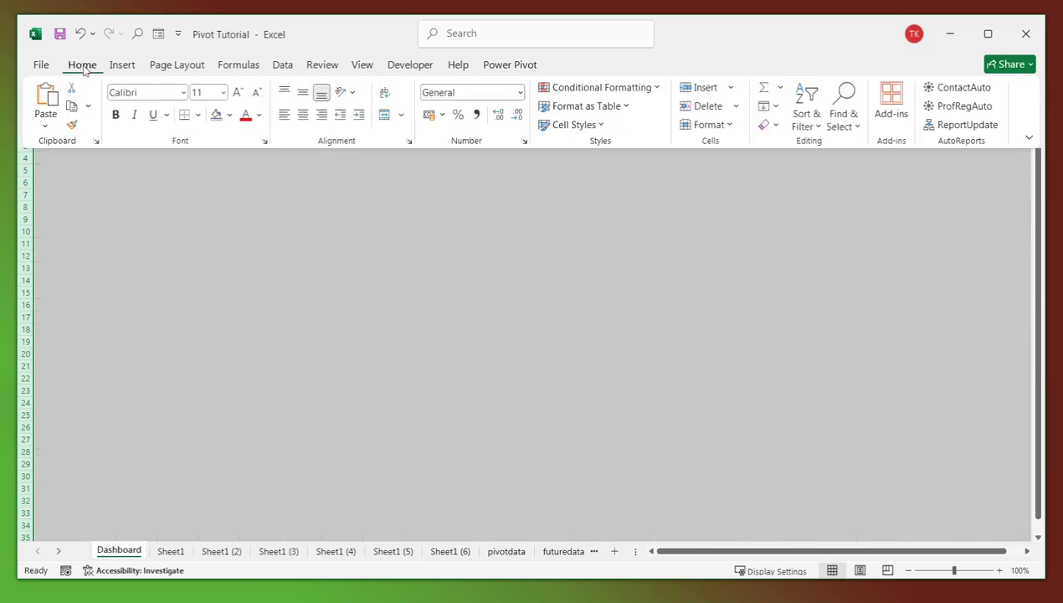
pyautogui.click(231, 115)
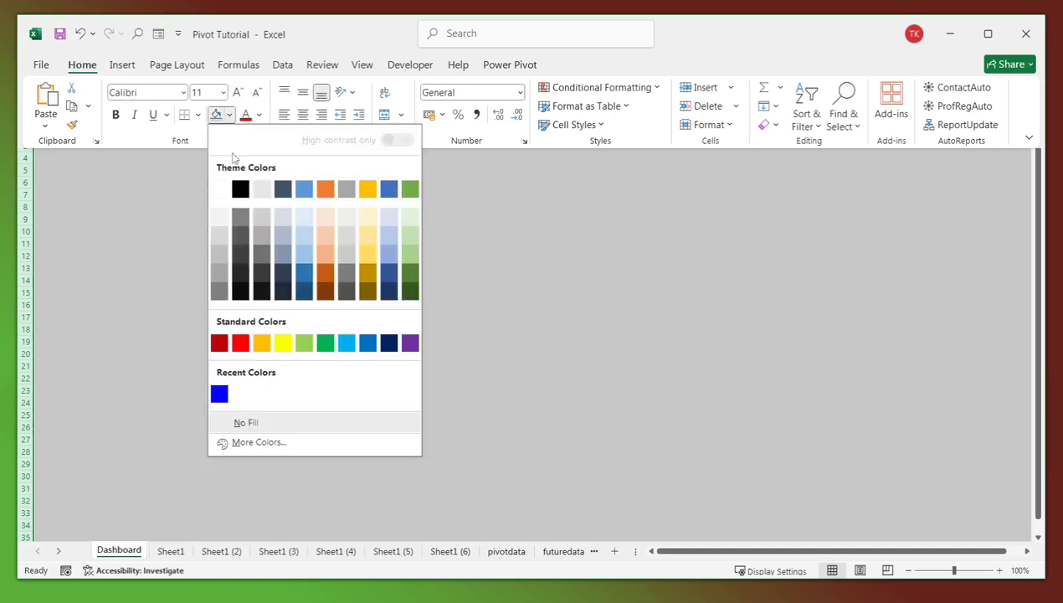
pyautogui.click(306, 242)
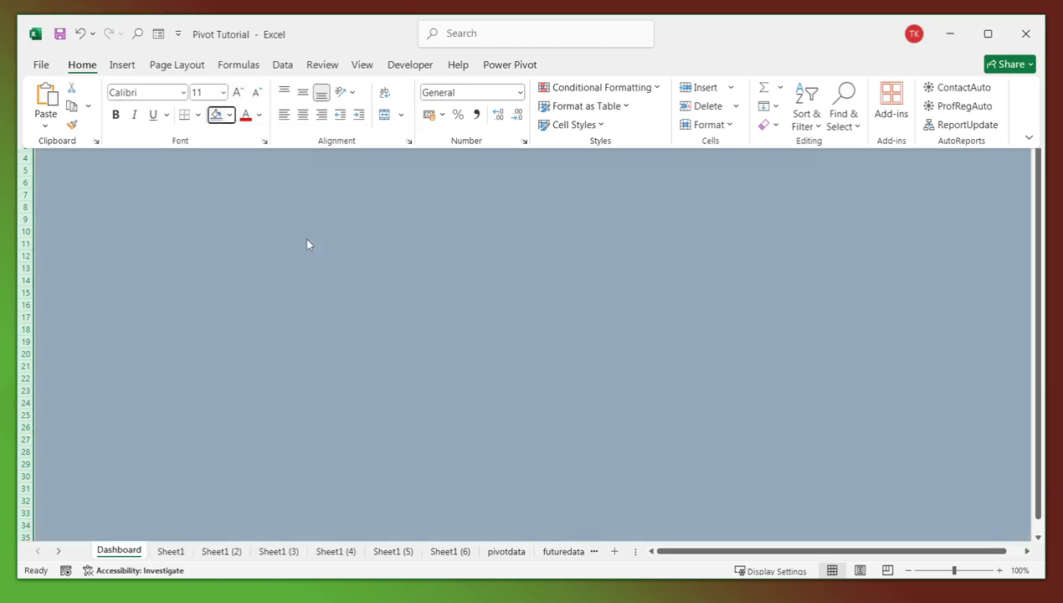
pyautogui.click(294, 263)
pyautogui.click(297, 266)
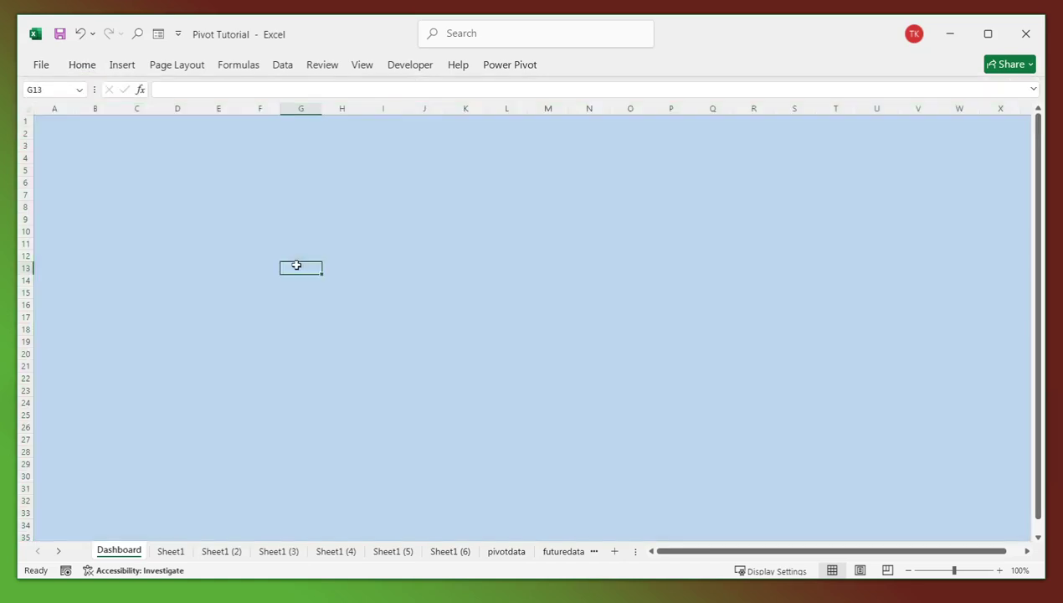
pyautogui.click(359, 196)
pyautogui.click(480, 253)
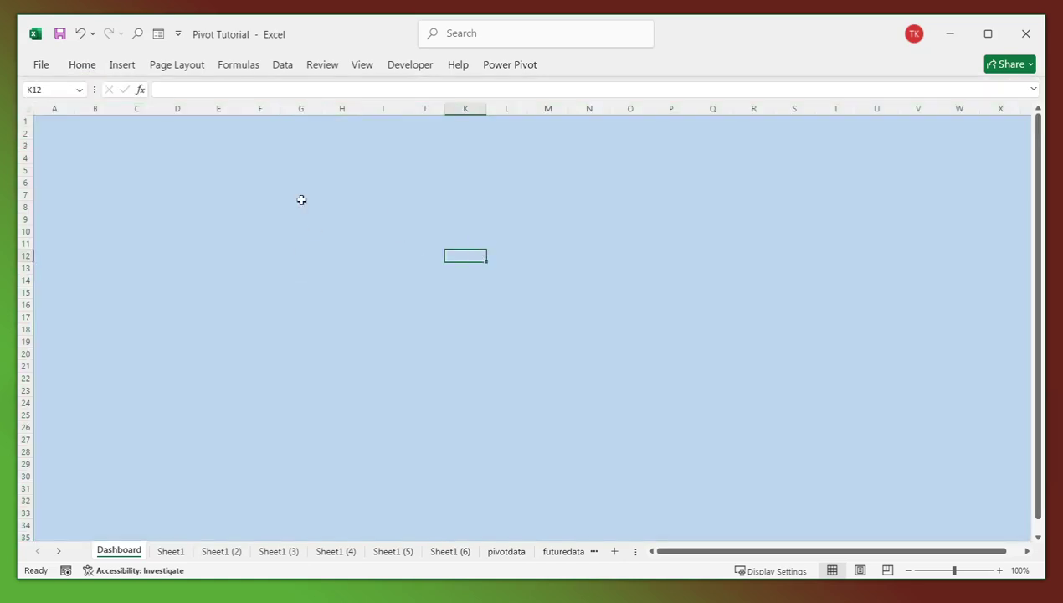
# - Insert a text box across columns A to R in rows 1 to 5 reading "Pivot Table Dynamic Dashboard AdventureWorks Sales Summary"
pyautogui.hotkey('alt', 'Tab')
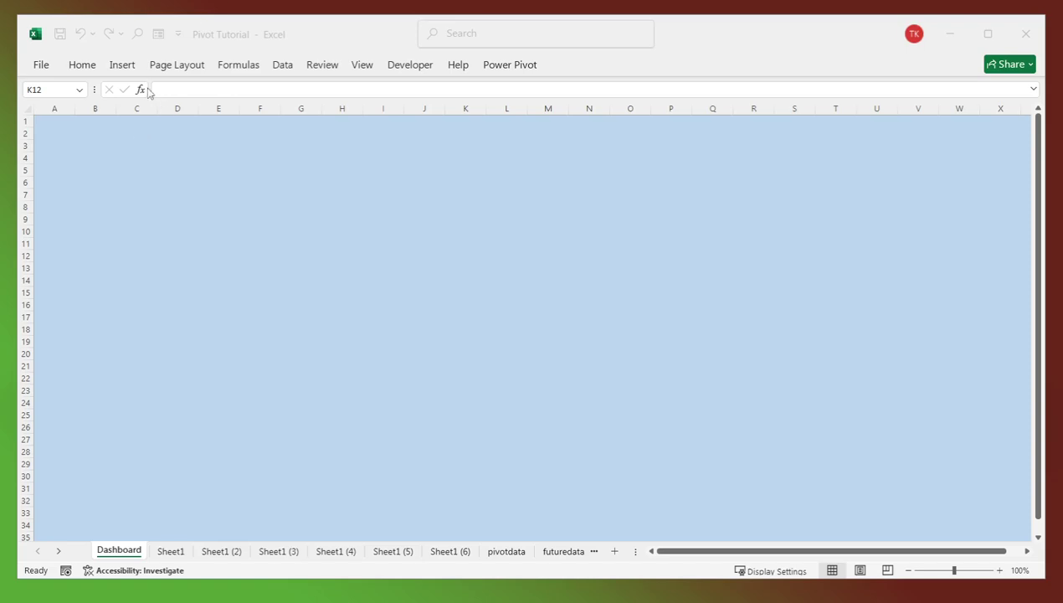
pyautogui.click(123, 67)
pyautogui.click(123, 67)
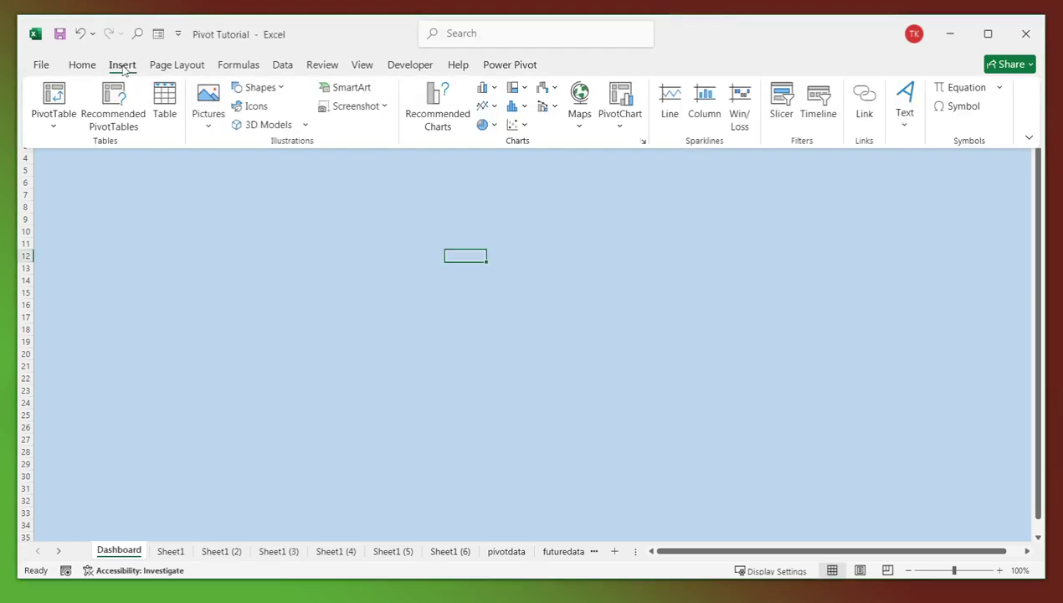
pyautogui.click(908, 125)
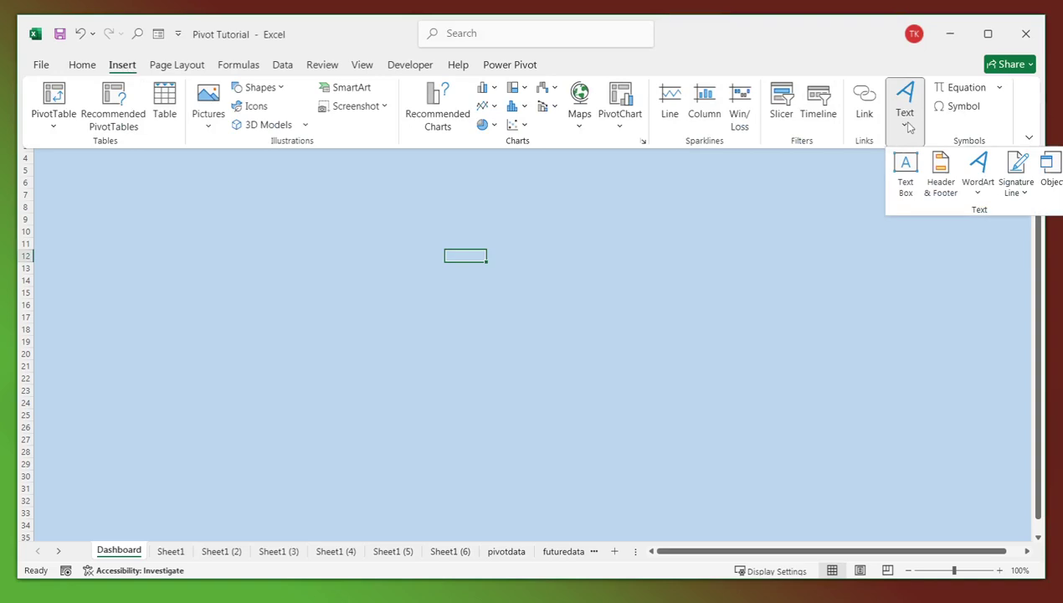
pyautogui.click(906, 175)
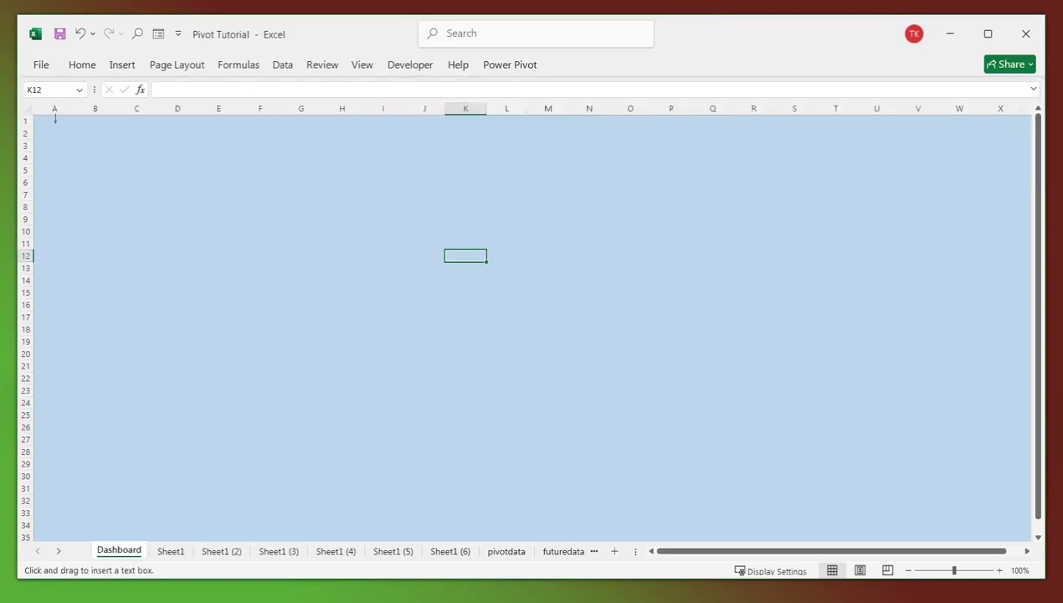
pyautogui.moveTo(54, 122); pyautogui.dragTo(752, 169)
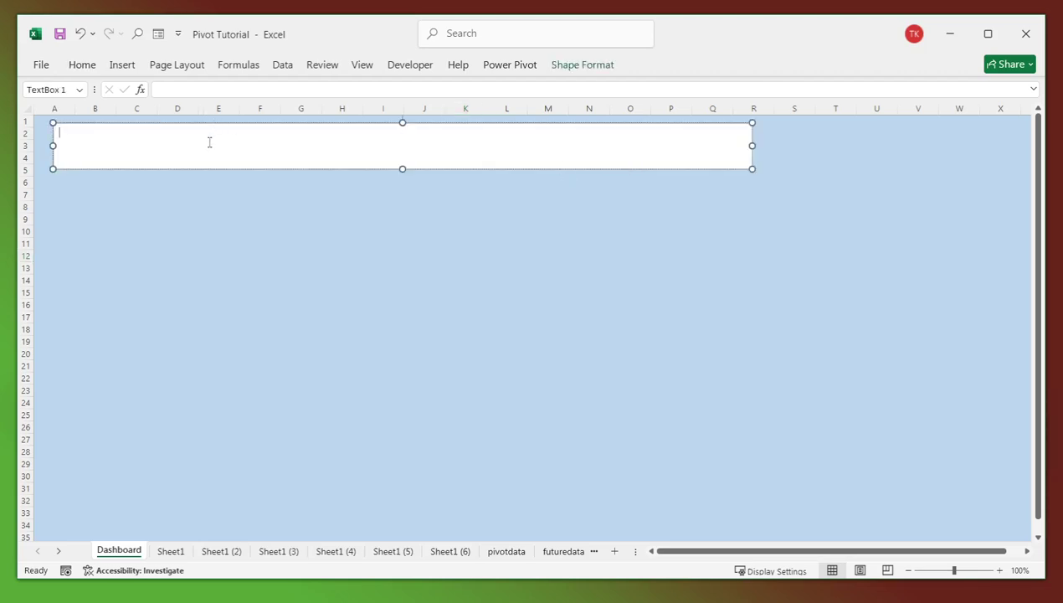
pyautogui.write('Pivot Table Dynamic Dashboard AdventureWorks Sales Summary')
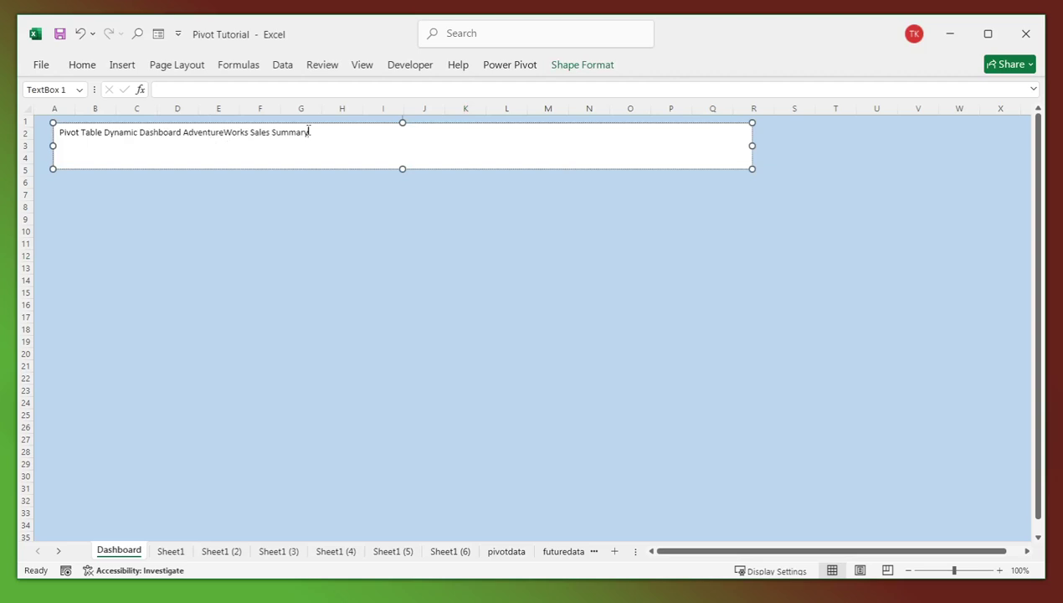
# - Set the title text to size 32 and widen the text box to column T so it fits on one line
pyautogui.moveTo(313, 131); pyautogui.dragTo(55, 132)
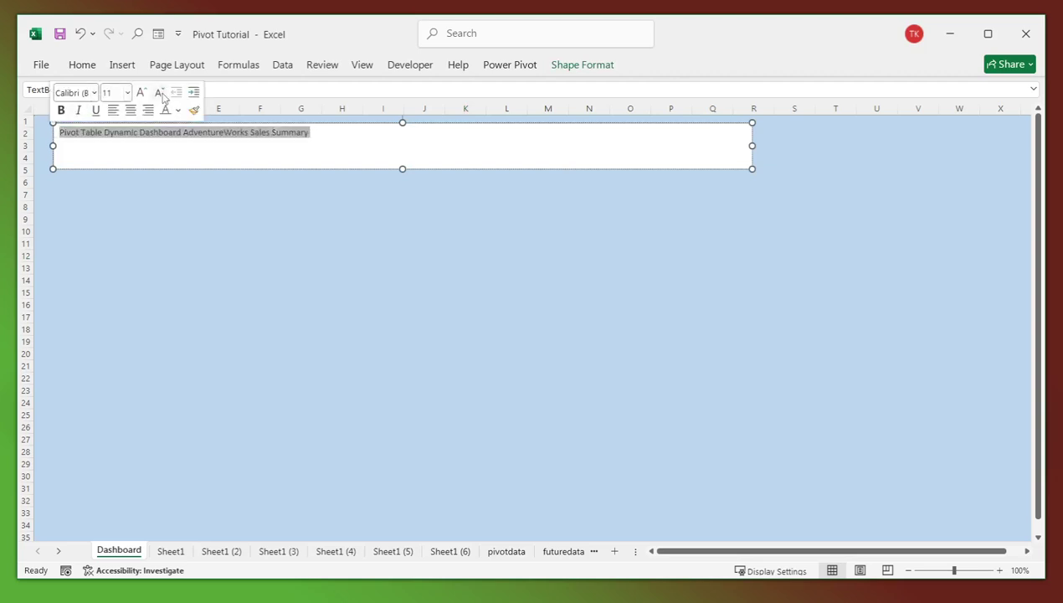
pyautogui.click(129, 92)
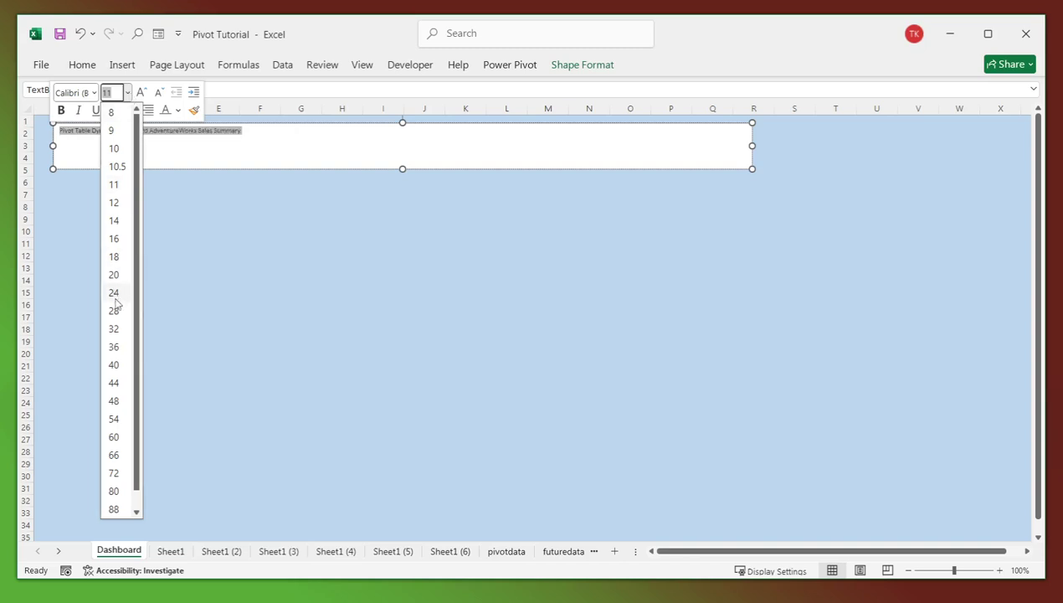
pyautogui.click(119, 327)
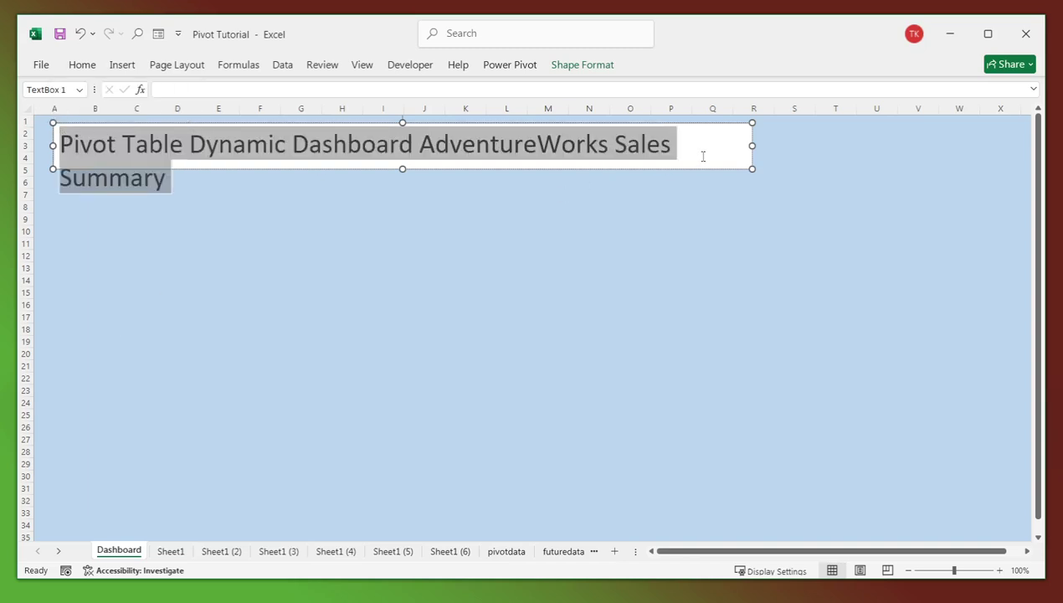
pyautogui.moveTo(752, 146); pyautogui.dragTo(834, 146)
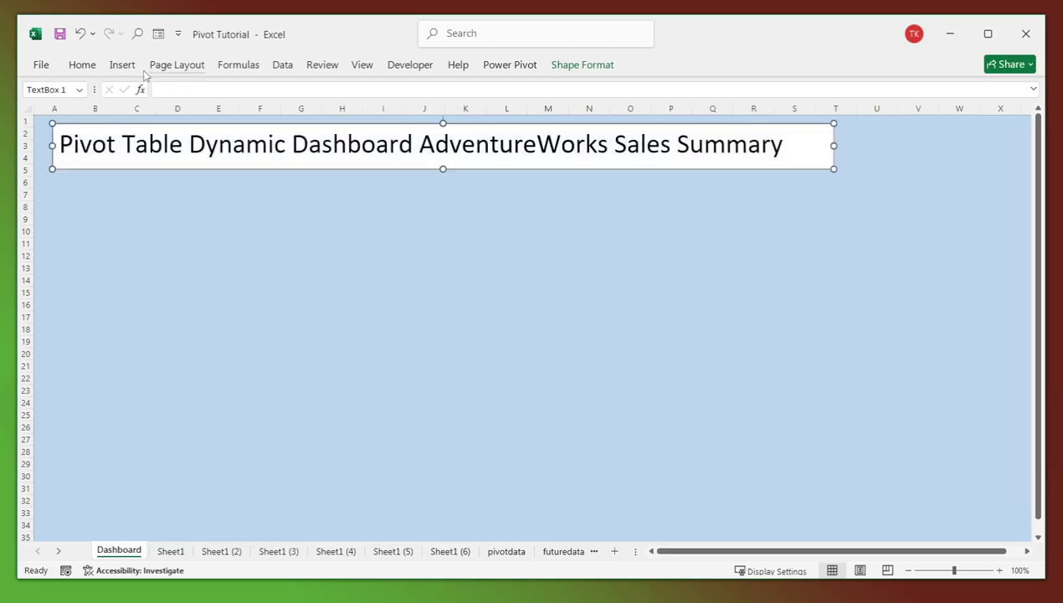
# - Format the title text box with bold, centred white text on a bright blue fill, and deselect it
pyautogui.click(83, 67)
pyautogui.click(115, 114)
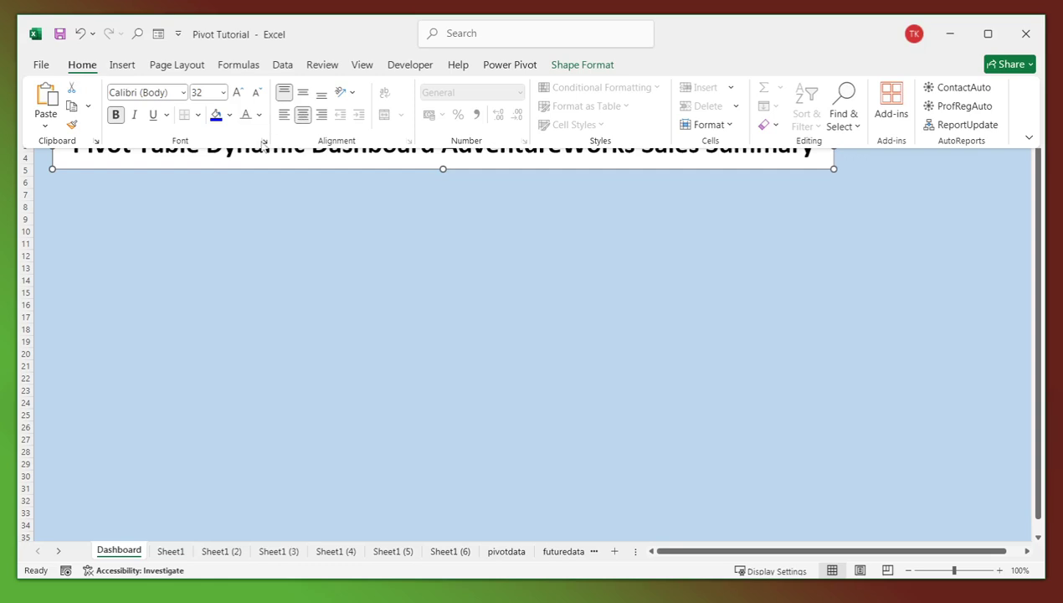
pyautogui.click(230, 115)
pyautogui.click(220, 418)
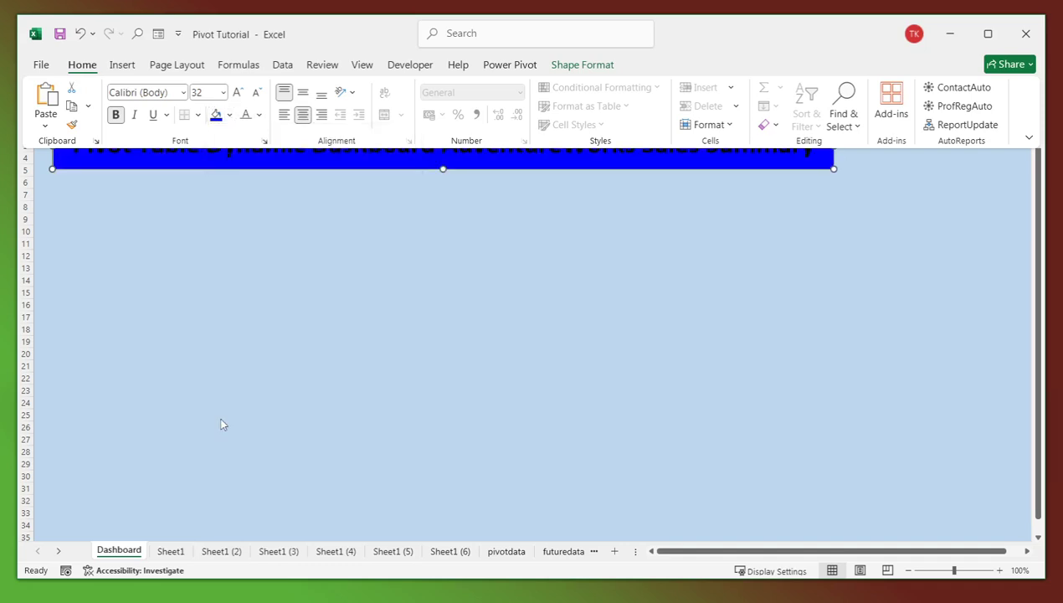
pyautogui.click(259, 115)
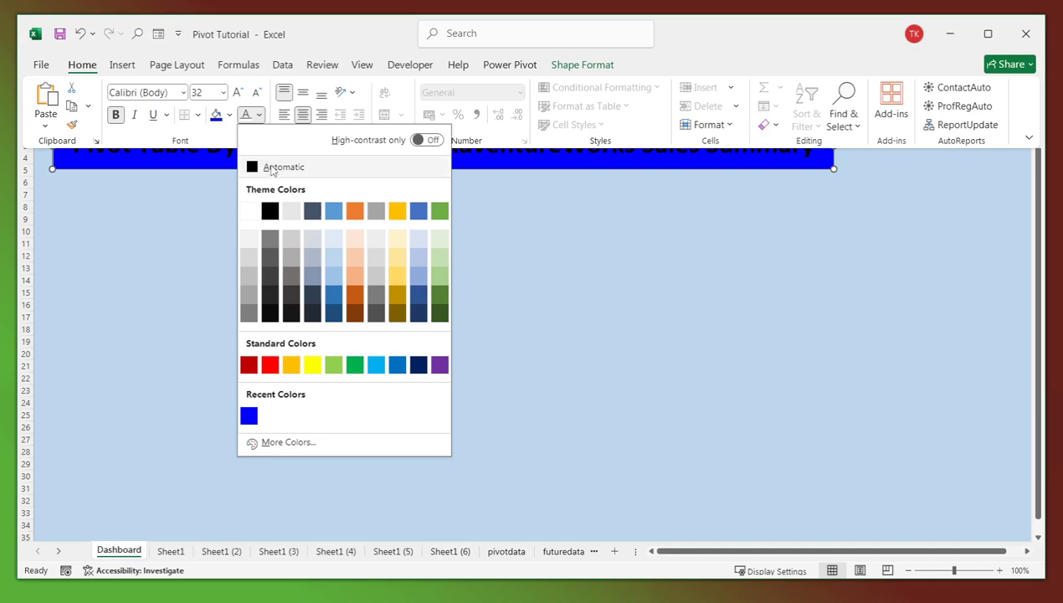
pyautogui.click(249, 211)
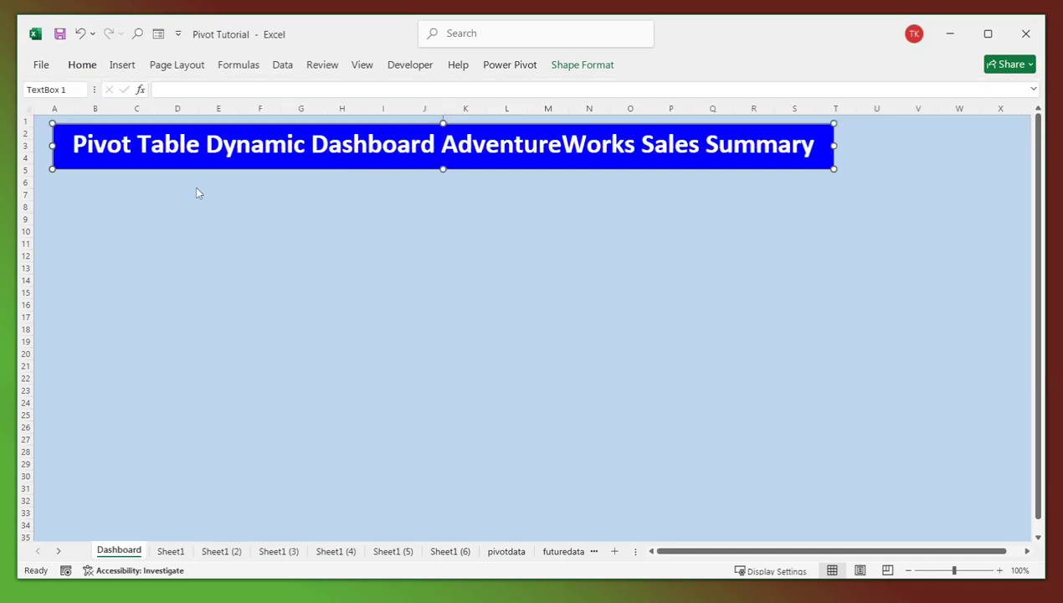
pyautogui.click(226, 254)
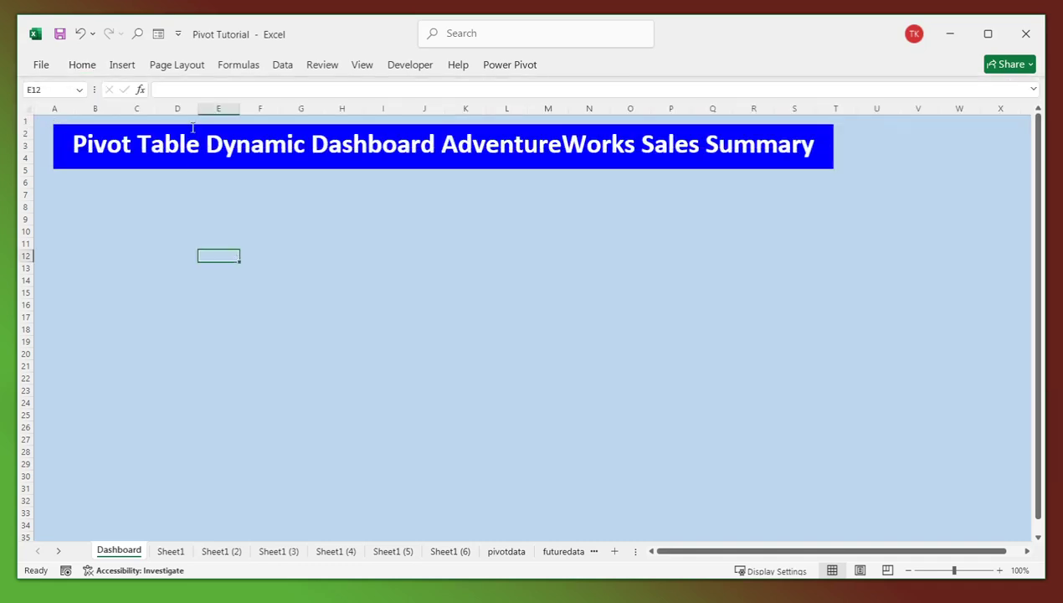
pyautogui.click(180, 142)
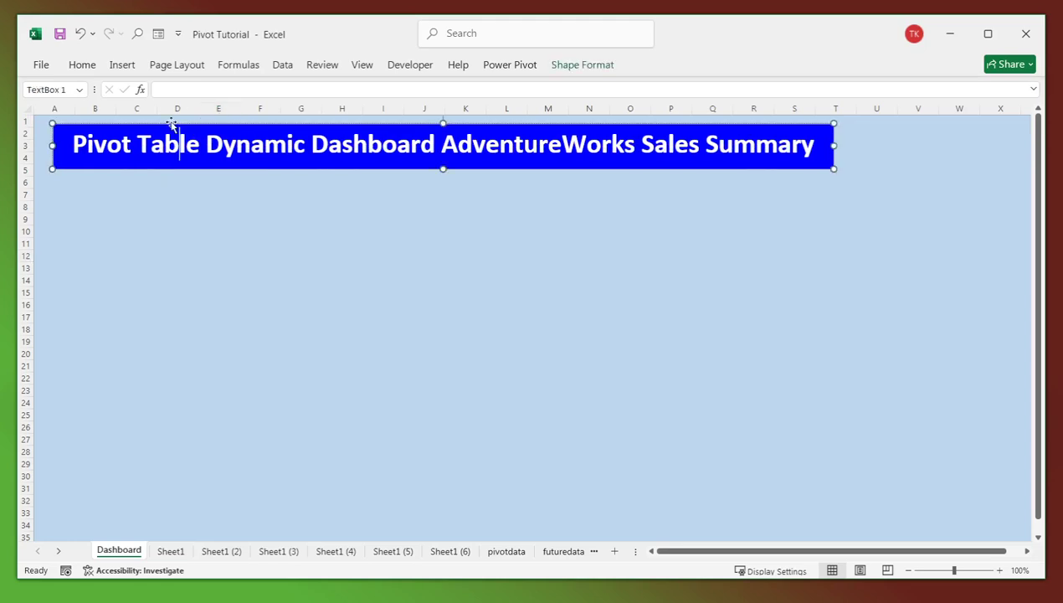
pyautogui.moveTo(171, 124); pyautogui.dragTo(135, 113)
pyautogui.click(134, 172)
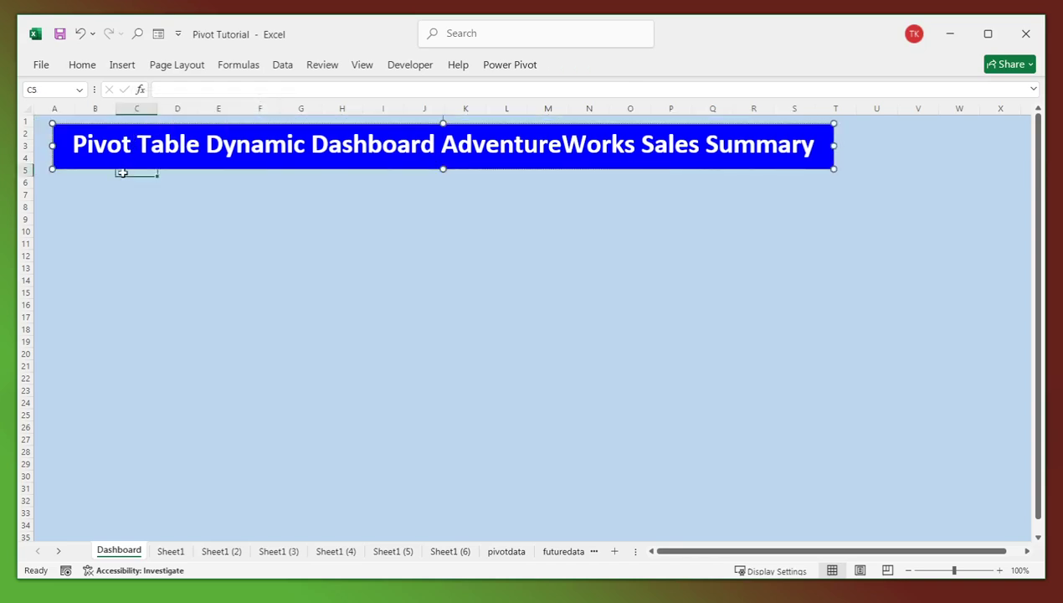
pyautogui.click(123, 164)
pyautogui.moveTo(794, 124); pyautogui.dragTo(764, 125)
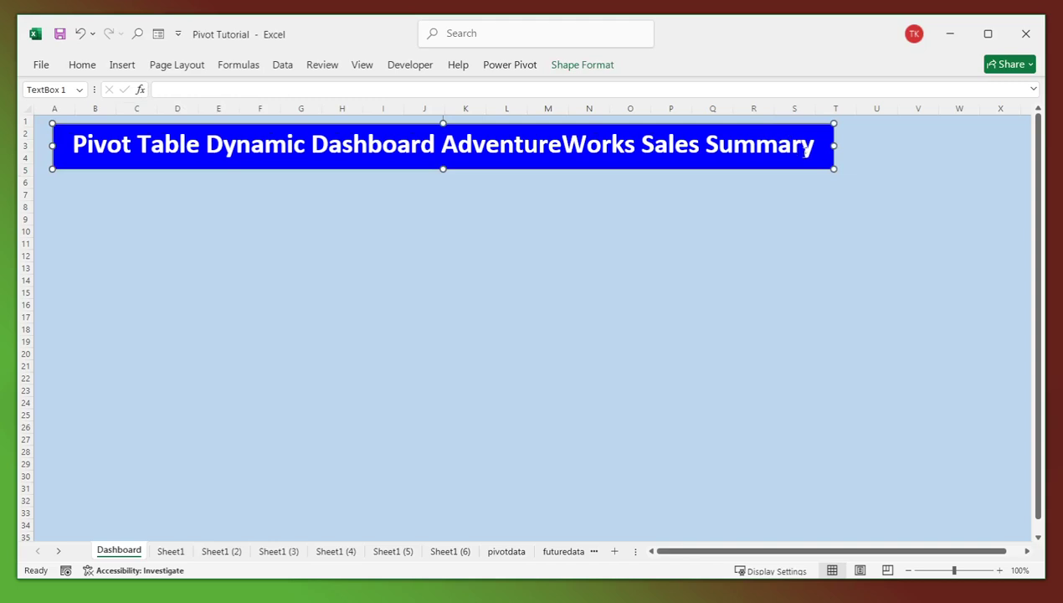
pyautogui.click(792, 177)
# - Extend the title box to the sheet's left and top edges, and shorten it at the bottom so it ends within row 4
pyautogui.click(810, 164)
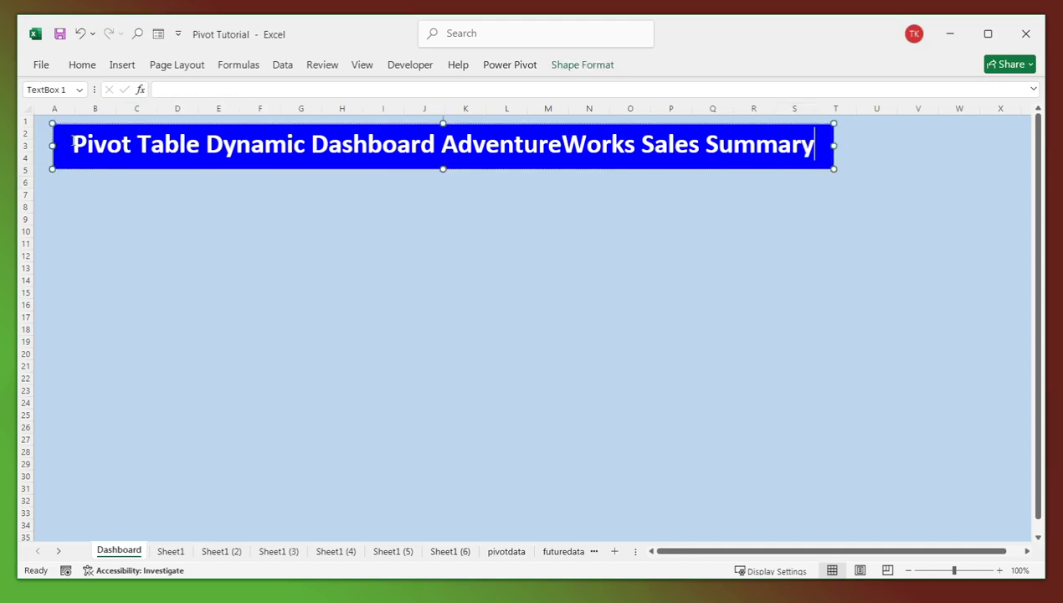
pyautogui.moveTo(49, 145); pyautogui.dragTo(34, 144)
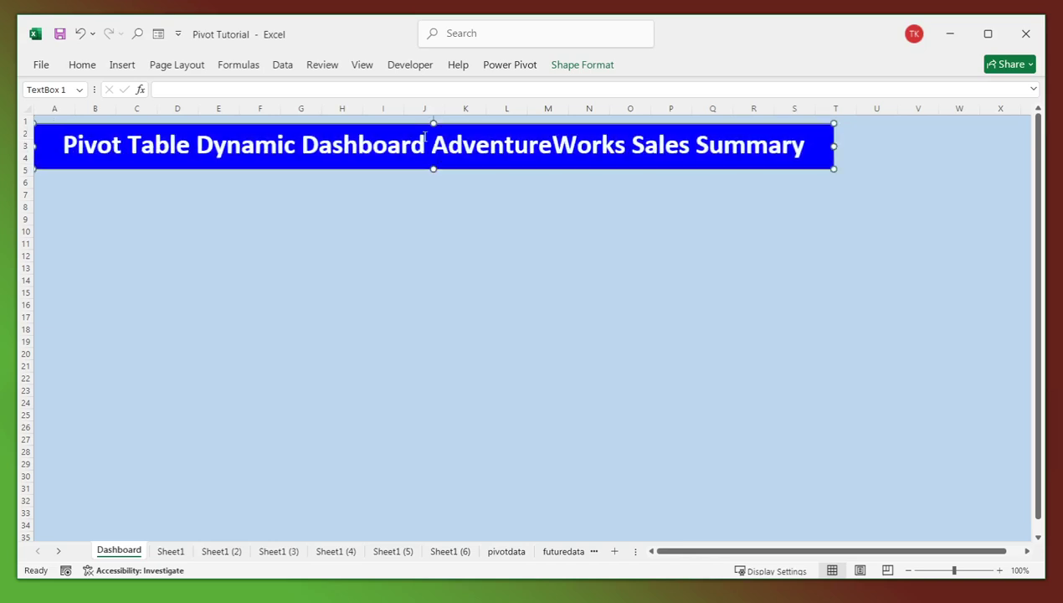
pyautogui.moveTo(434, 123)
pyautogui.mouseDown()
pyautogui.moveTo(432, 100)
pyautogui.moveTo(433, 115)
pyautogui.mouseUp()
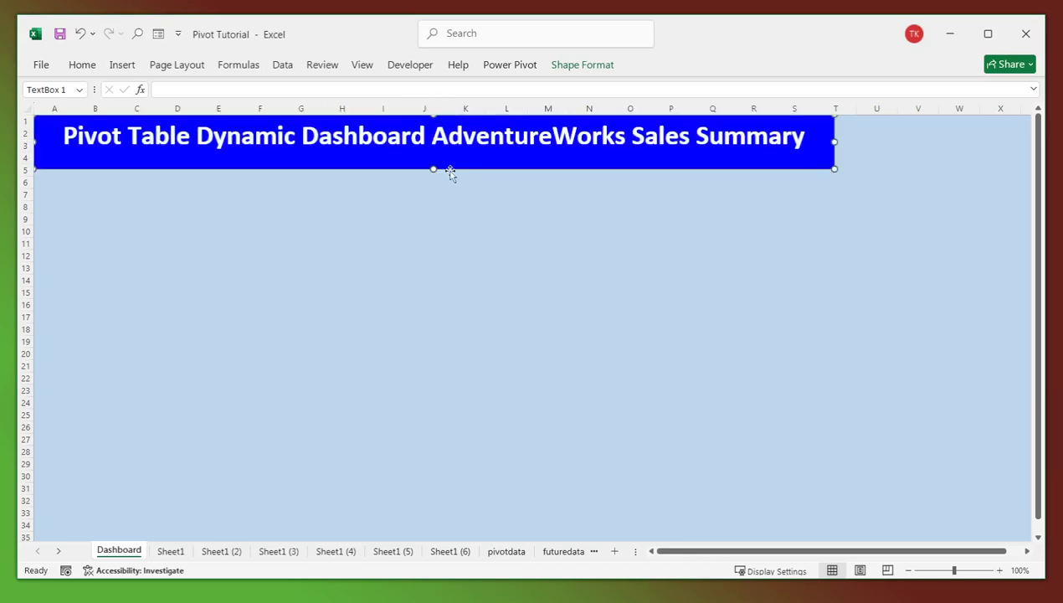
pyautogui.moveTo(432, 169); pyautogui.dragTo(433, 158)
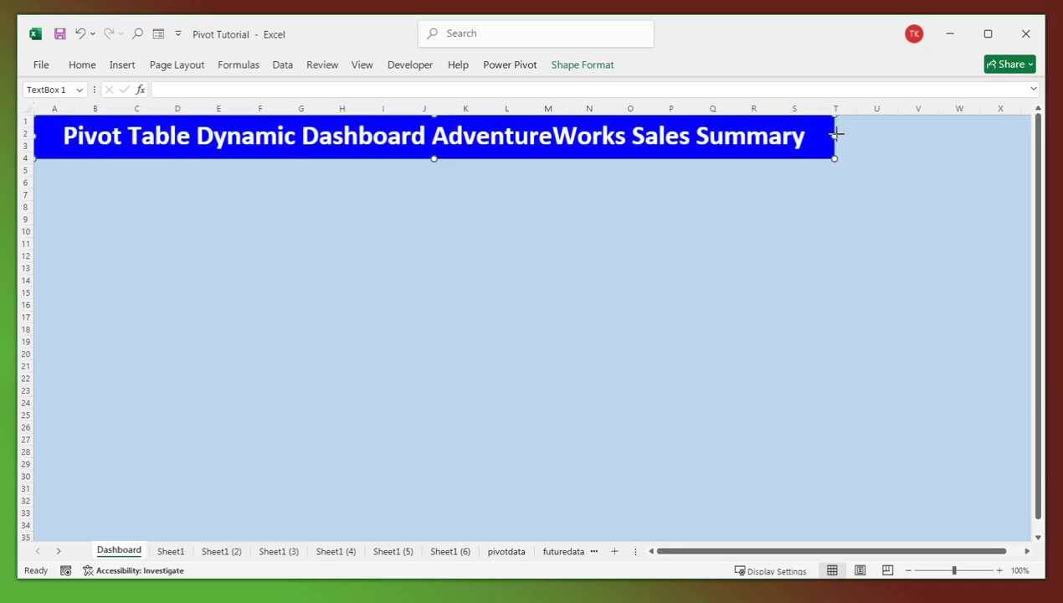
# - Widen the dashboard title banner to about the end of column T and trim its height to just below row 3
pyautogui.moveTo(837, 133); pyautogui.dragTo(854, 133)
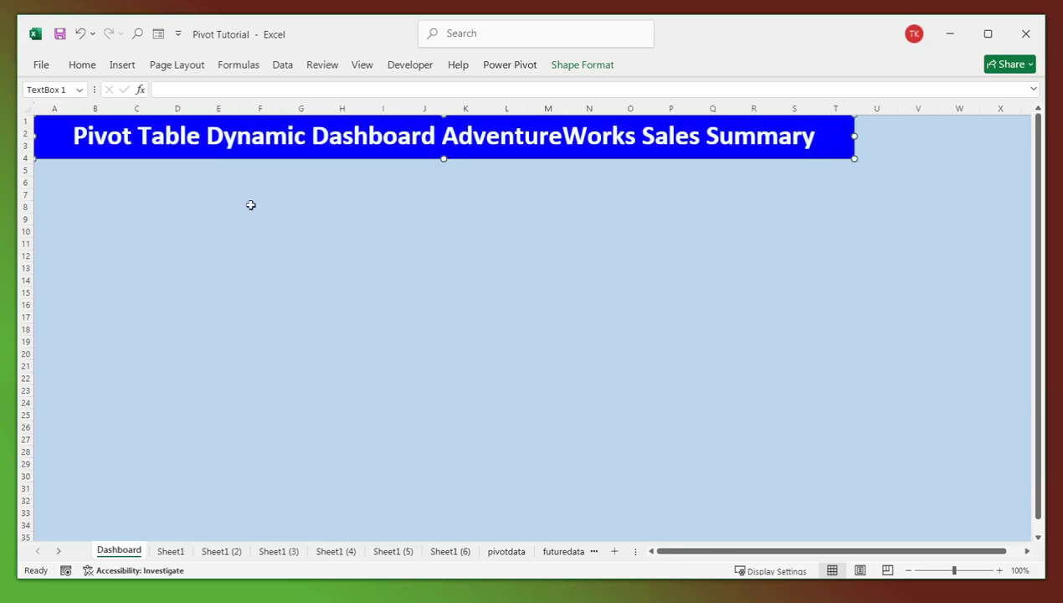
pyautogui.click(250, 207)
pyautogui.click(152, 142)
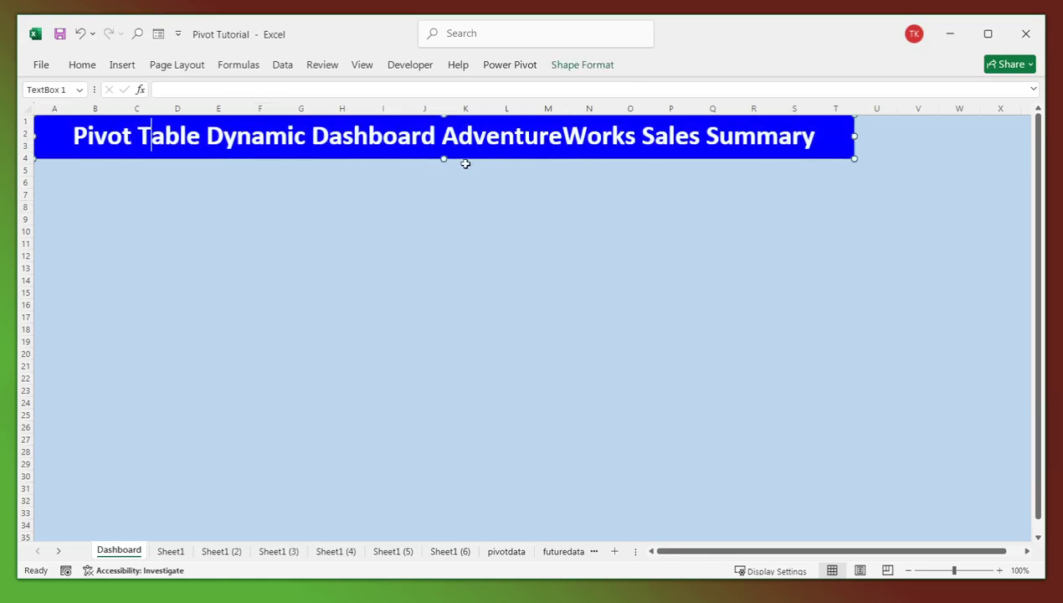
pyautogui.moveTo(444, 160); pyautogui.dragTo(446, 155)
pyautogui.click(427, 209)
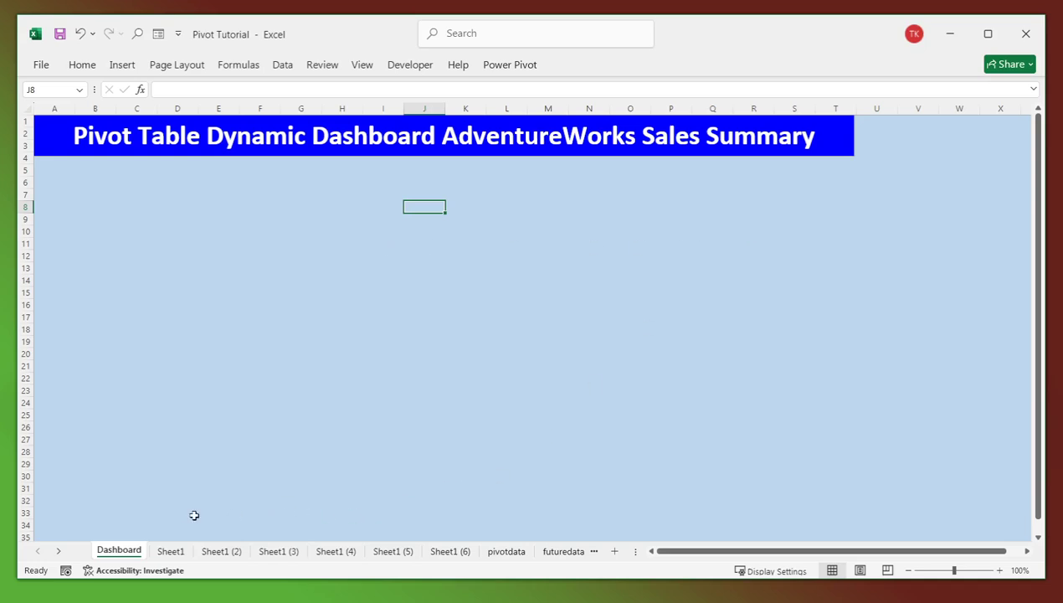
# - Cut the Total Sales By Category Name chart from Sheet1, paste it onto the Dashboard sheet and place it beneath the title banner around C5
pyautogui.click(172, 552)
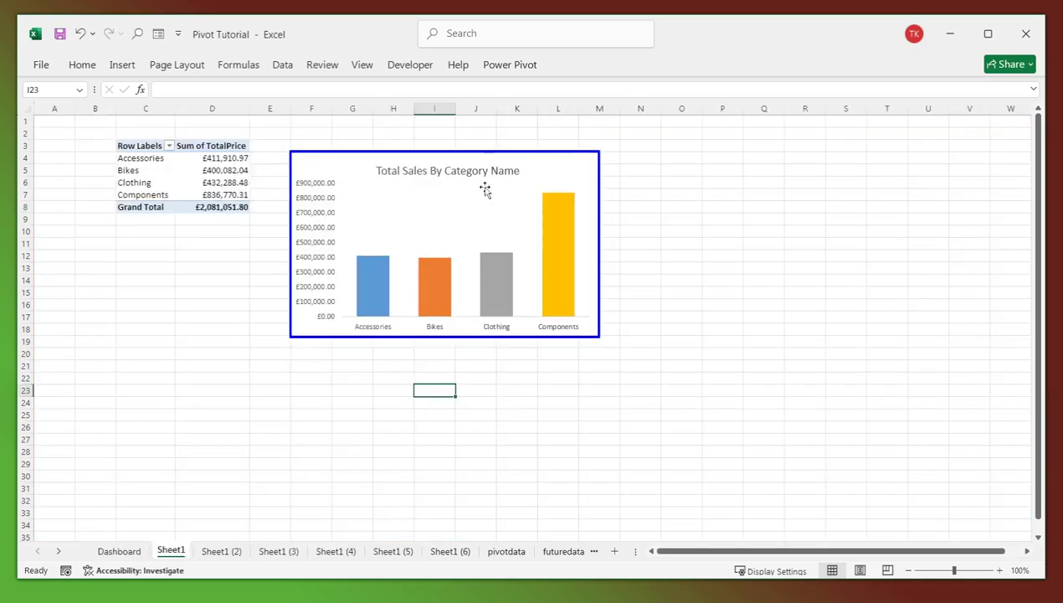
pyautogui.click(500, 159)
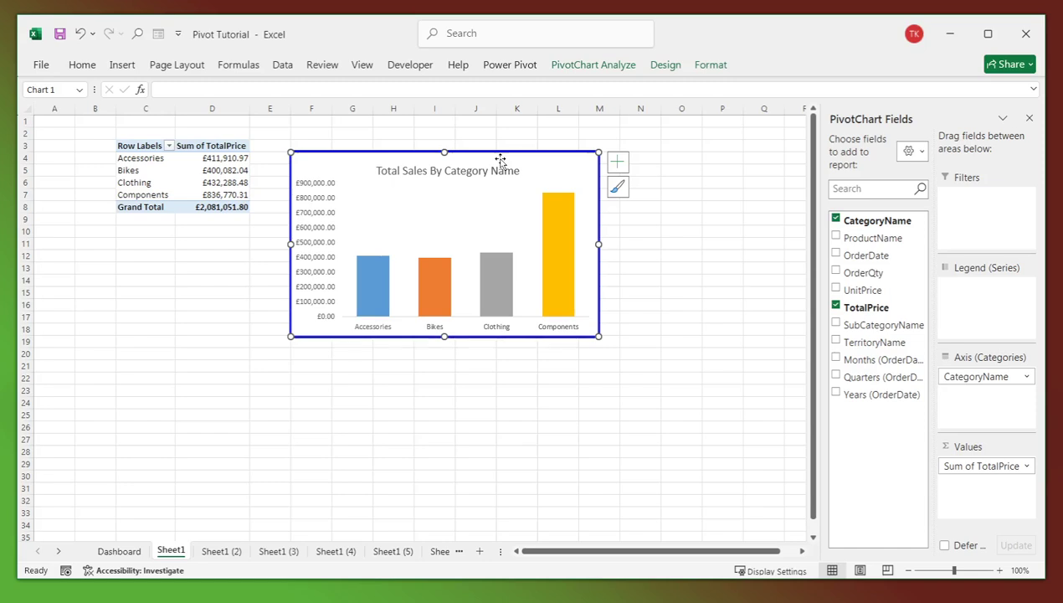
pyautogui.press('Delete')
pyautogui.click(124, 549)
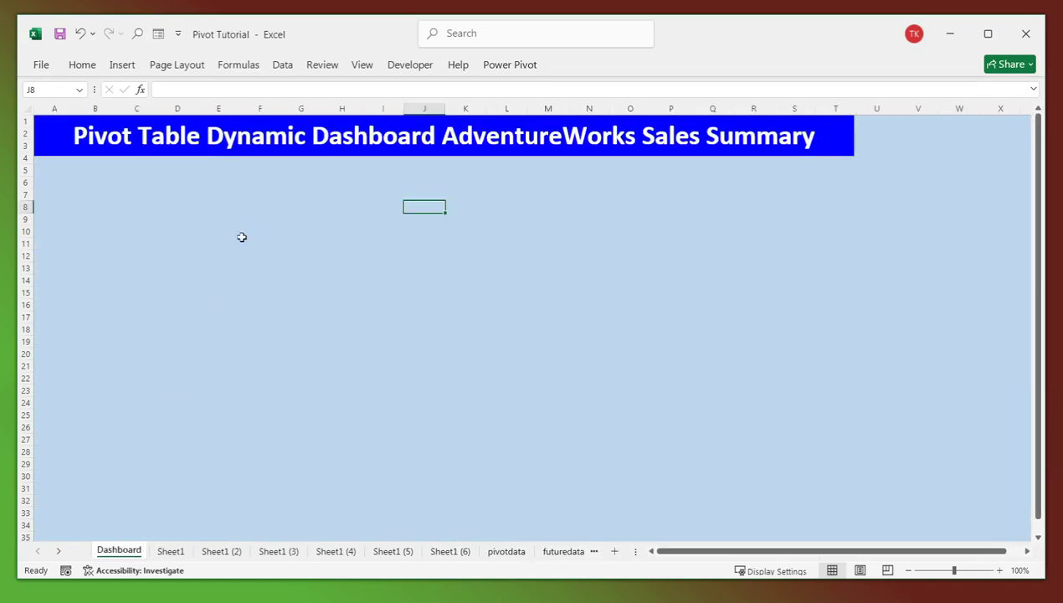
pyautogui.click(155, 195)
pyautogui.click(231, 193)
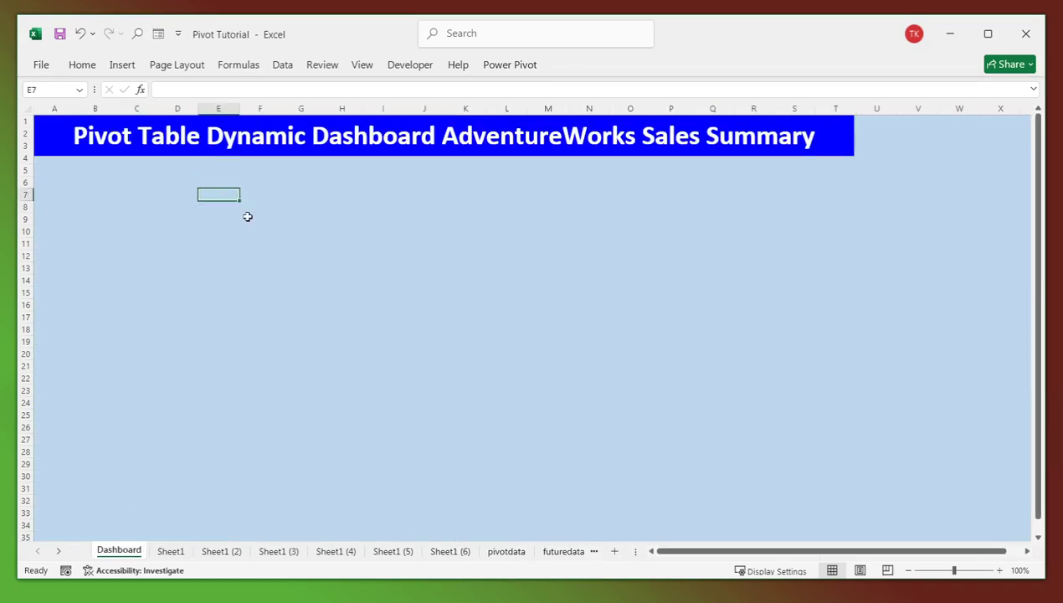
pyautogui.hotkey('ctrl', 'v')
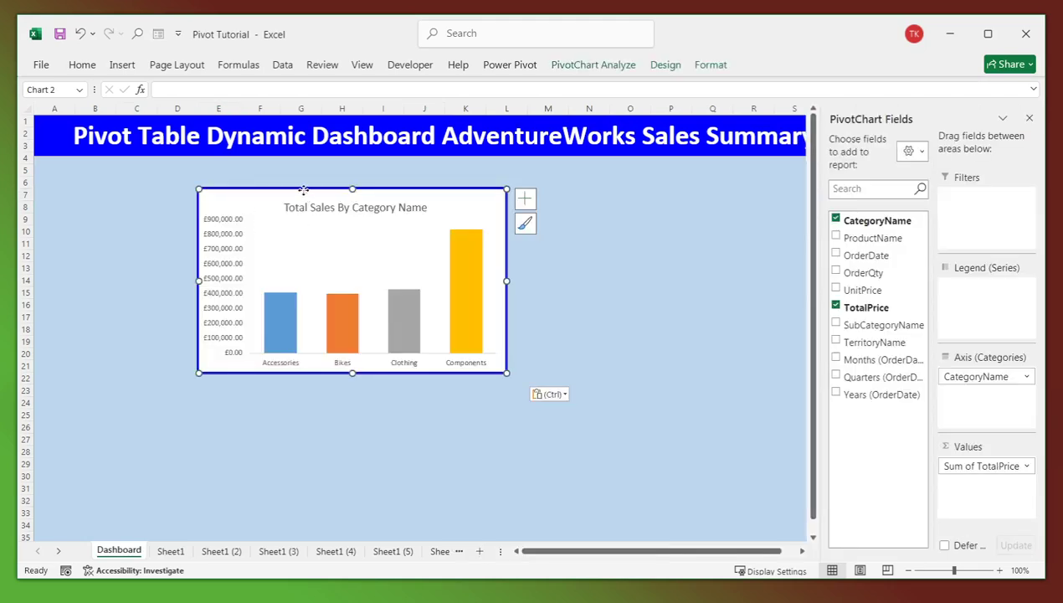
pyautogui.moveTo(303, 191); pyautogui.dragTo(249, 172)
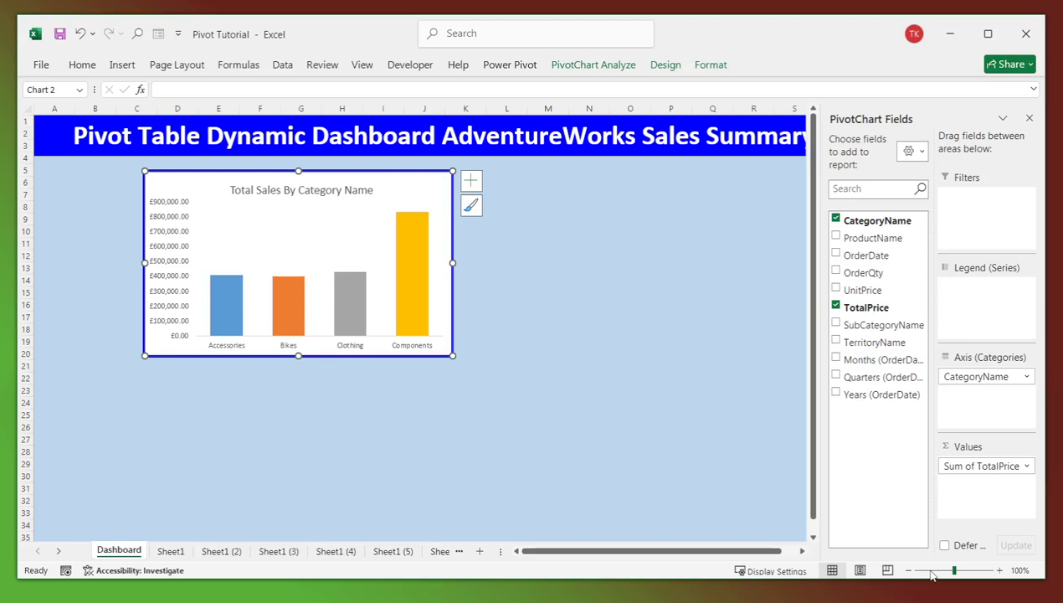
# - Move the Total Sales By Year chart from Sheet1 (2) to the Dashboard and place it to the right of the category sales chart
pyautogui.click(939, 570)
pyautogui.click(382, 241)
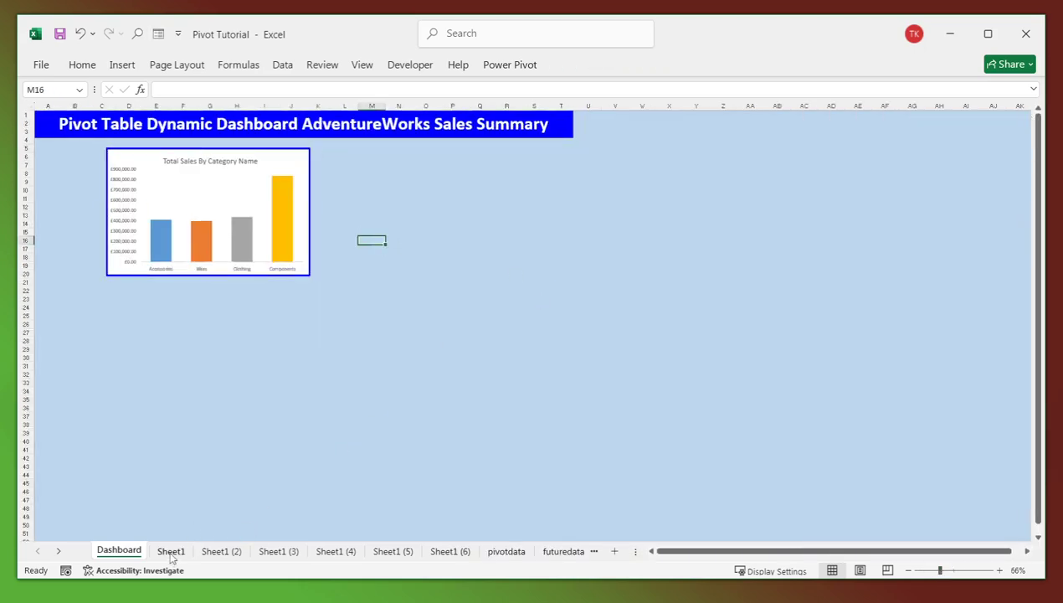
pyautogui.click(222, 552)
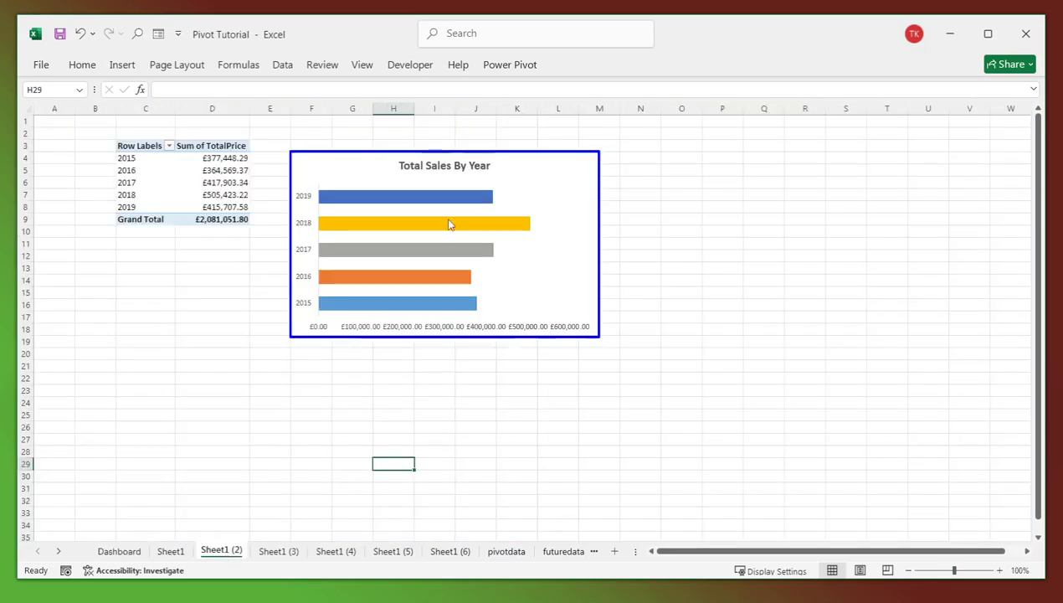
pyautogui.click(528, 169)
pyautogui.press('Delete')
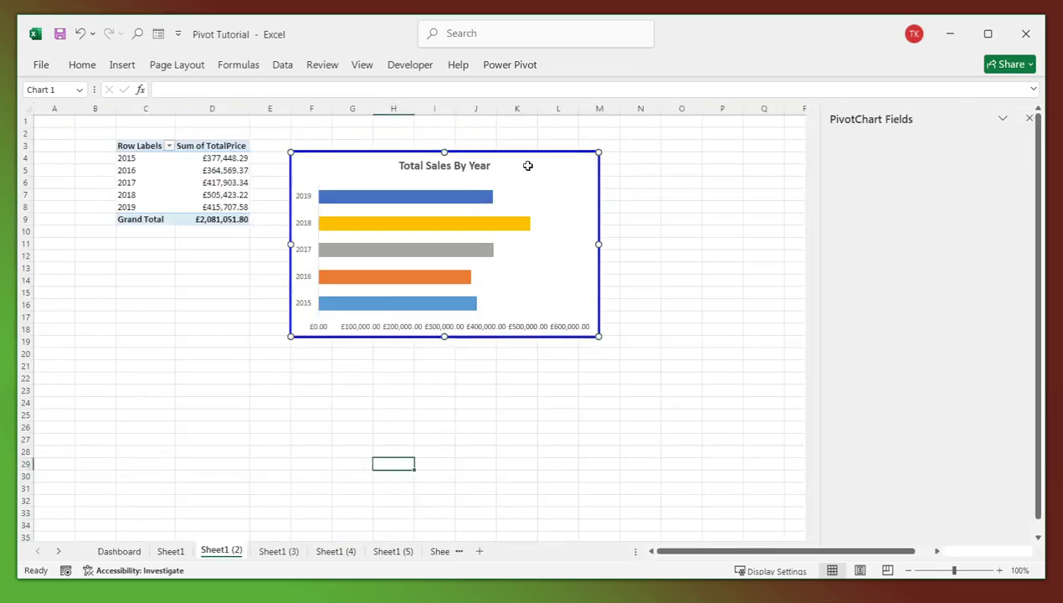
pyautogui.click(119, 551)
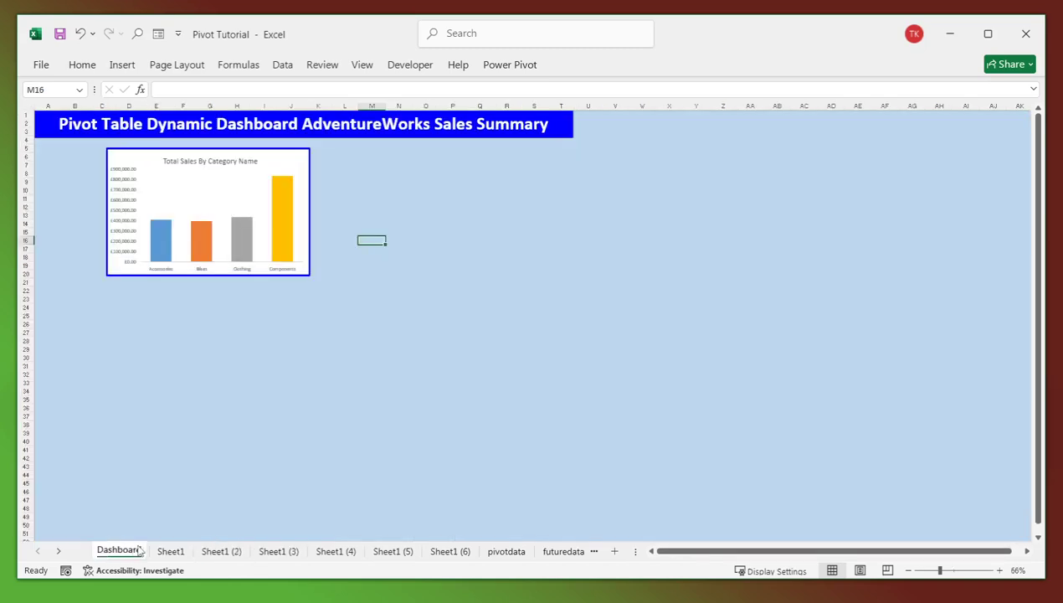
pyautogui.click(416, 182)
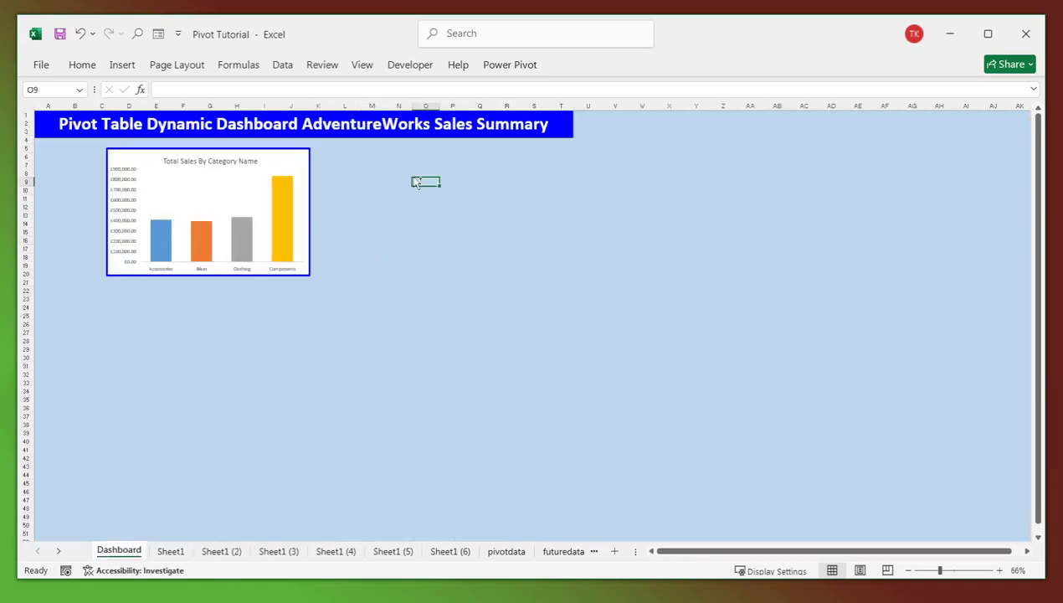
pyautogui.hotkey('ctrl', 'v')
pyautogui.moveTo(452, 184)
pyautogui.mouseDown()
pyautogui.moveTo(385, 166)
pyautogui.moveTo(402, 160)
pyautogui.mouseUp()
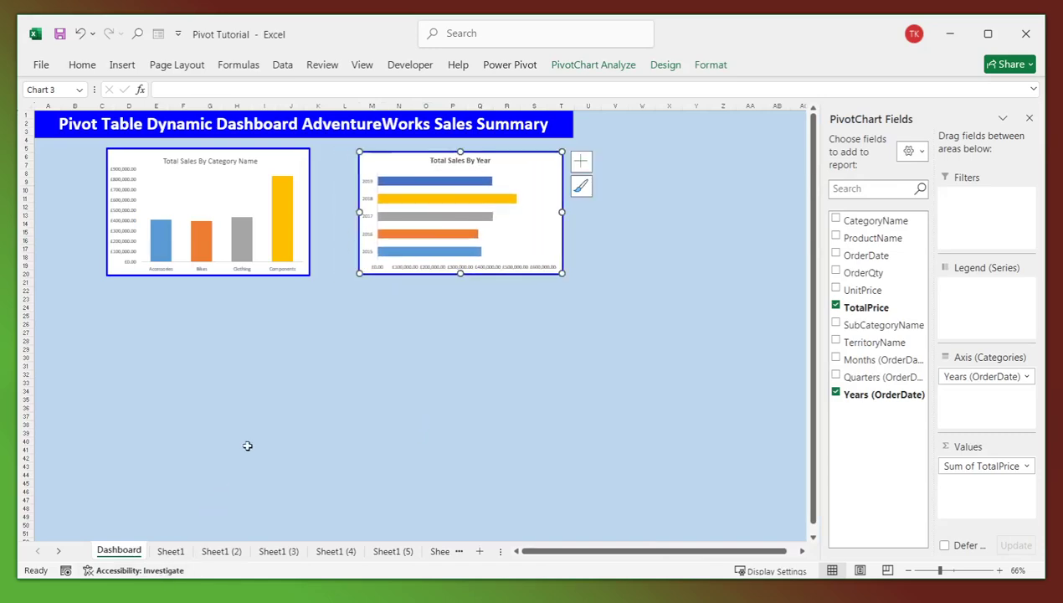
pyautogui.click(276, 384)
# - Move The Total Quantity By Product Name chart from Sheet1 (3) to the Dashboard, directly beneath the Total Sales By Category Name chart
pyautogui.click(277, 551)
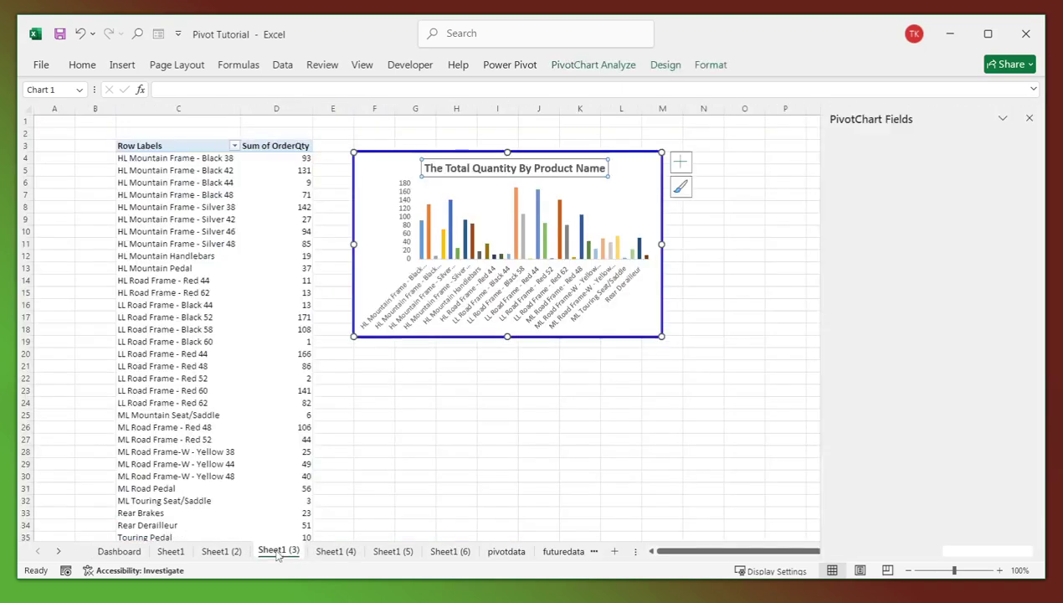
pyautogui.click(388, 167)
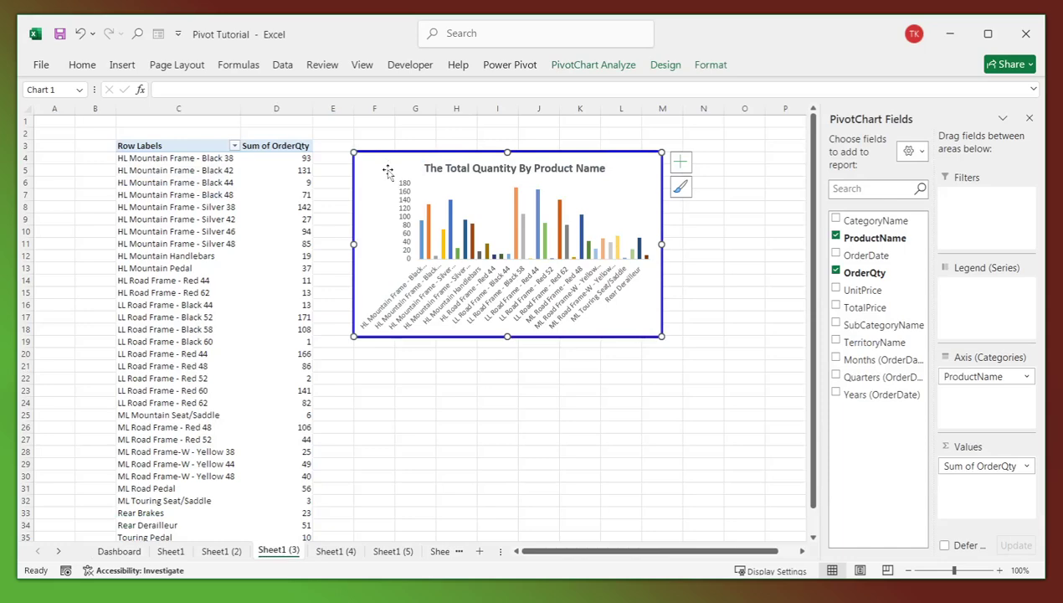
pyautogui.press('Delete')
pyautogui.click(118, 551)
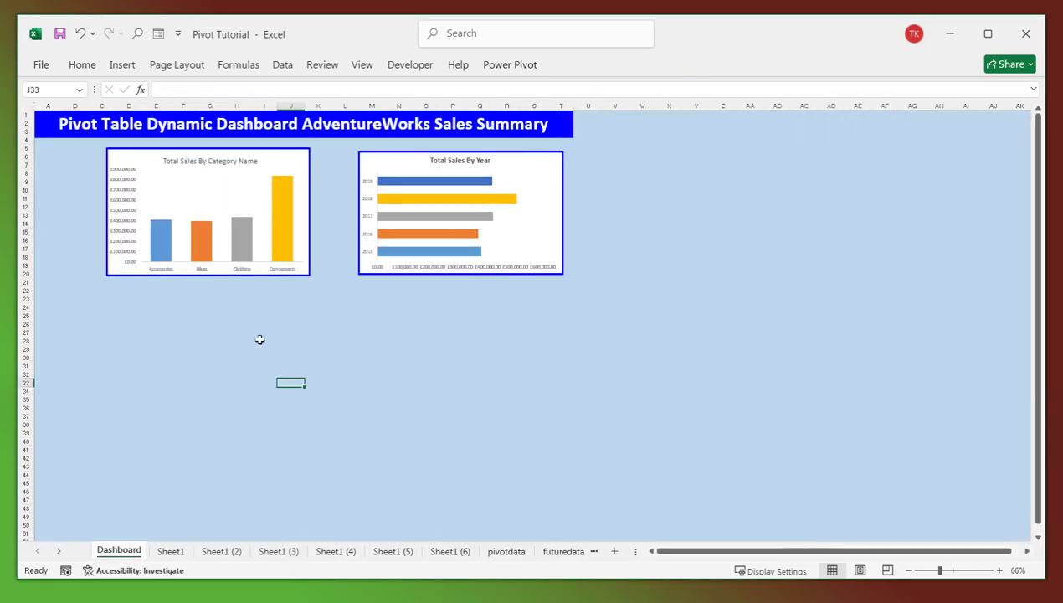
pyautogui.click(221, 308)
pyautogui.hotkey('ctrl', 'v')
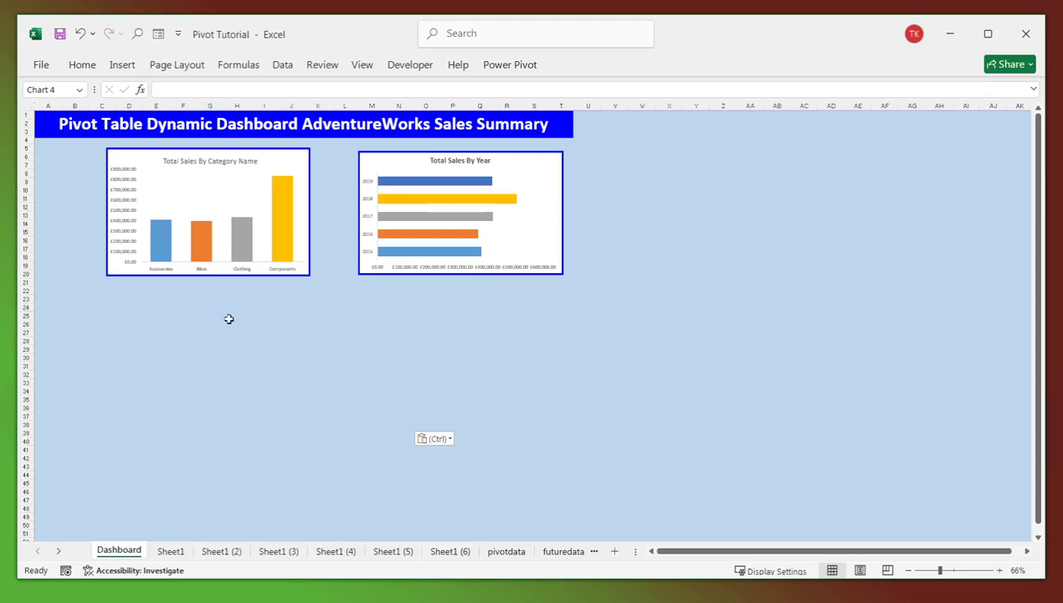
pyautogui.moveTo(366, 313); pyautogui.dragTo(278, 290)
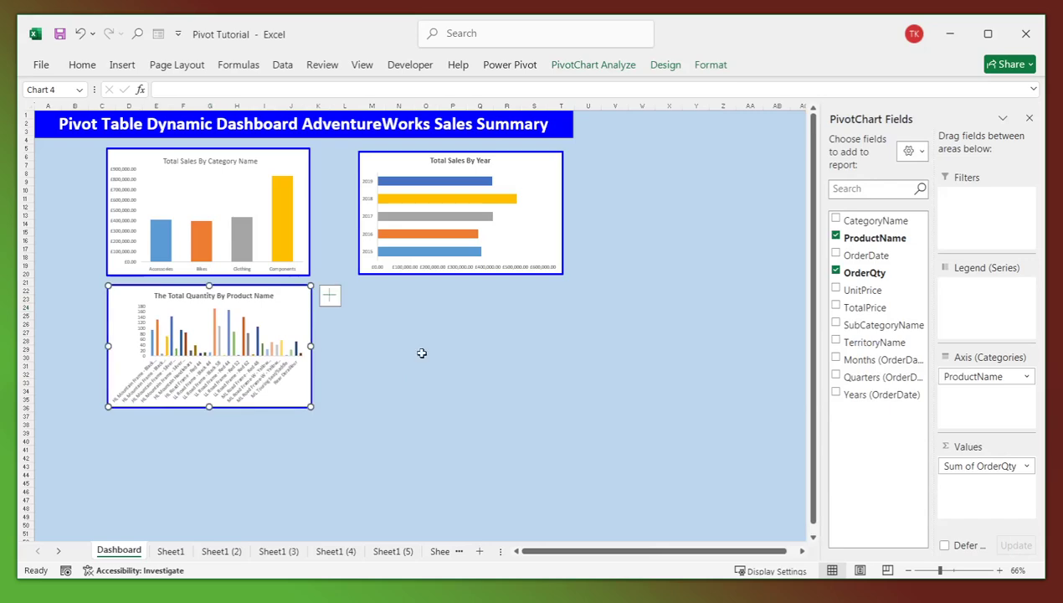
# - Move the Percentage of Total Sales By Category doughnut chart from Sheet1 (4) to the Dashboard, directly beneath the Total Sales By Year chart
pyautogui.click(335, 551)
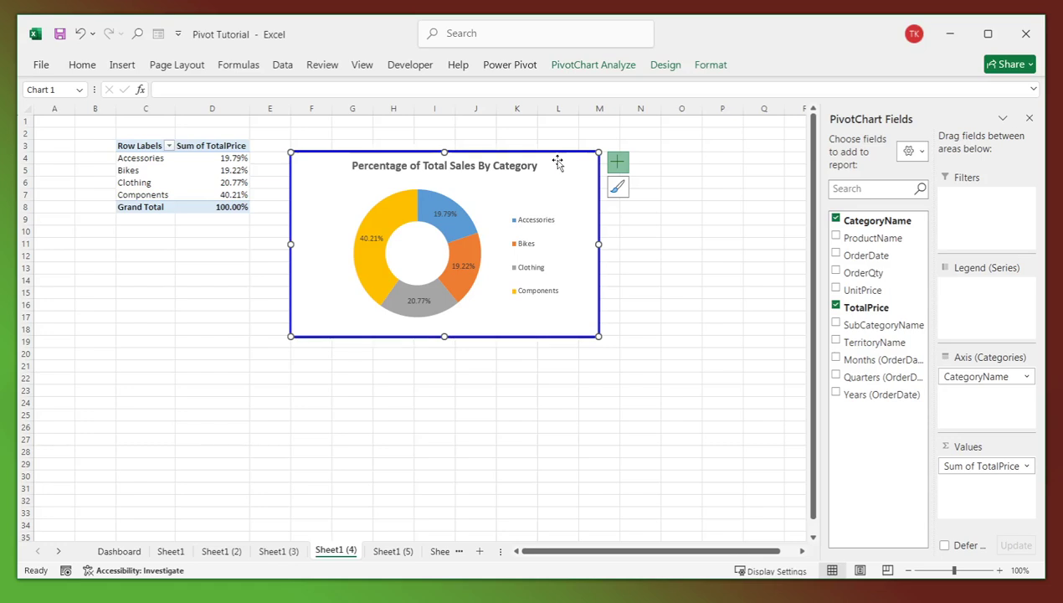
pyautogui.hotkey('ctrl', 'x')
pyautogui.click(124, 552)
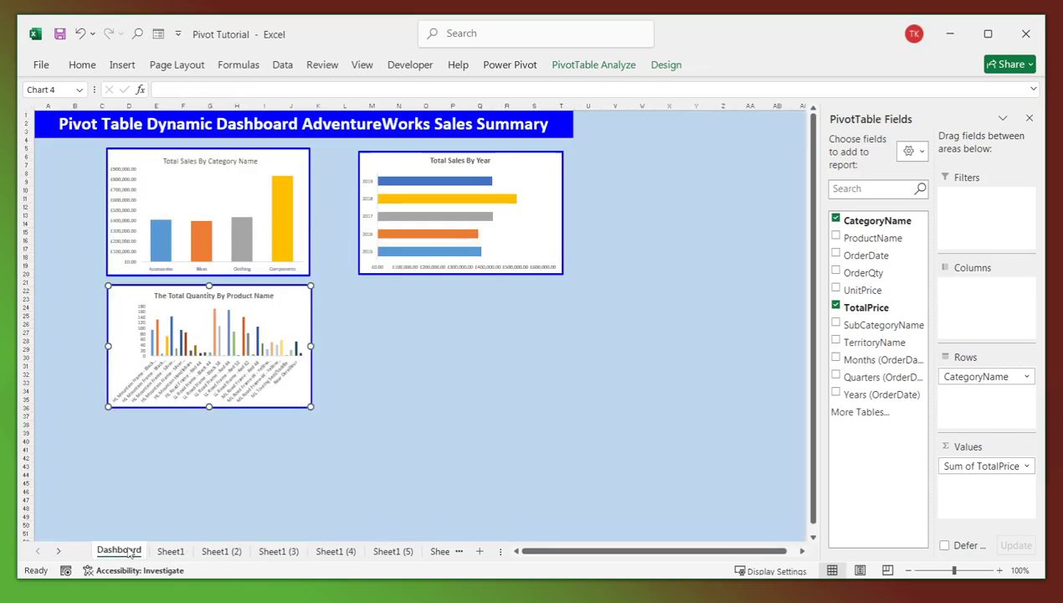
pyautogui.click(398, 333)
pyautogui.hotkey('ctrl', 'v')
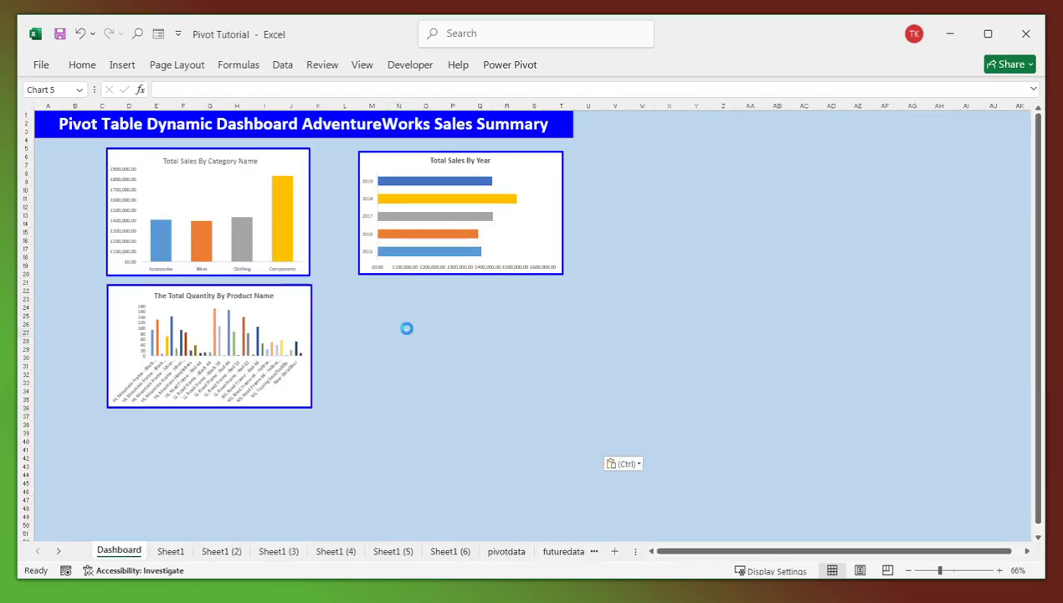
pyautogui.moveTo(413, 334); pyautogui.dragTo(387, 292)
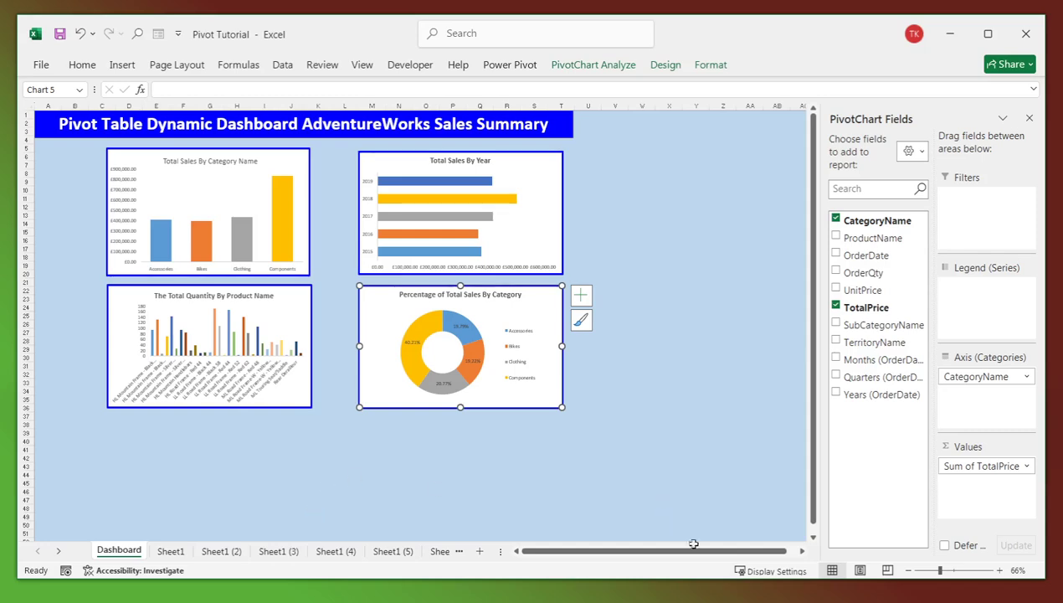
# - Cut The Total Sale By Territory Name line chart from Sheet1 (5) and paste it onto the Dashboard below the existing charts
pyautogui.click(910, 571)
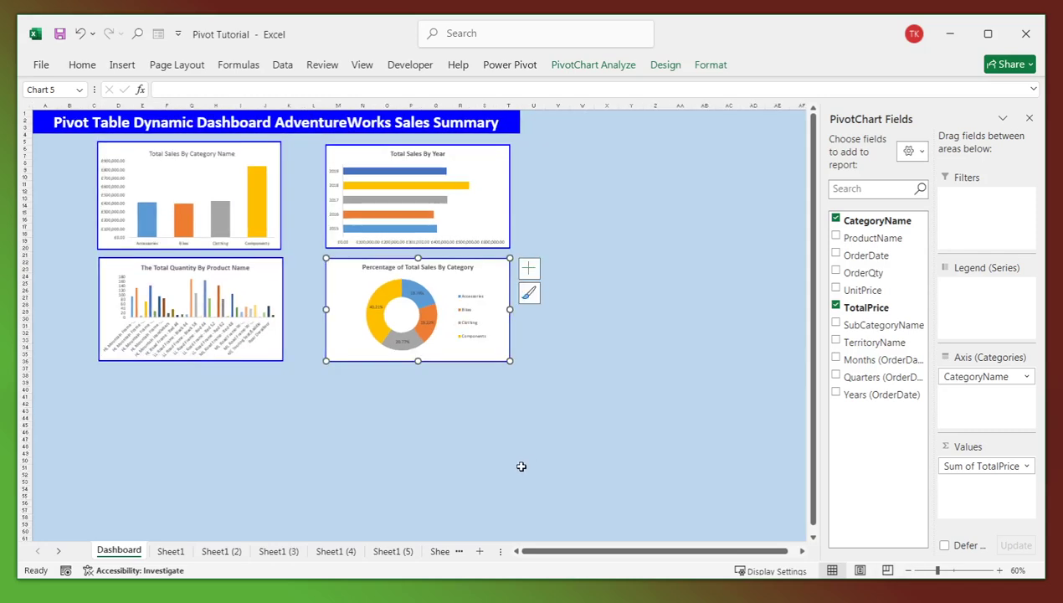
pyautogui.click(420, 423)
pyautogui.click(393, 551)
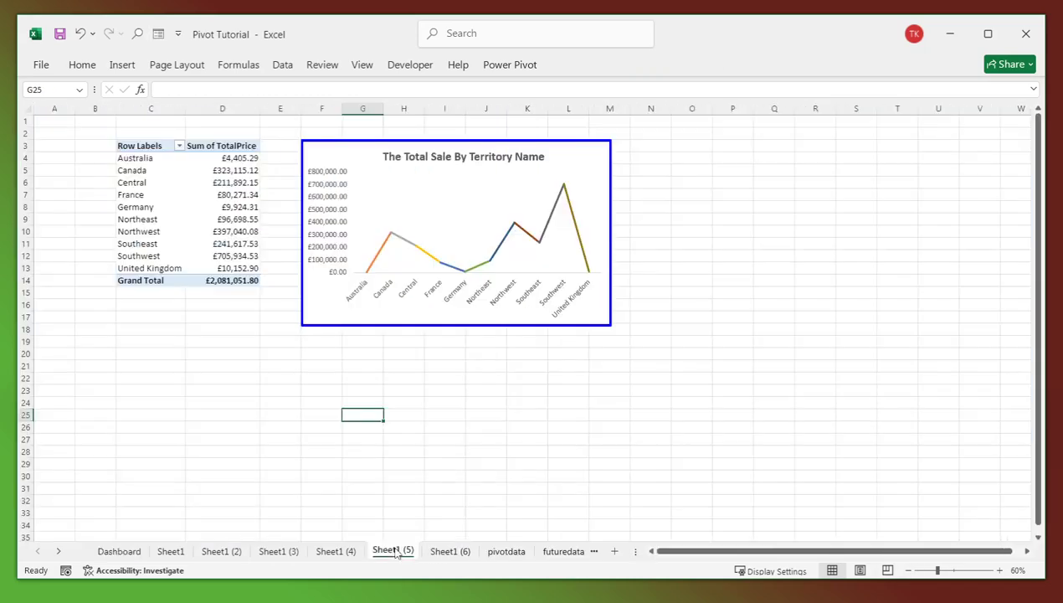
pyautogui.click(475, 149)
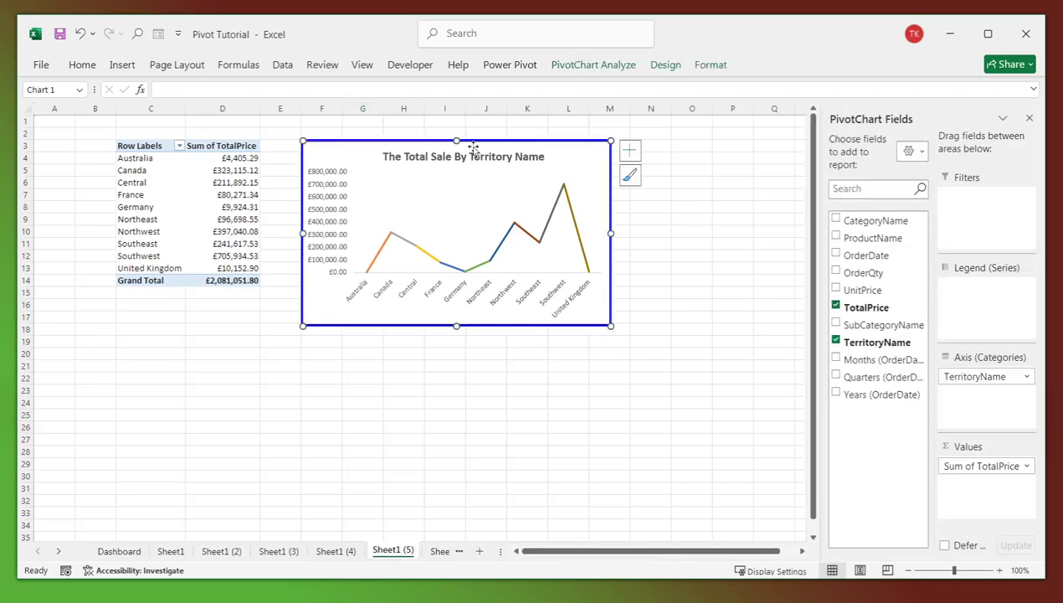
pyautogui.press('Delete')
pyautogui.click(132, 550)
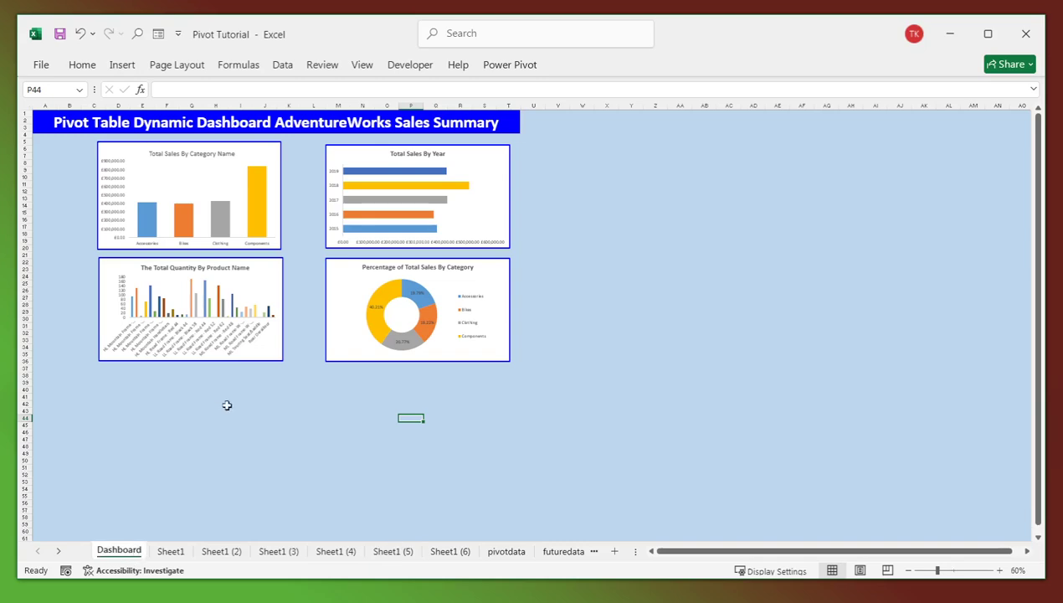
pyautogui.hotkey('ctrl', 'v')
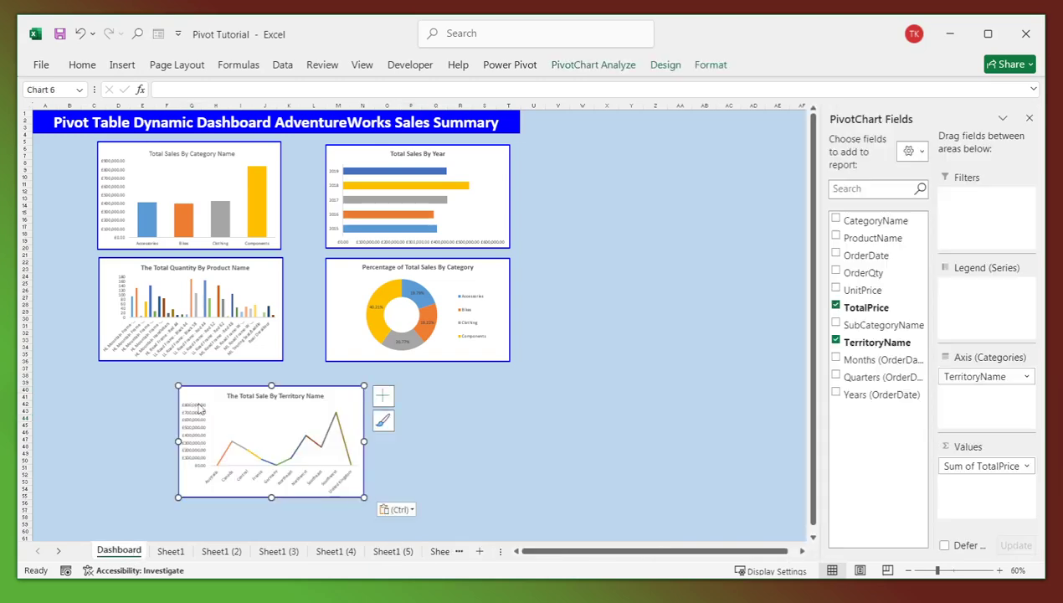
pyautogui.click(239, 395)
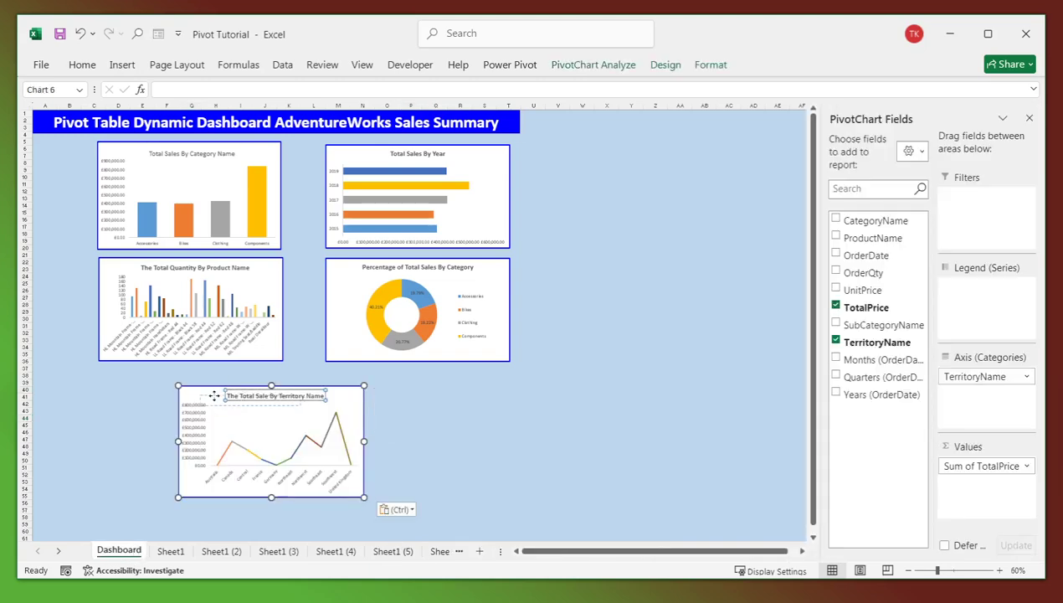
pyautogui.click(237, 392)
pyautogui.hotkey('ctrl', 'z')
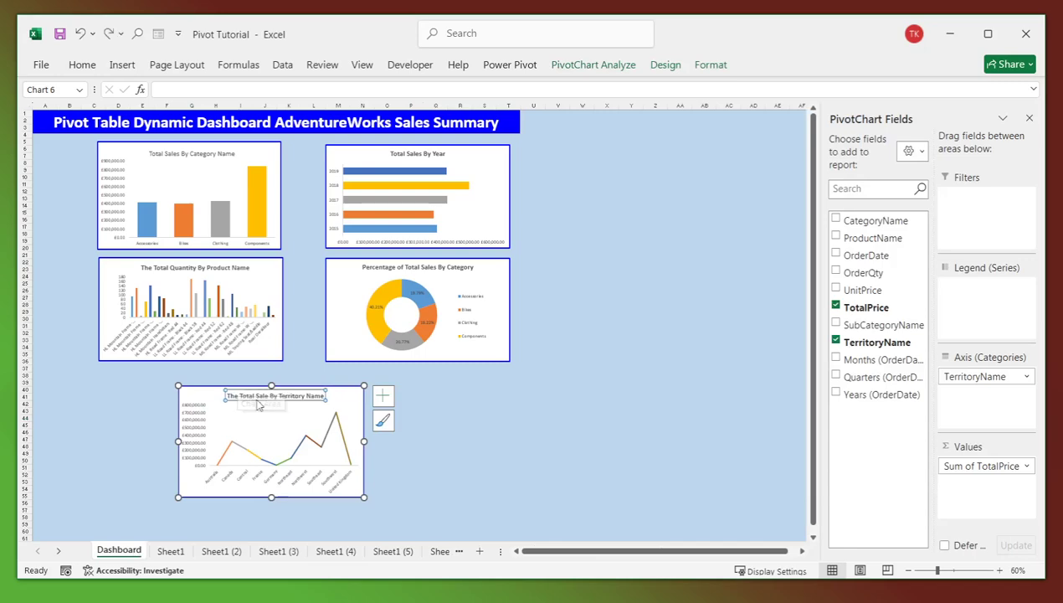
# - Align the pasted territory line chart directly beneath The Total Quantity By Product Name chart
pyautogui.click(265, 404)
pyautogui.click(219, 390)
pyautogui.moveTo(219, 389); pyautogui.dragTo(140, 372)
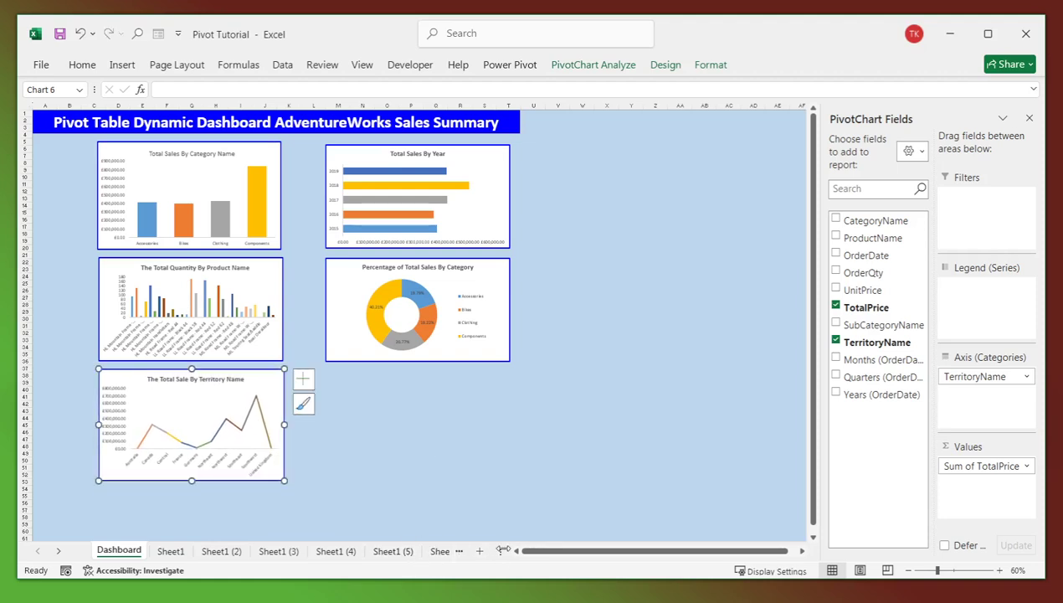
# - Move The Total Sales By Sub-Category pie chart from Sheet1 (6) to the Dashboard, directly beneath the Percentage of Total Sales By Category chart
pyautogui.moveTo(508, 550); pyautogui.dragTo(578, 550)
pyautogui.click(456, 551)
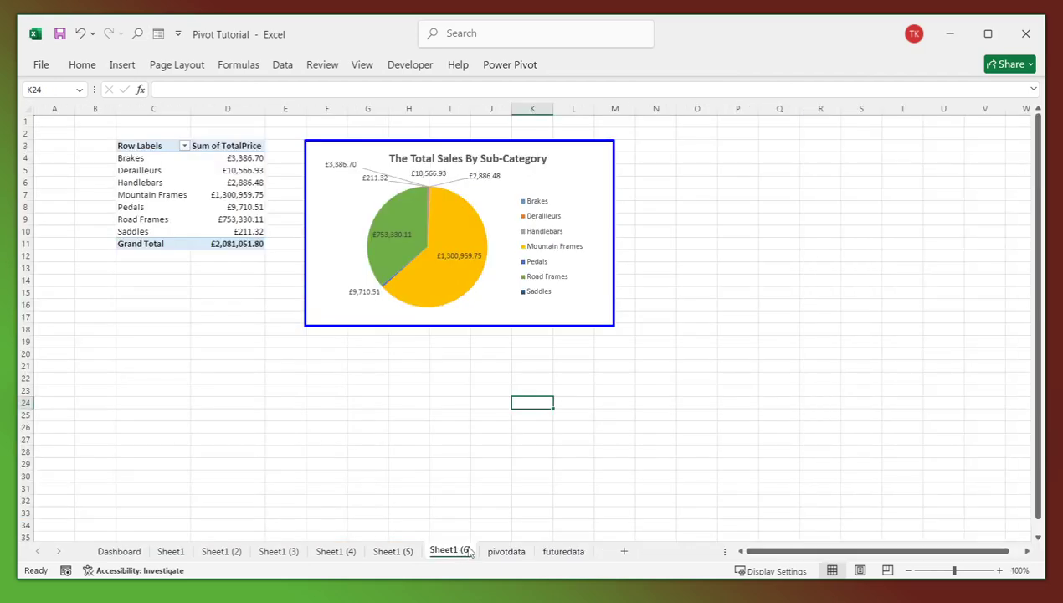
pyautogui.click(581, 163)
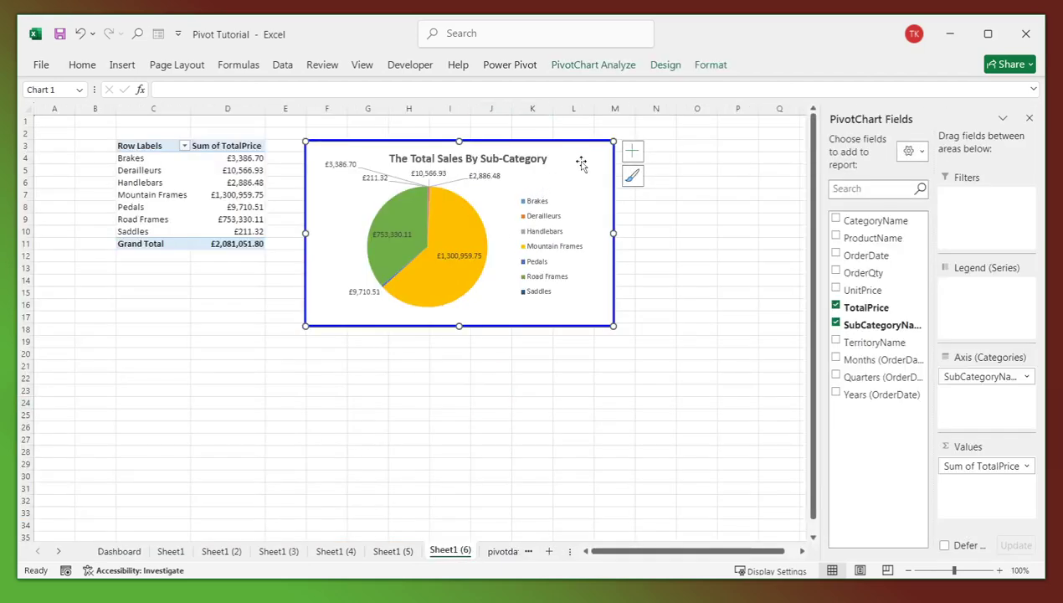
pyautogui.press('Delete')
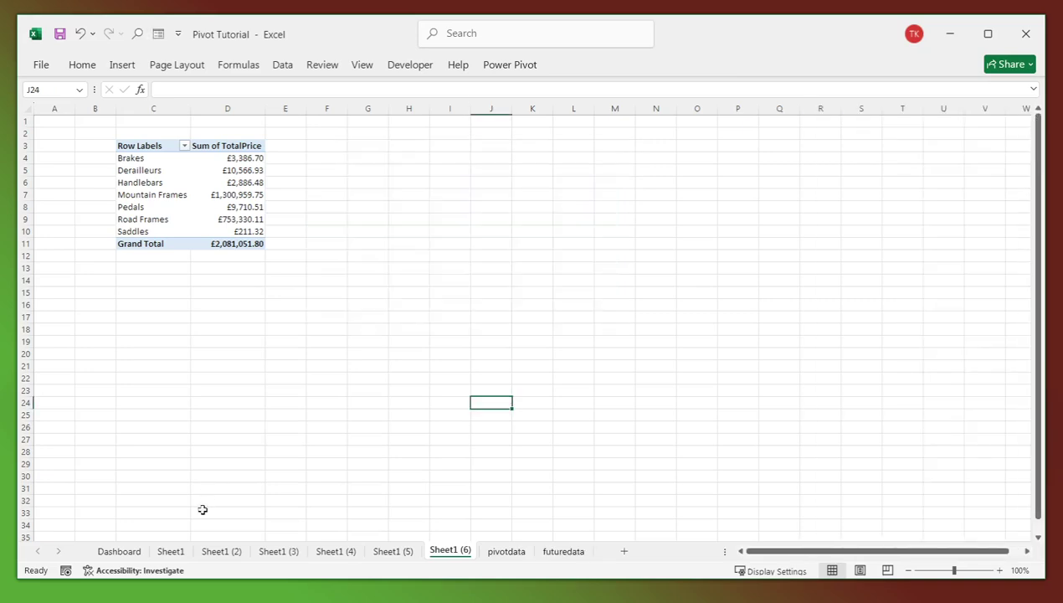
pyautogui.click(121, 551)
pyautogui.click(429, 425)
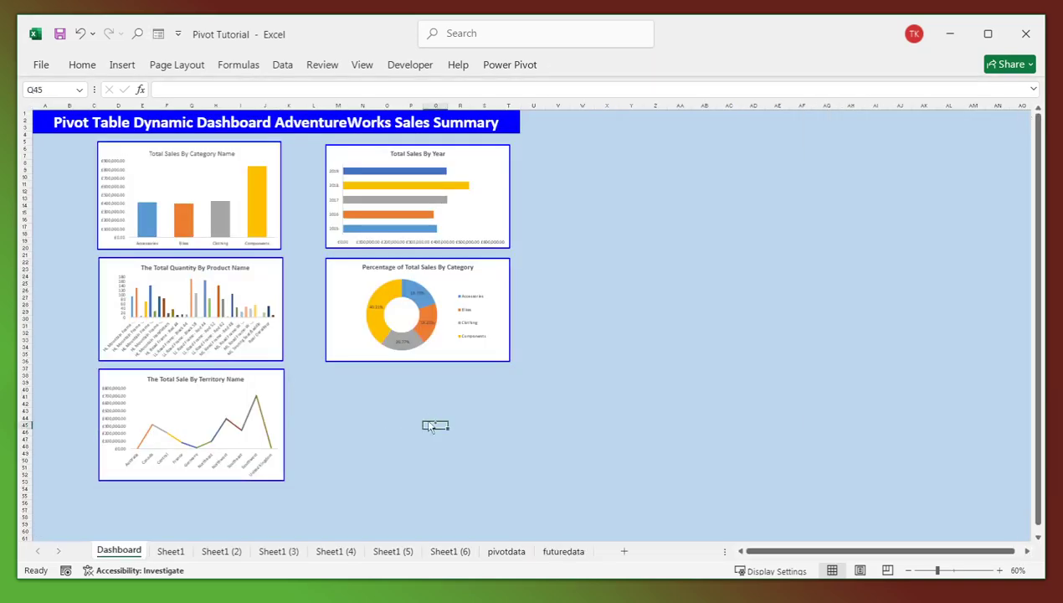
pyautogui.hotkey('ctrl', 'v')
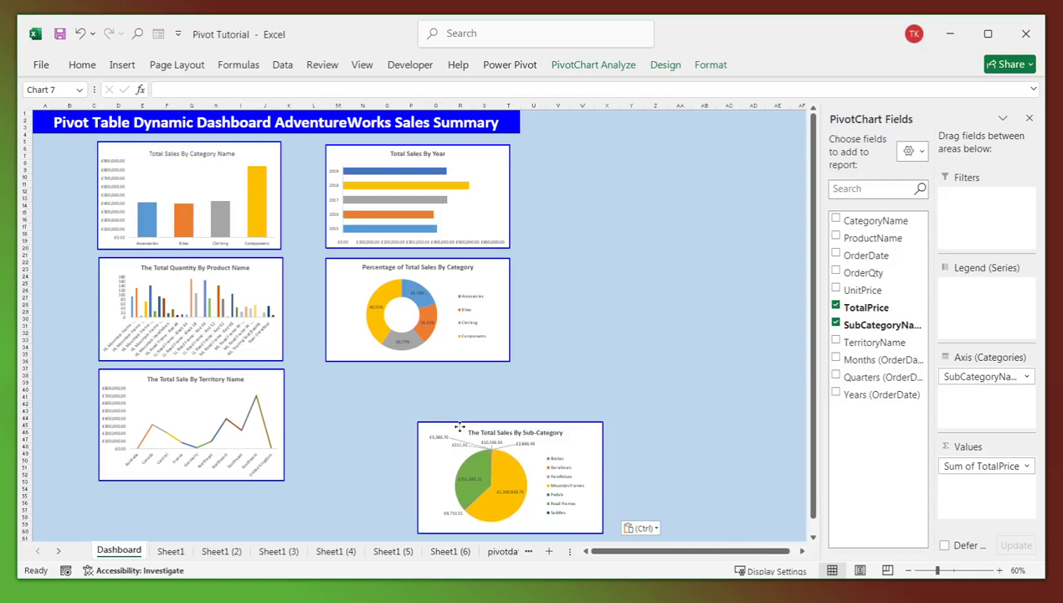
pyautogui.moveTo(459, 427); pyautogui.dragTo(367, 376)
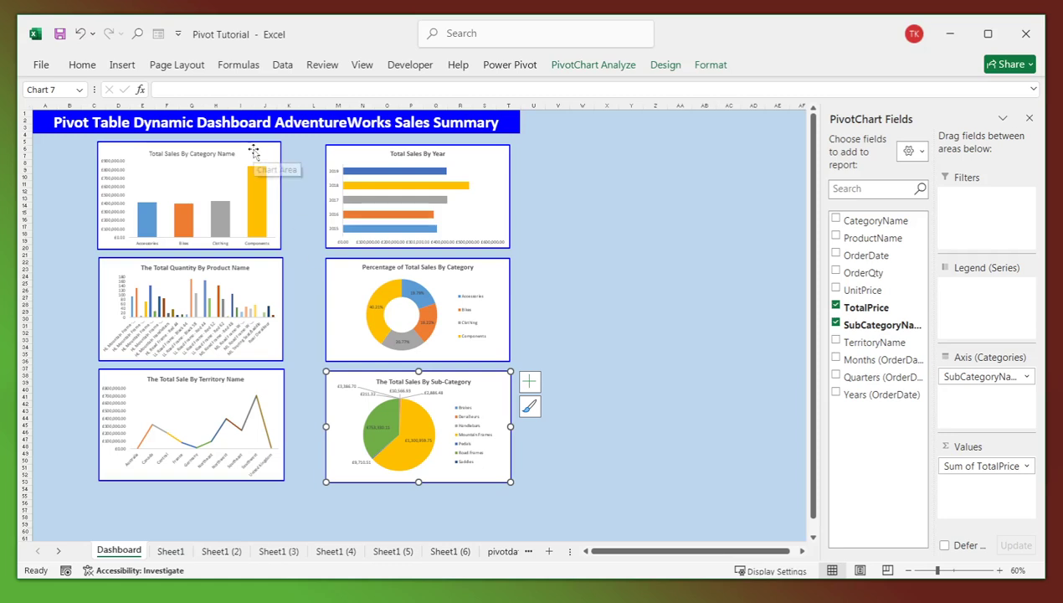
# - Nudge the Total Sales By Year chart slightly upward and shift the Total Sales By Category Name chart right to sit close beside it
pyautogui.moveTo(480, 151)
pyautogui.mouseDown()
pyautogui.moveTo(486, 145)
pyautogui.moveTo(470, 148)
pyautogui.moveTo(482, 148)
pyautogui.mouseUp()
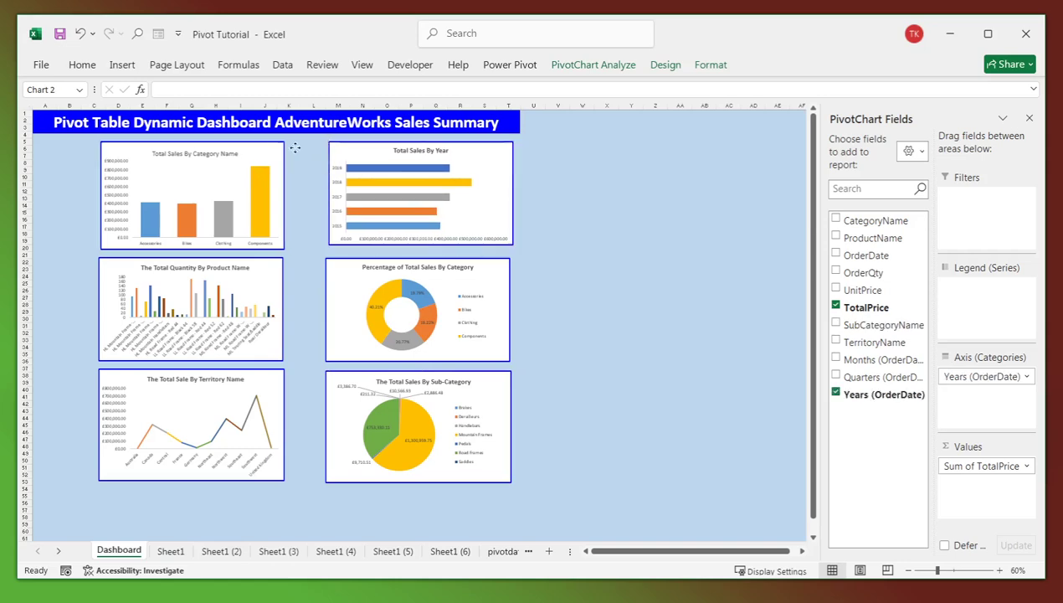
pyautogui.moveTo(295, 147); pyautogui.dragTo(302, 146)
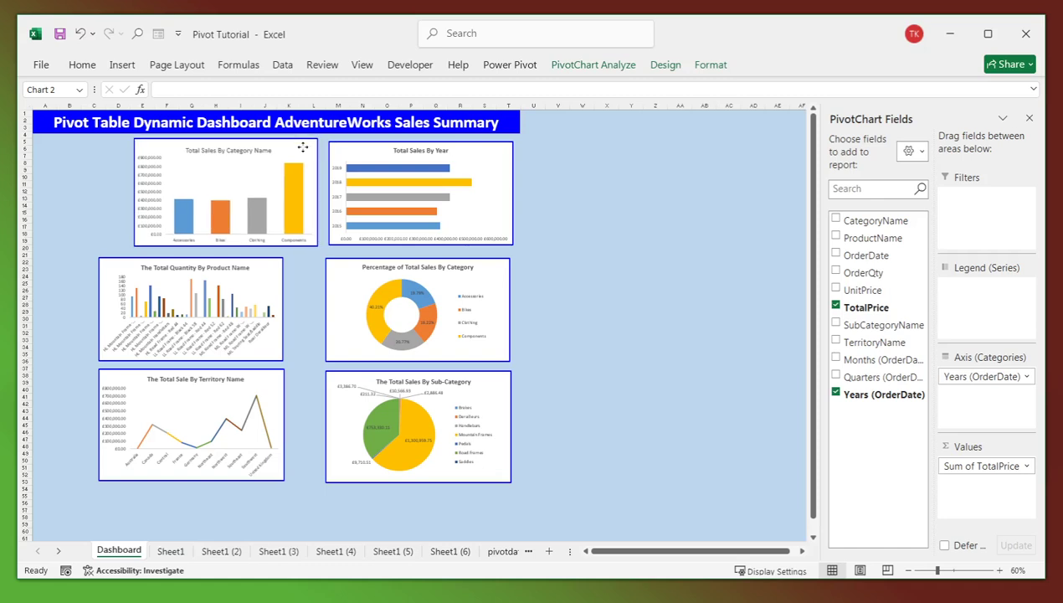
pyautogui.click(303, 147)
# - Shift the product quantity and territory charts right beneath the Total Sales By Category Name chart, and raise the Sub-Category pie chart level with the territory chart
pyautogui.moveTo(263, 266); pyautogui.dragTo(296, 264)
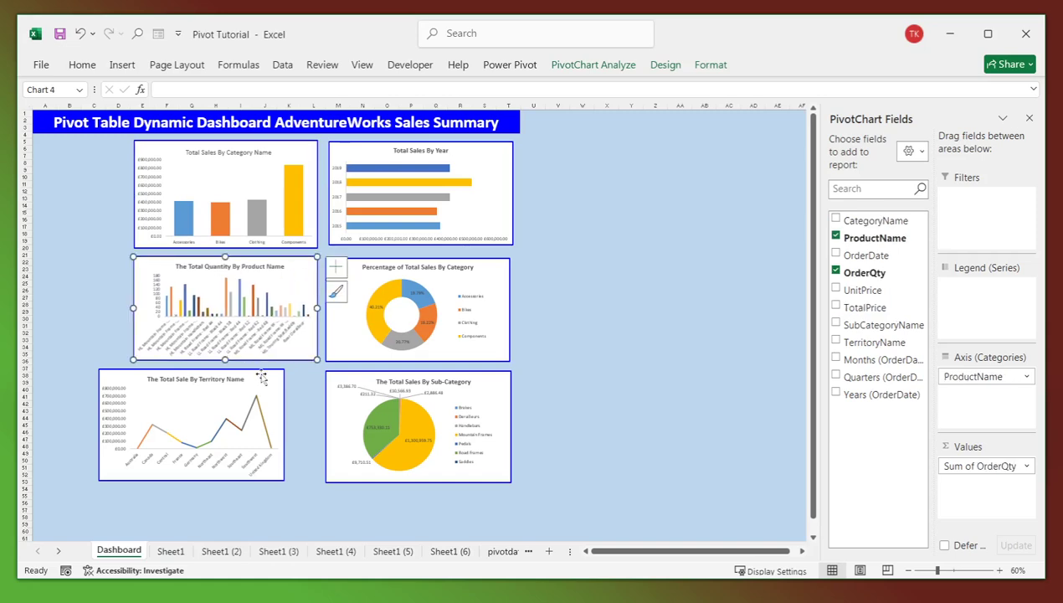
pyautogui.moveTo(266, 376); pyautogui.dragTo(298, 371)
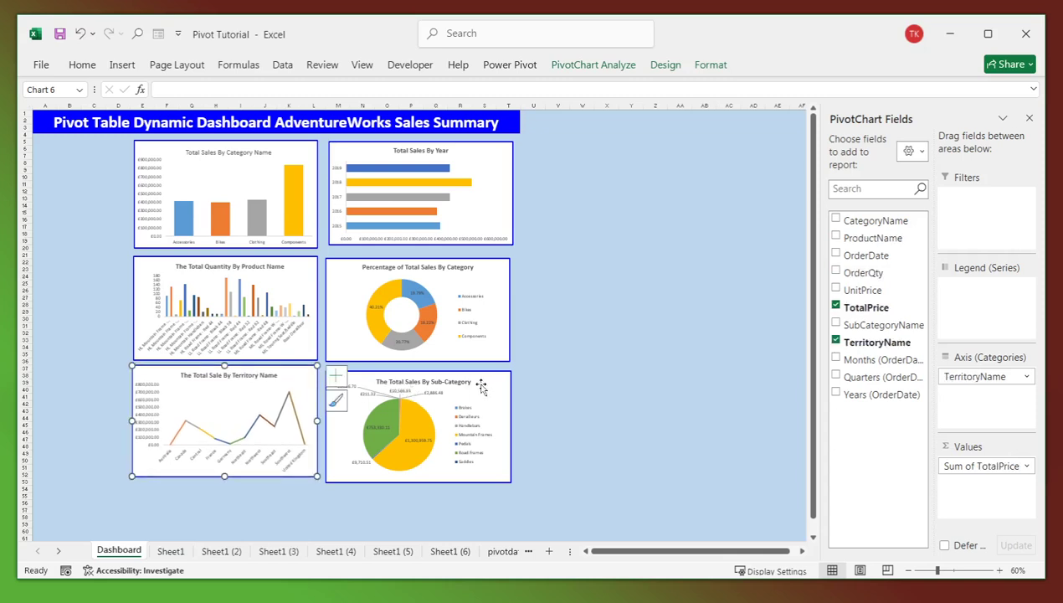
pyautogui.moveTo(492, 381); pyautogui.dragTo(494, 376)
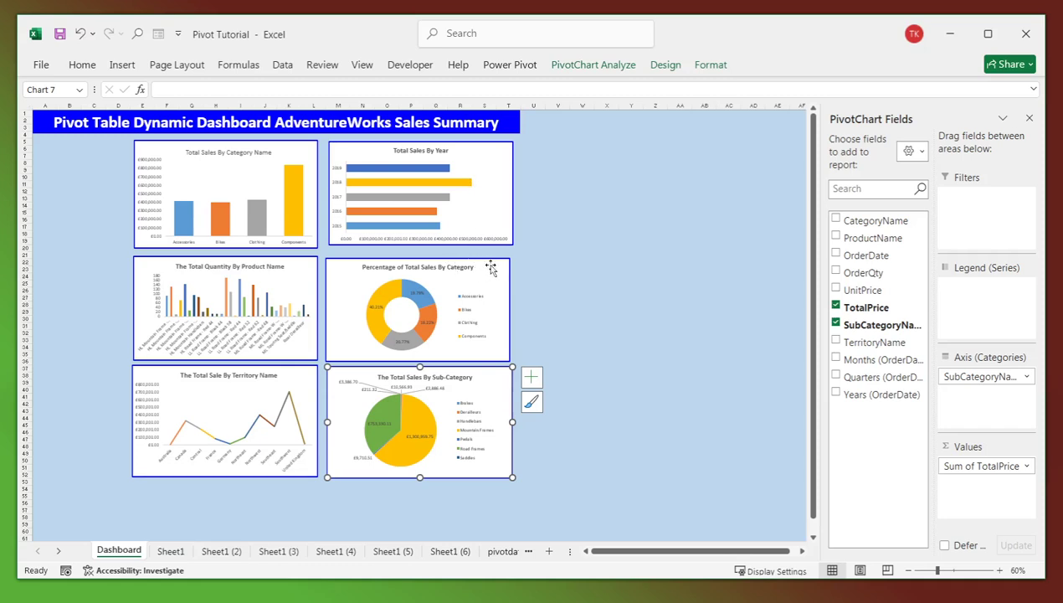
# - Align the left edges of the Total Sales By Year, Percentage of Total Sales By Category and Total Sales By Sub-Category charts
pyautogui.click(473, 157)
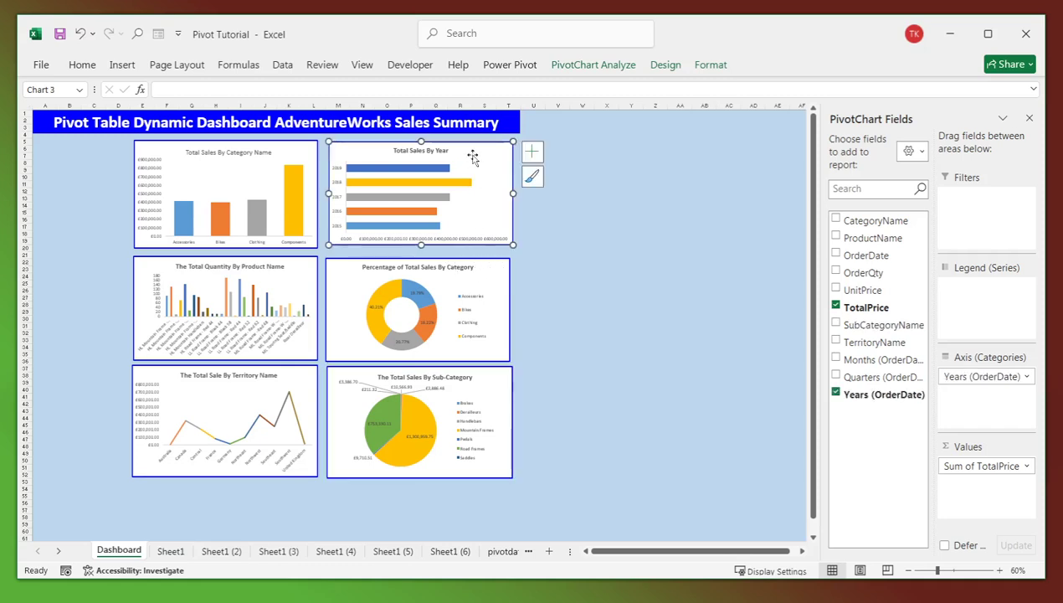
pyautogui.keyDown('ctrl'); pyautogui.click(493, 276); pyautogui.keyUp('ctrl')
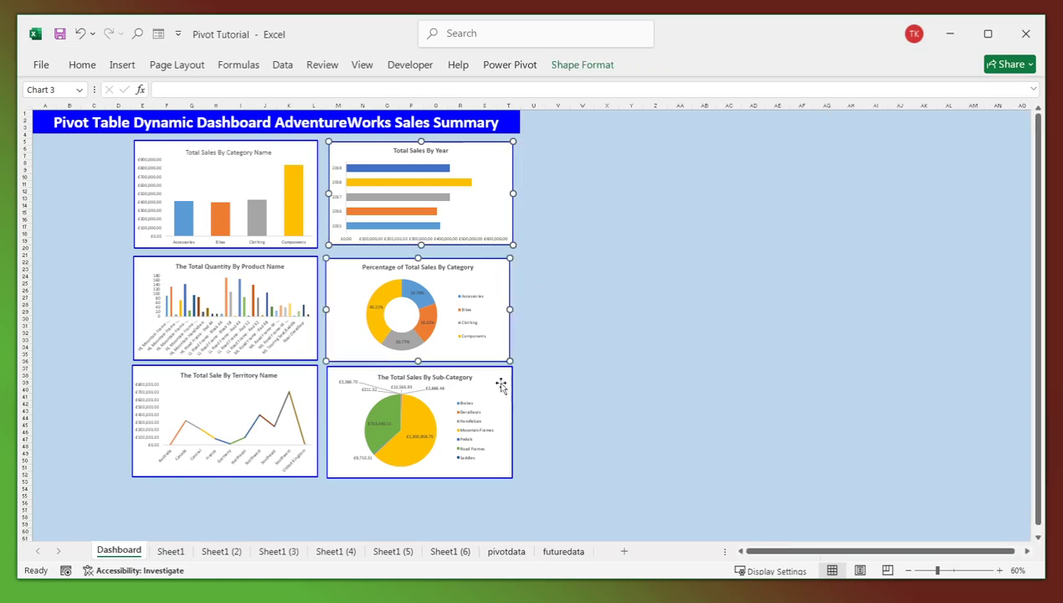
pyautogui.keyDown('ctrl'); pyautogui.click(500, 378); pyautogui.keyUp('ctrl')
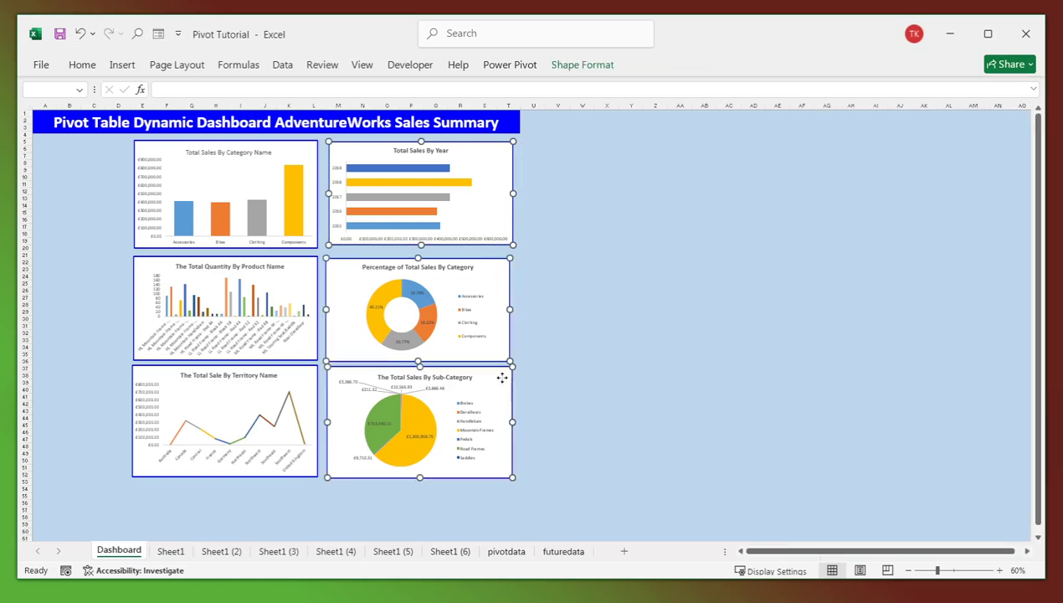
pyautogui.click(574, 67)
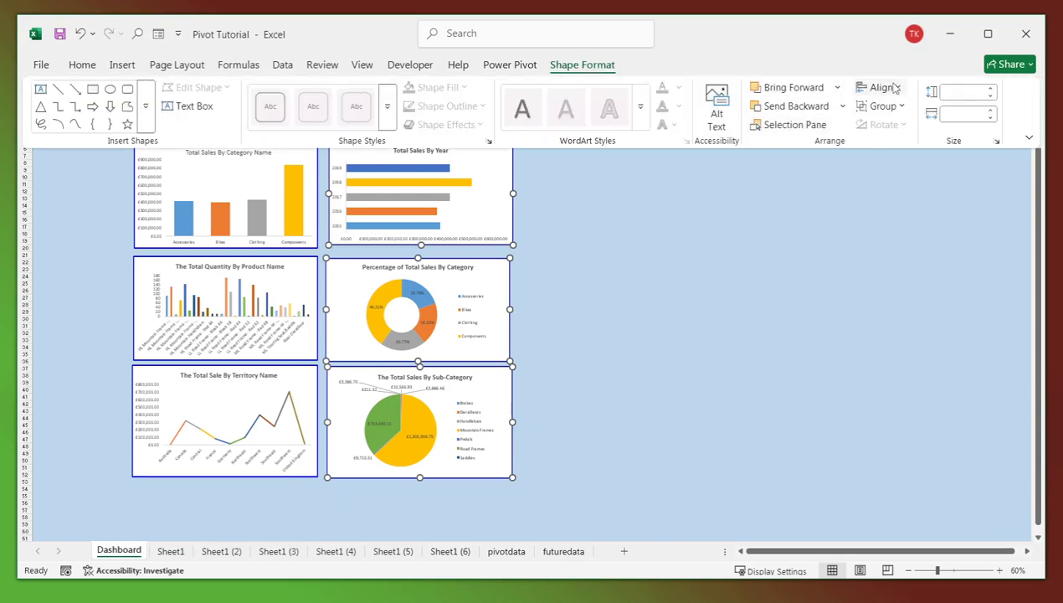
pyautogui.click(894, 88)
pyautogui.click(888, 107)
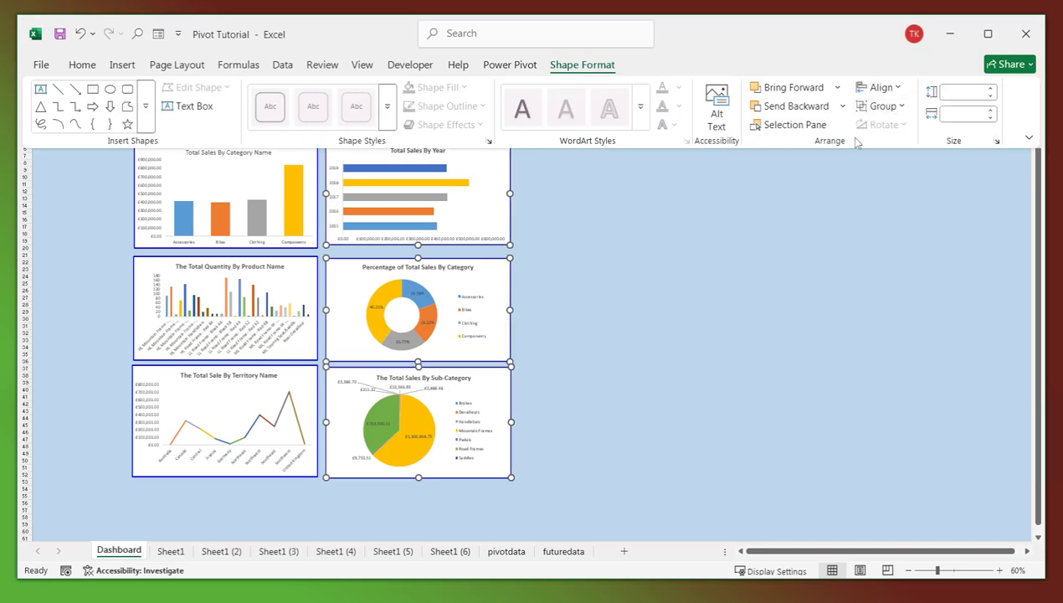
pyautogui.hotkey('ctrl', 'F1')
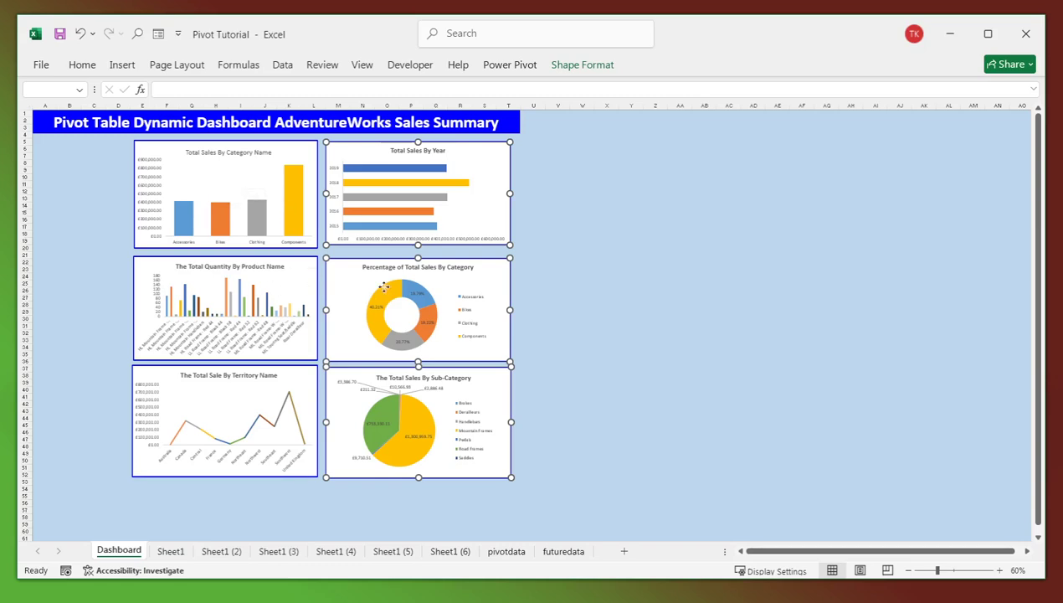
pyautogui.click(607, 276)
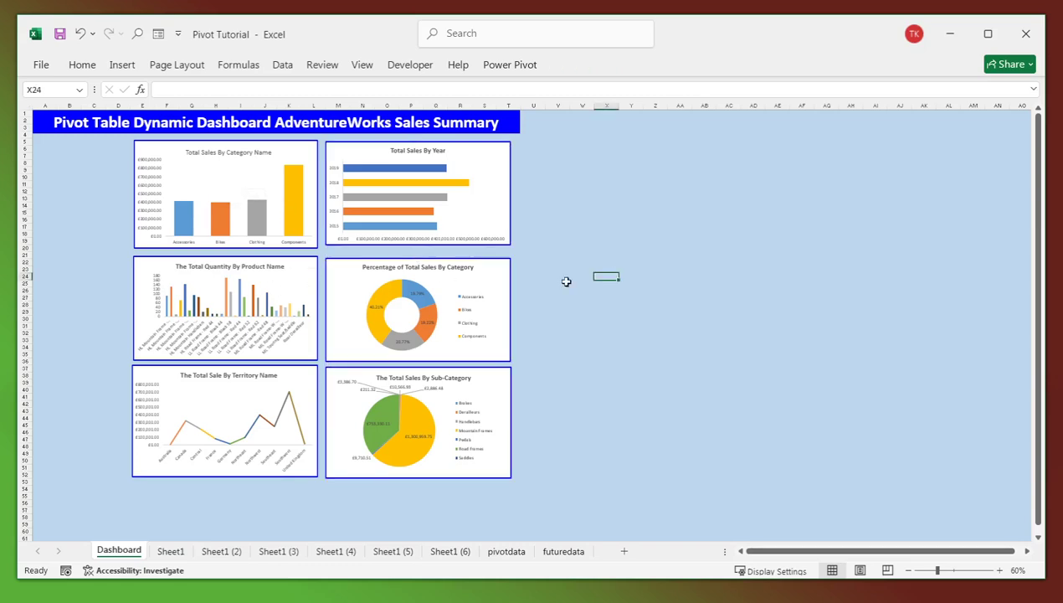
# - Align the left edges of the Total Sales By Category Name, Total Quantity By Product Name and Total Sale By Territory Name charts
pyautogui.click(300, 151)
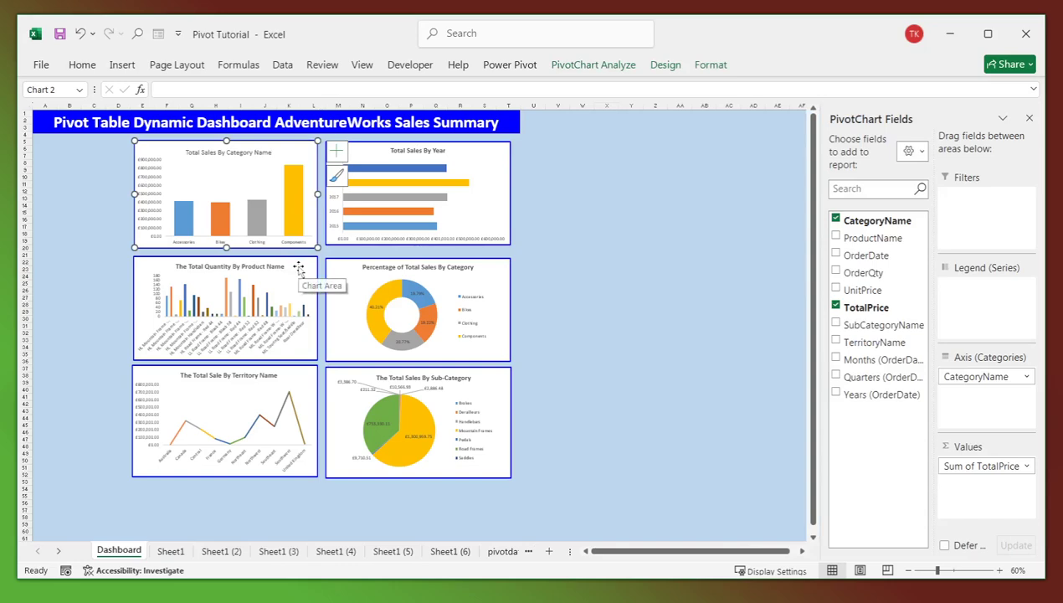
pyautogui.keyDown('ctrl'); pyautogui.click(298, 266); pyautogui.keyUp('ctrl')
pyautogui.keyDown('ctrl'); pyautogui.click(308, 373); pyautogui.keyUp('ctrl')
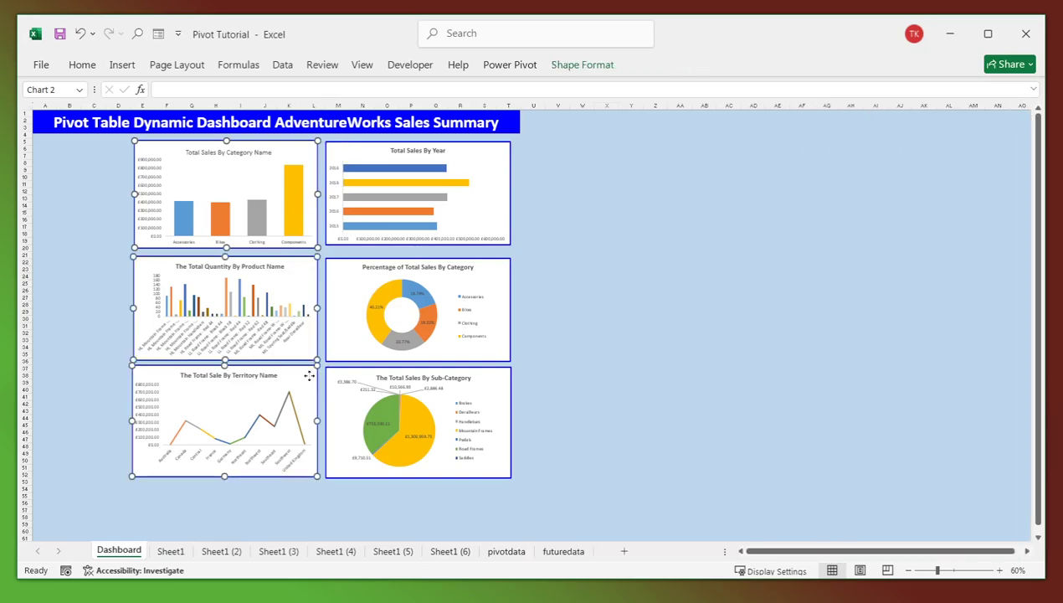
pyautogui.click(606, 67)
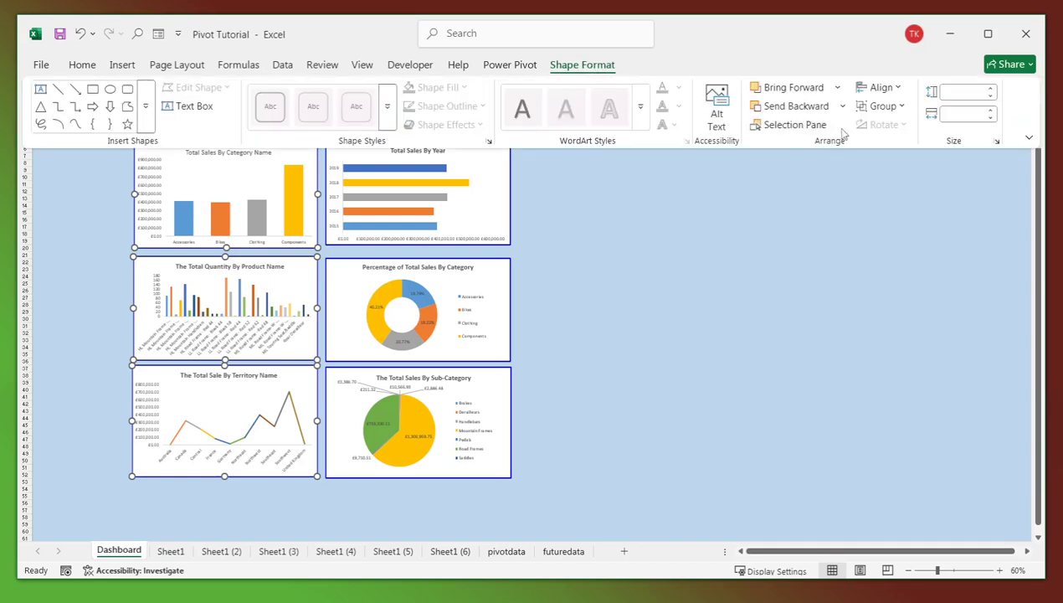
pyautogui.click(882, 87)
pyautogui.click(891, 114)
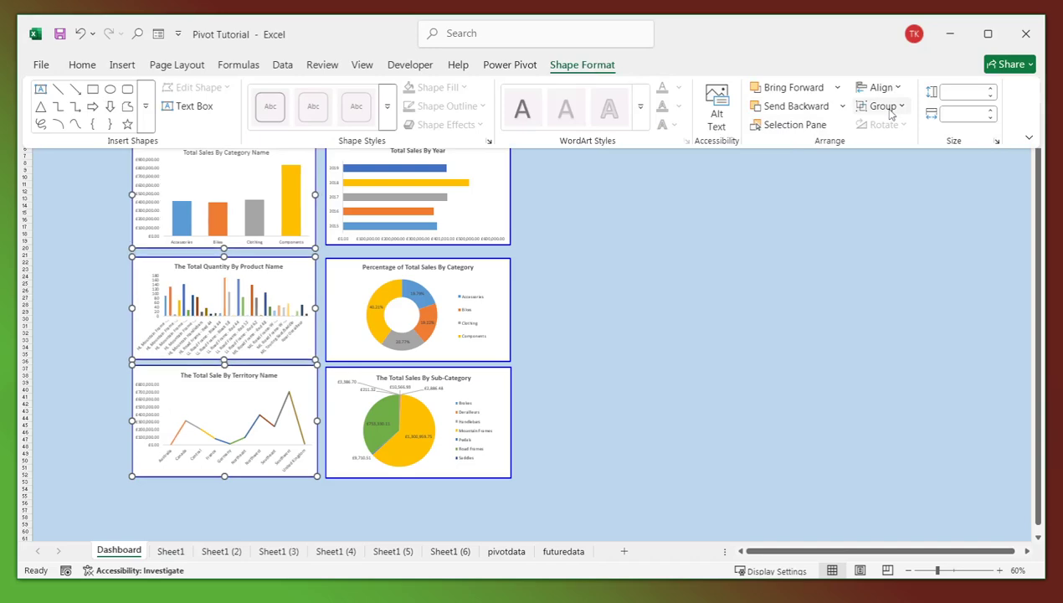
pyautogui.click(565, 275)
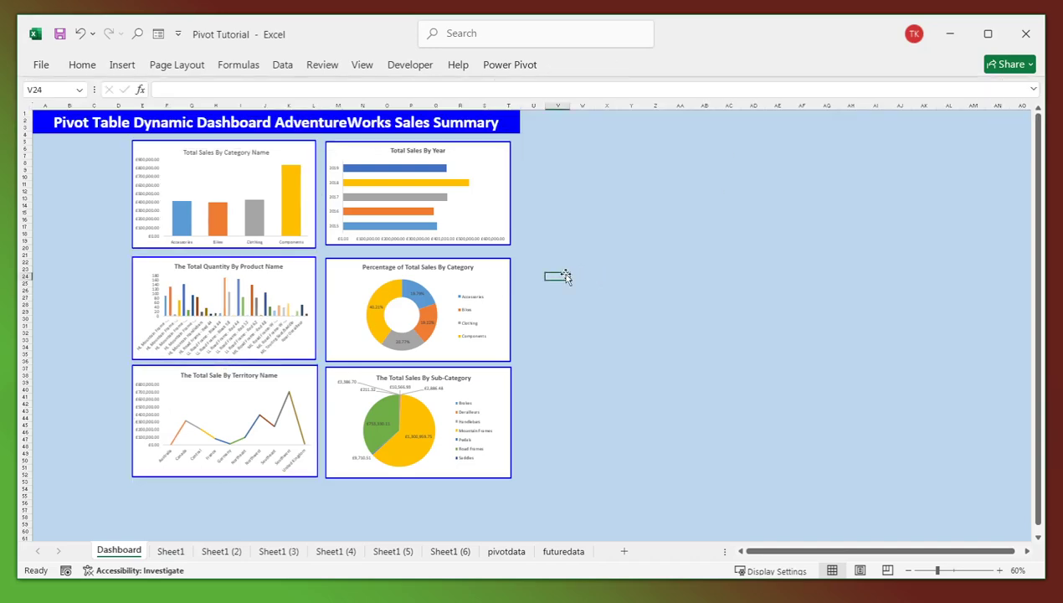
# - Distribute the Total Sales By Year, Percentage of Total Sales By Category and Total Sales By Sub-Category charts vertically
pyautogui.click(370, 150)
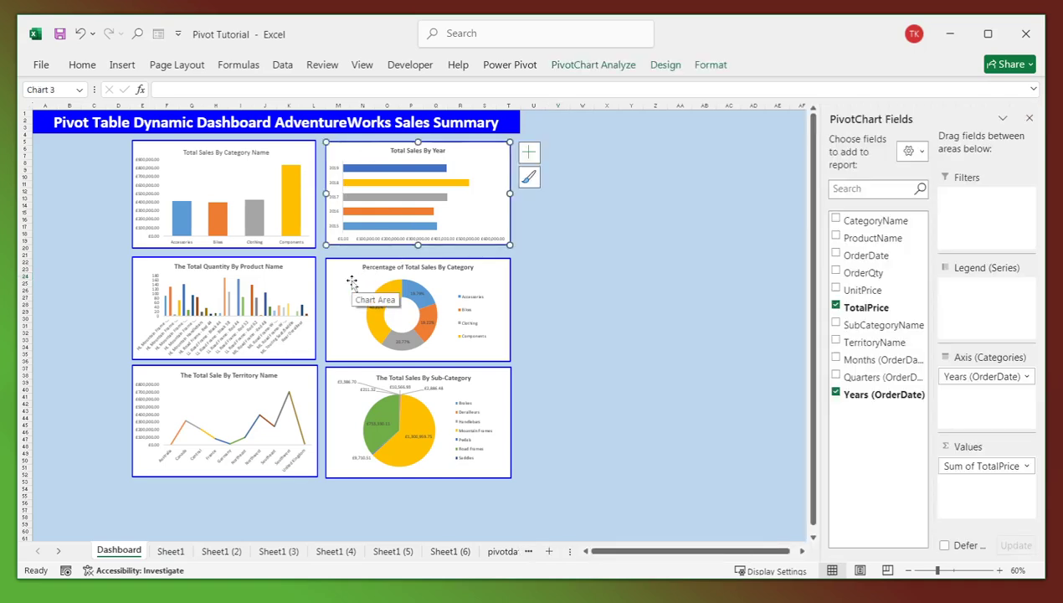
pyautogui.keyDown('ctrl'); pyautogui.click(349, 345); pyautogui.keyUp('ctrl')
pyautogui.keyDown('ctrl'); pyautogui.click(340, 378); pyautogui.keyUp('ctrl')
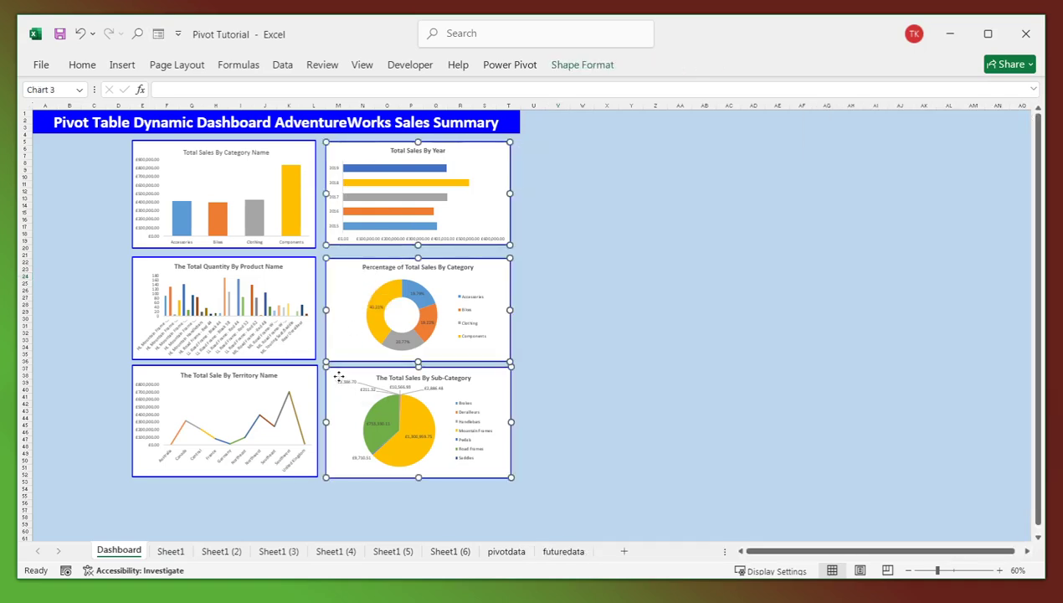
pyautogui.click(589, 65)
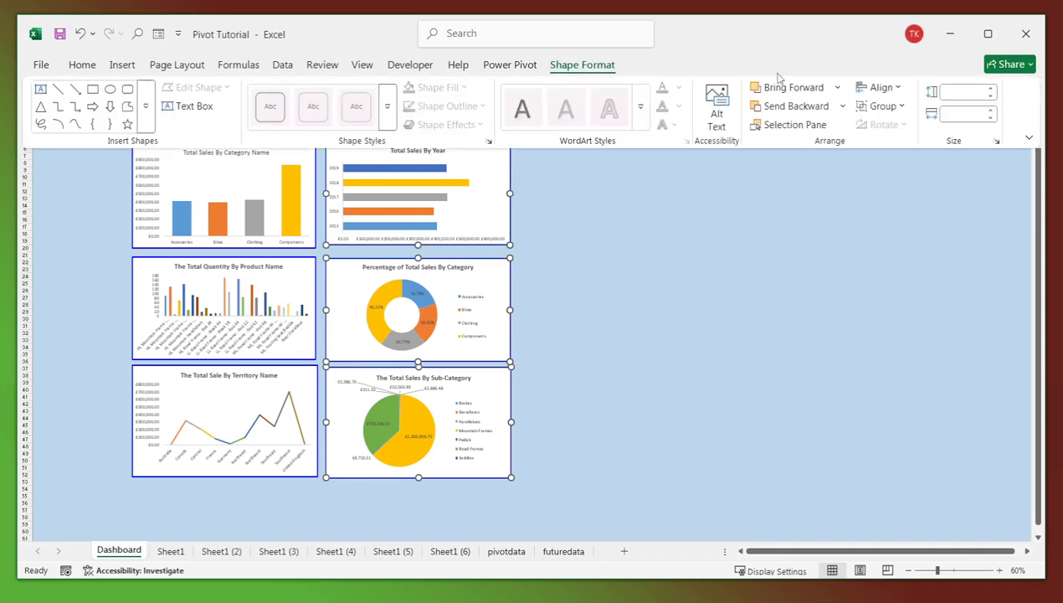
pyautogui.click(892, 88)
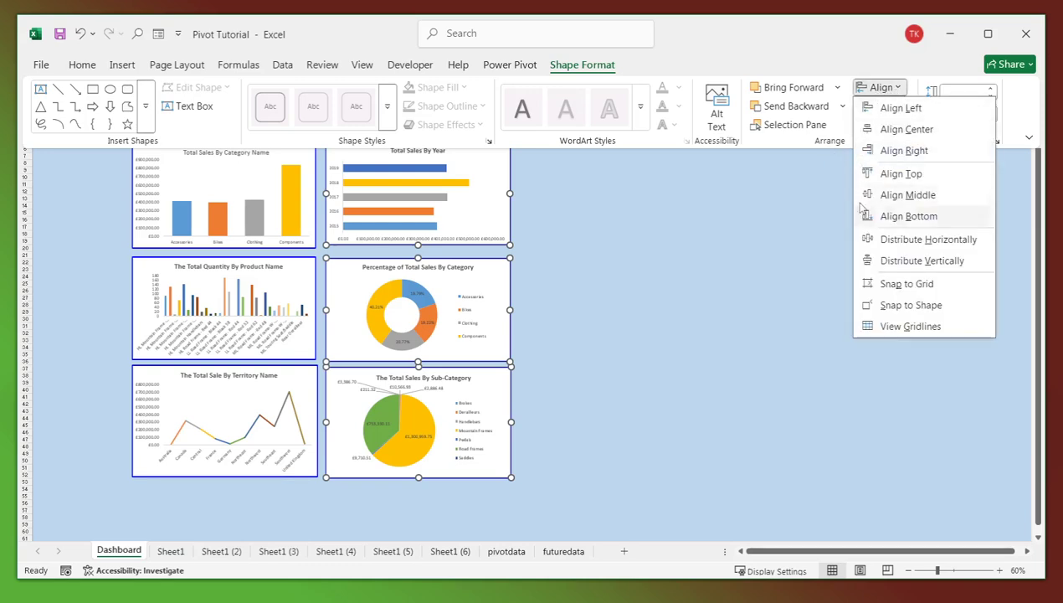
pyautogui.click(902, 261)
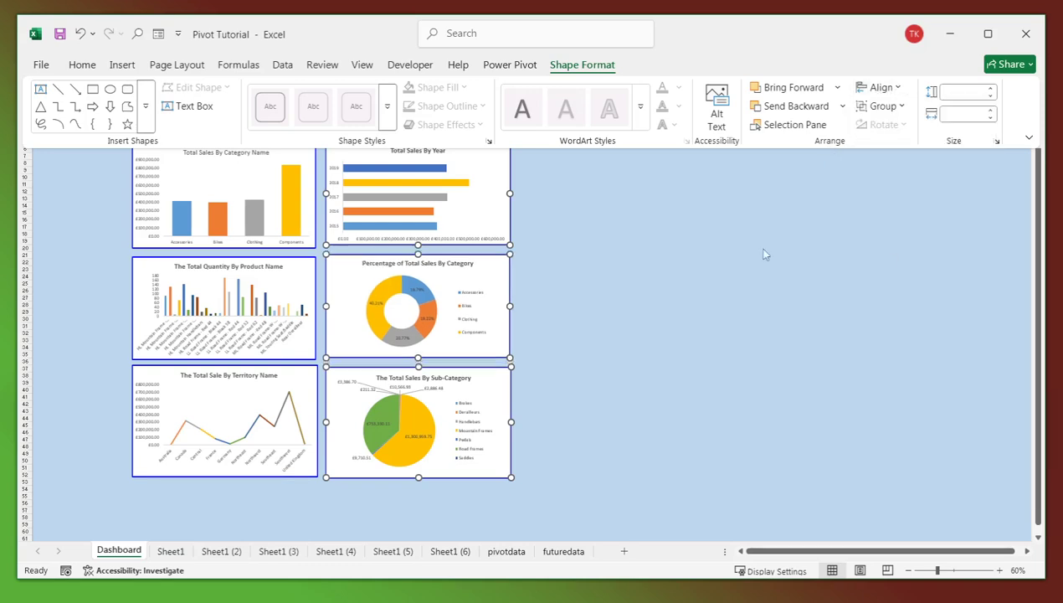
# - Distribute the Total Sales By Category Name, Total Quantity By Product Name and Total Sale By Territory Name charts vertically
pyautogui.click(280, 159)
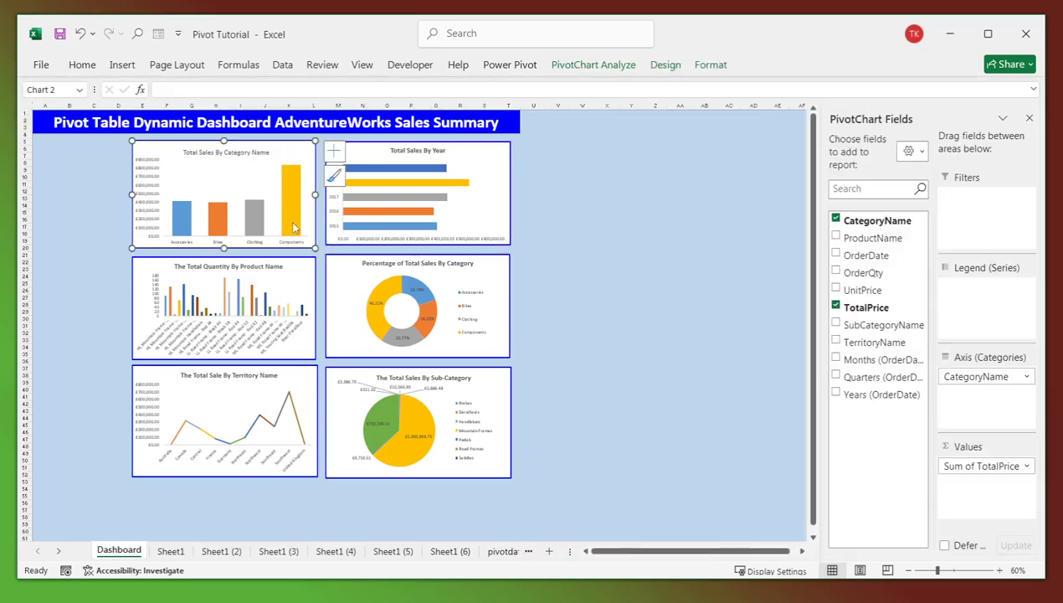
pyautogui.keyDown('ctrl'); pyautogui.click(298, 274); pyautogui.keyUp('ctrl')
pyautogui.keyDown('ctrl'); pyautogui.click(295, 376); pyautogui.keyUp('ctrl')
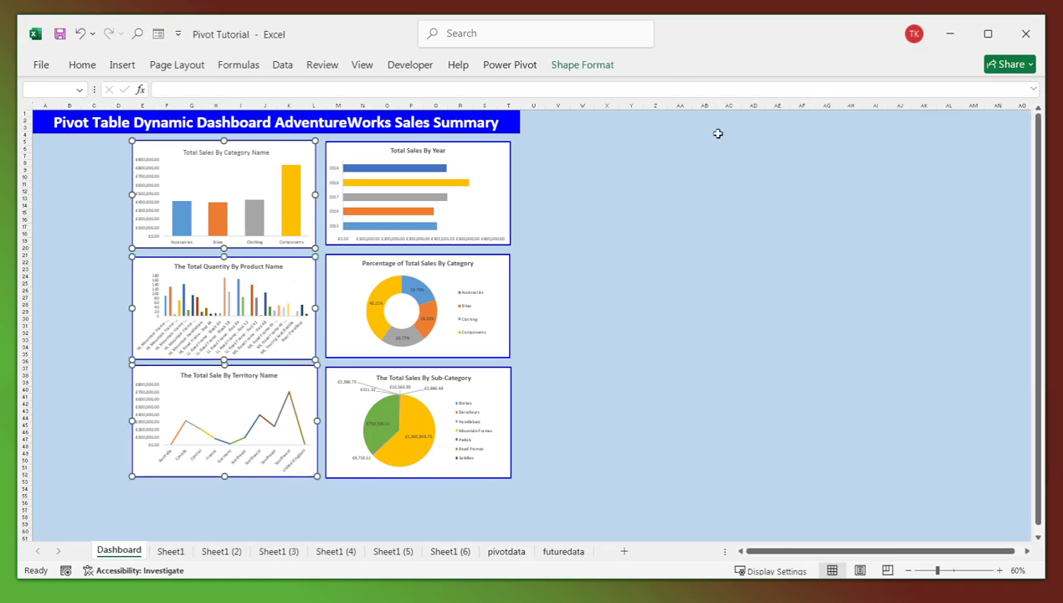
pyautogui.click(582, 64)
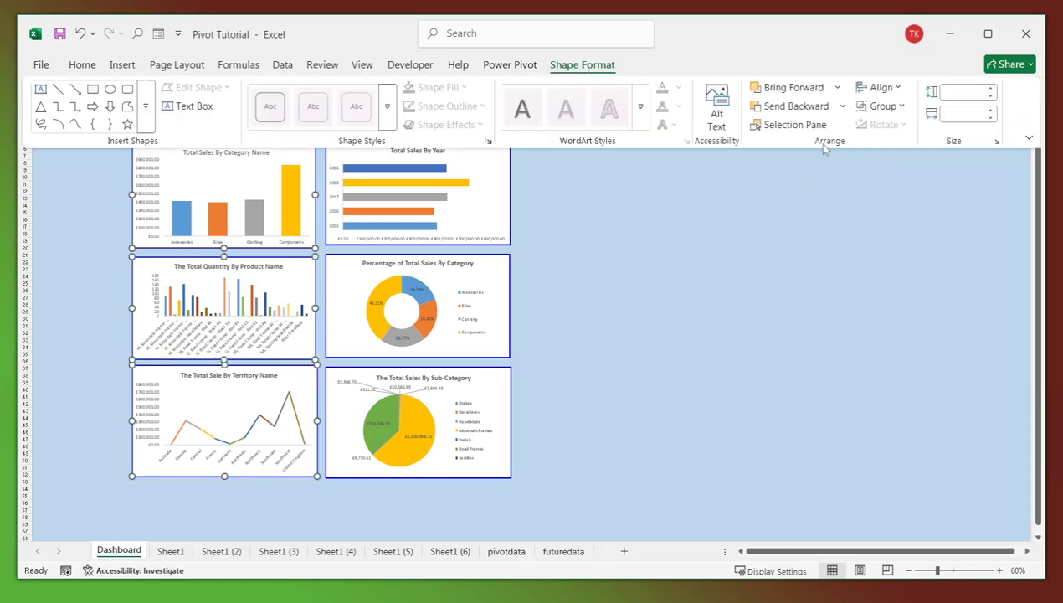
pyautogui.click(879, 87)
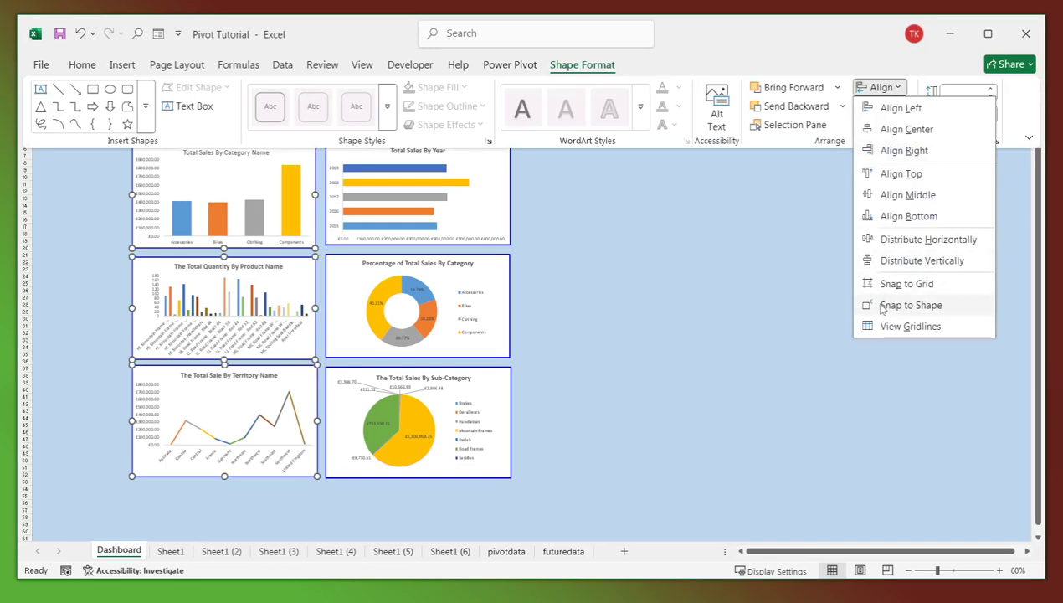
pyautogui.click(881, 260)
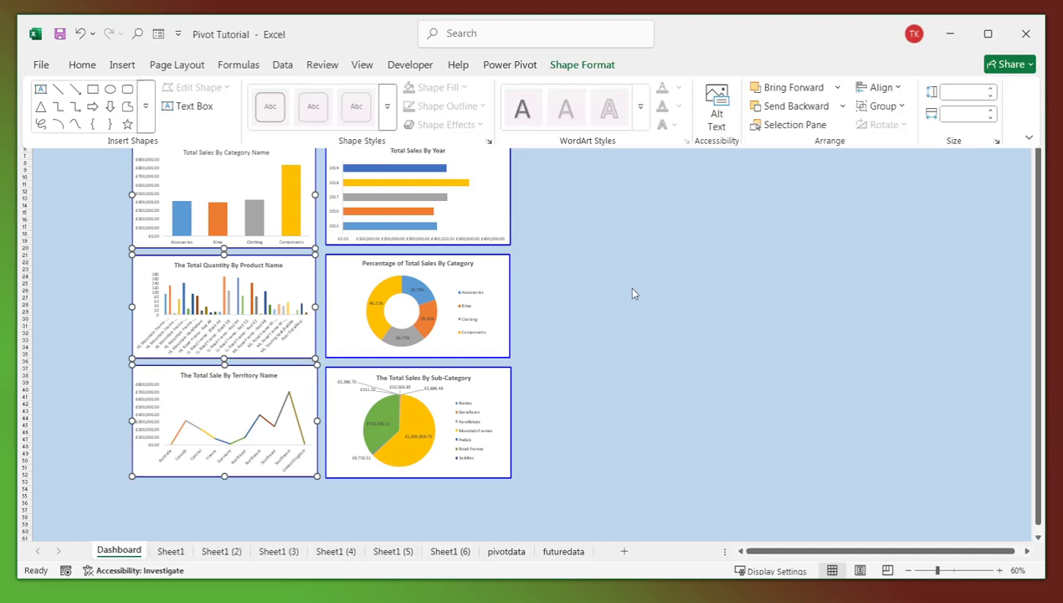
pyautogui.click(593, 255)
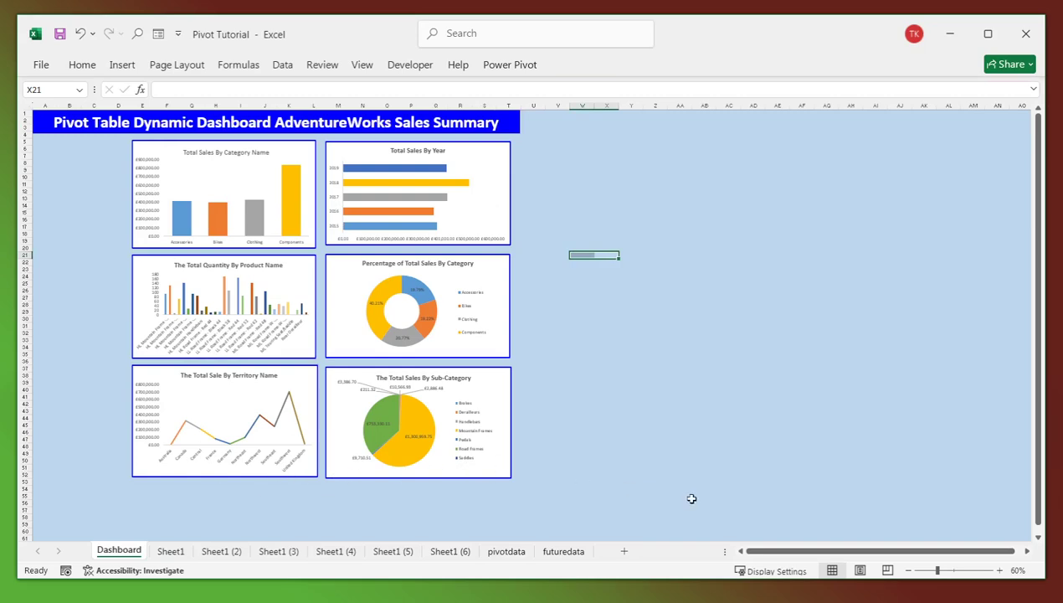
# - Select all six dashboard charts and shift them together slightly to the right, leaving more room beside the first chart column
pyautogui.click(283, 154)
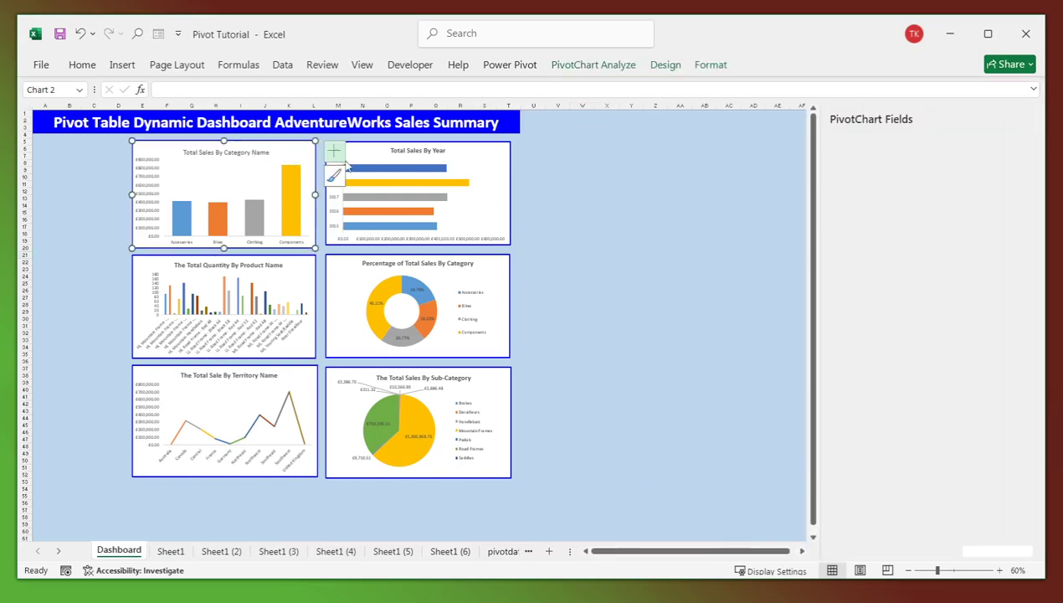
pyautogui.keyDown('ctrl'); pyautogui.click(360, 156); pyautogui.keyUp('ctrl')
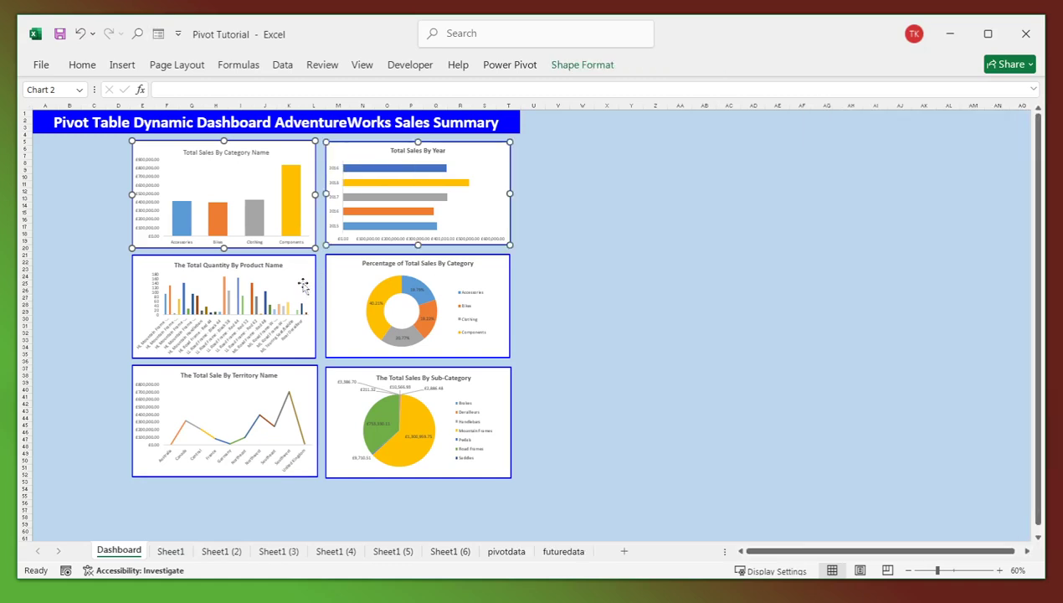
pyautogui.keyDown('ctrl'); pyautogui.click(300, 278); pyautogui.keyUp('ctrl')
pyautogui.keyDown('ctrl'); pyautogui.click(331, 269); pyautogui.keyUp('ctrl')
pyautogui.keyDown('ctrl'); pyautogui.click(298, 378); pyautogui.keyUp('ctrl')
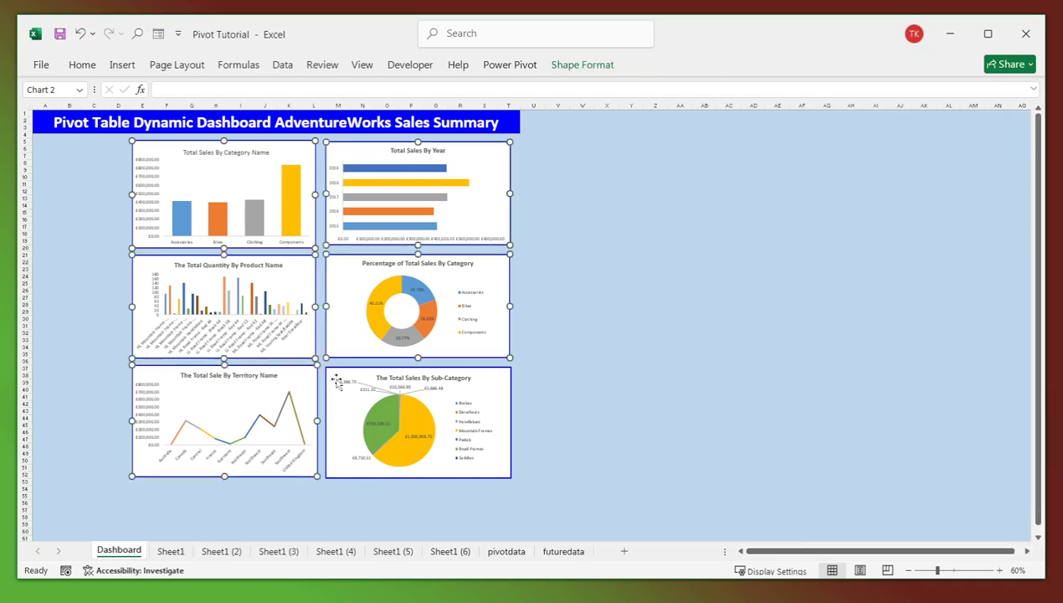
pyautogui.keyDown('ctrl'); pyautogui.click(336, 379); pyautogui.keyUp('ctrl')
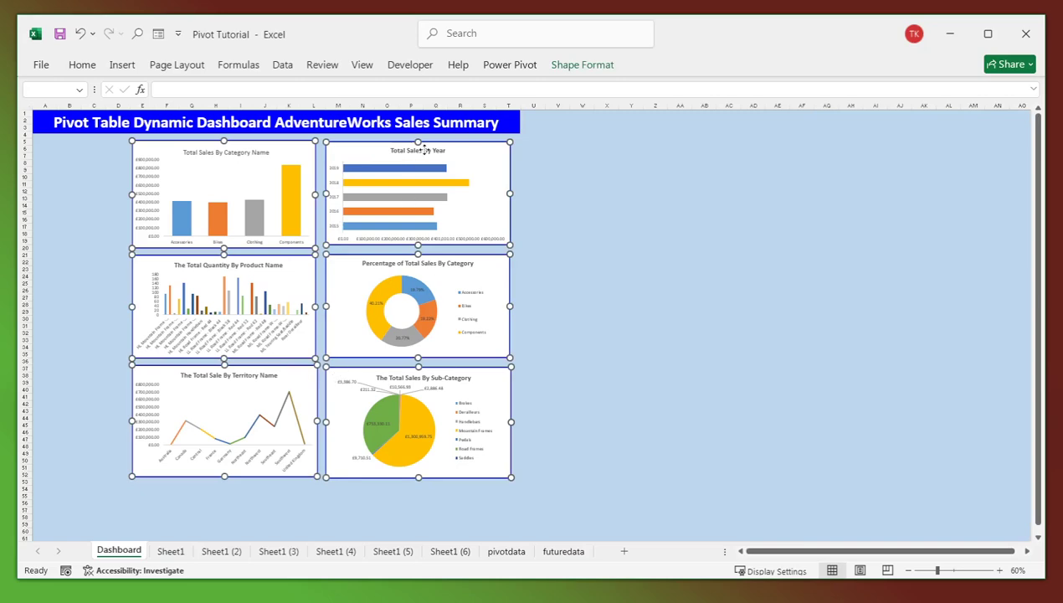
pyautogui.moveTo(369, 149); pyautogui.dragTo(391, 149)
# - Widen the dashboard title banner so its right edge lines up with the second column of charts
pyautogui.click(507, 123)
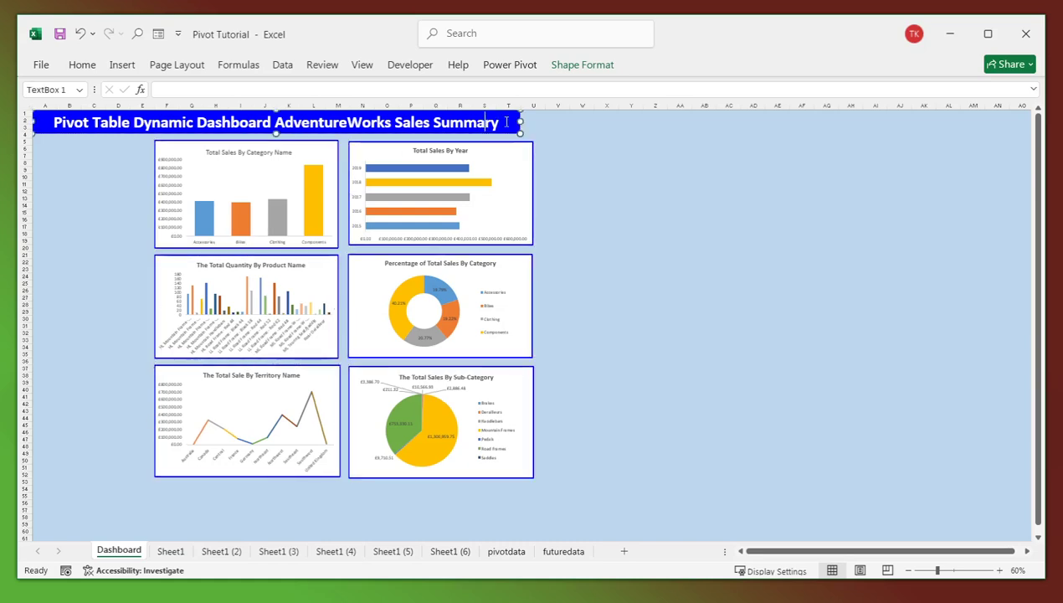
pyautogui.moveTo(520, 122); pyautogui.dragTo(533, 121)
pyautogui.click(81, 177)
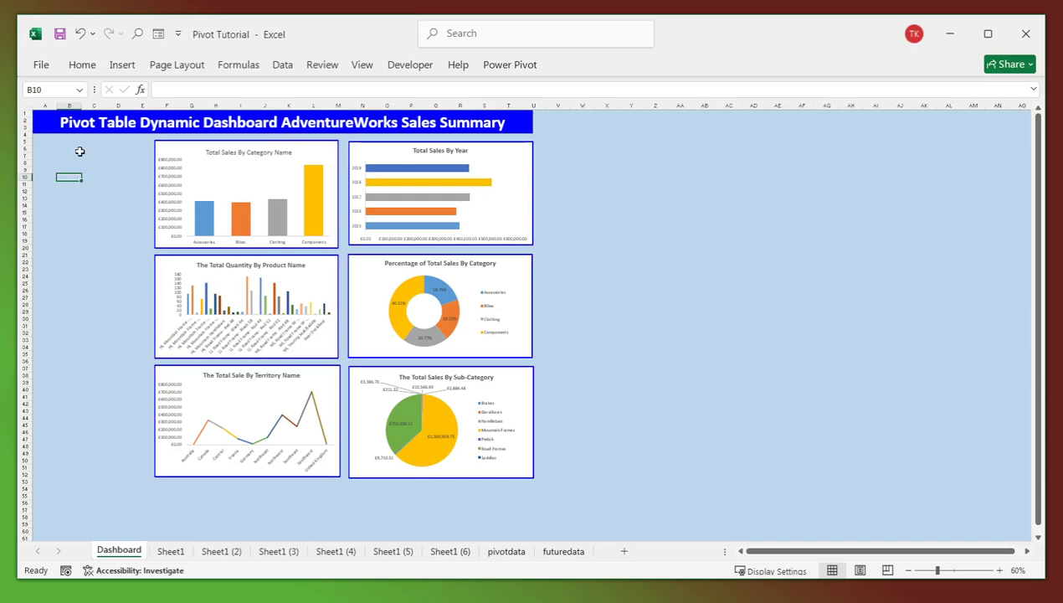
pyautogui.click(80, 150)
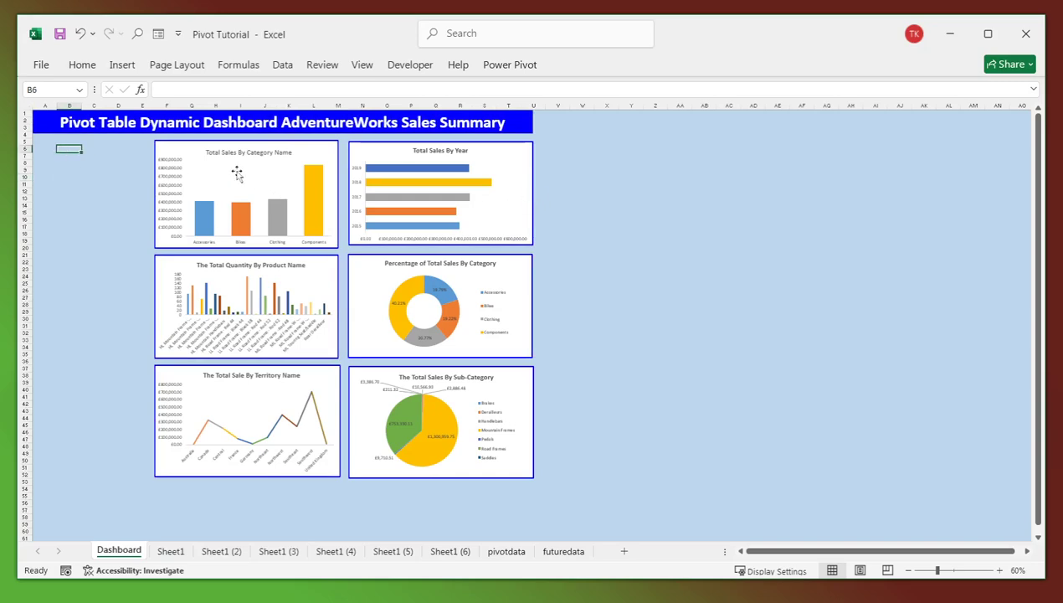
# - Insert slicers for CategoryName, ProductName, SubCategoryName, TerritoryName and Years (OrderDate) from the Total Sales By Category Name chart
pyautogui.click(307, 153)
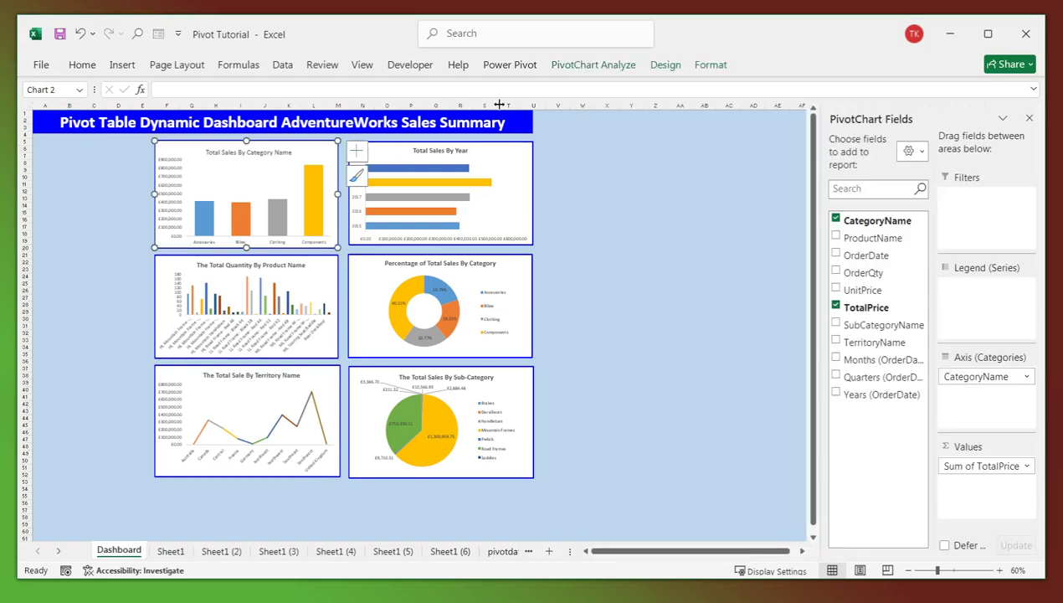
pyautogui.click(123, 64)
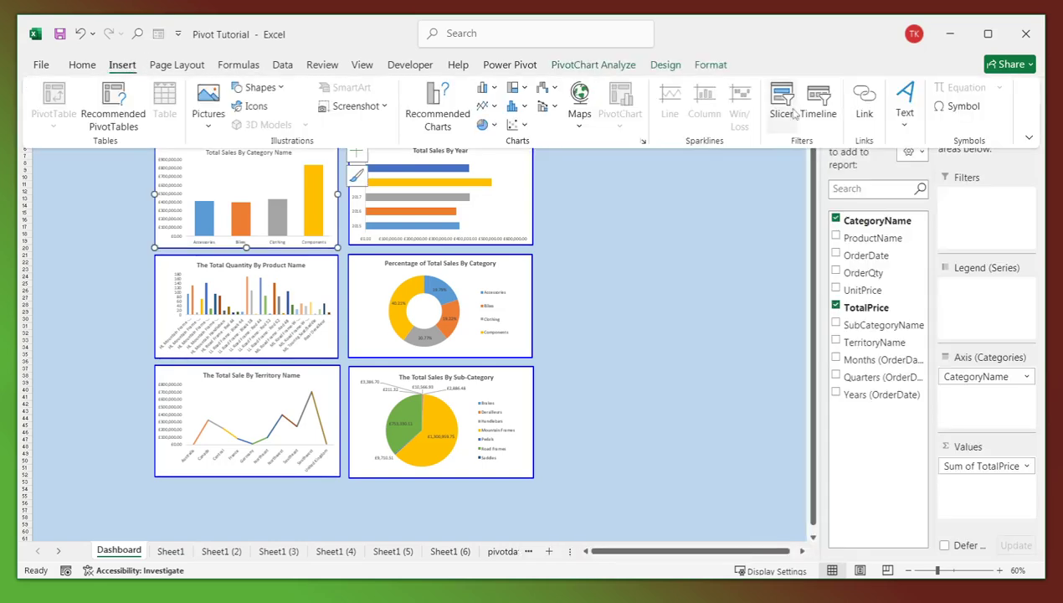
pyautogui.click(780, 116)
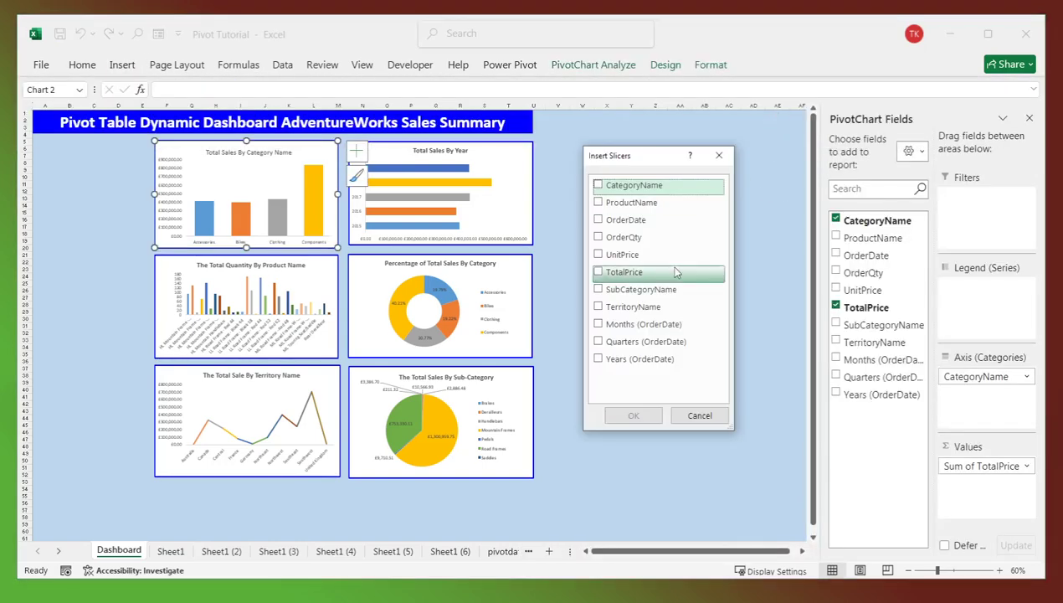
pyautogui.click(599, 187)
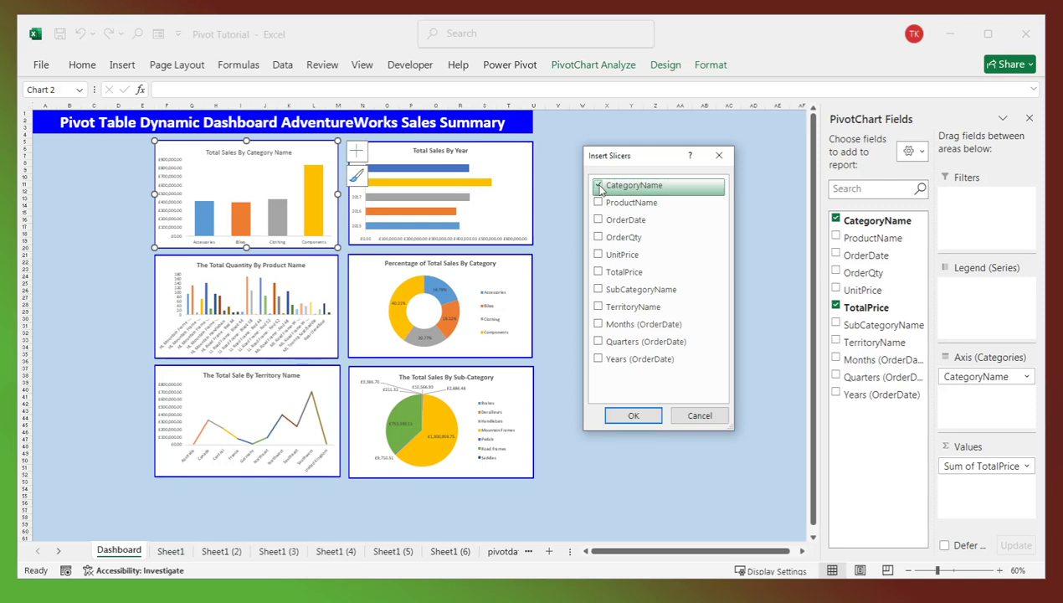
pyautogui.click(599, 204)
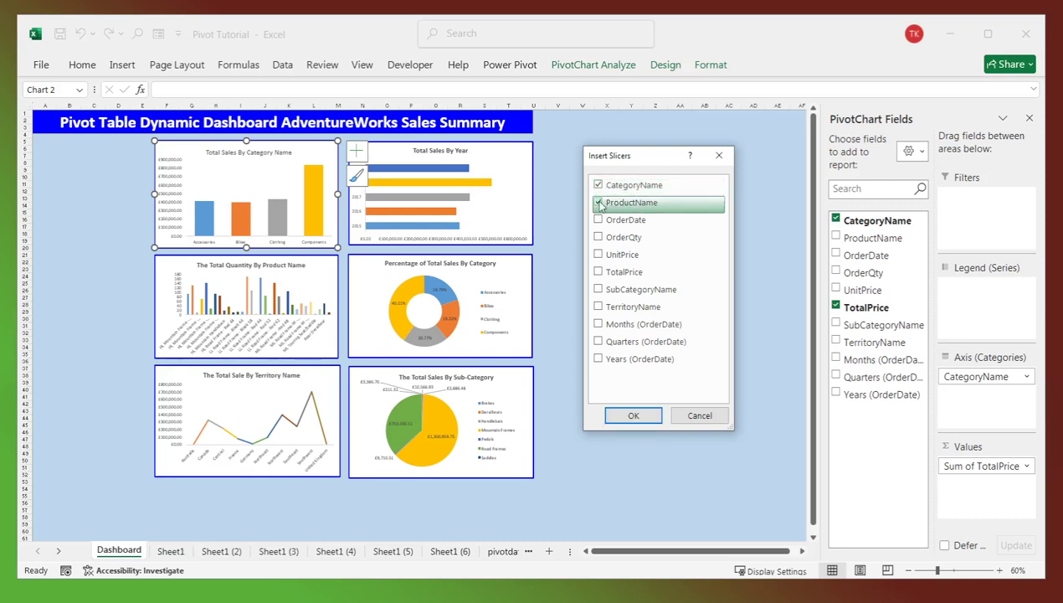
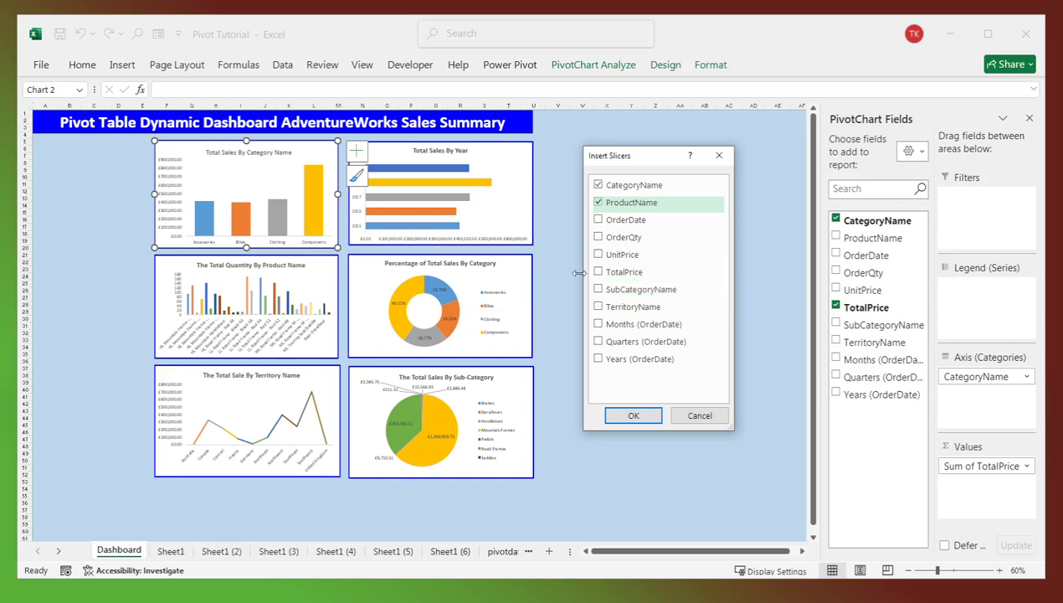
pyautogui.click(596, 294)
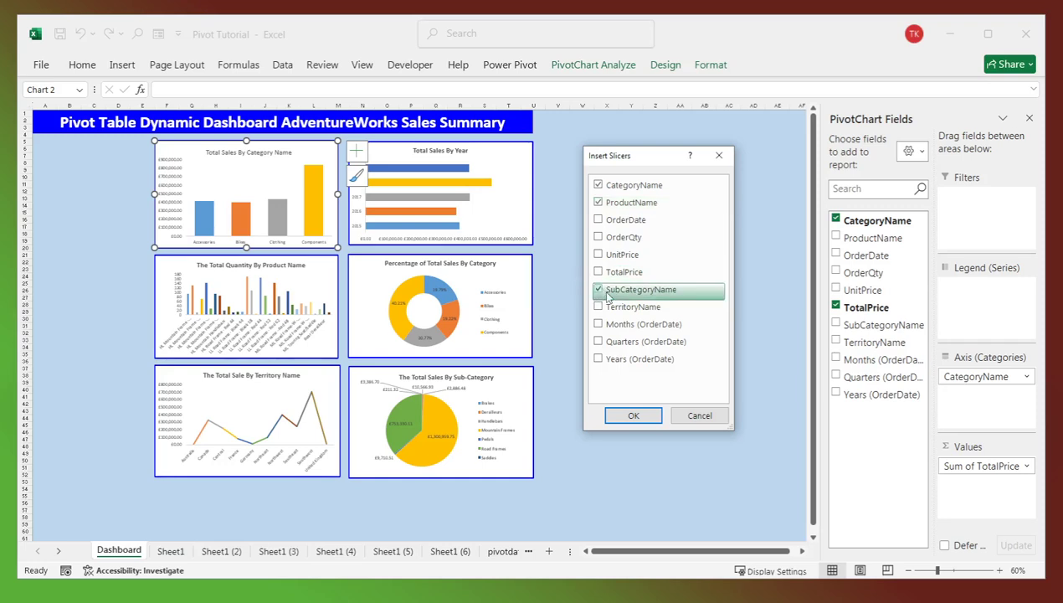
pyautogui.click(599, 308)
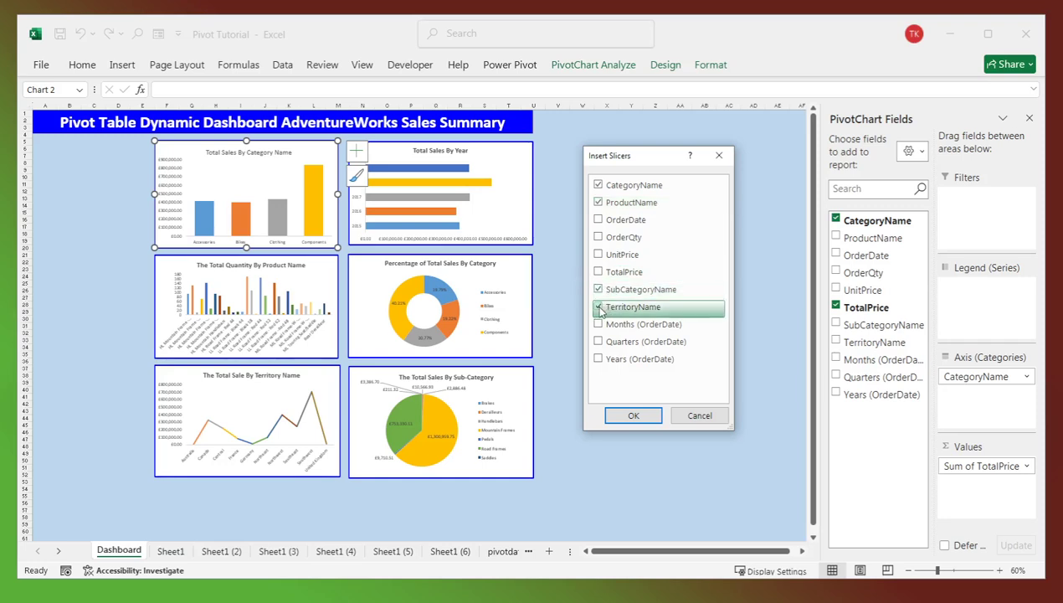
pyautogui.click(598, 362)
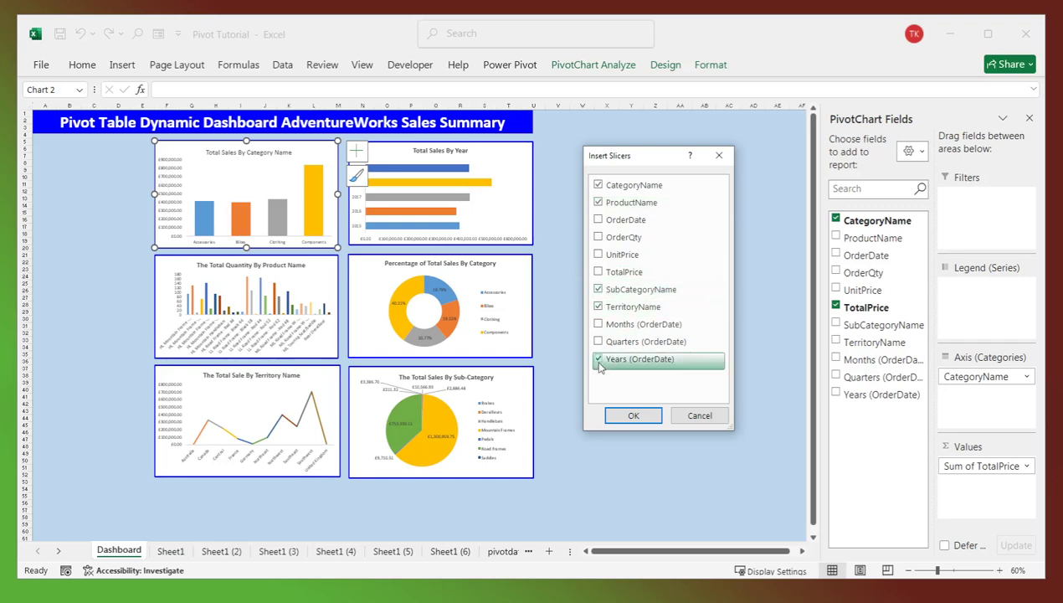
pyautogui.click(635, 416)
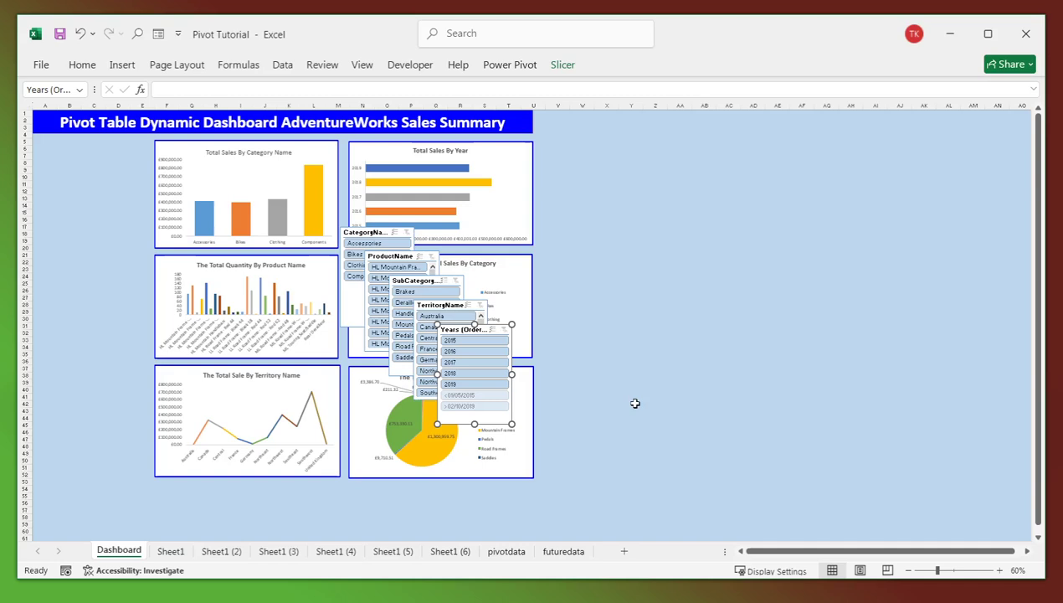
# - Place the CategoryName slicer beside the Total Sales By Category Name chart, widen it to fill the gap and shorten it to fit its items
pyautogui.click(373, 234)
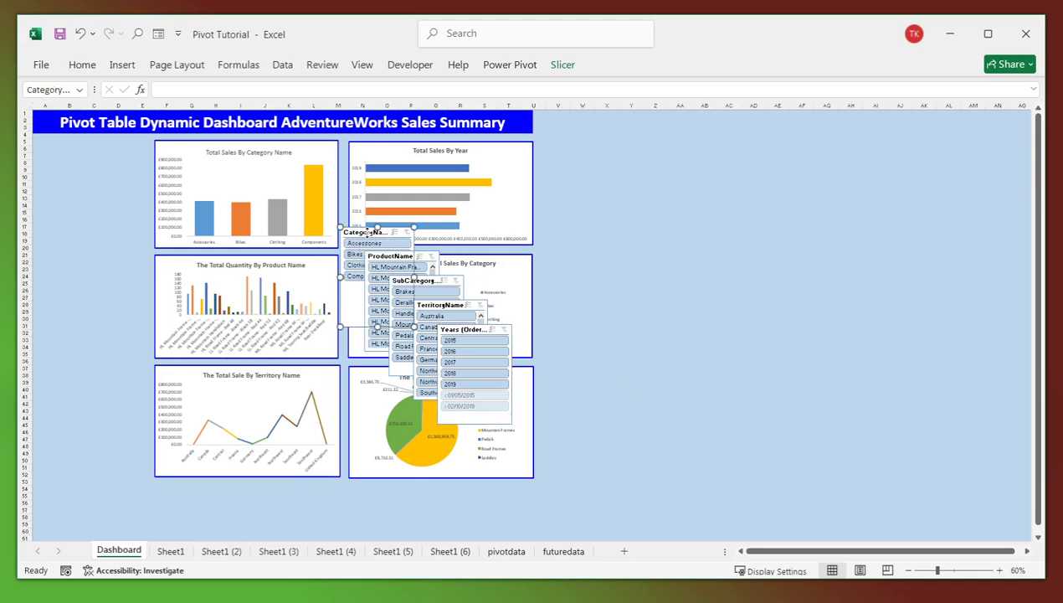
pyautogui.moveTo(373, 235); pyautogui.dragTo(67, 145)
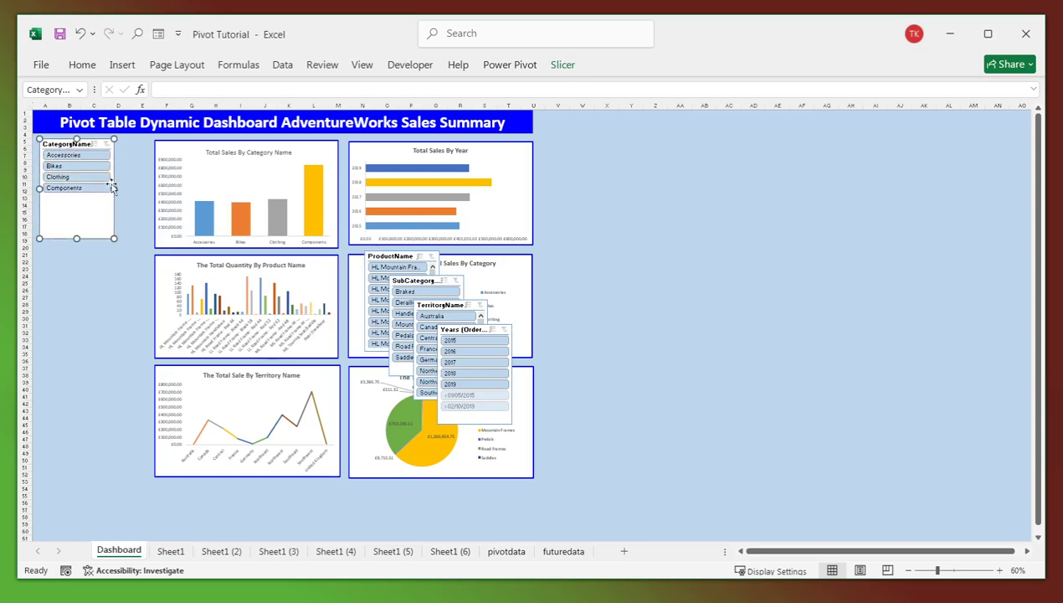
pyautogui.moveTo(113, 188); pyautogui.dragTo(142, 186)
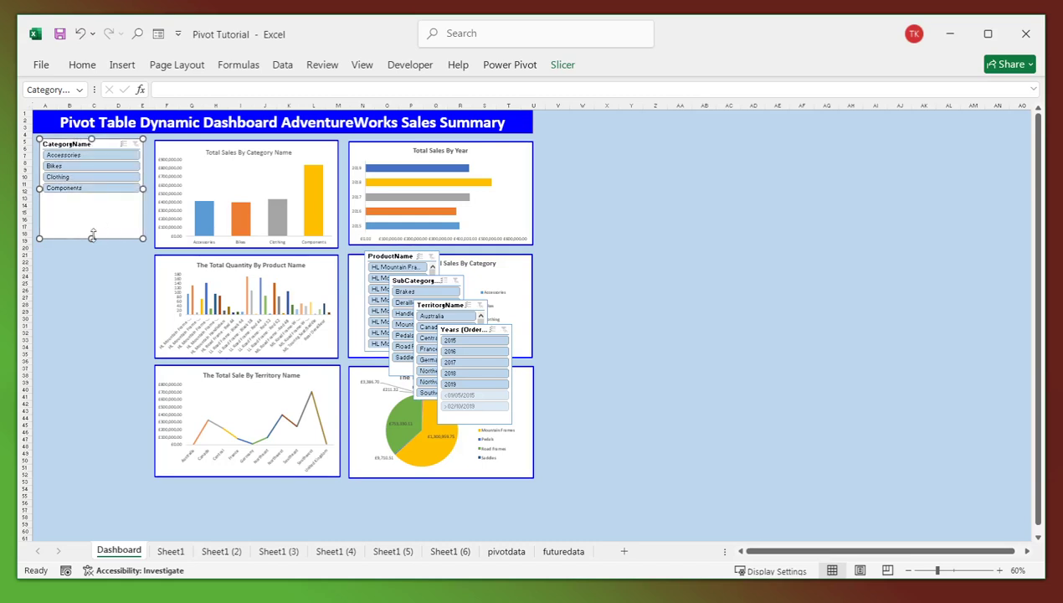
pyautogui.moveTo(94, 222); pyautogui.dragTo(101, 201)
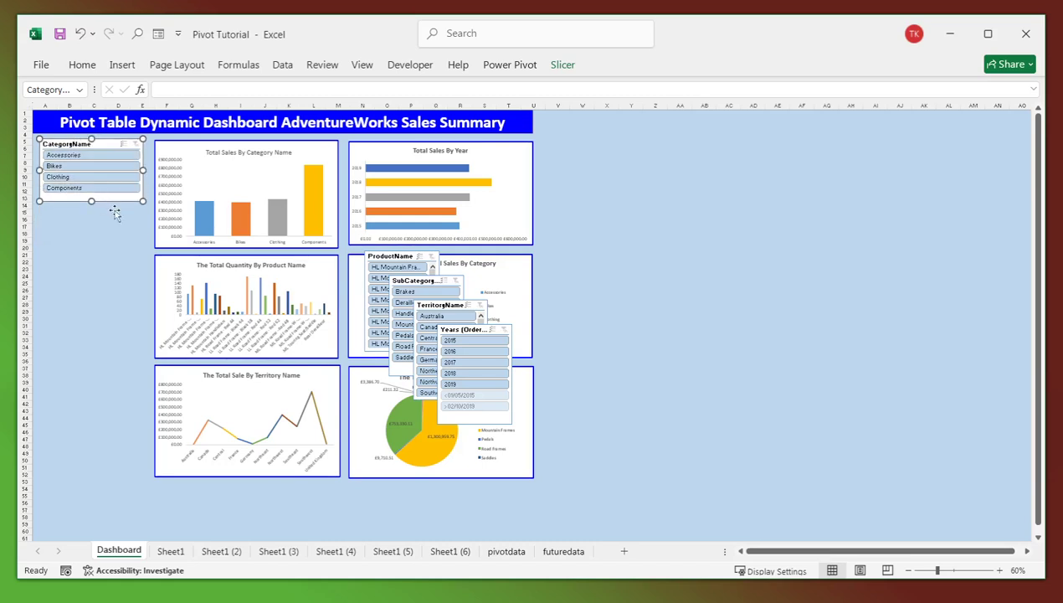
# - Place the ProductName slicer directly below the CategoryName slicer and resize it to about the same width and height
pyautogui.moveTo(390, 255); pyautogui.dragTo(62, 210)
pyautogui.moveTo(75, 307); pyautogui.dragTo(77, 272)
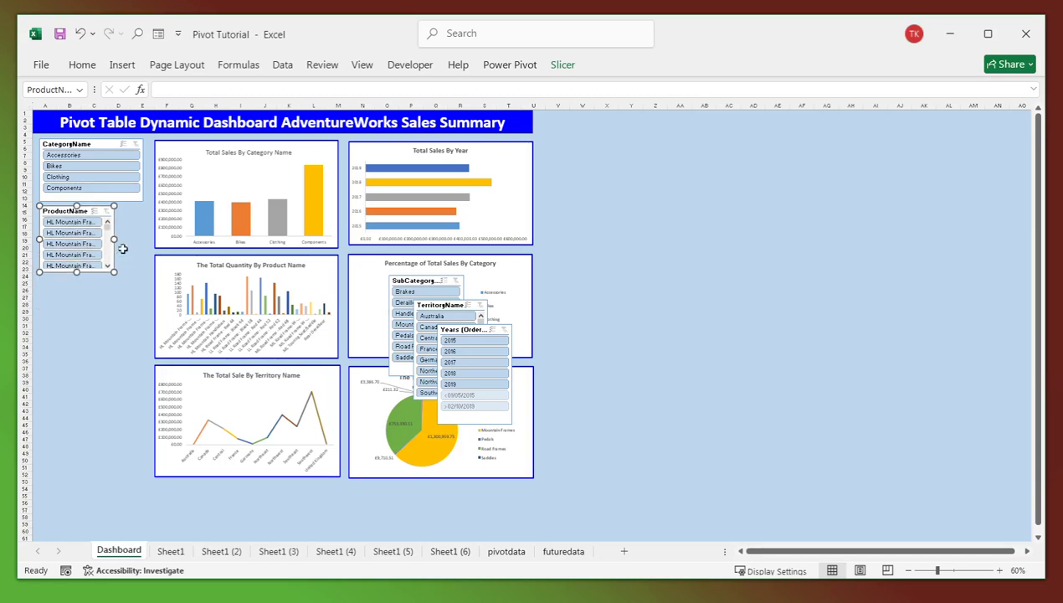
pyautogui.moveTo(115, 240); pyautogui.dragTo(142, 238)
# - Place the SubCategoryName slicer directly below the ProductName slicer and resize it to match the slicers above
pyautogui.moveTo(421, 278); pyautogui.dragTo(71, 280)
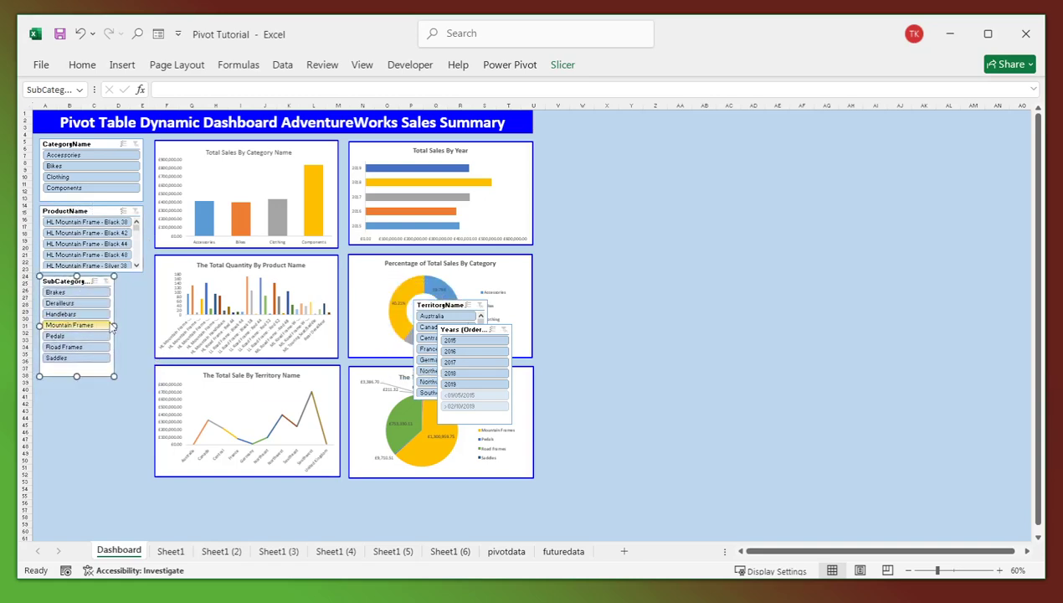
pyautogui.moveTo(113, 326); pyautogui.dragTo(143, 317)
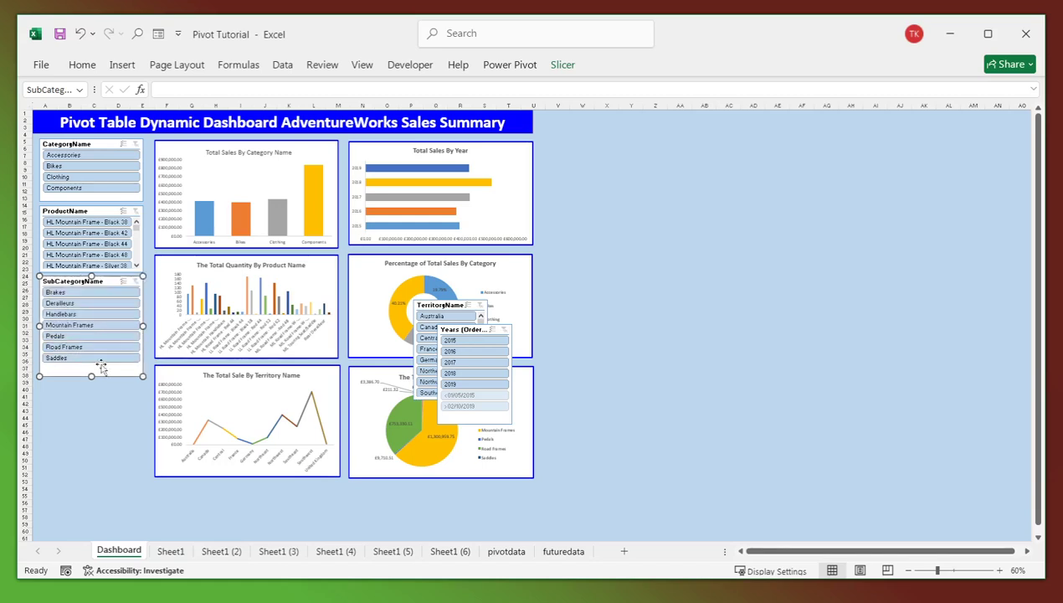
pyautogui.moveTo(92, 377); pyautogui.dragTo(95, 339)
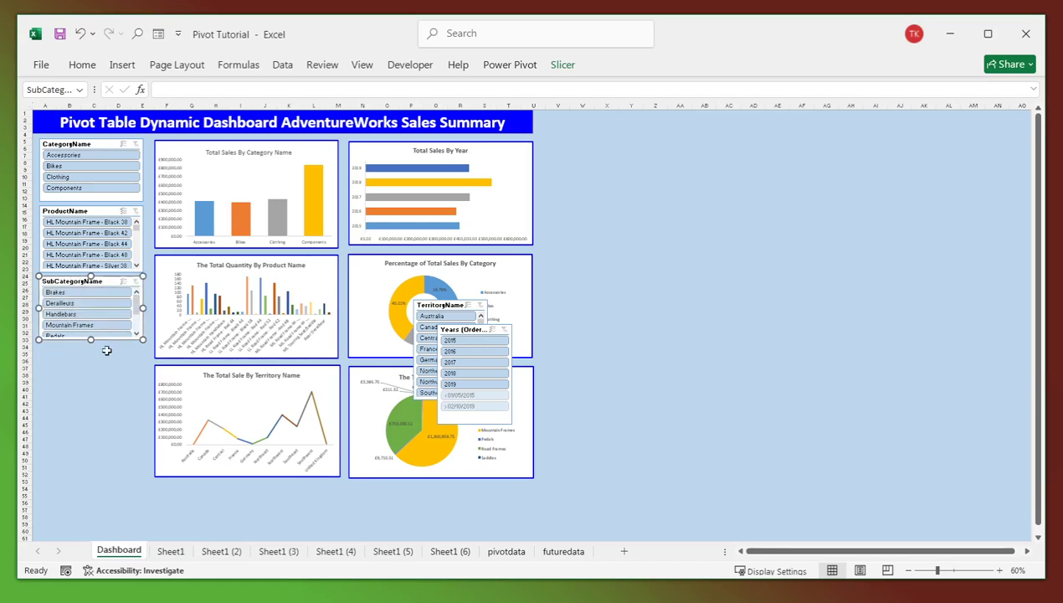
# - Move the CategoryName, ProductName and SubCategoryName slicers down together so the lowest one ends near the bottom of the chart grid
pyautogui.keyDown('ctrl'); pyautogui.click(97, 211); pyautogui.keyUp('ctrl')
pyautogui.keyDown('ctrl'); pyautogui.click(101, 147); pyautogui.keyUp('ctrl')
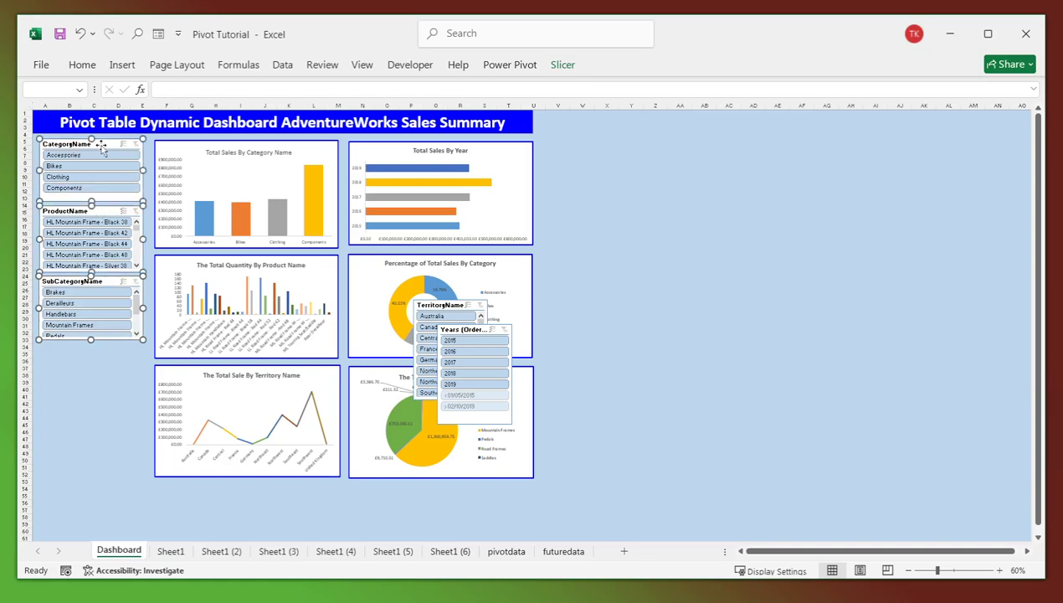
pyautogui.moveTo(101, 147); pyautogui.dragTo(103, 276)
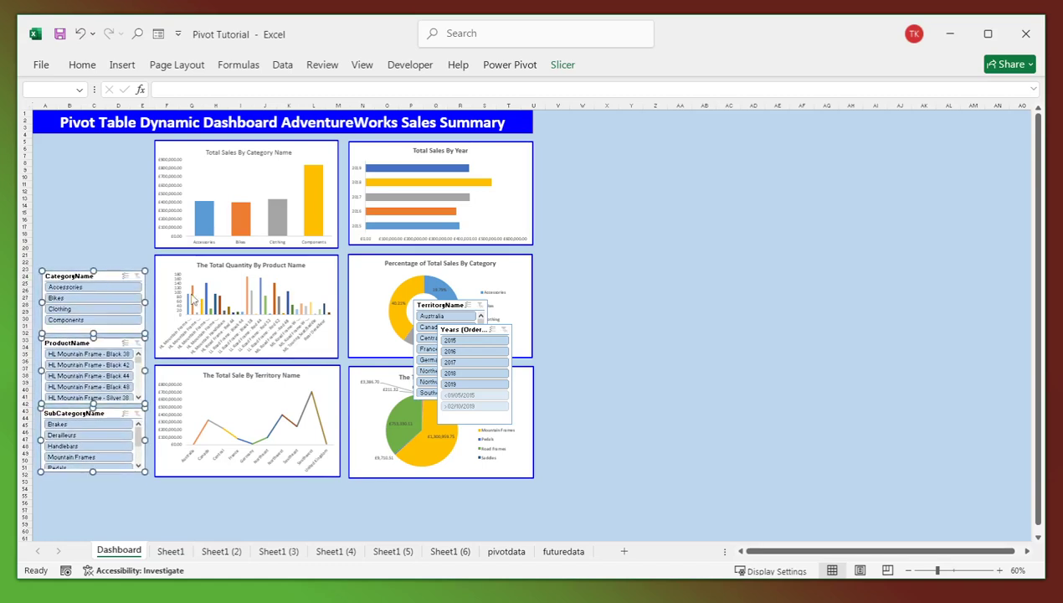
pyautogui.click(67, 241)
# - Place the Years (OrderDate) slicer just under the title banner above the CategoryName slicer, then widen and shorten it
pyautogui.moveTo(469, 330); pyautogui.dragTo(72, 143)
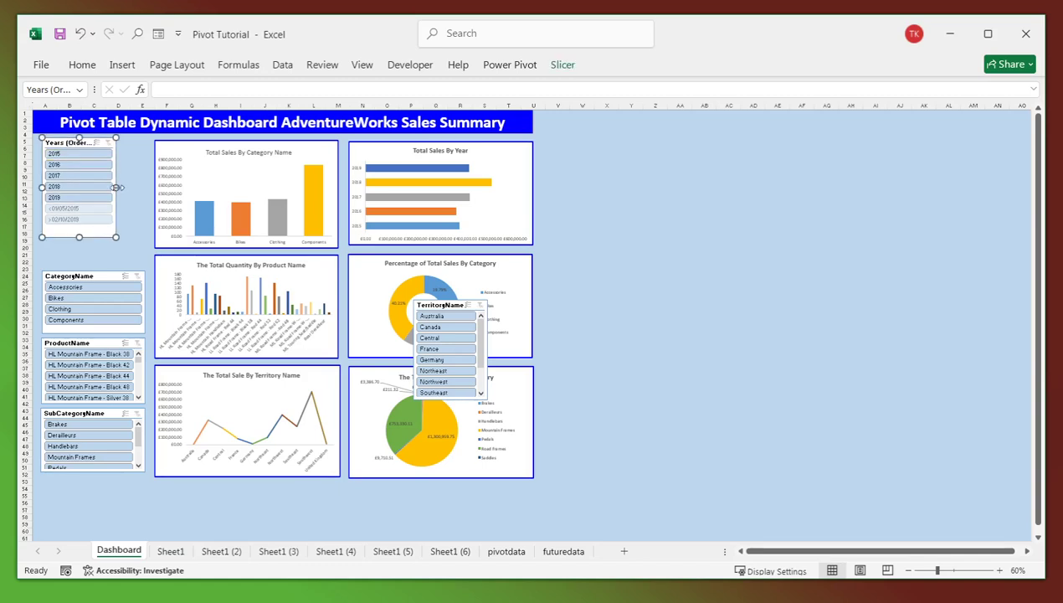
pyautogui.moveTo(118, 188); pyautogui.dragTo(147, 186)
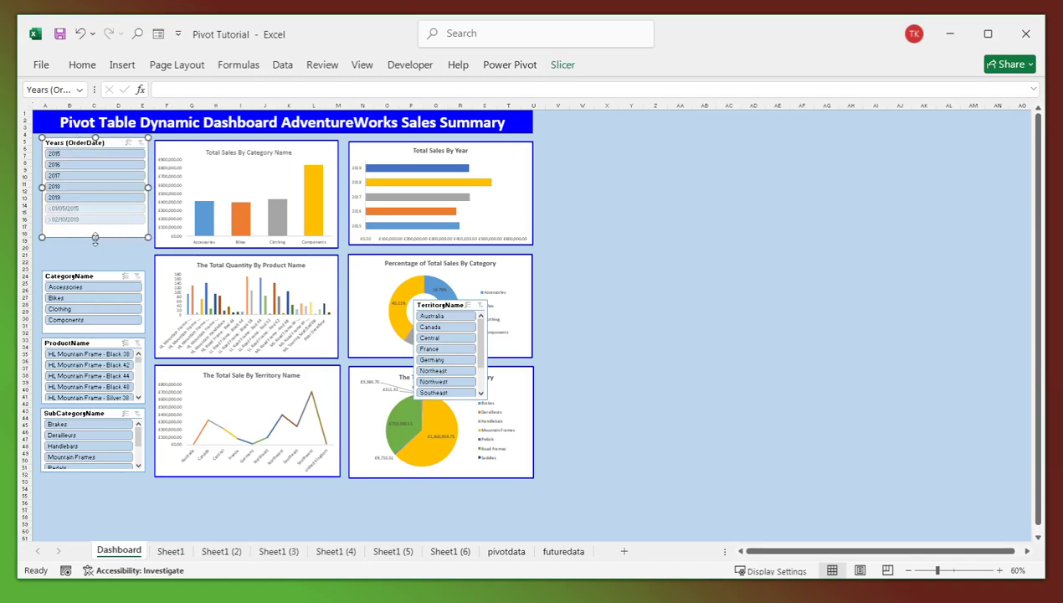
pyautogui.moveTo(96, 238); pyautogui.dragTo(95, 198)
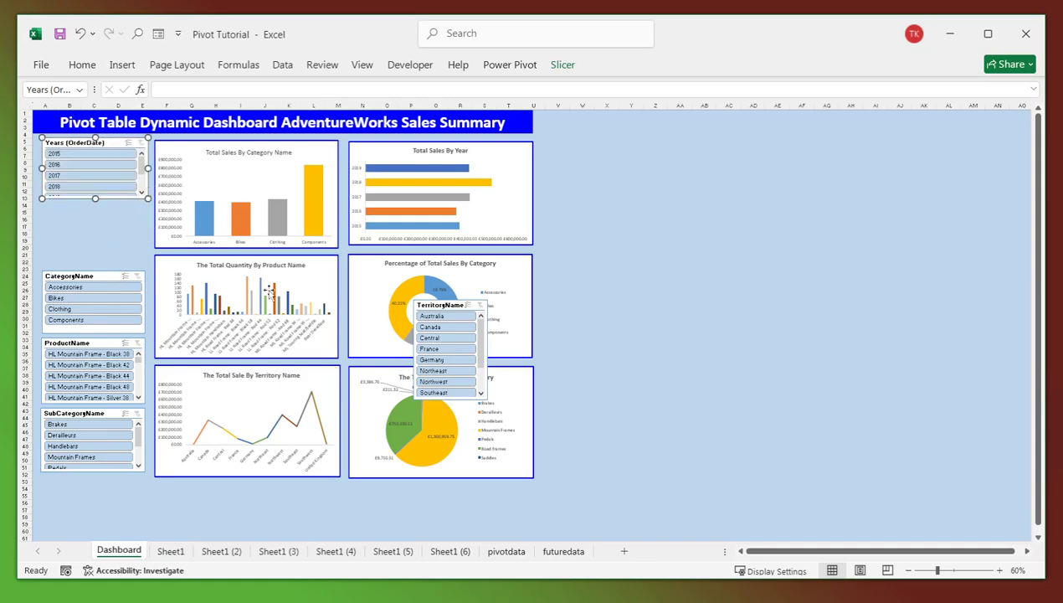
# - Fit the TerritoryName slicer between the Years (OrderDate) and CategoryName slicers, and nudge the Years (OrderDate) slicer slightly left
pyautogui.moveTo(450, 305); pyautogui.dragTo(78, 206)
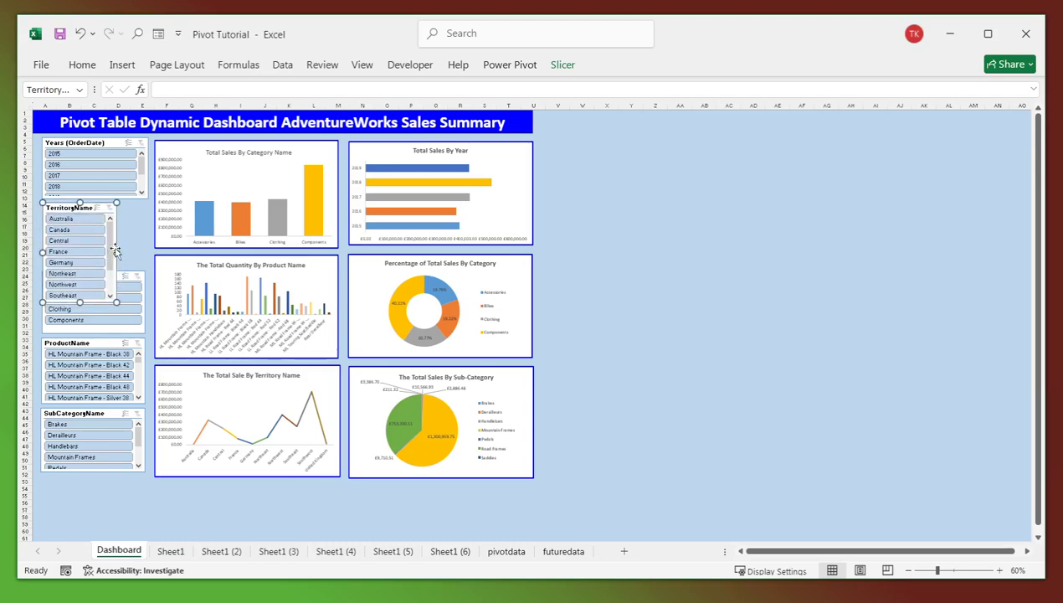
pyautogui.moveTo(117, 253); pyautogui.dragTo(94, 264)
pyautogui.click(94, 144)
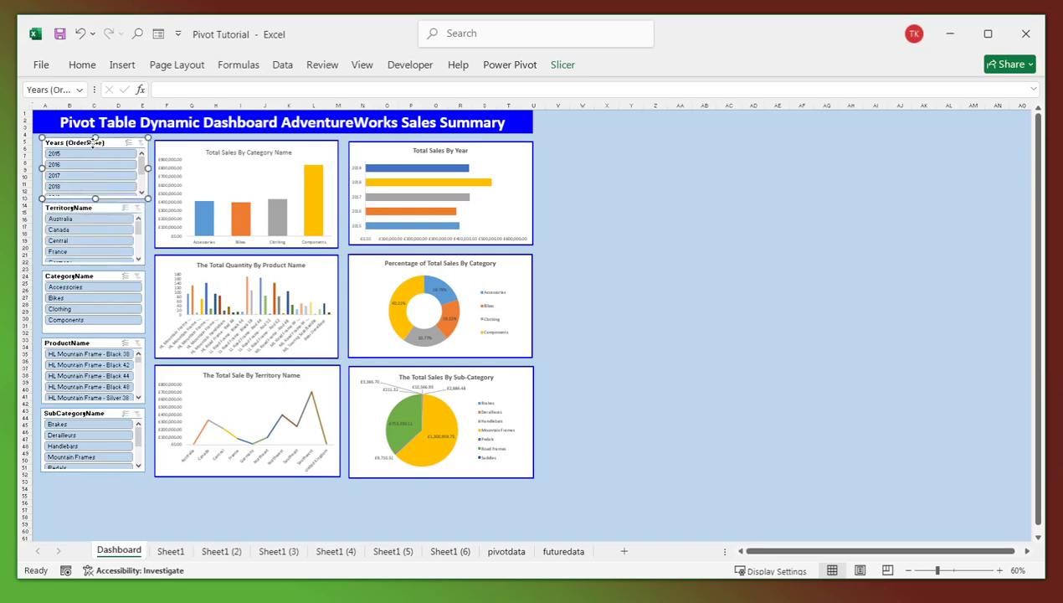
pyautogui.moveTo(94, 145); pyautogui.dragTo(89, 147)
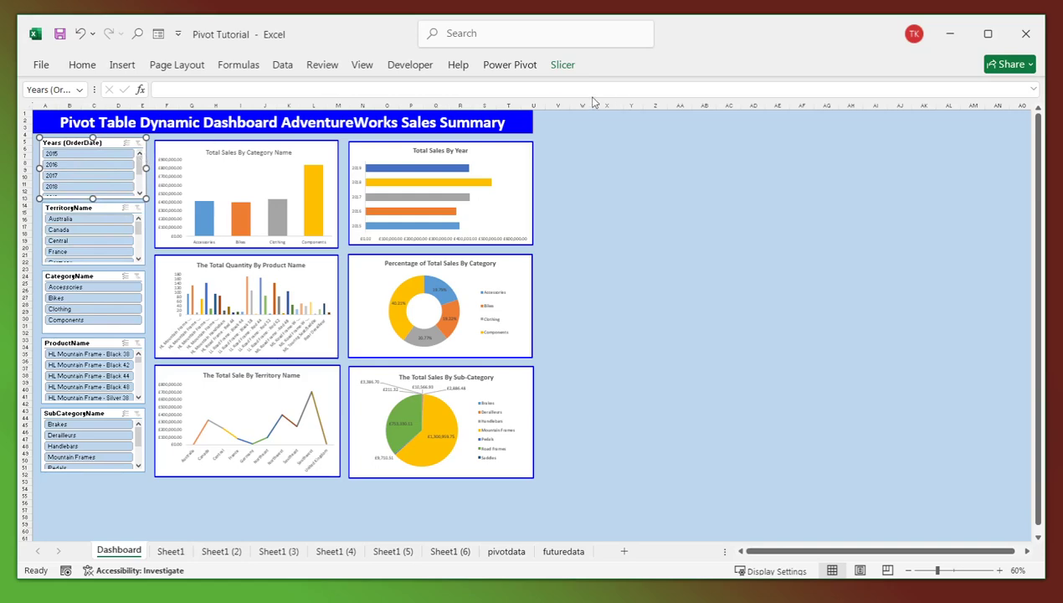
# - Try setting the Years (OrderDate) slicer's width to 7 cm
pyautogui.click(563, 67)
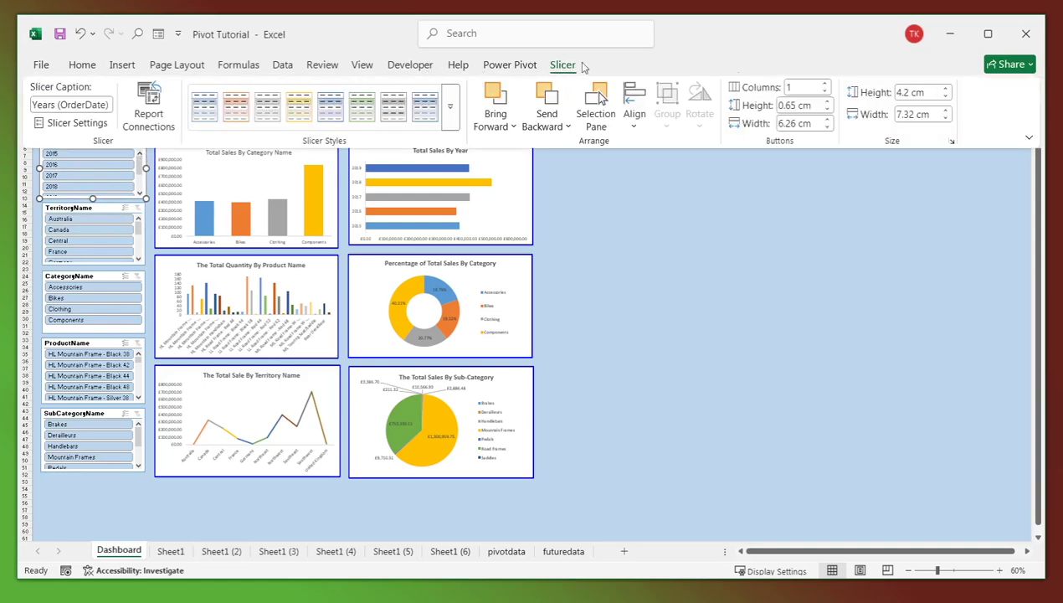
pyautogui.click(937, 112)
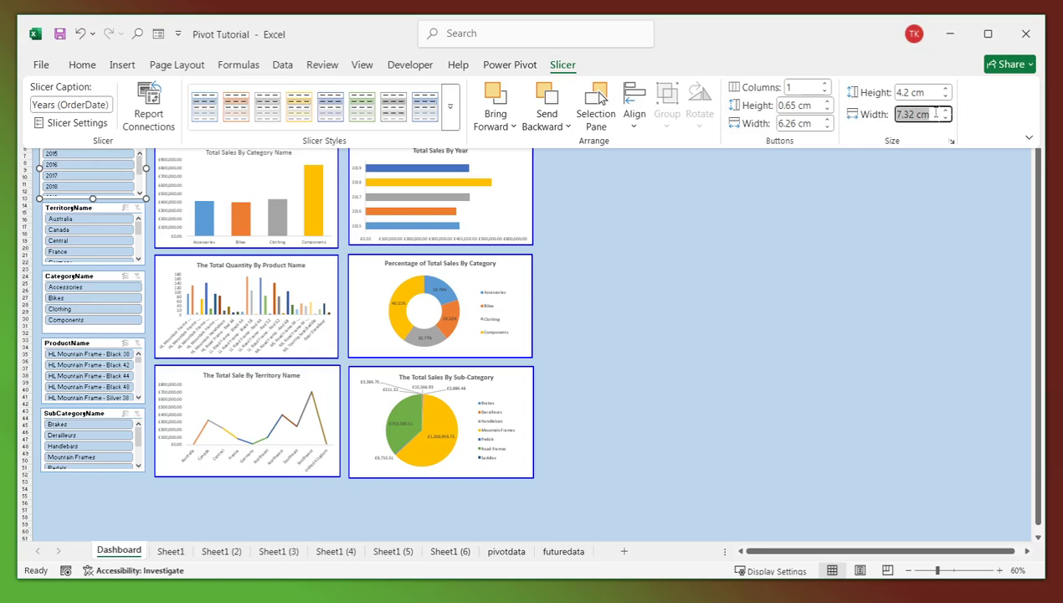
pyautogui.click(947, 111)
pyautogui.click(948, 111)
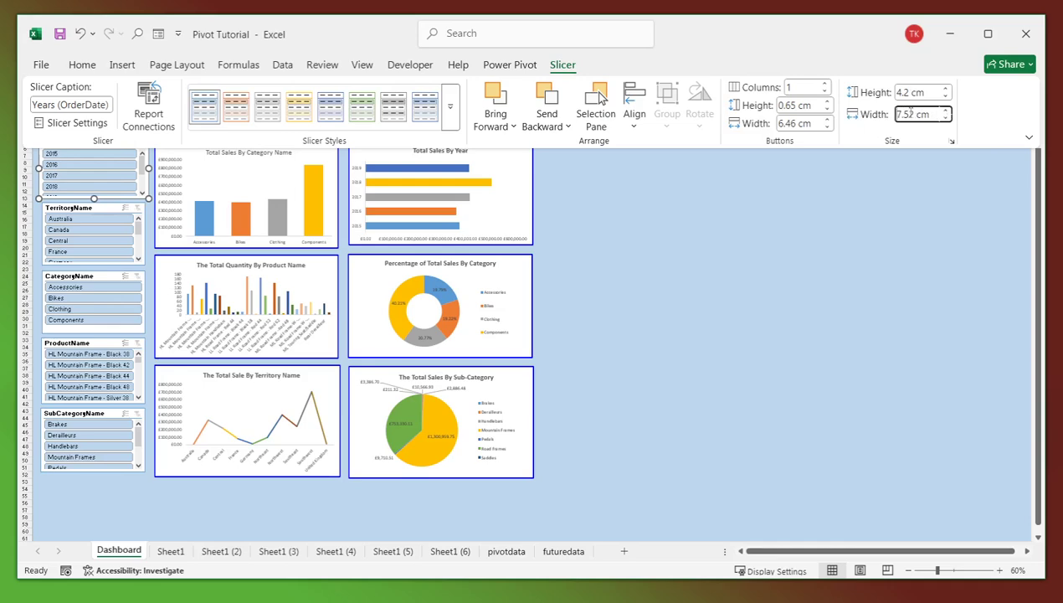
pyautogui.moveTo(909, 114)
pyautogui.mouseDown()
pyautogui.moveTo(923, 114)
pyautogui.moveTo(913, 114)
pyautogui.mouseUp()
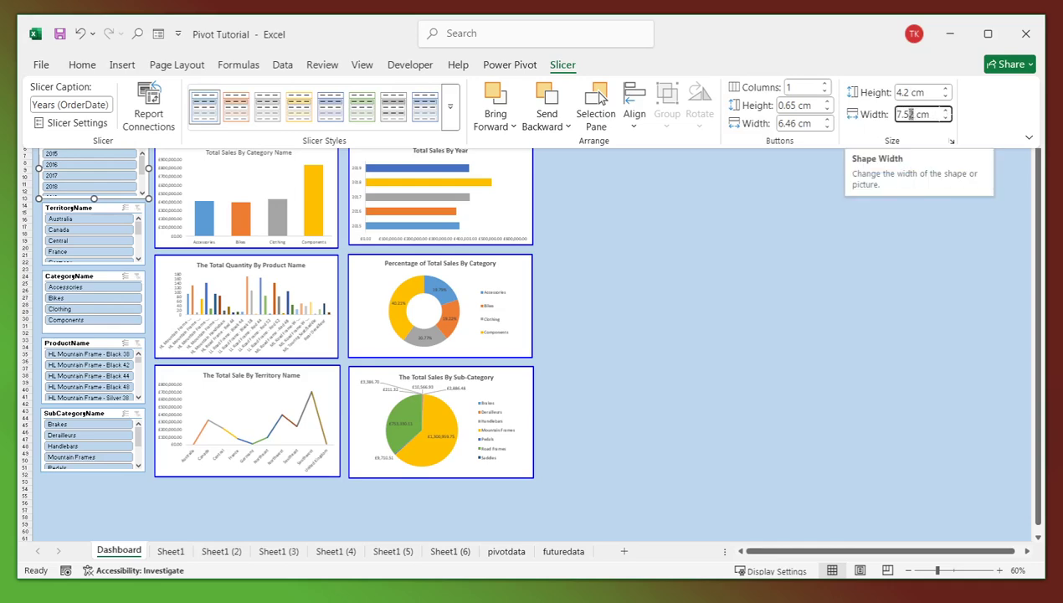
pyautogui.press('BackSpace')
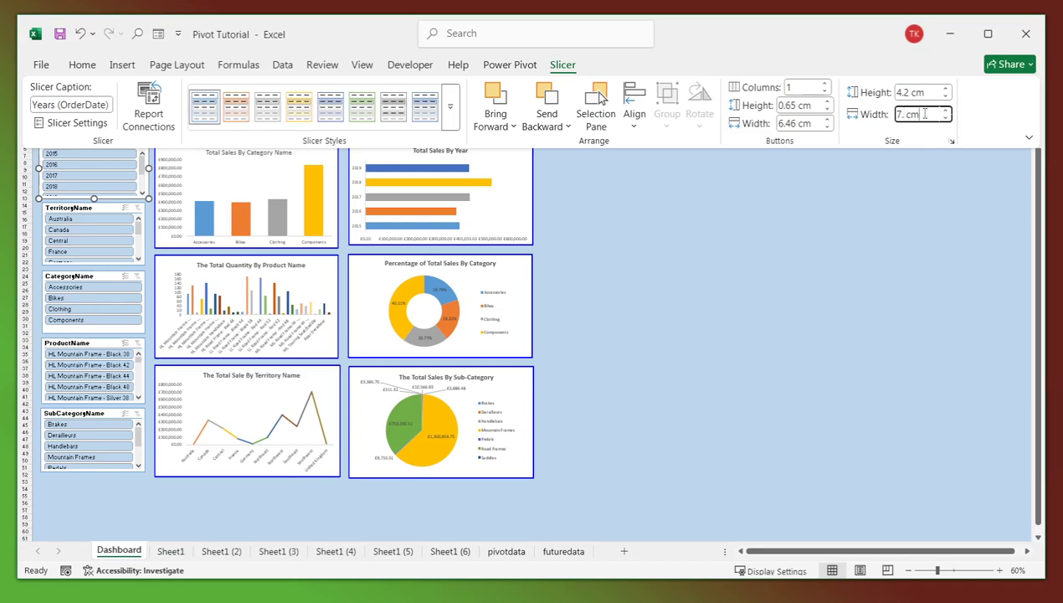
pyautogui.moveTo(924, 114); pyautogui.dragTo(866, 109)
pyautogui.press('Return')
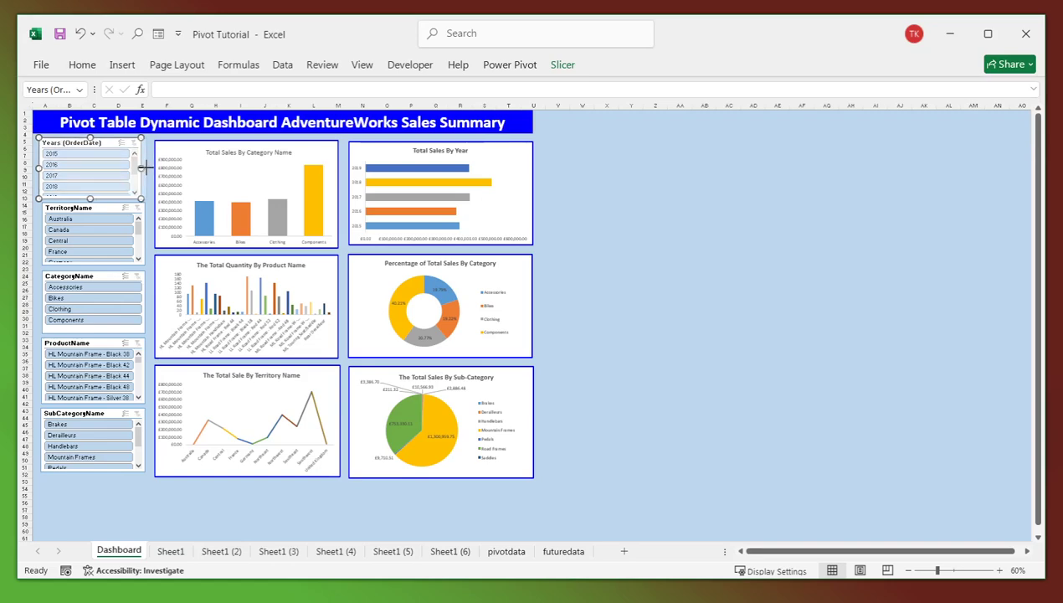
# - Widen the Years (OrderDate) slicer by its edge to about 7.33 cm and copy its width value
pyautogui.moveTo(146, 168); pyautogui.dragTo(149, 168)
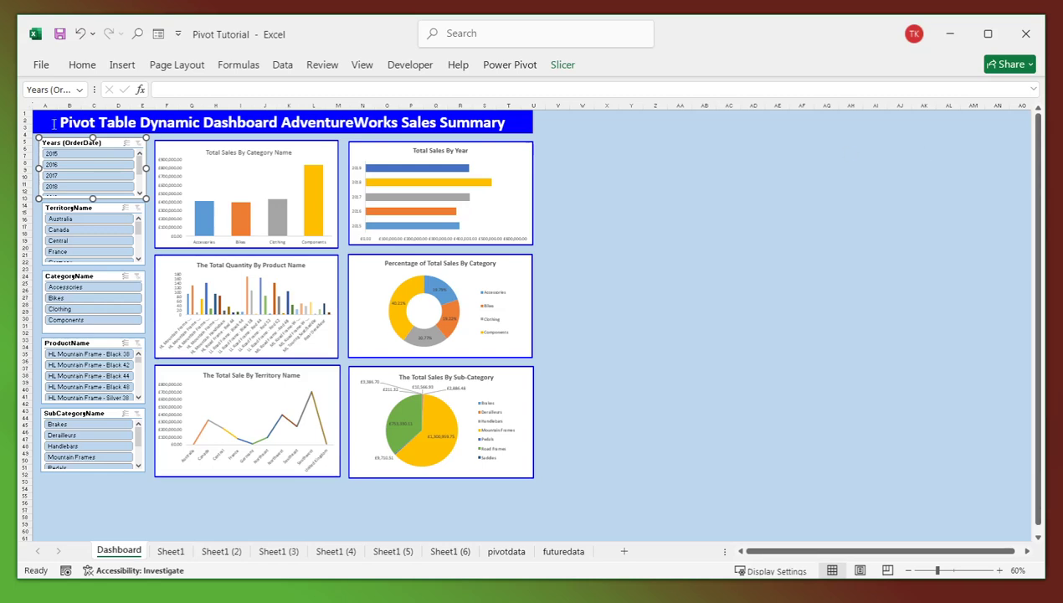
pyautogui.click(655, 191)
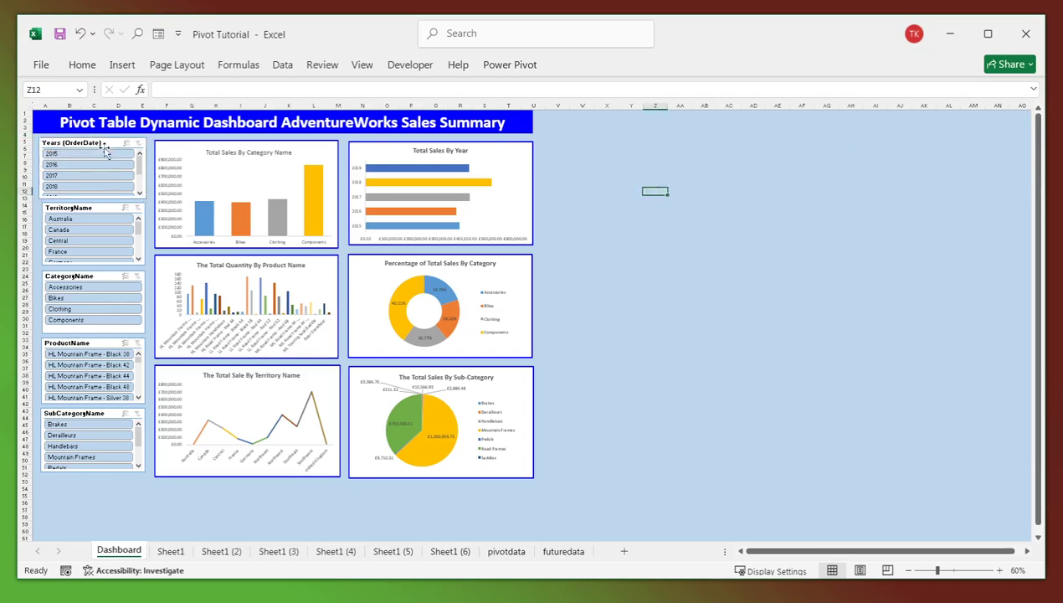
pyautogui.click(105, 153)
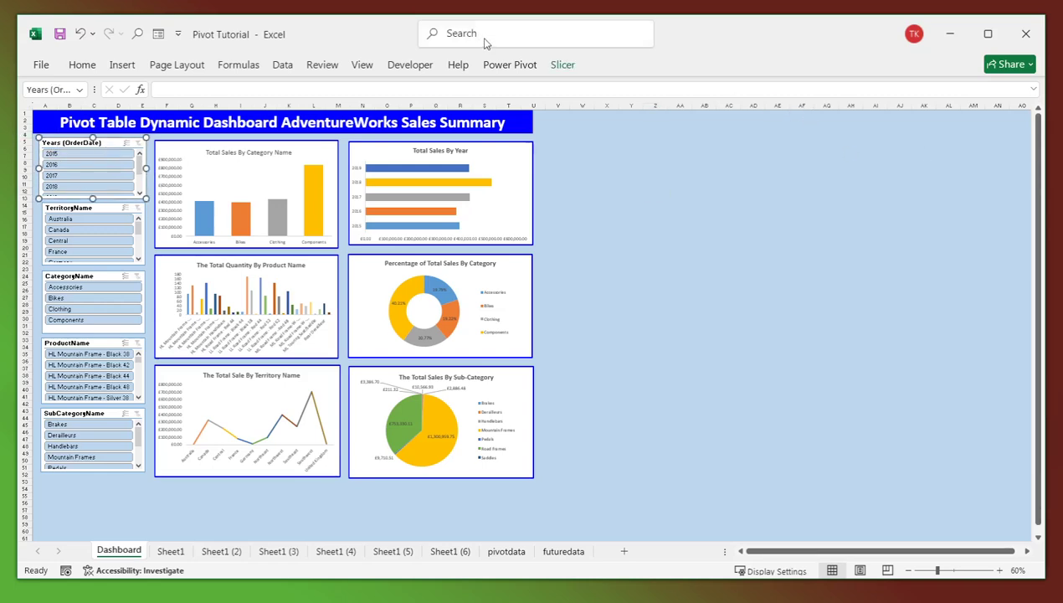
pyautogui.click(561, 65)
pyautogui.moveTo(933, 113)
pyautogui.mouseDown()
pyautogui.moveTo(893, 114)
pyautogui.moveTo(940, 118)
pyautogui.mouseUp()
pyautogui.hotkey('ctrl', 'c')
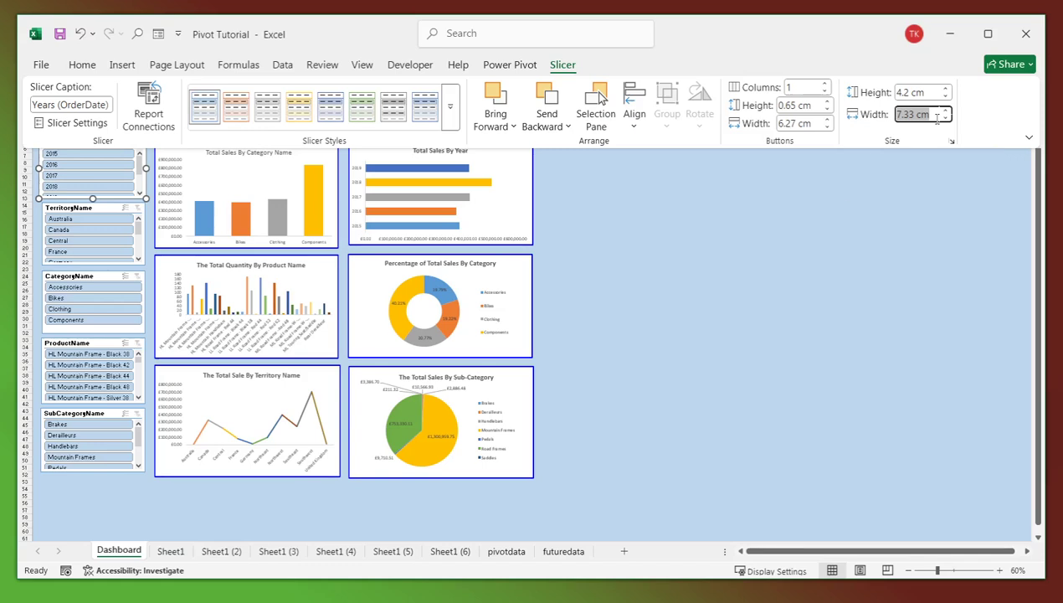
pyautogui.click(843, 226)
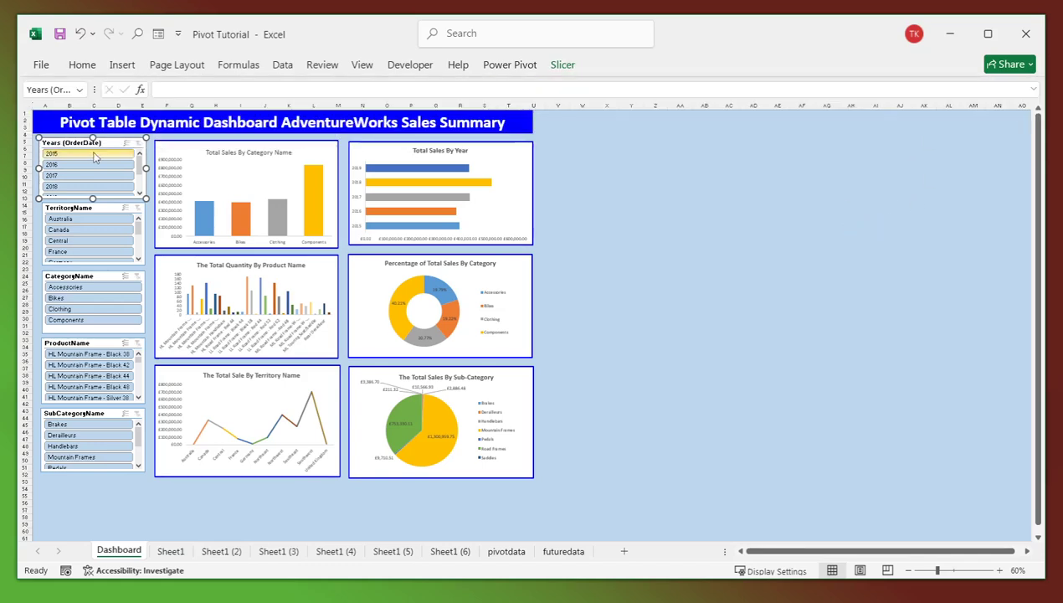
# - Set the width of all five slicers, from Years (OrderDate) down to SubCategoryName, to 7.33 cm together
pyautogui.keyDown('ctrl'); pyautogui.click(110, 209); pyautogui.keyUp('ctrl')
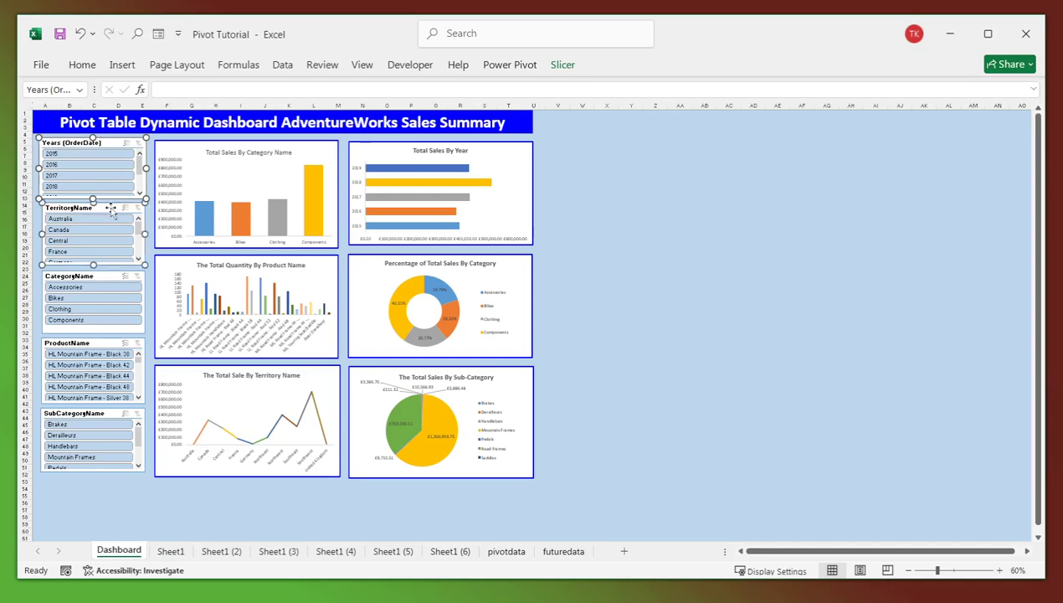
pyautogui.keyDown('ctrl'); pyautogui.click(104, 277); pyautogui.keyUp('ctrl')
pyautogui.keyDown('ctrl'); pyautogui.click(104, 343); pyautogui.keyUp('ctrl')
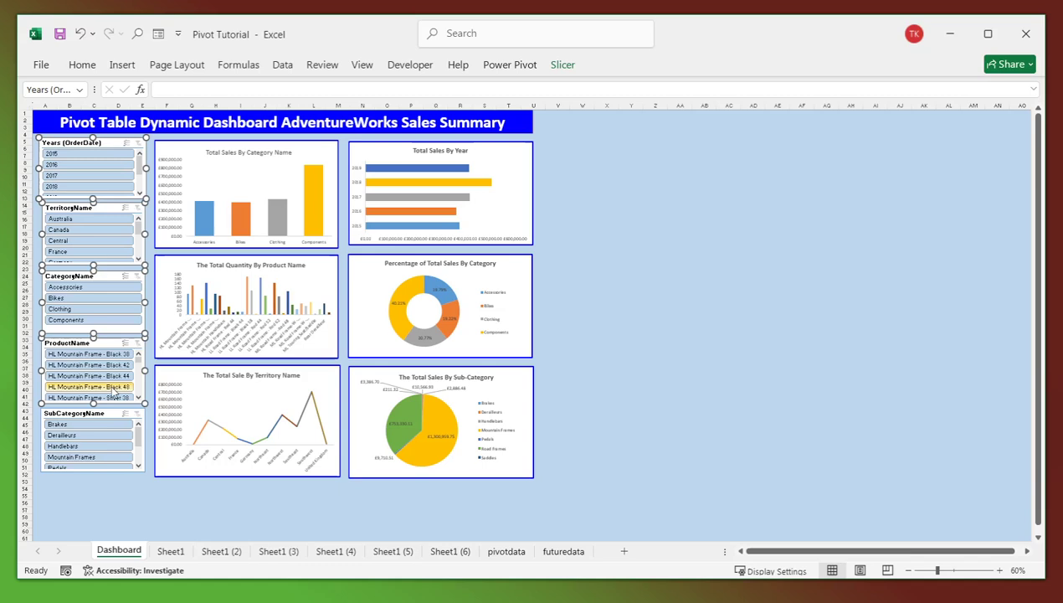
pyautogui.keyDown('ctrl'); pyautogui.click(100, 414); pyautogui.keyUp('ctrl')
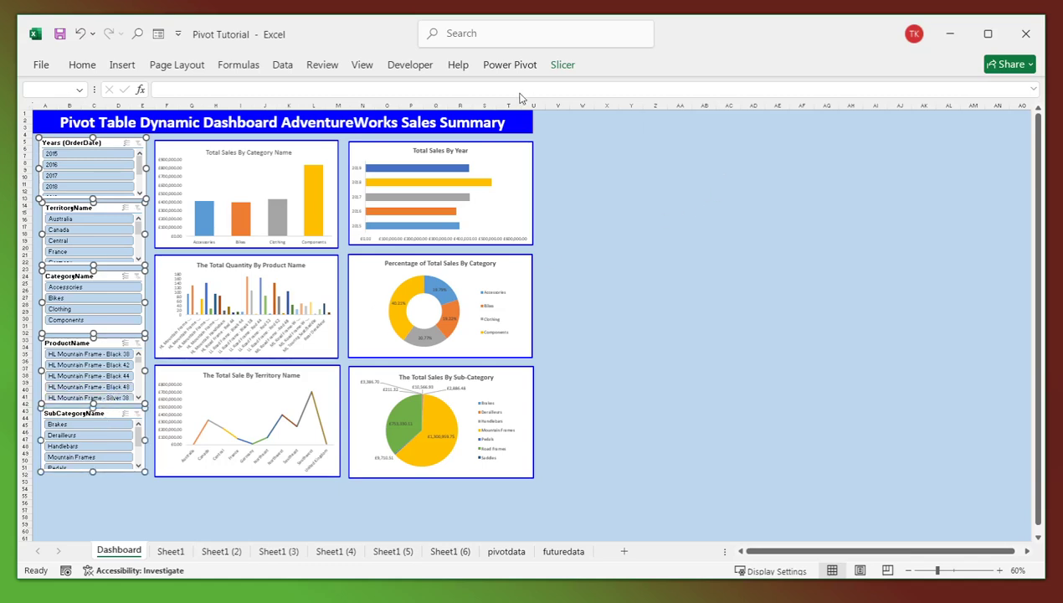
pyautogui.click(555, 64)
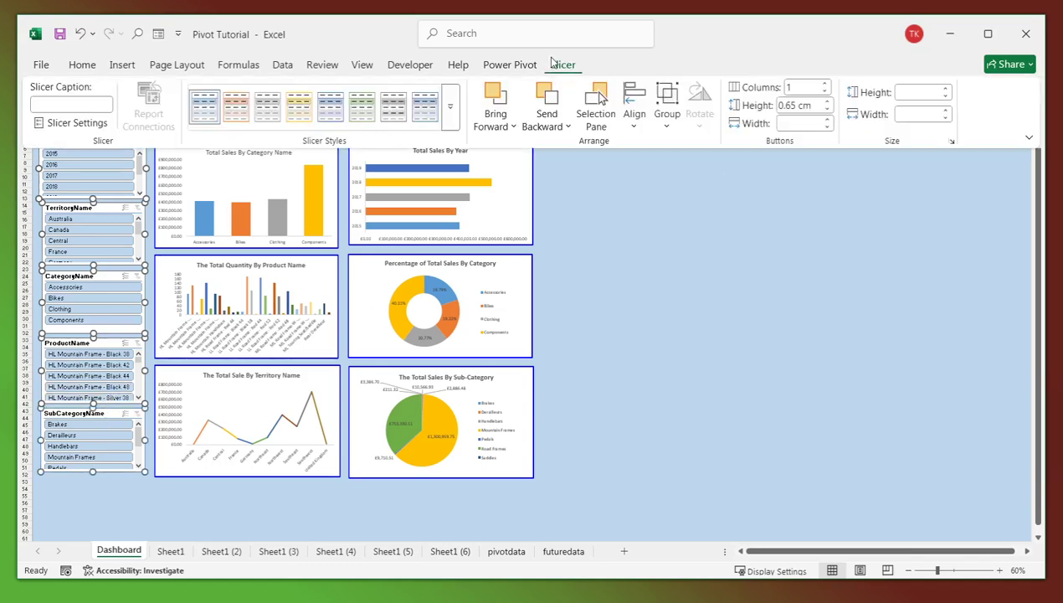
pyautogui.click(915, 116)
pyautogui.hotkey('ctrl', 'v')
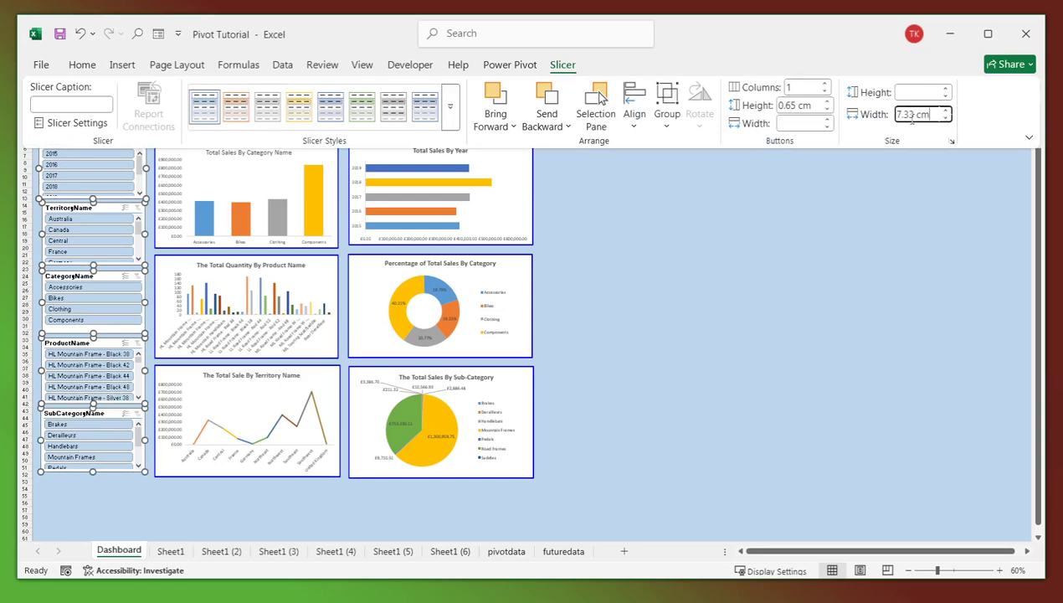
pyautogui.press('Return')
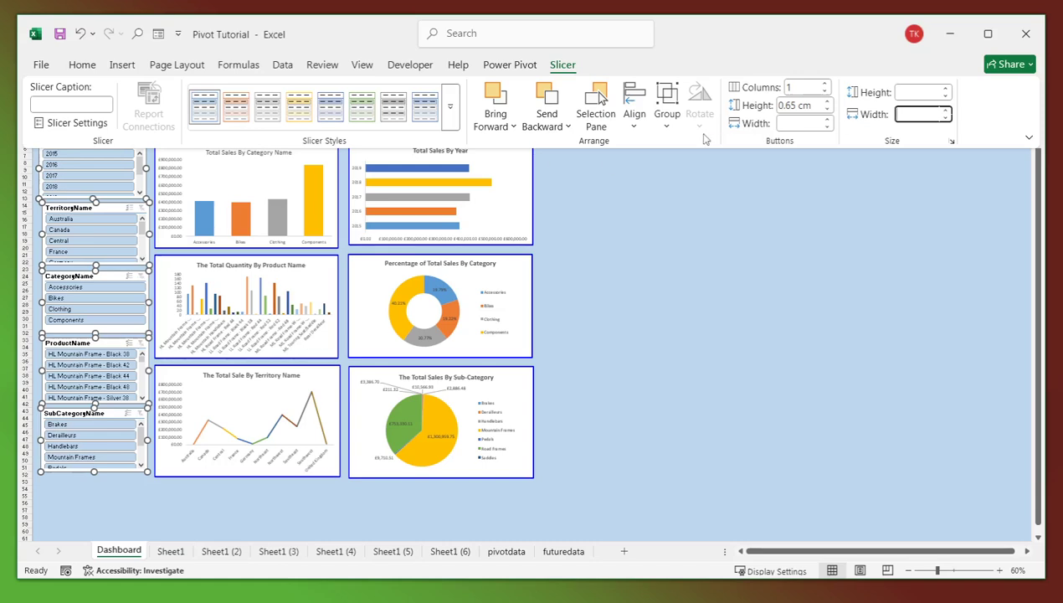
# - Align the five selected slicers along their left edges, then deselect them
pyautogui.click(638, 117)
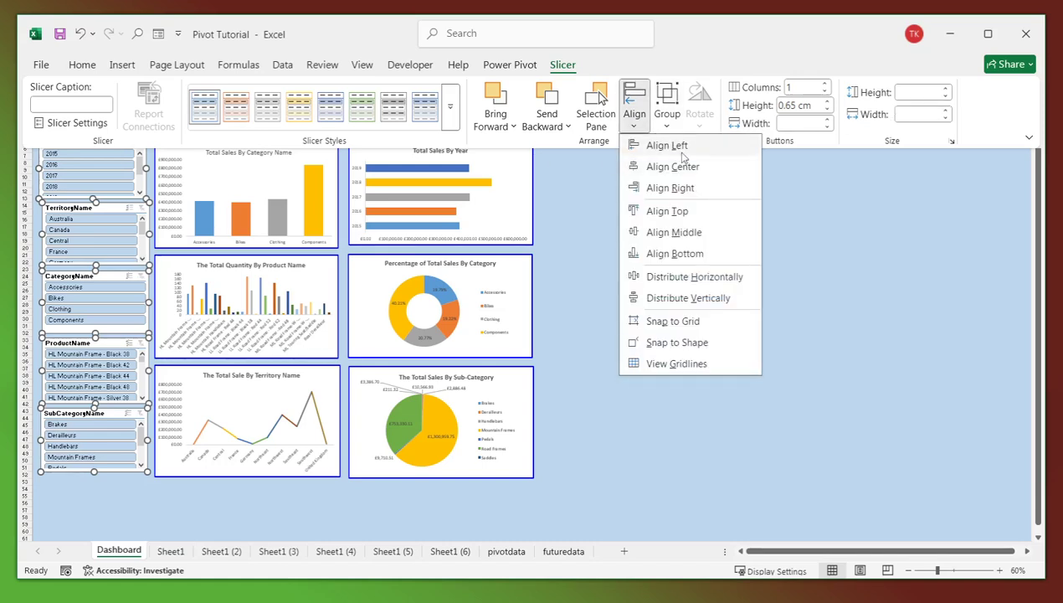
pyautogui.click(680, 146)
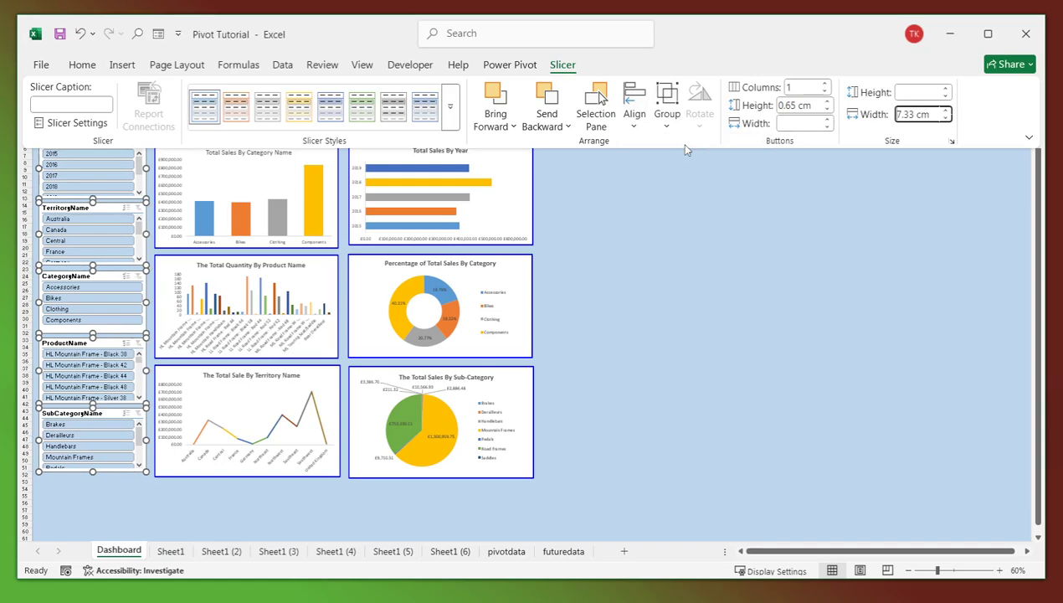
pyautogui.click(652, 230)
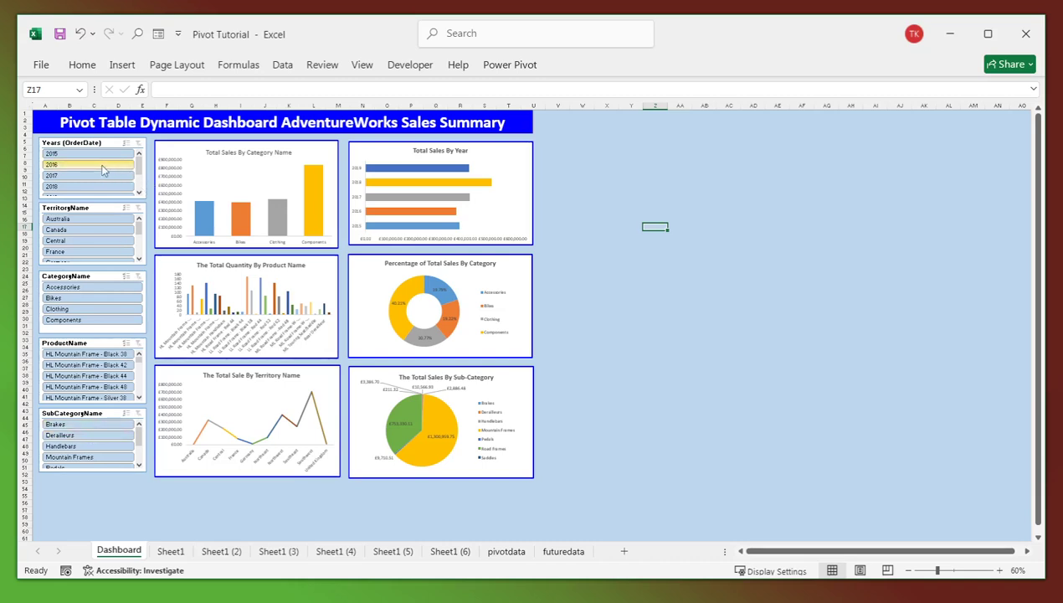
# - Nudge all five slicers slightly down together so the column lines up better with the chart grid
pyautogui.click(79, 144)
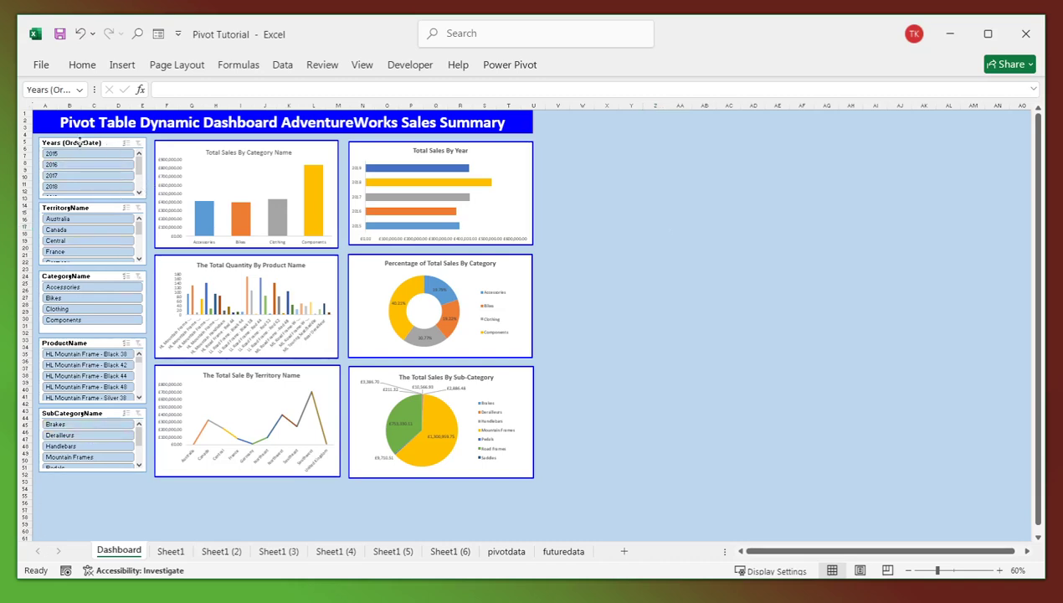
pyautogui.keyDown('ctrl'); pyautogui.click(70, 211); pyautogui.keyUp('ctrl')
pyautogui.keyDown('ctrl'); pyautogui.click(79, 276); pyautogui.keyUp('ctrl')
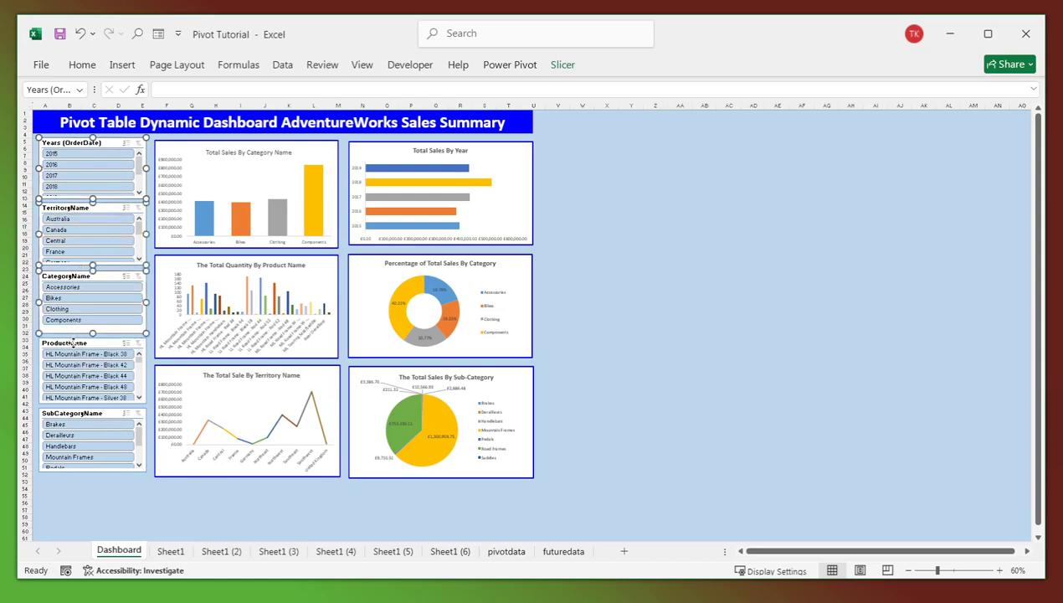
pyautogui.keyDown('ctrl'); pyautogui.click(74, 344); pyautogui.keyUp('ctrl')
pyautogui.keyDown('ctrl'); pyautogui.click(96, 415); pyautogui.keyUp('ctrl')
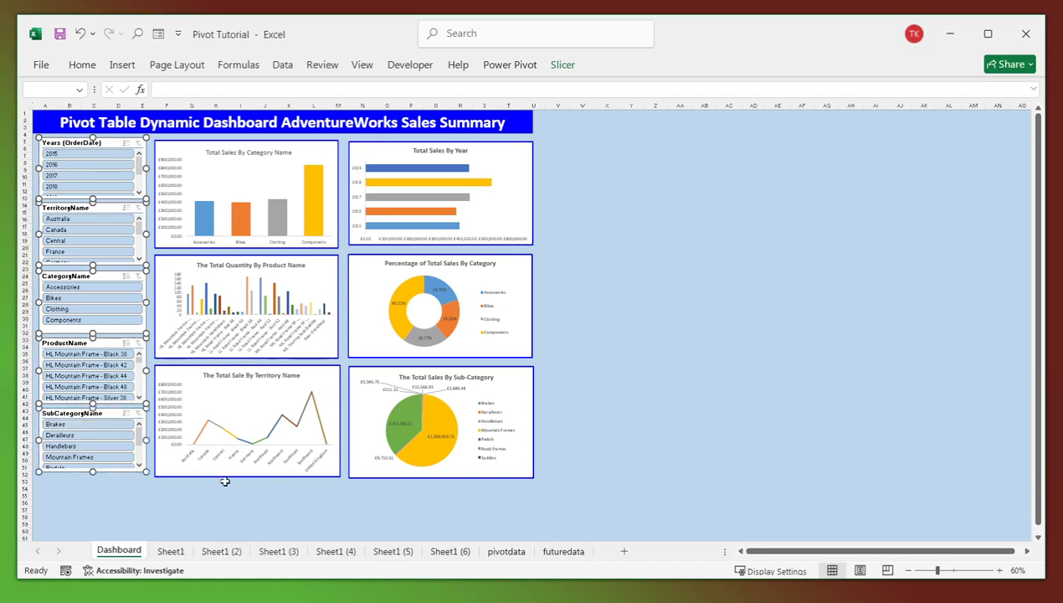
pyautogui.press('Down')
pyautogui.press('Down')
pyautogui.press('Down')
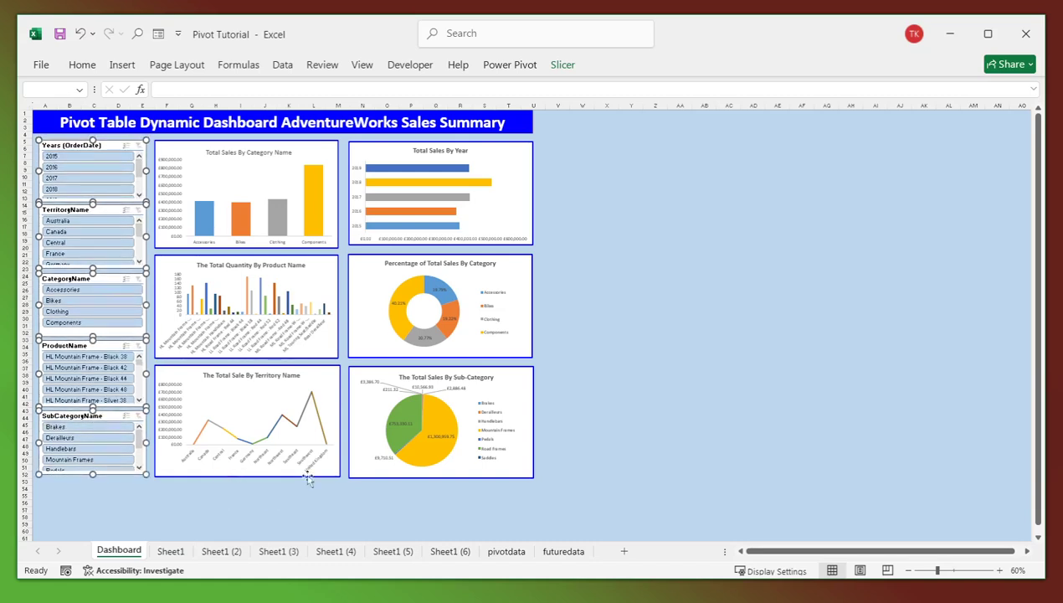
pyautogui.click(656, 212)
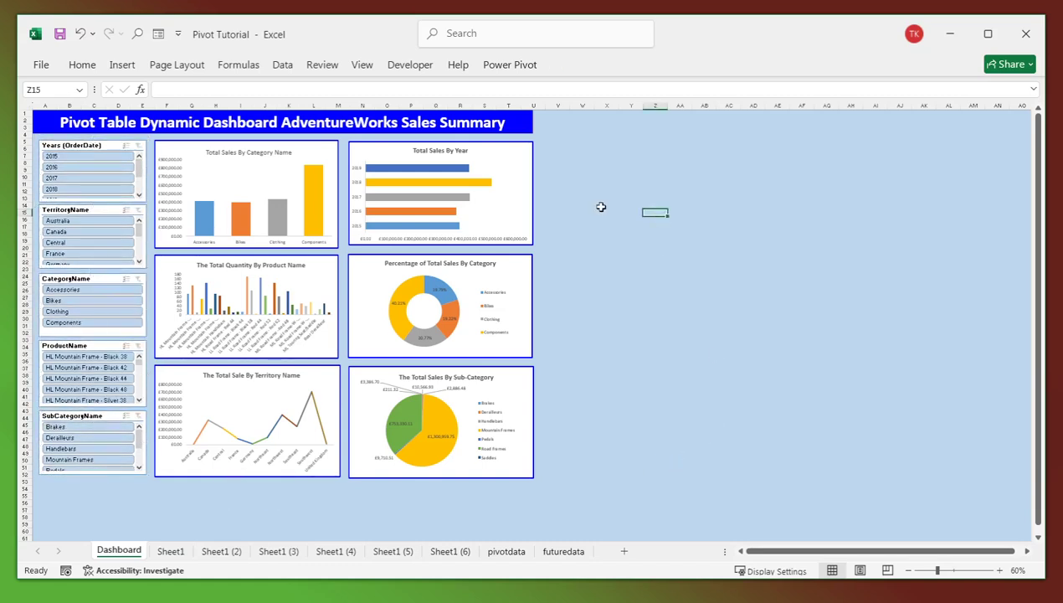
# - Connect the Years (OrderDate) slicer to the PivotTable3 reports on Sheet1 (2) through Sheet1 (6), keeping Sheet1 connected
pyautogui.click(92, 146)
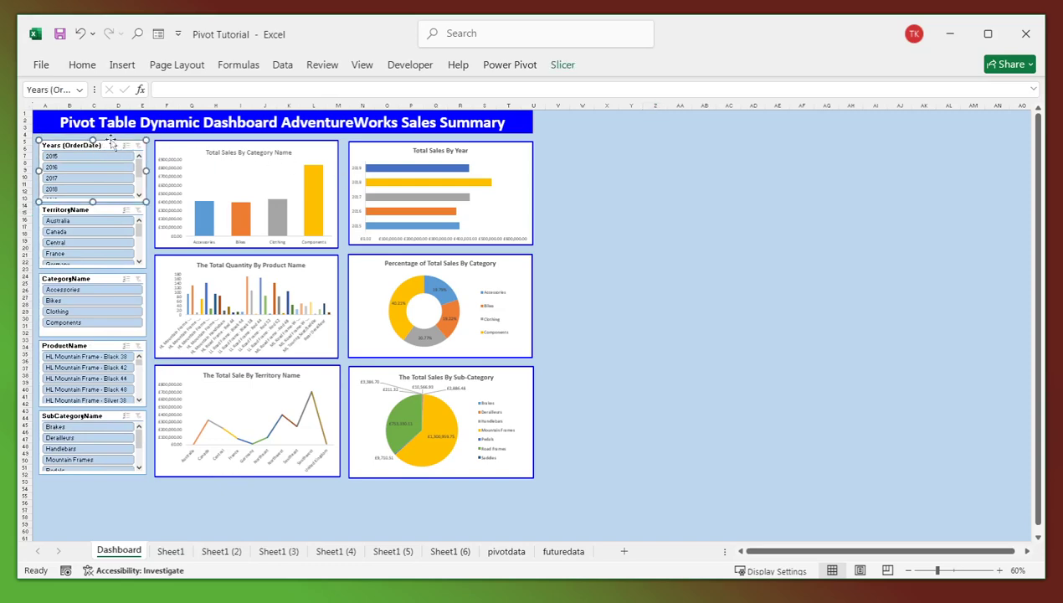
pyautogui.rightClick(77, 146)
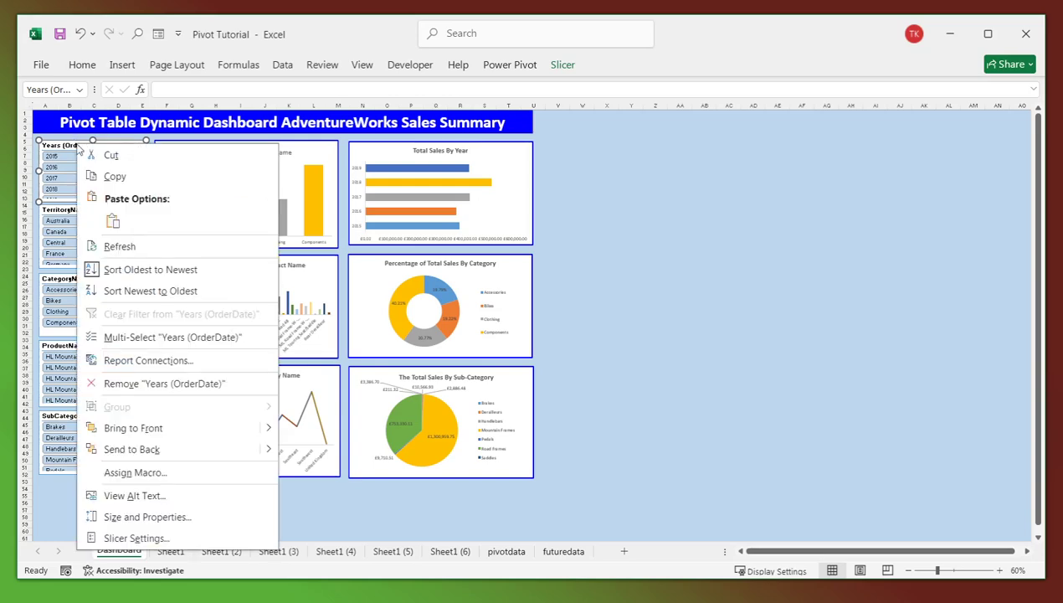
pyautogui.click(190, 361)
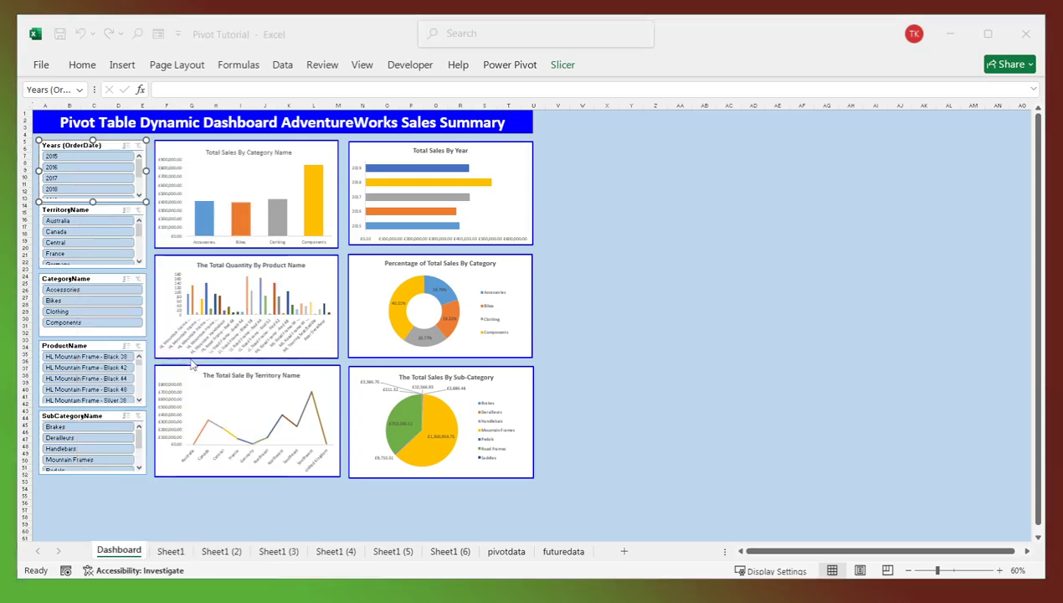
pyautogui.moveTo(216, 327); pyautogui.dragTo(647, 155)
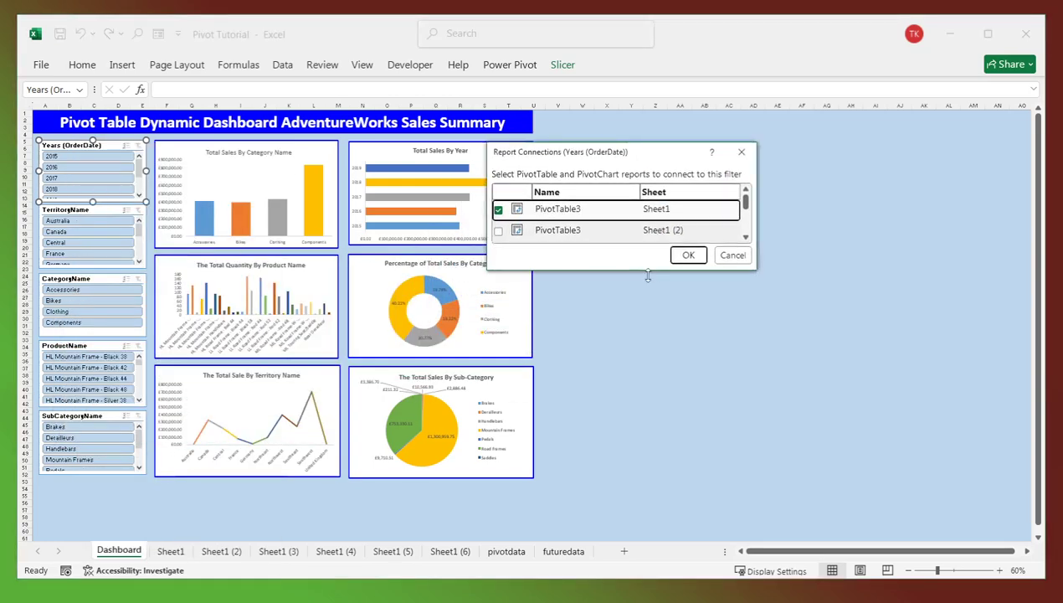
pyautogui.moveTo(647, 274); pyautogui.dragTo(648, 419)
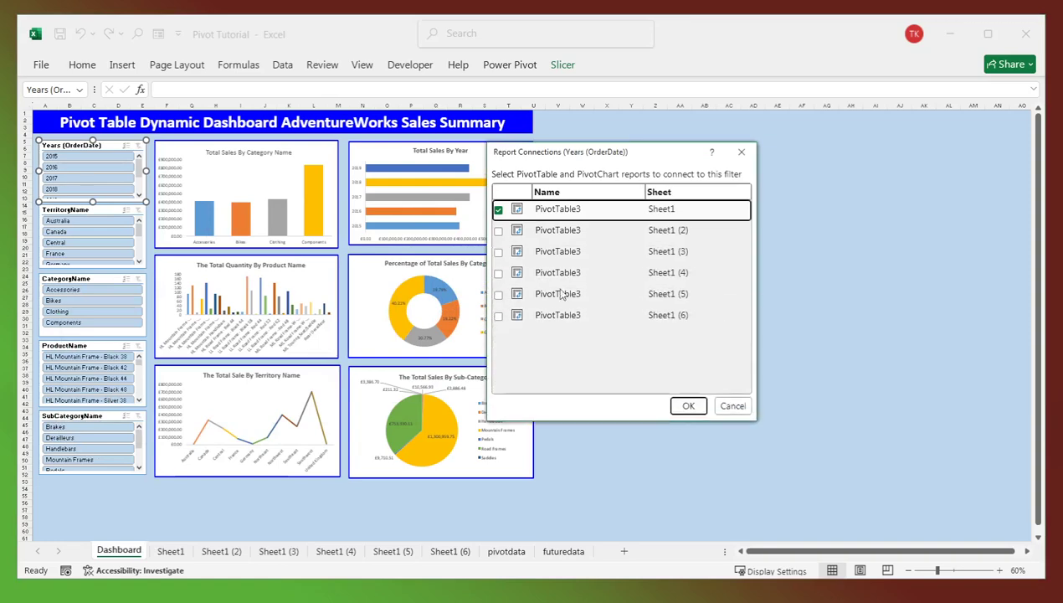
pyautogui.click(499, 230)
pyautogui.click(499, 253)
pyautogui.click(499, 273)
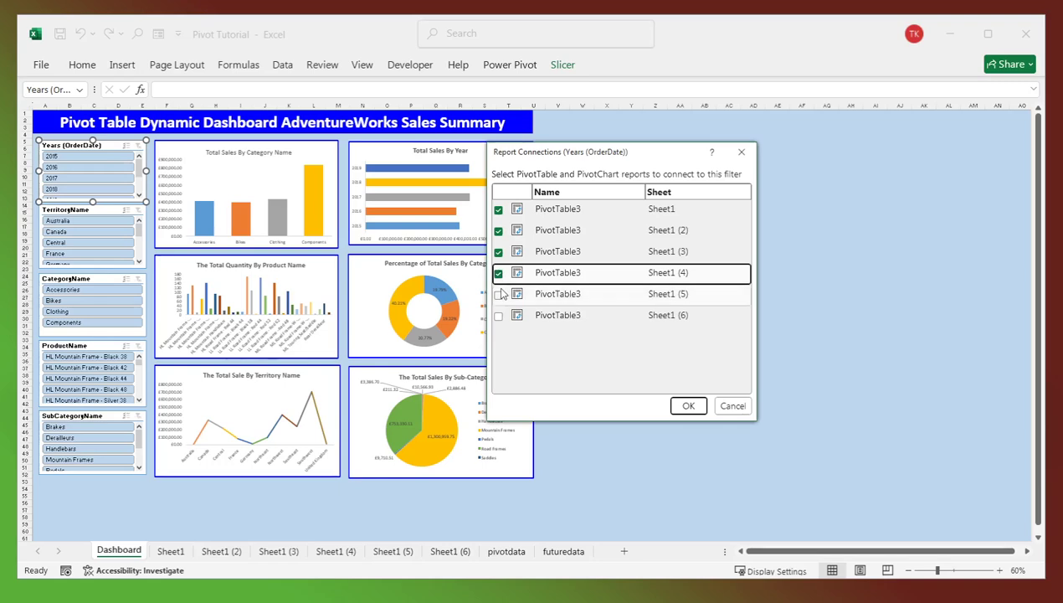
pyautogui.click(499, 295)
pyautogui.click(499, 316)
pyautogui.click(689, 407)
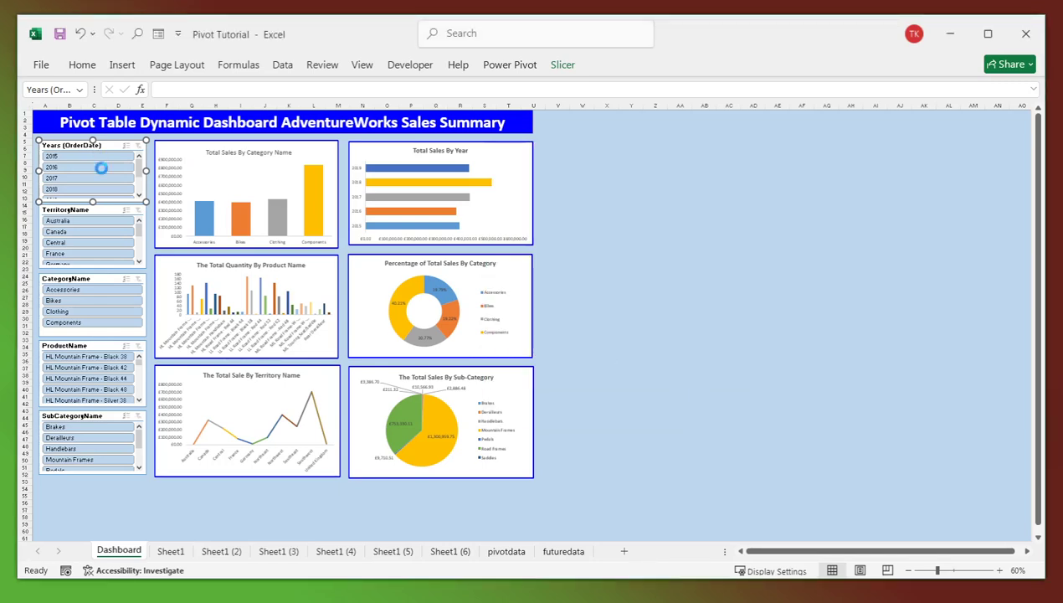
# - Connect the TerritoryName slicer to the PivotTable3 reports on Sheet1 (2) through Sheet1 (6), keeping Sheet1 connected
pyautogui.click(100, 210)
pyautogui.rightClick(100, 209)
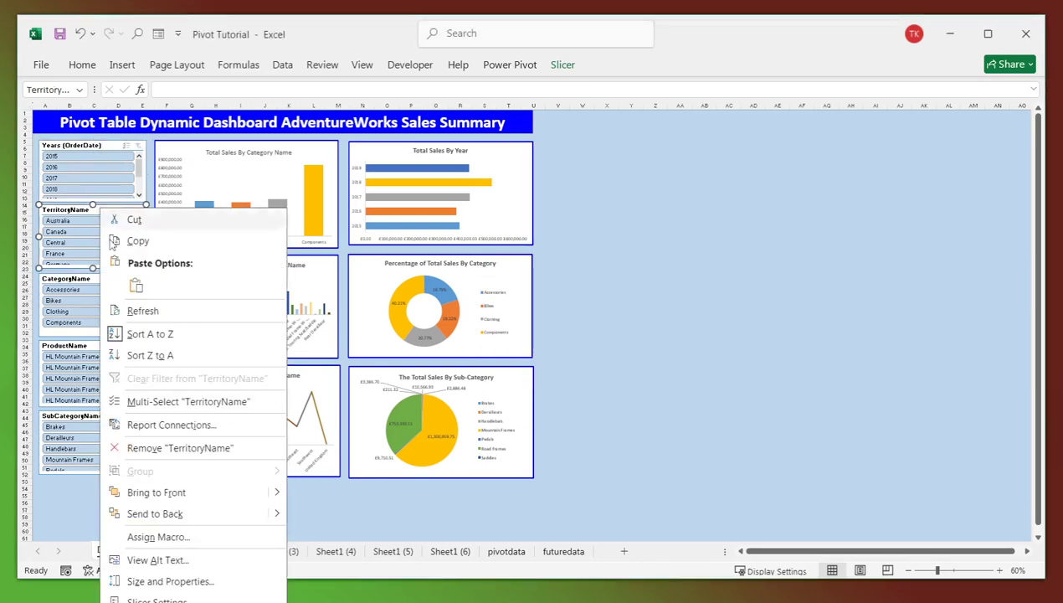
pyautogui.click(168, 425)
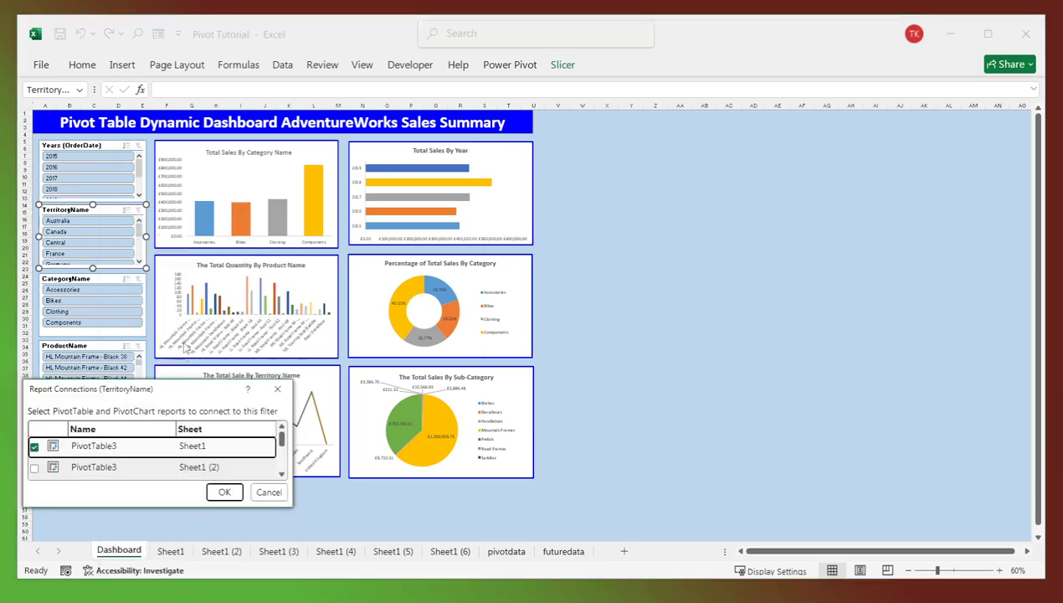
pyautogui.moveTo(175, 391); pyautogui.dragTo(670, 153)
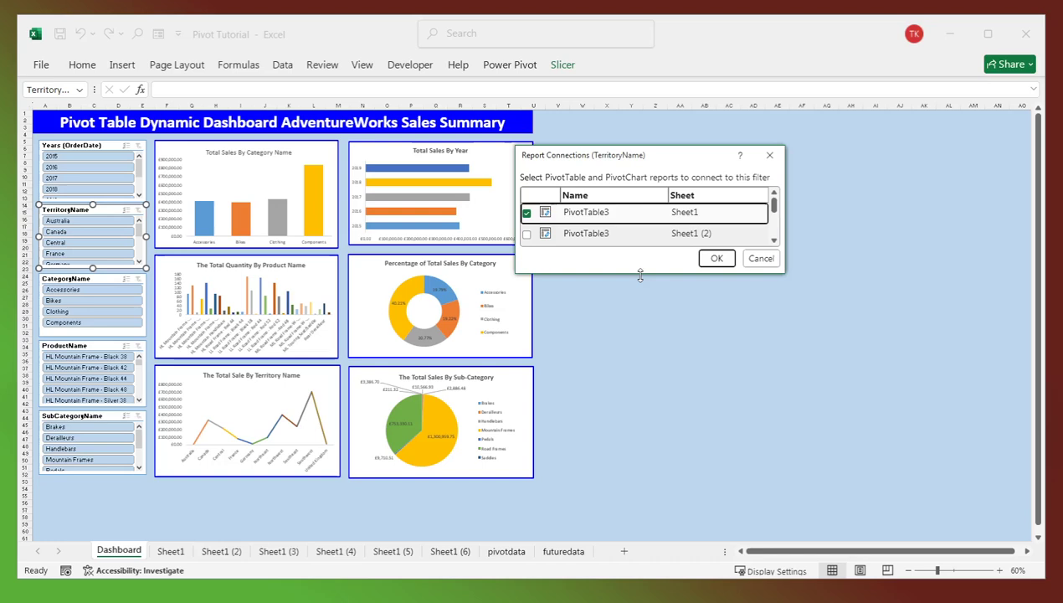
pyautogui.moveTo(642, 284); pyautogui.dragTo(649, 399)
pyautogui.click(527, 254)
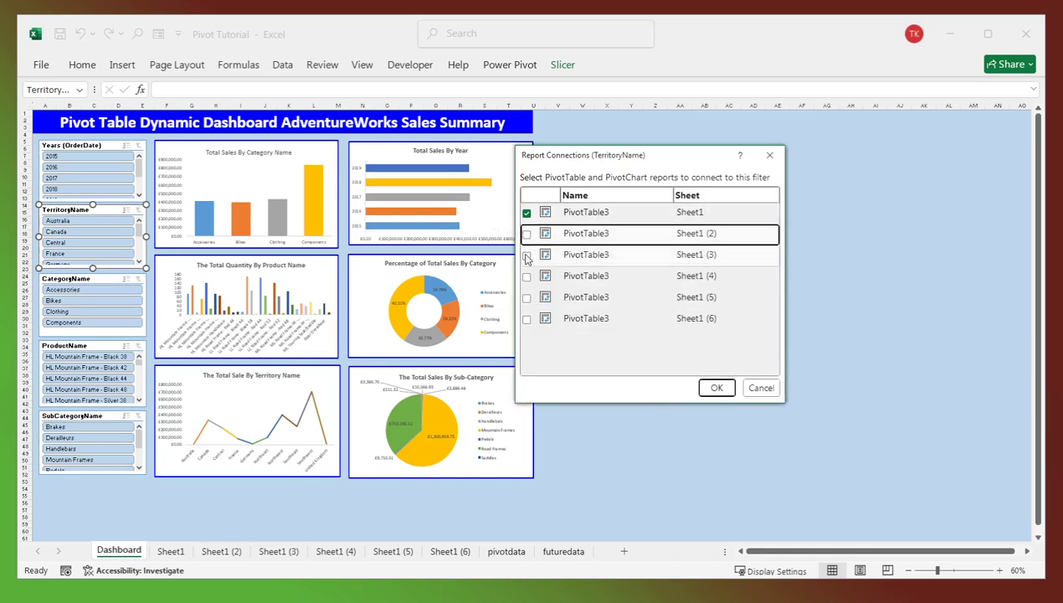
pyautogui.click(527, 234)
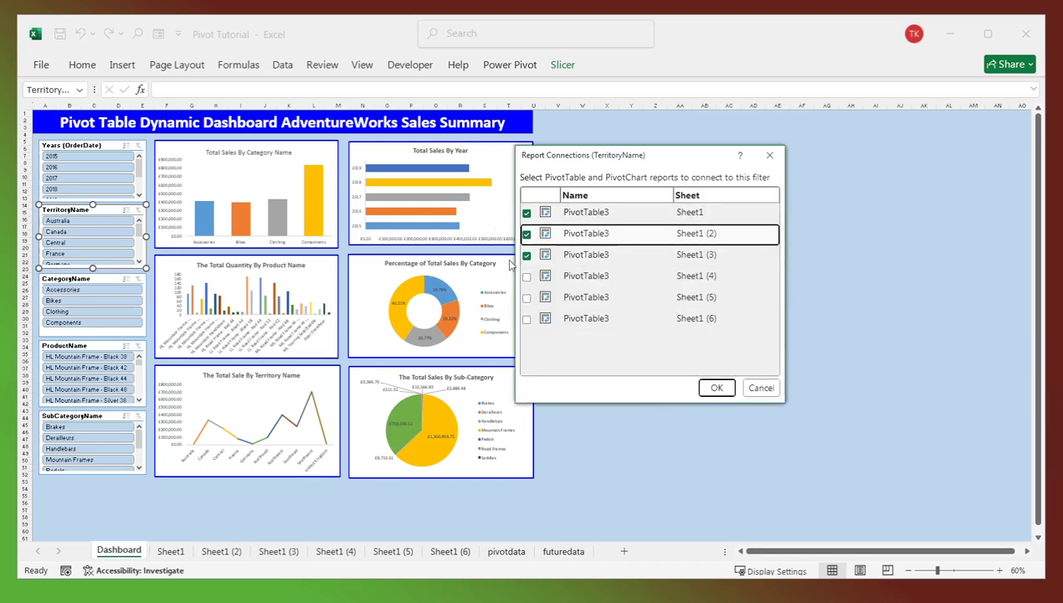
pyautogui.click(527, 277)
pyautogui.click(526, 297)
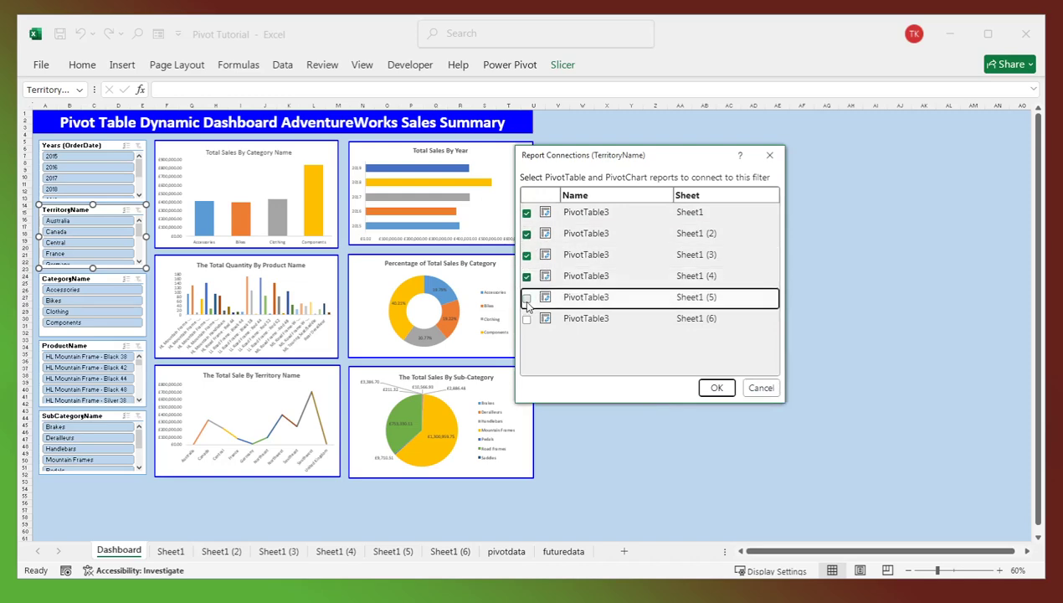
pyautogui.click(527, 318)
pyautogui.click(717, 387)
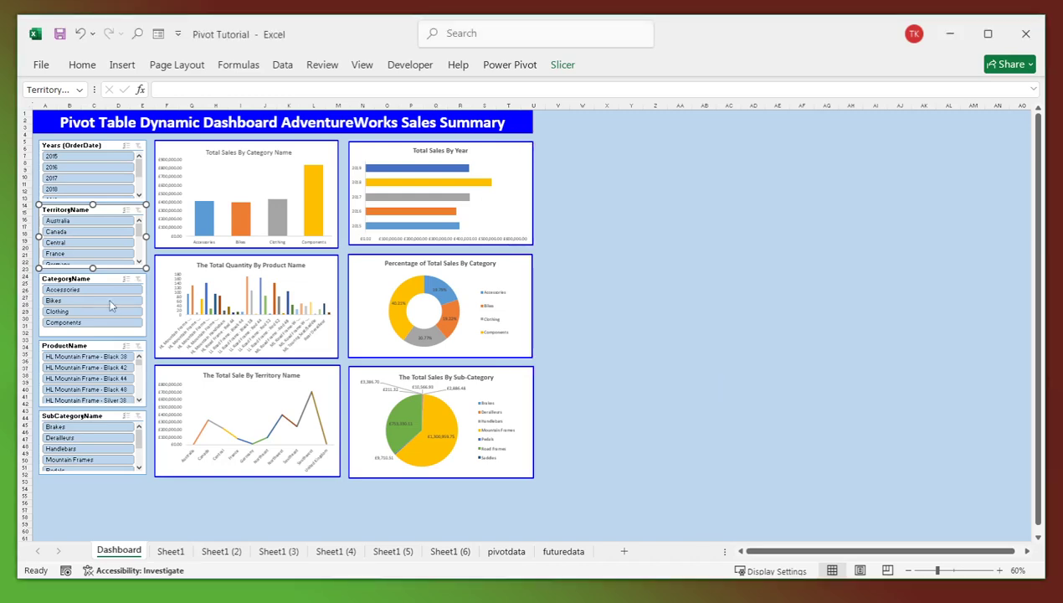
# - Connect the CategoryName slicer to the PivotTable3 reports on Sheet1 (2) through Sheet1 (6), keeping Sheet1 connected
pyautogui.click(98, 279)
pyautogui.rightClick(97, 280)
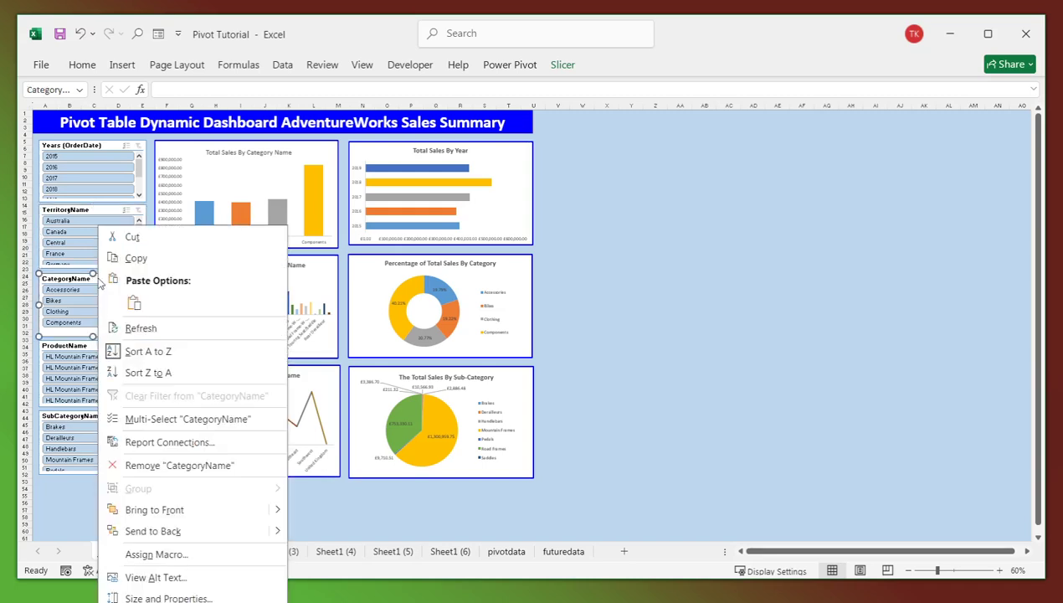
pyautogui.click(173, 444)
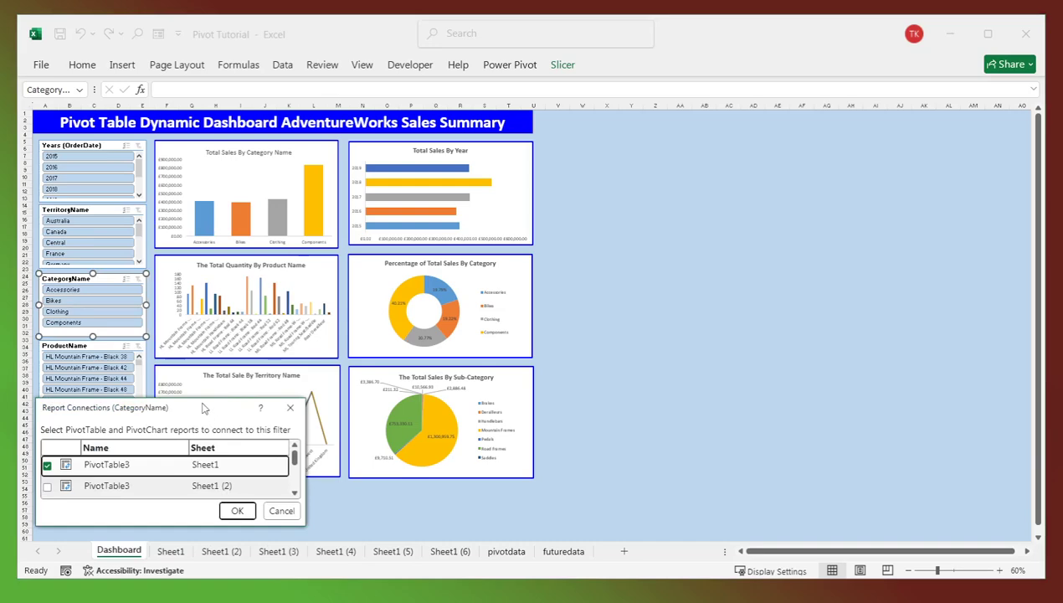
pyautogui.moveTo(203, 407); pyautogui.dragTo(731, 174)
pyautogui.moveTo(698, 294); pyautogui.dragTo(720, 416)
pyautogui.click(574, 253)
pyautogui.click(574, 276)
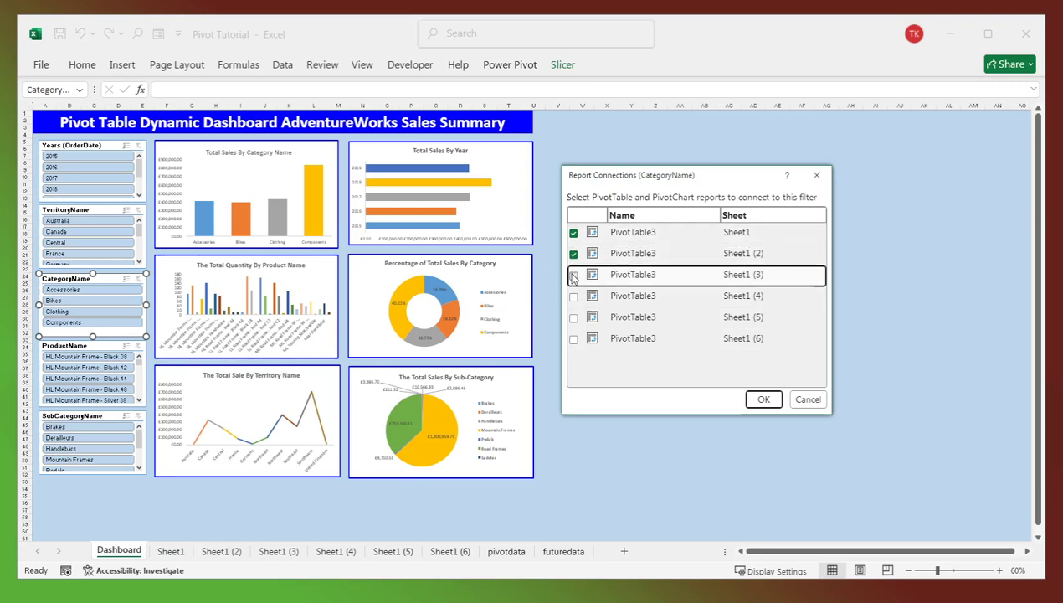
pyautogui.click(574, 297)
pyautogui.click(573, 318)
pyautogui.click(574, 340)
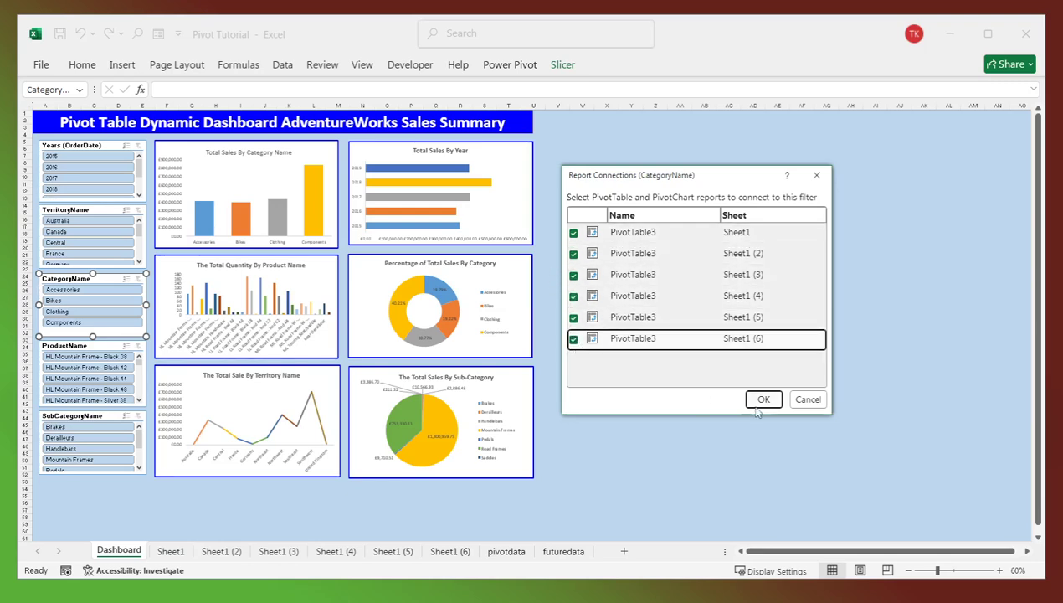
pyautogui.click(762, 400)
# - Connect the ProductName slicer to the PivotTable3 reports on Sheet1 (2) through Sheet1 (6), keeping Sheet1 connected
pyautogui.click(113, 346)
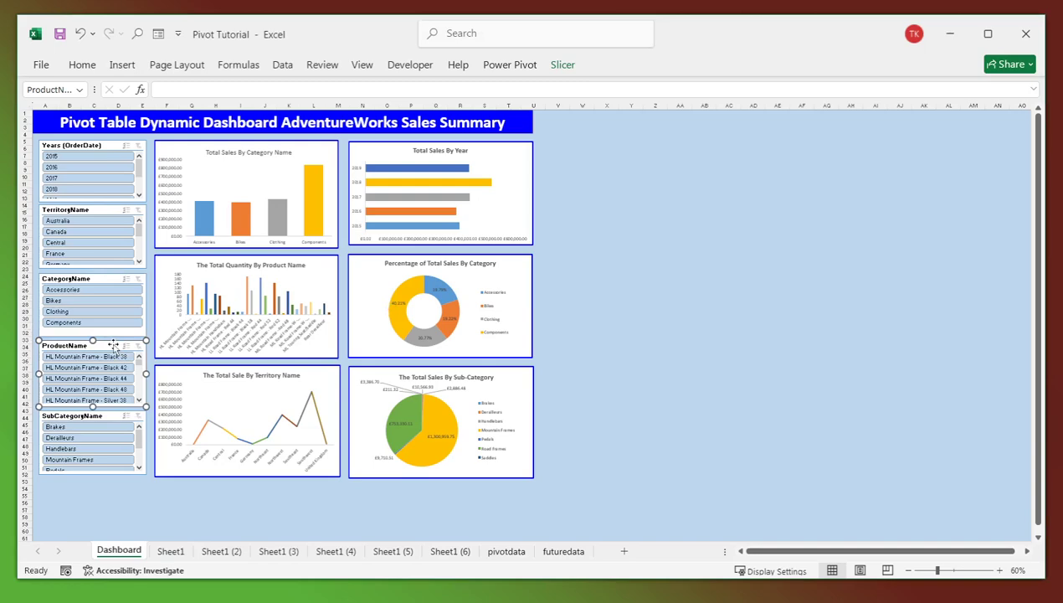
pyautogui.rightClick(115, 345)
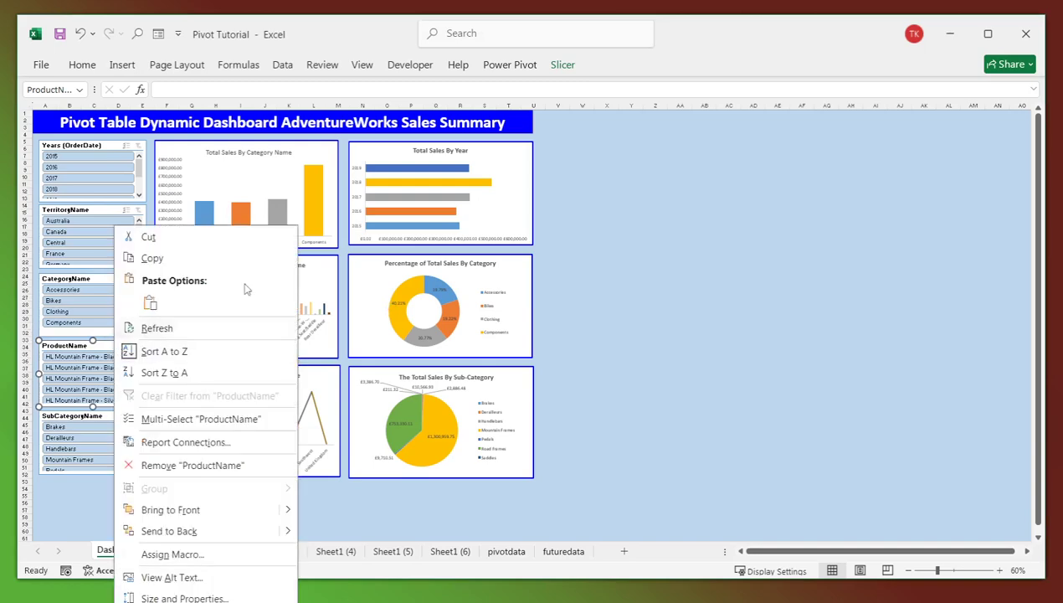
pyautogui.click(177, 442)
pyautogui.moveTo(198, 403); pyautogui.dragTo(620, 232)
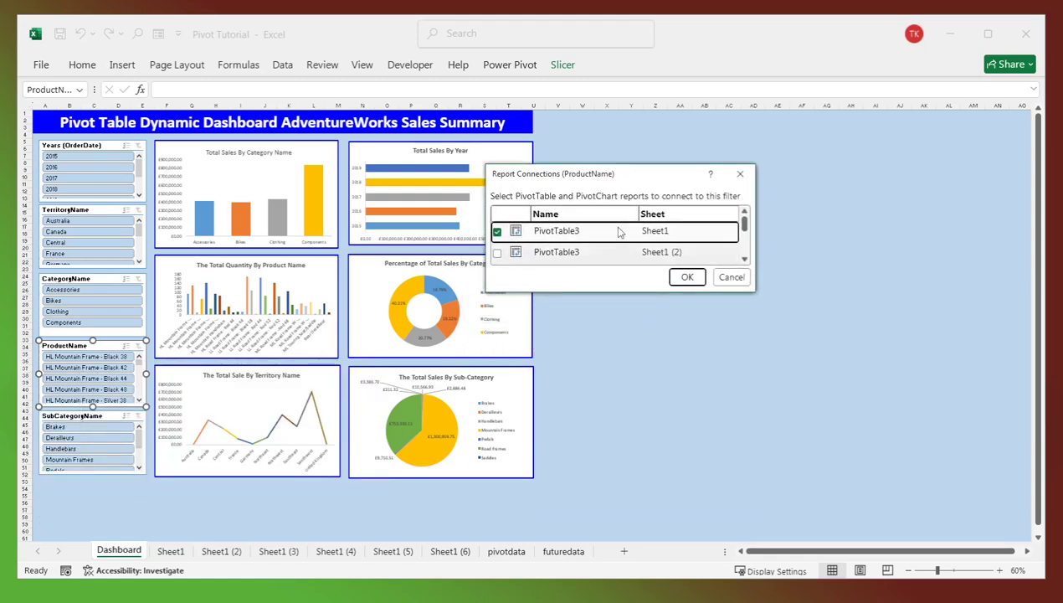
pyautogui.moveTo(608, 297); pyautogui.dragTo(625, 432)
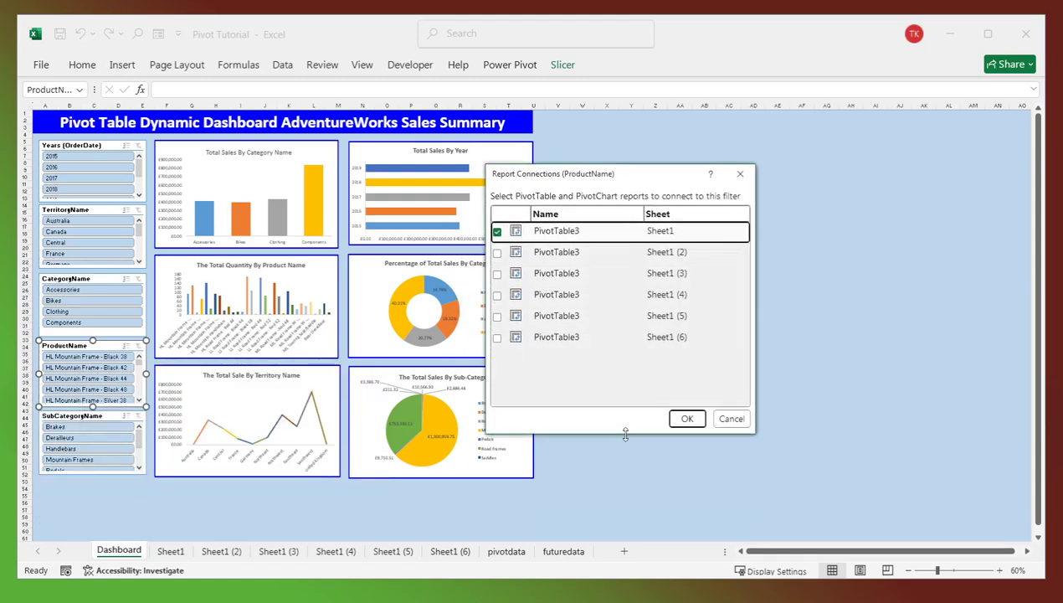
pyautogui.click(498, 338)
pyautogui.click(497, 316)
pyautogui.click(497, 295)
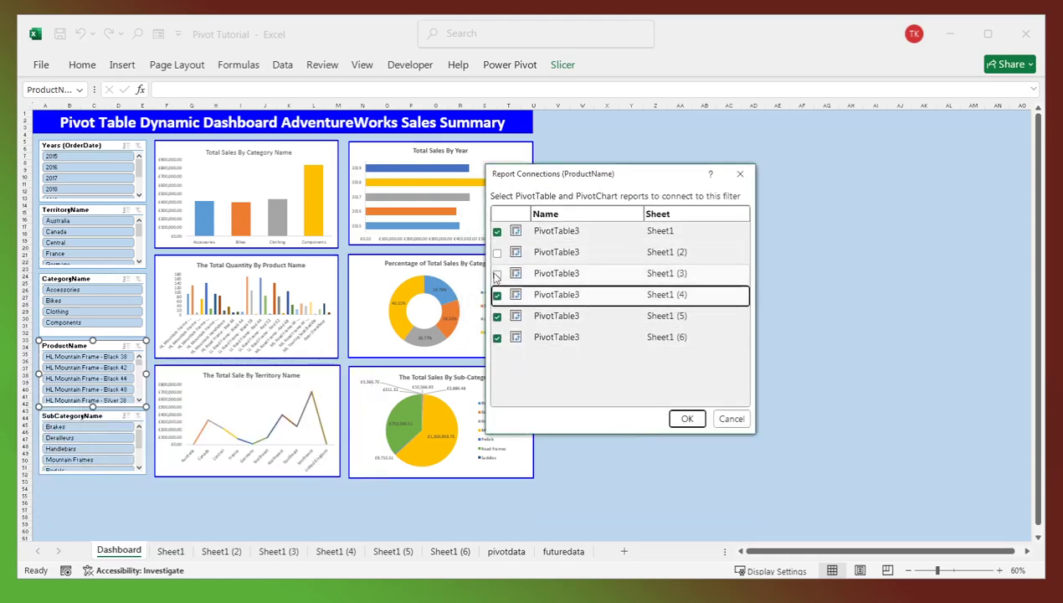
pyautogui.click(498, 274)
pyautogui.click(497, 252)
pyautogui.click(687, 419)
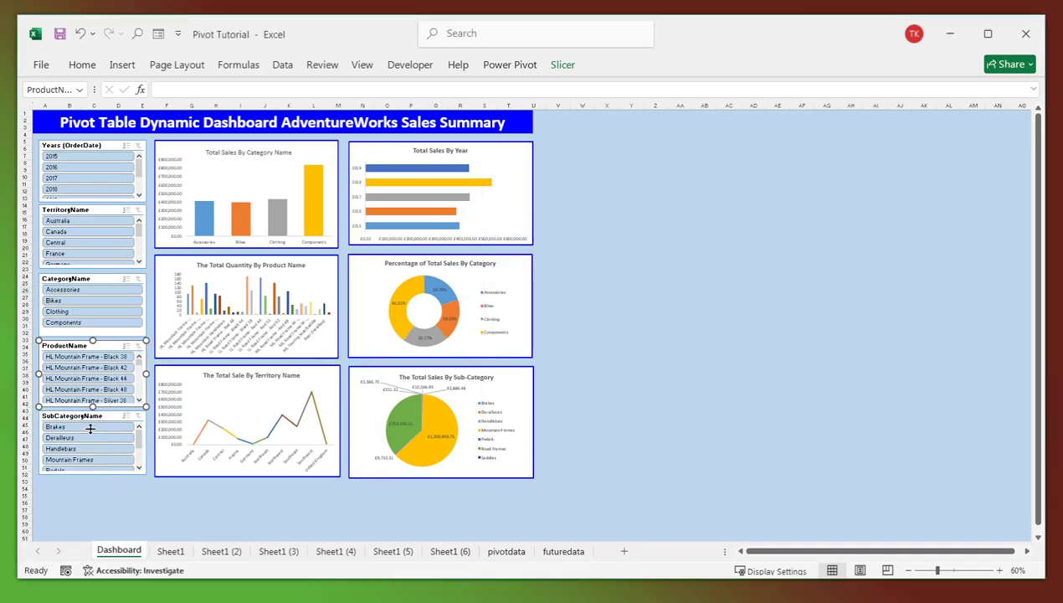
# - Connect the SubCategoryName slicer to the PivotTable3 reports on Sheet1 (2) through Sheet1 (6), keeping Sheet1 connected, and deselect the slicer
pyautogui.click(90, 419)
pyautogui.rightClick(89, 417)
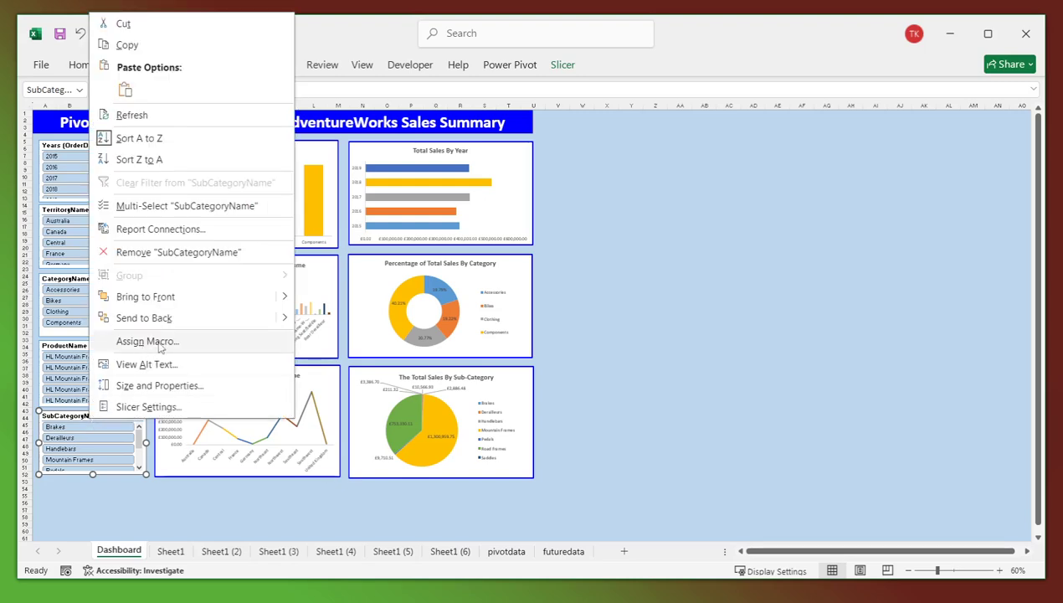
pyautogui.click(141, 230)
pyautogui.moveTo(107, 199); pyautogui.dragTo(621, 161)
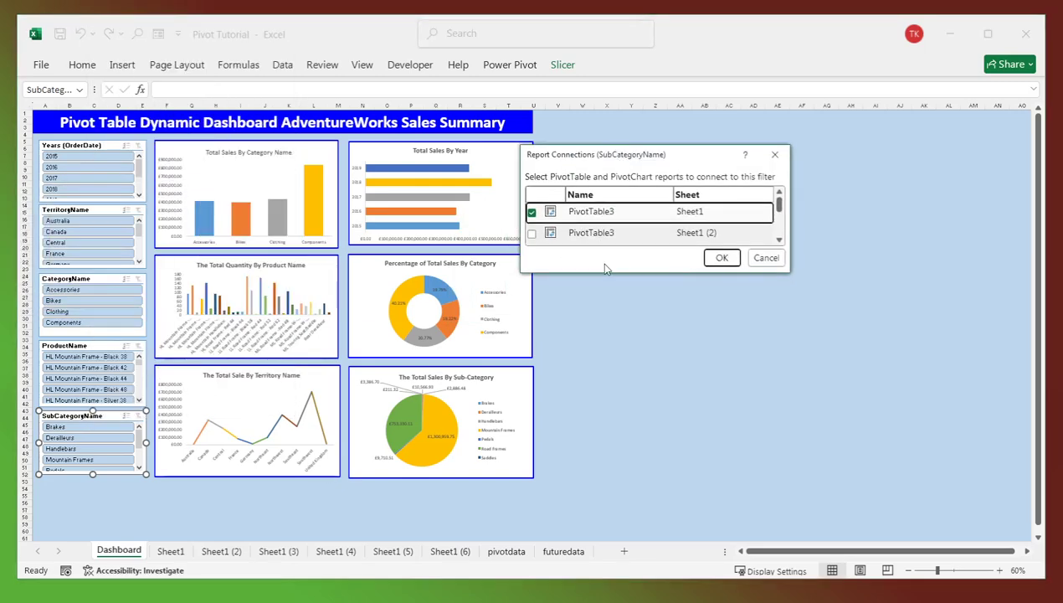
pyautogui.moveTo(604, 276); pyautogui.dragTo(605, 339)
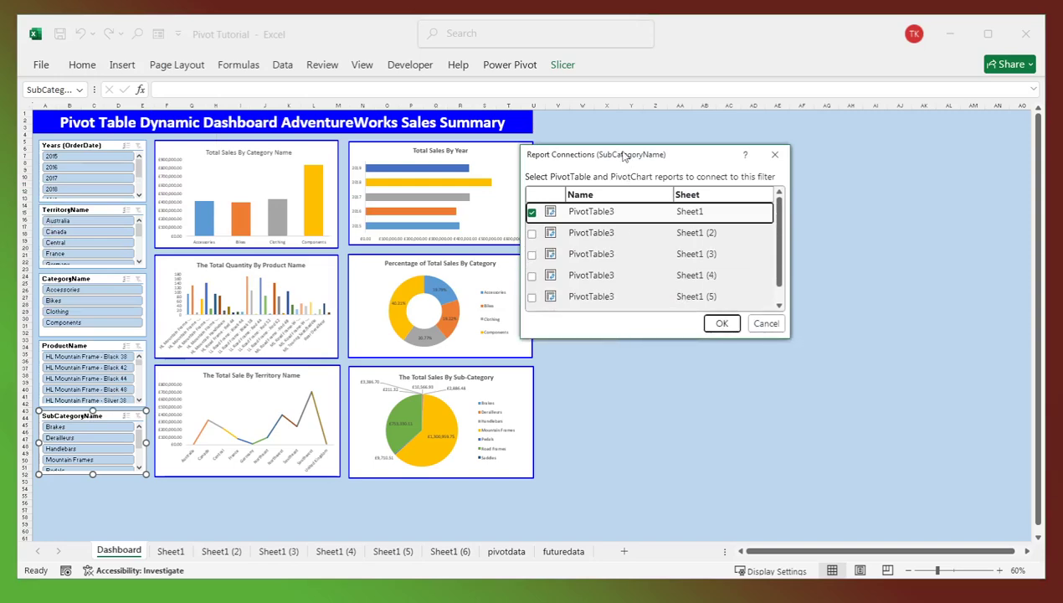
pyautogui.moveTo(623, 156); pyautogui.dragTo(701, 168)
pyautogui.click(610, 246)
pyautogui.click(610, 266)
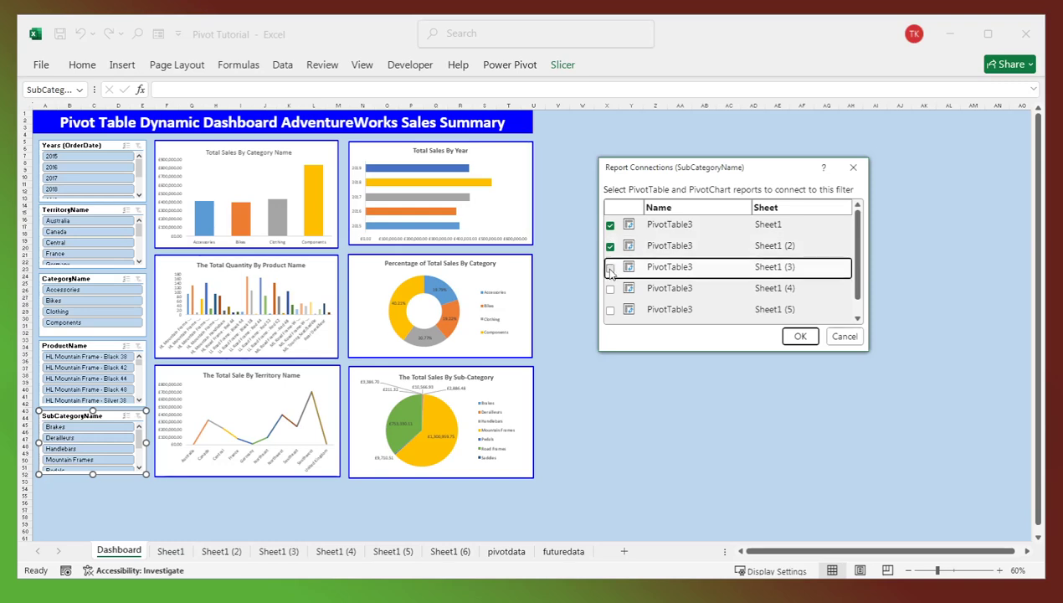
pyautogui.click(611, 288)
pyautogui.click(610, 309)
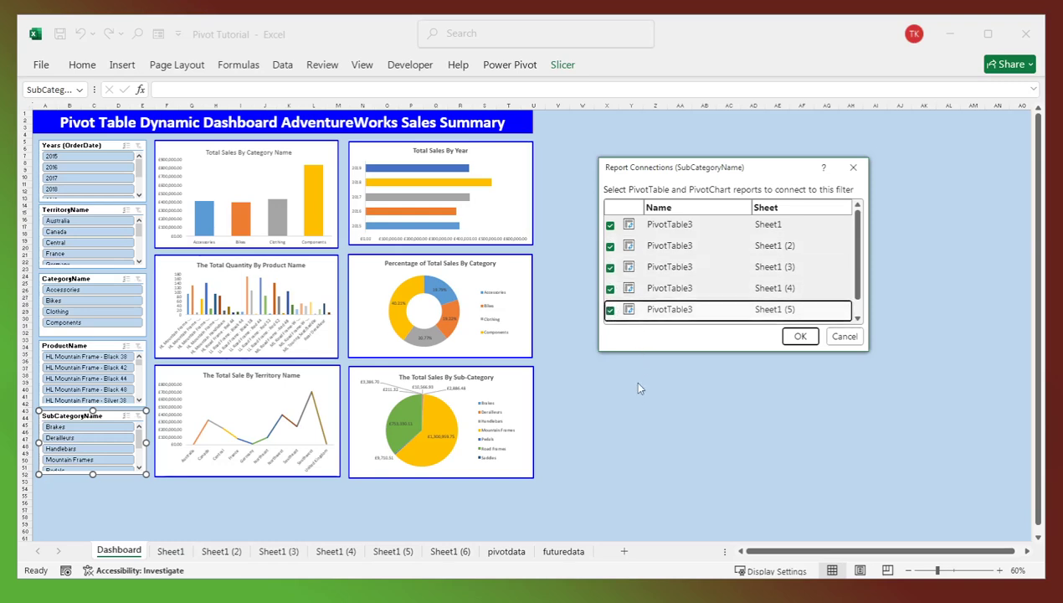
pyautogui.moveTo(639, 351); pyautogui.dragTo(641, 393)
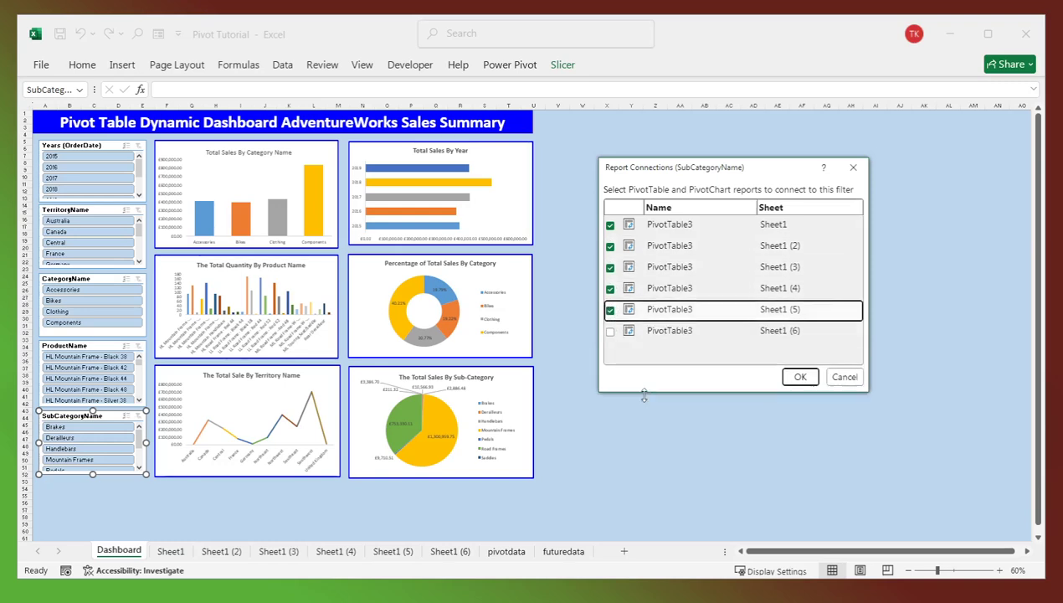
pyautogui.click(610, 331)
pyautogui.click(787, 379)
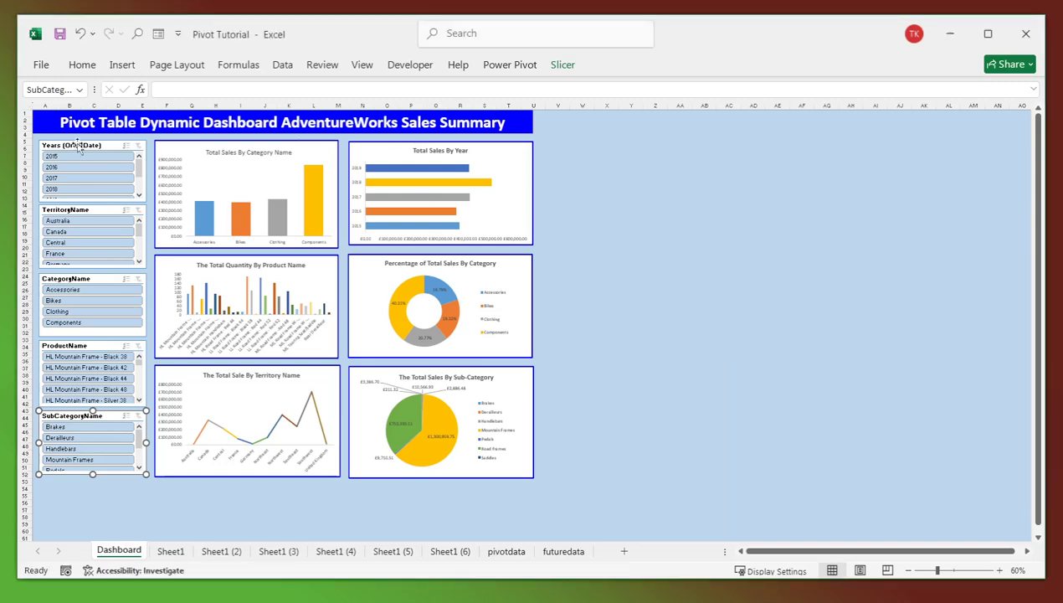
pyautogui.click(606, 159)
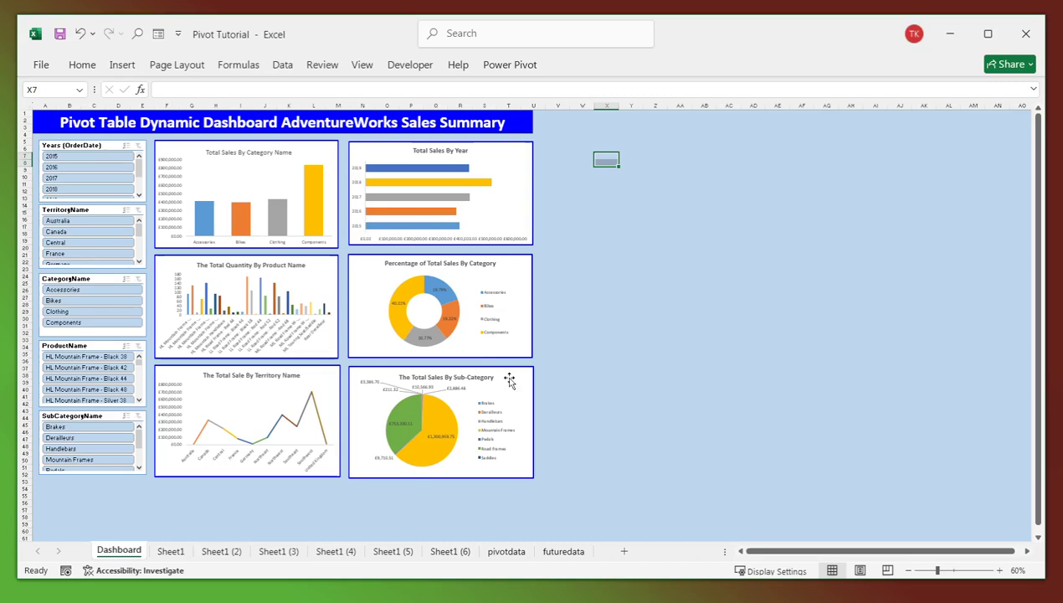
# - Test the Years (OrderDate) slicer by filtering the dashboard to single years from 2015 to 2019, and clear the filter
pyautogui.click(93, 157)
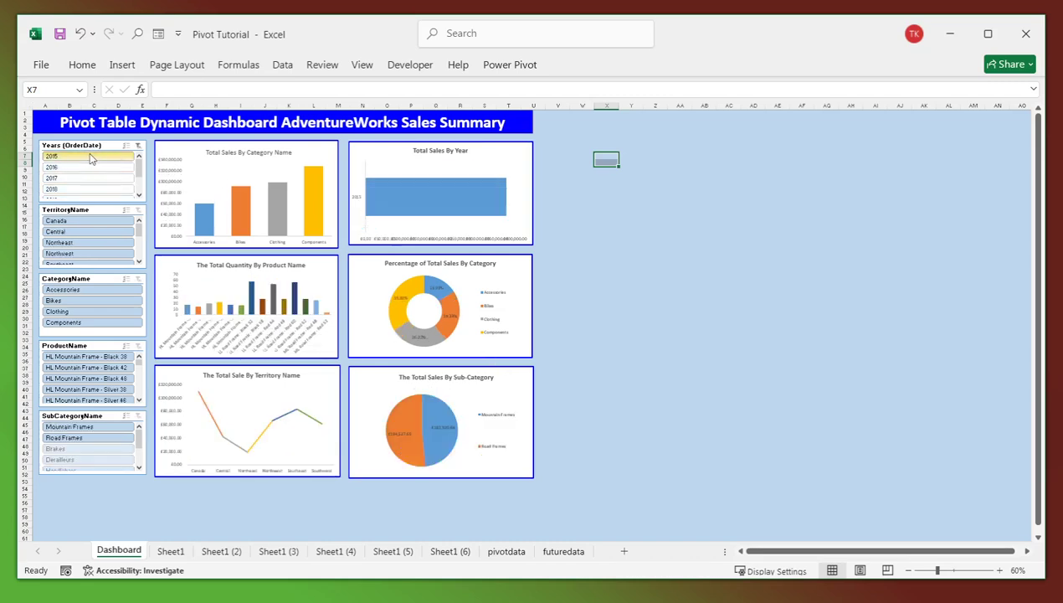
pyautogui.click(84, 189)
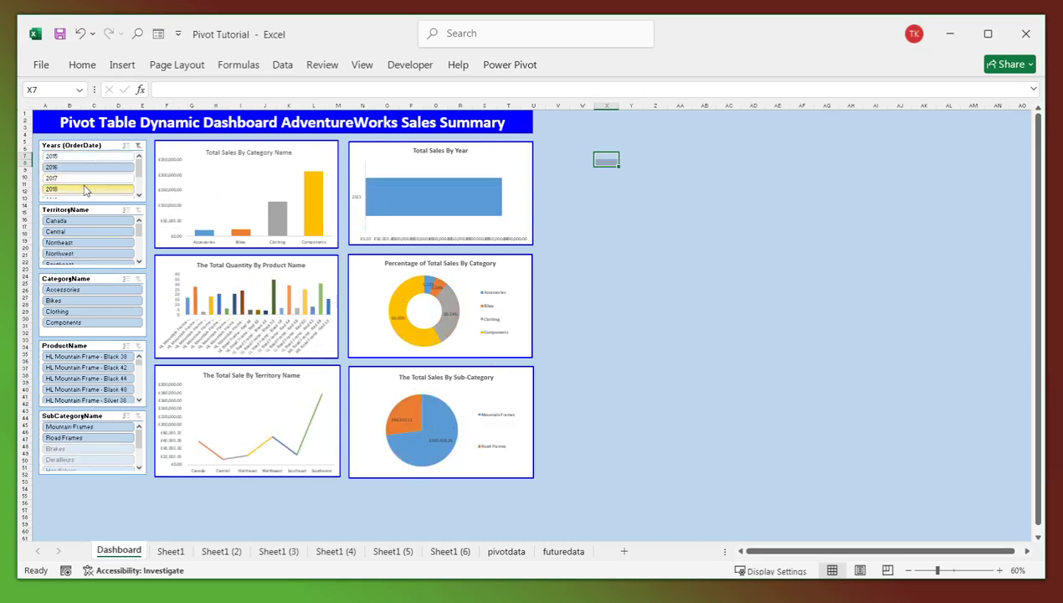
pyautogui.click(79, 202)
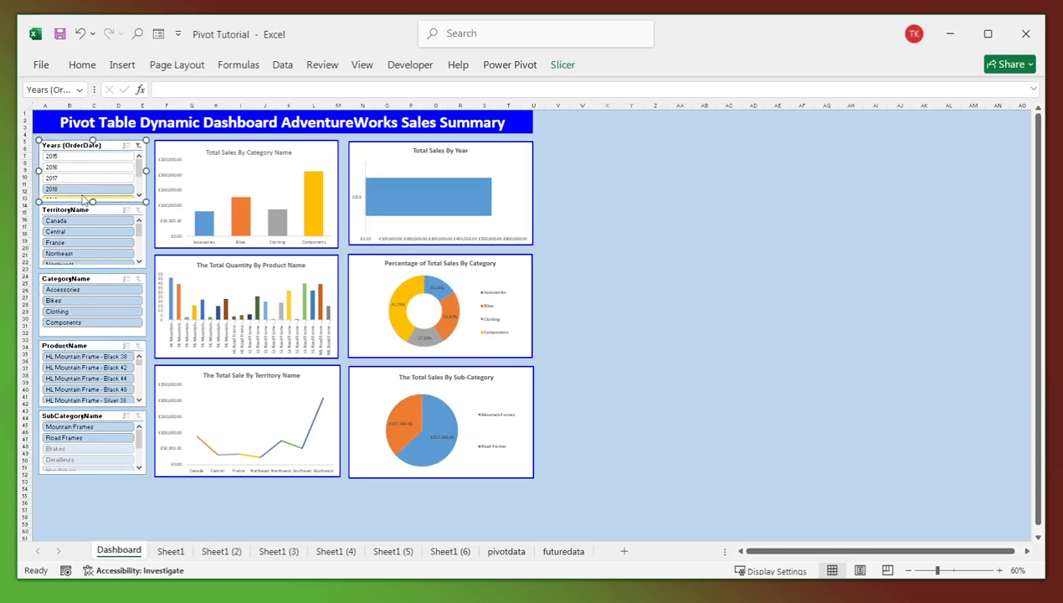
pyautogui.scroll(-1, 121, 199)
pyautogui.click(73, 190)
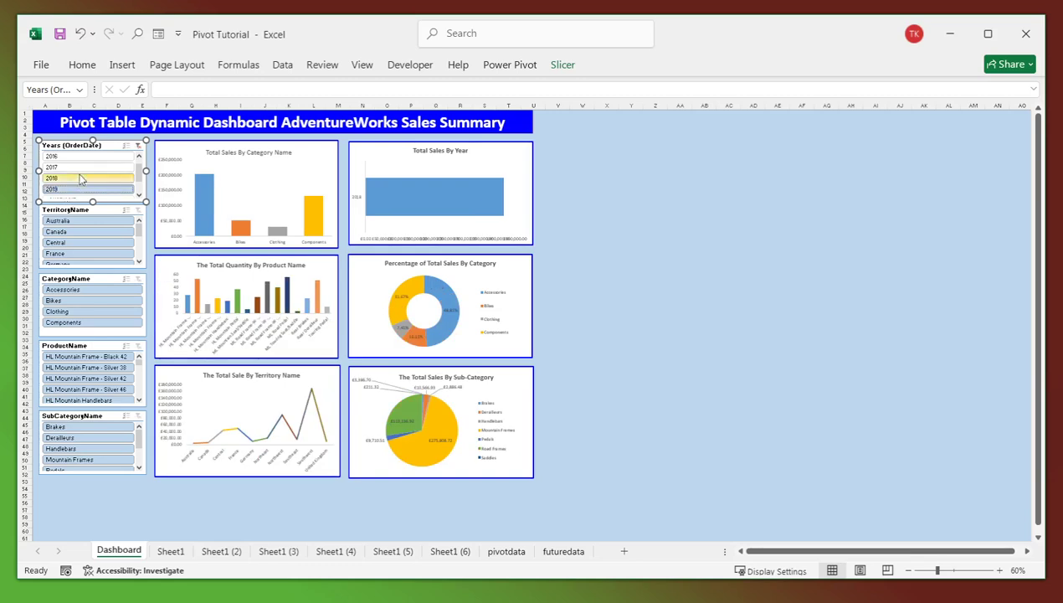
pyautogui.click(71, 157)
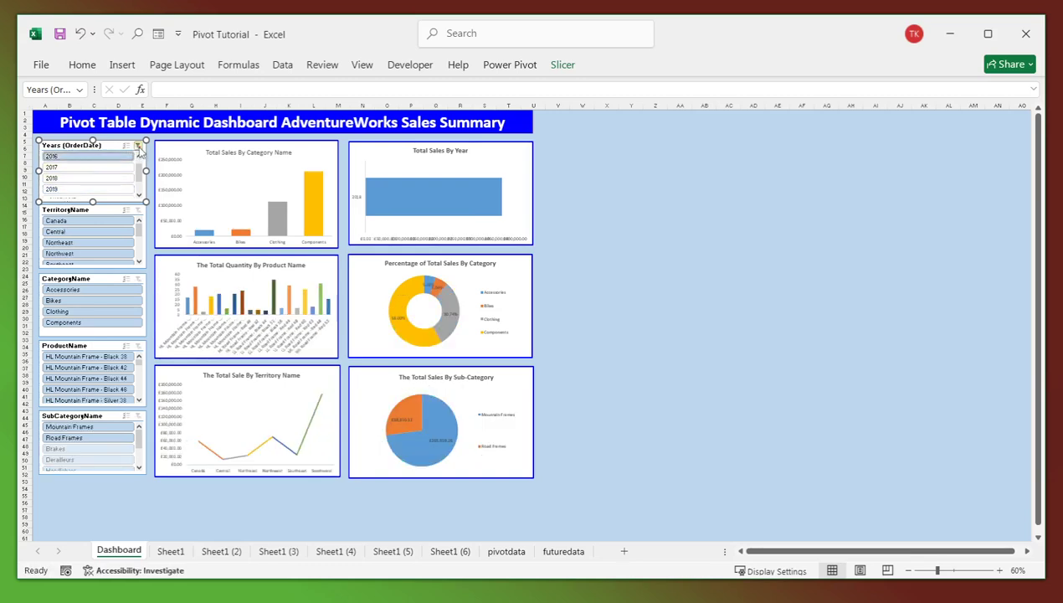
pyautogui.click(138, 146)
pyautogui.click(688, 232)
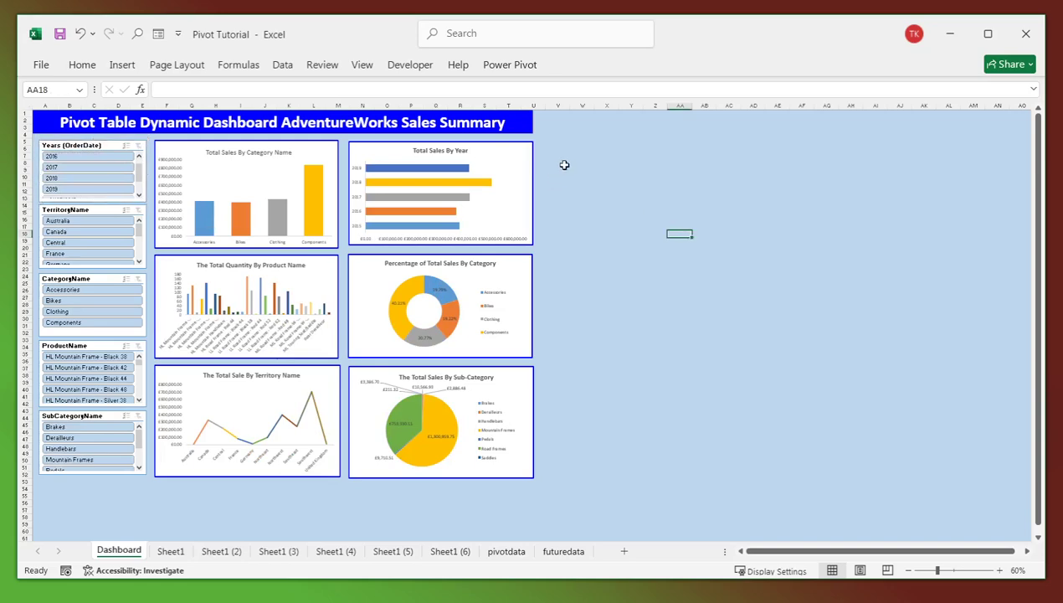
pyautogui.click(259, 505)
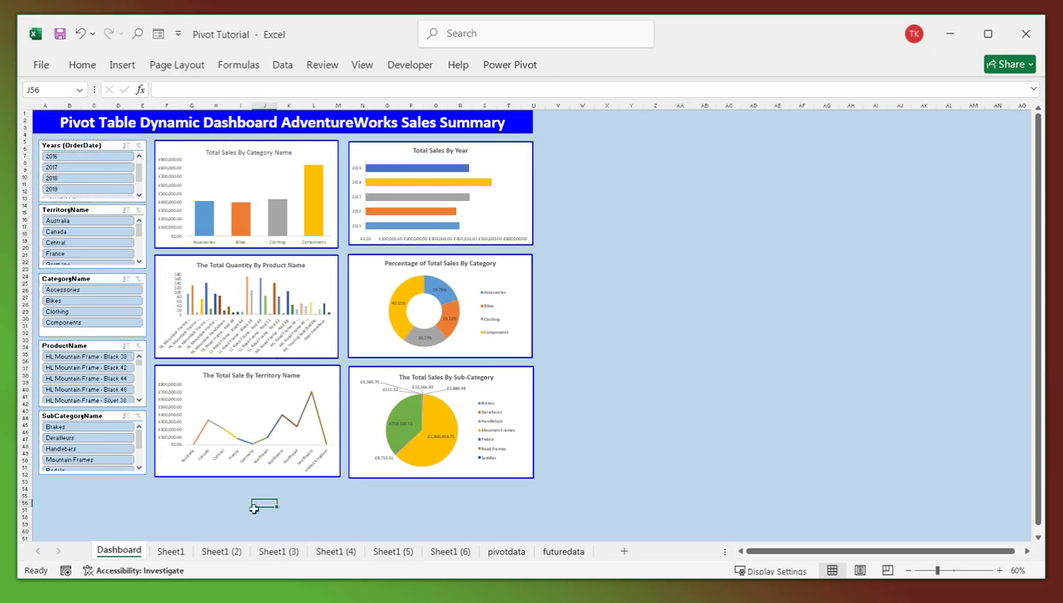
# - Hide the pivot table sheets Sheet1 and Sheet1 (2) through Sheet1 (6), and return to the Dashboard sheet
pyautogui.click(171, 551)
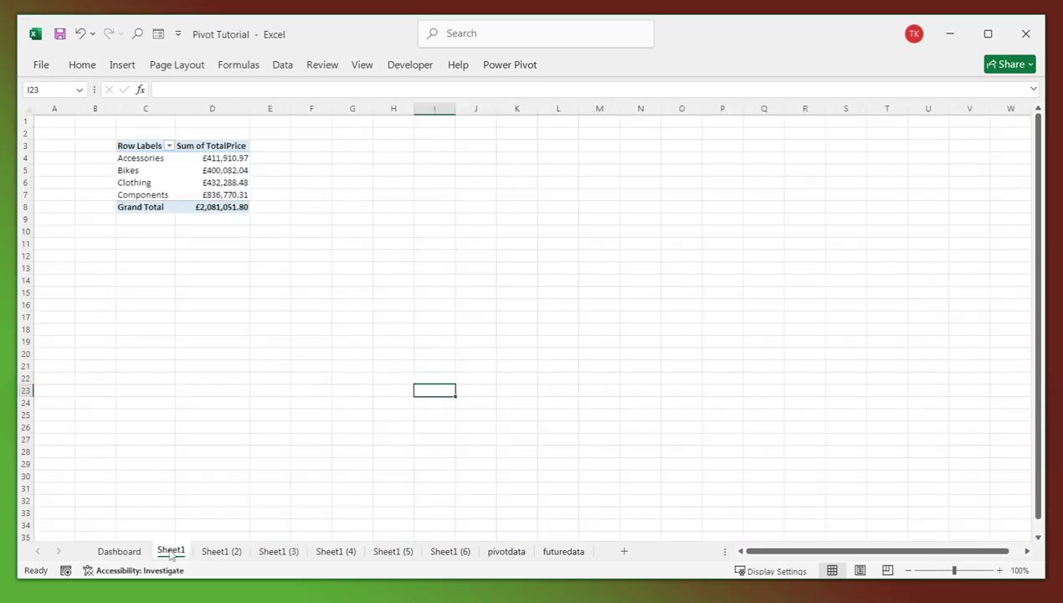
pyautogui.keyDown('ctrl'); pyautogui.click(222, 552); pyautogui.keyUp('ctrl')
pyautogui.keyDown('ctrl'); pyautogui.click(277, 552); pyautogui.keyUp('ctrl')
pyautogui.keyDown('ctrl'); pyautogui.click(334, 552); pyautogui.keyUp('ctrl')
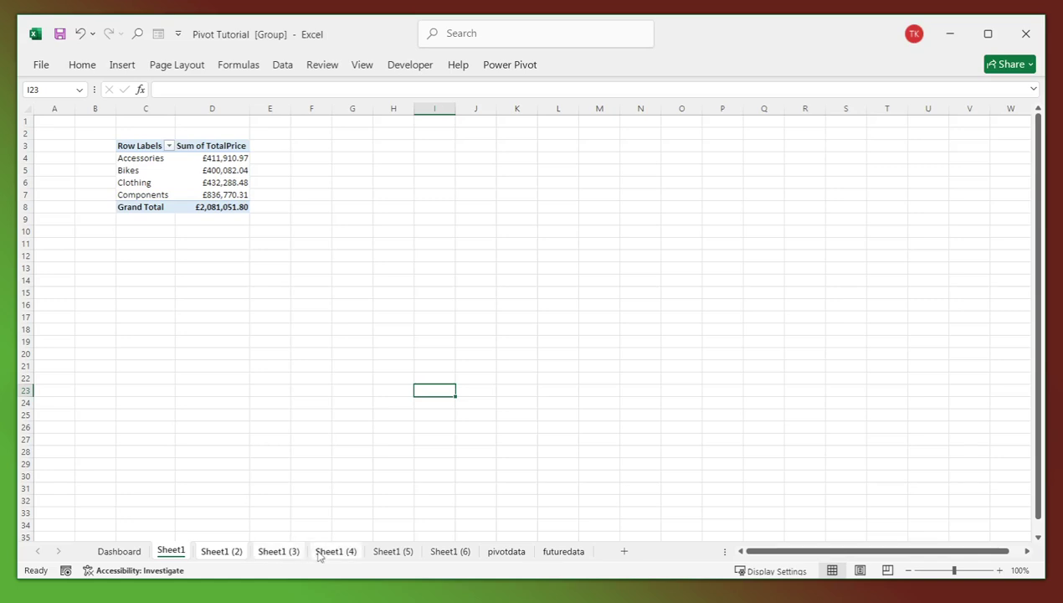
pyautogui.keyDown('ctrl'); pyautogui.click(376, 553); pyautogui.keyUp('ctrl')
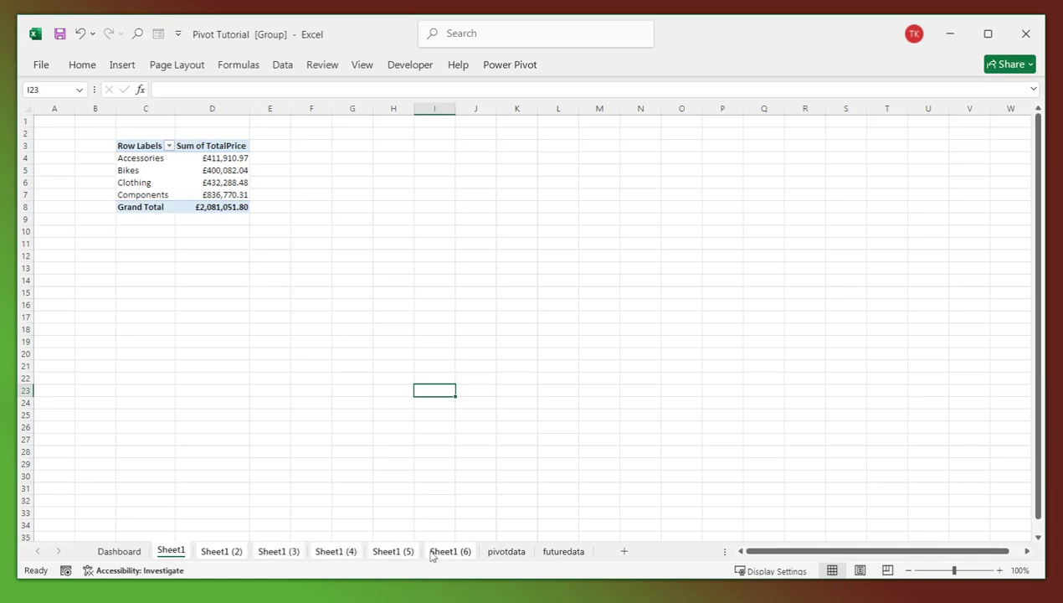
pyautogui.rightClick(441, 554)
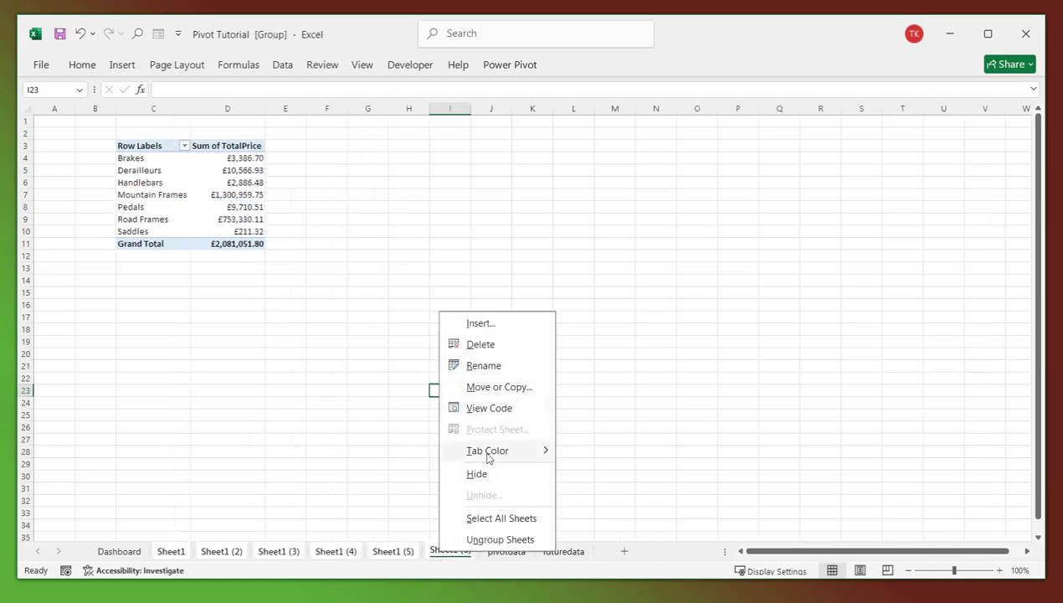
pyautogui.click(501, 476)
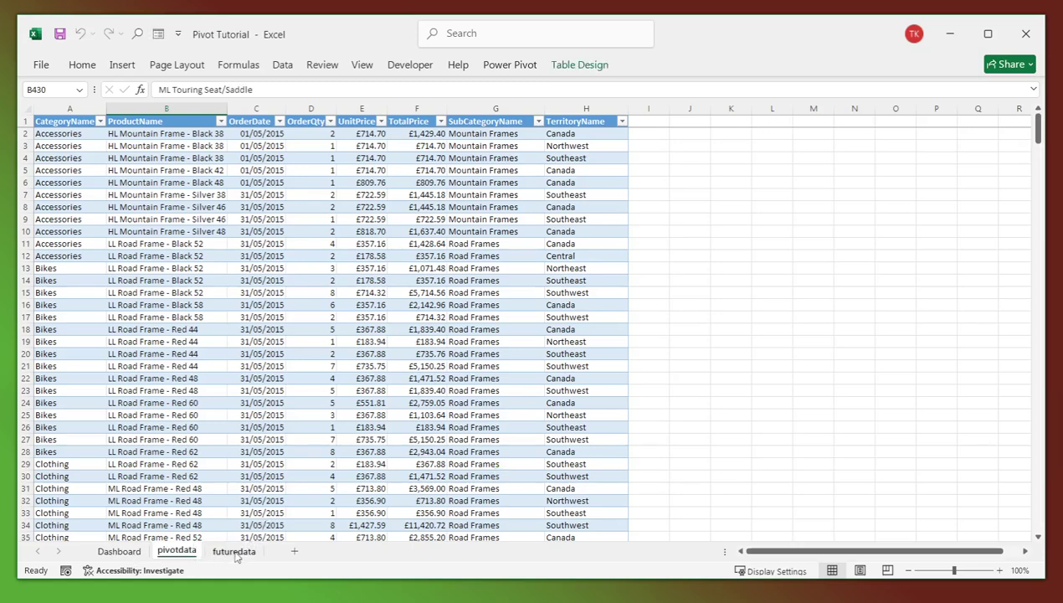
pyautogui.click(118, 553)
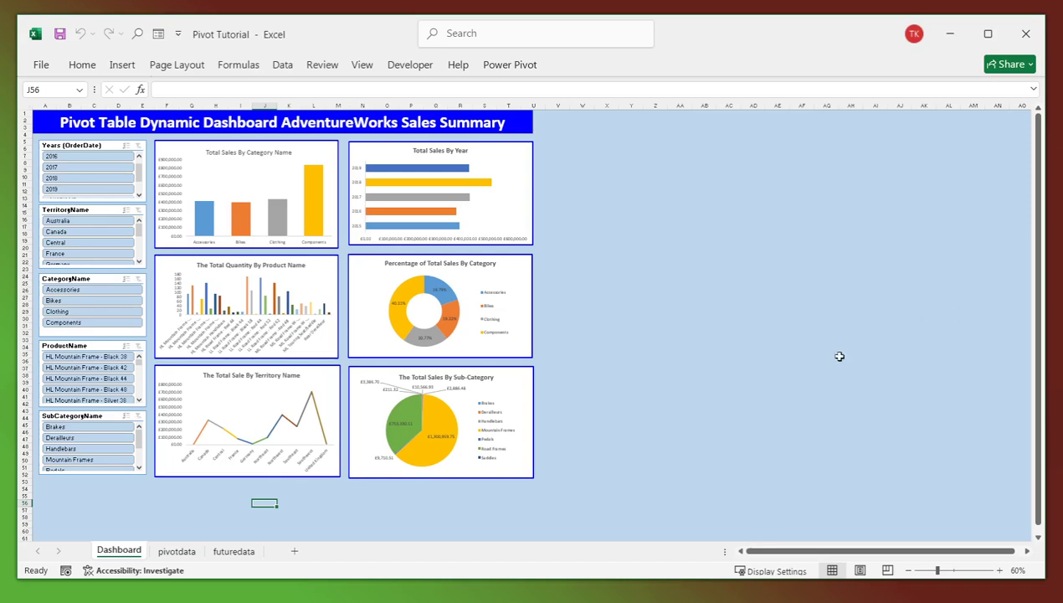
pyautogui.click(623, 155)
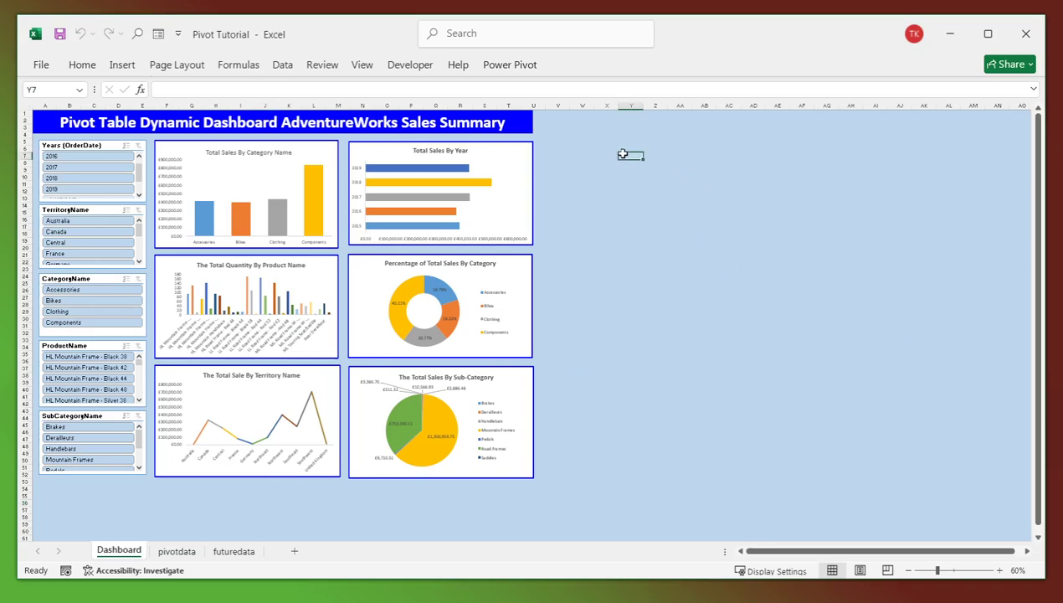
# - Examine the order dates and the extent of the records on the futuredata sheet from start to end
pyautogui.click(232, 551)
pyautogui.click(180, 206)
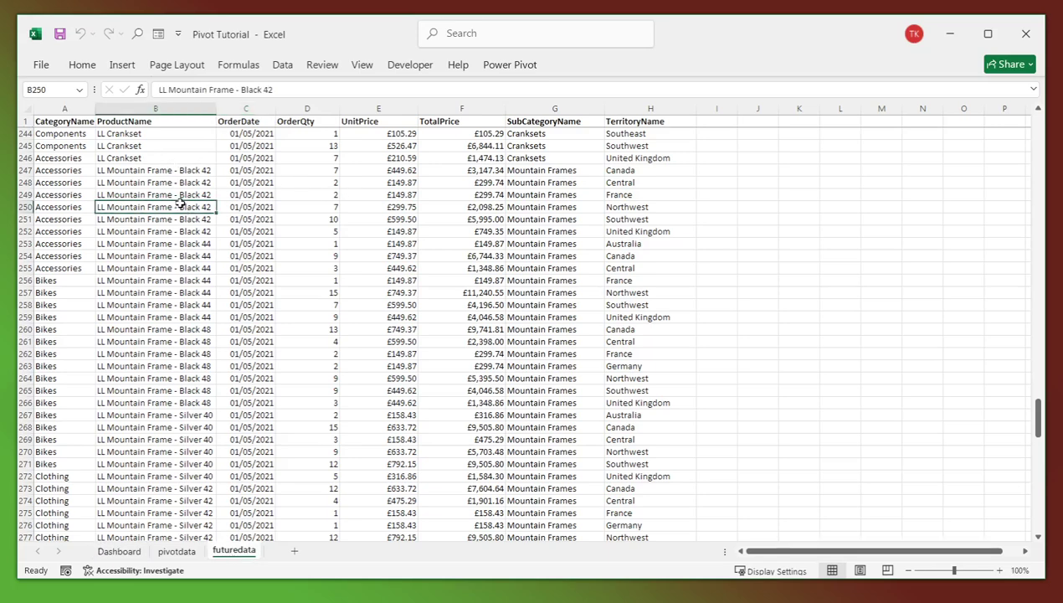
pyautogui.click(239, 169)
pyautogui.click(241, 279)
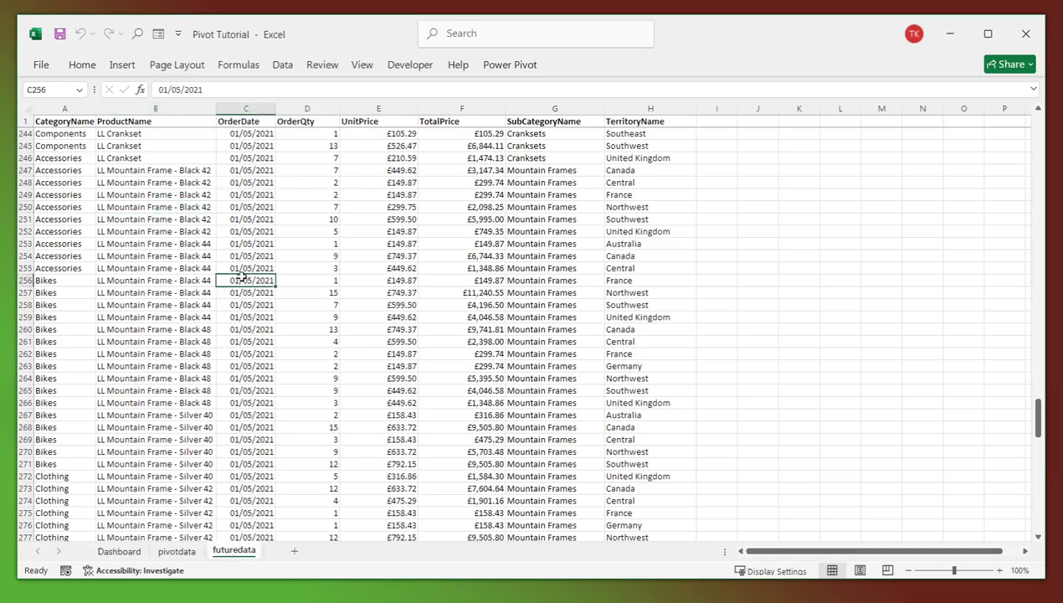
pyautogui.moveTo(1038, 415); pyautogui.dragTo(1037, 511)
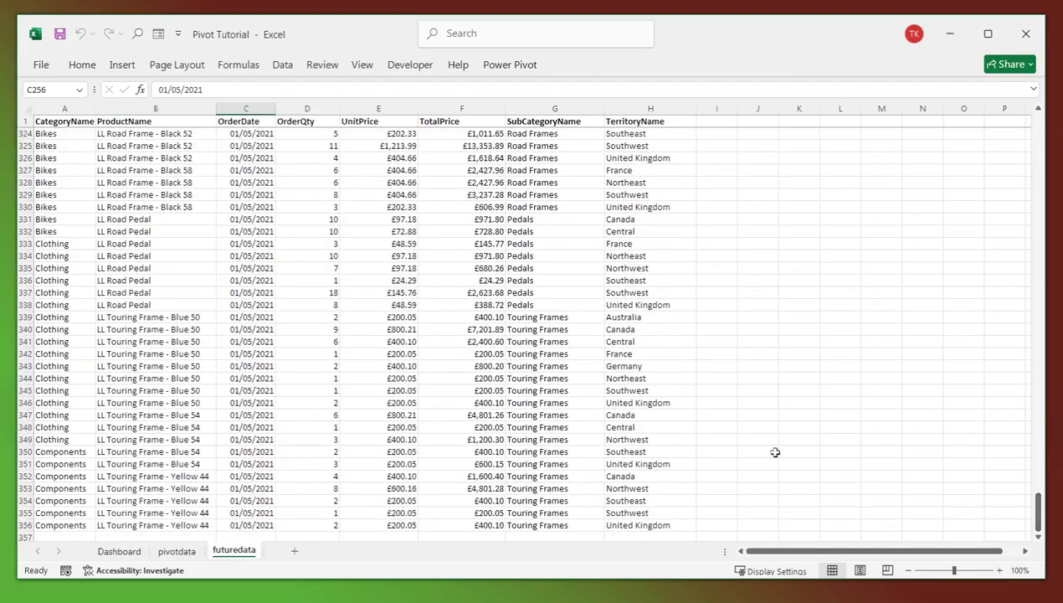
pyautogui.click(1039, 537)
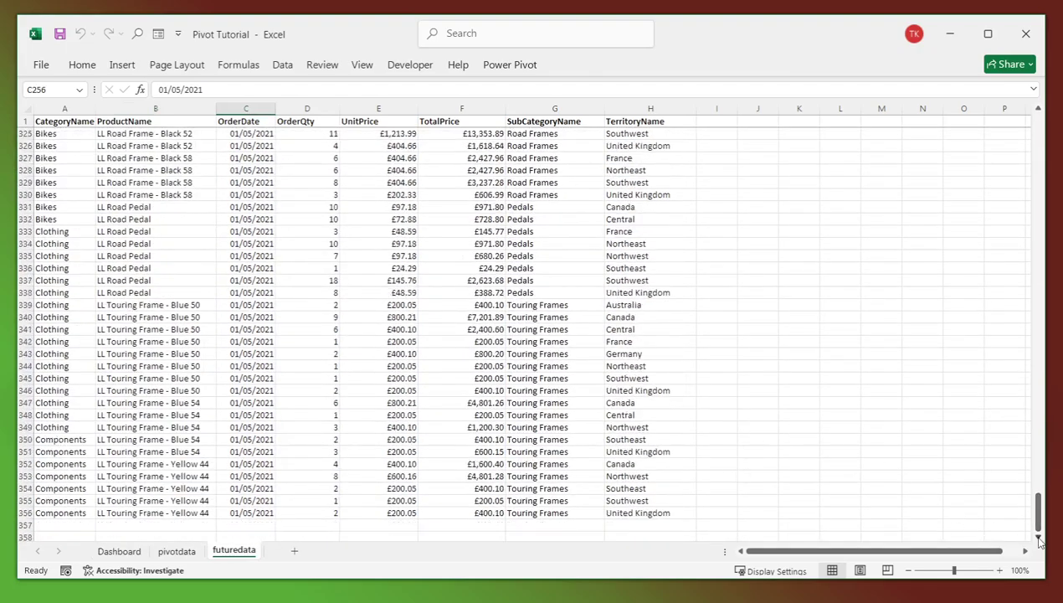
pyautogui.click(656, 514)
pyautogui.moveTo(1038, 505); pyautogui.dragTo(1038, 126)
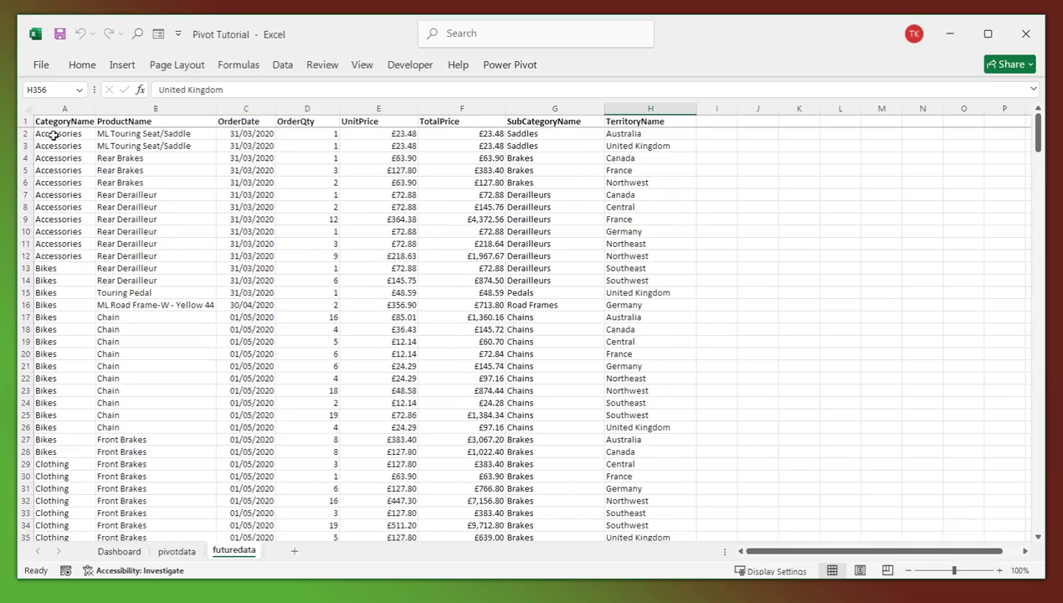
# - Copy all futuredata records without the header, append them to the pivotdata table from cell A453, and save the workbook
pyautogui.hotkey('ctrl', 'a')
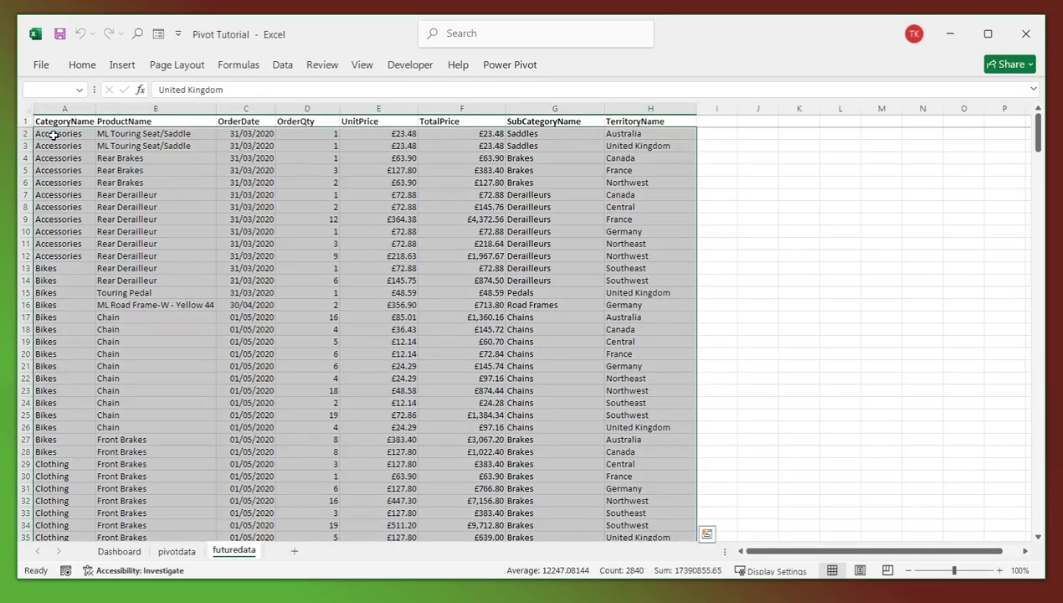
pyautogui.hotkey('ctrl', 'c')
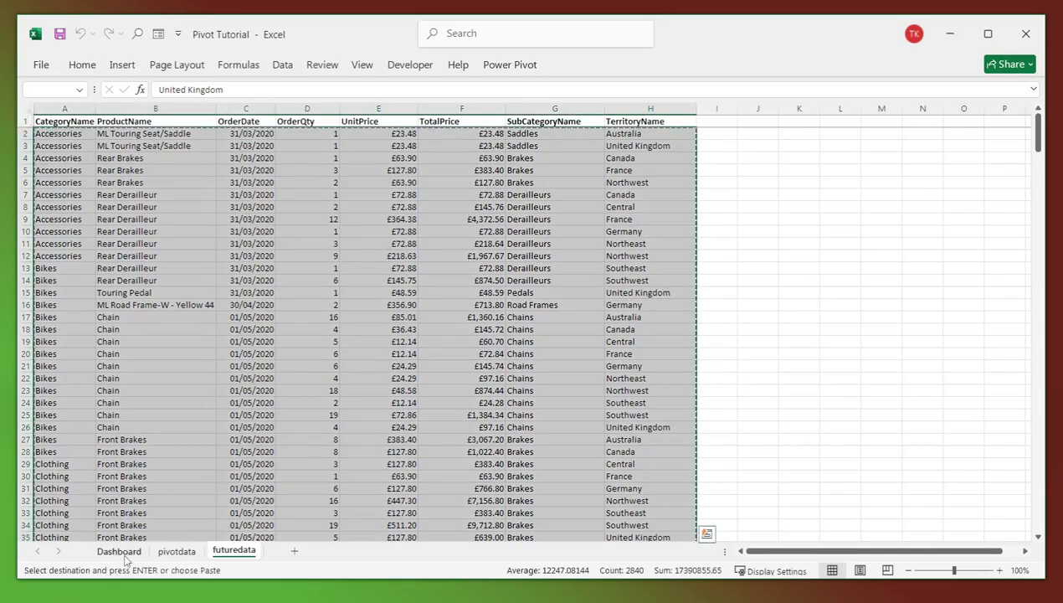
pyautogui.click(176, 551)
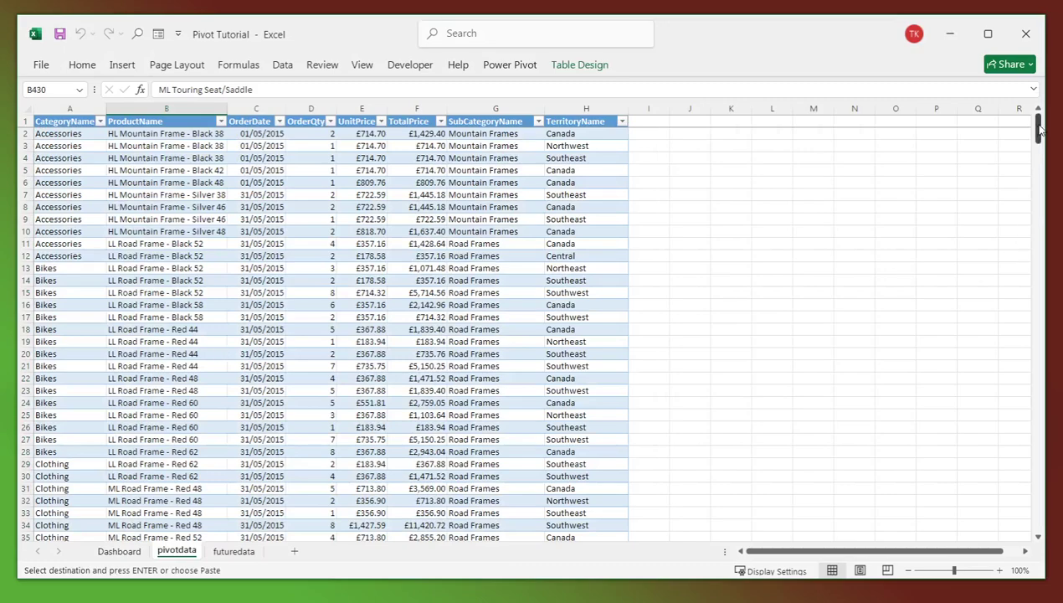
pyautogui.moveTo(1038, 126); pyautogui.dragTo(1038, 528)
pyautogui.click(1039, 537)
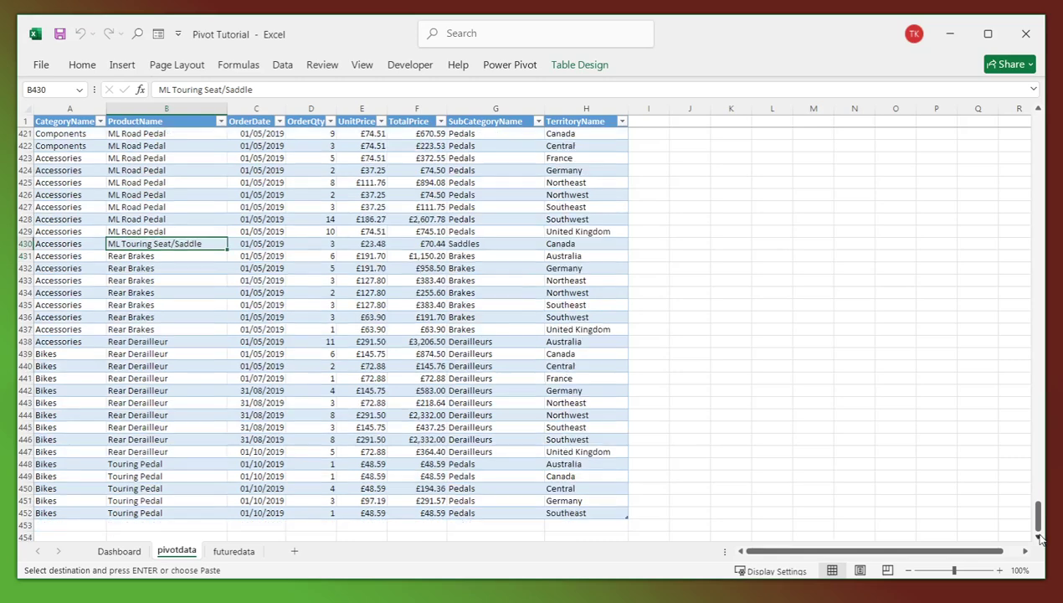
pyautogui.click(1039, 536)
pyautogui.click(53, 512)
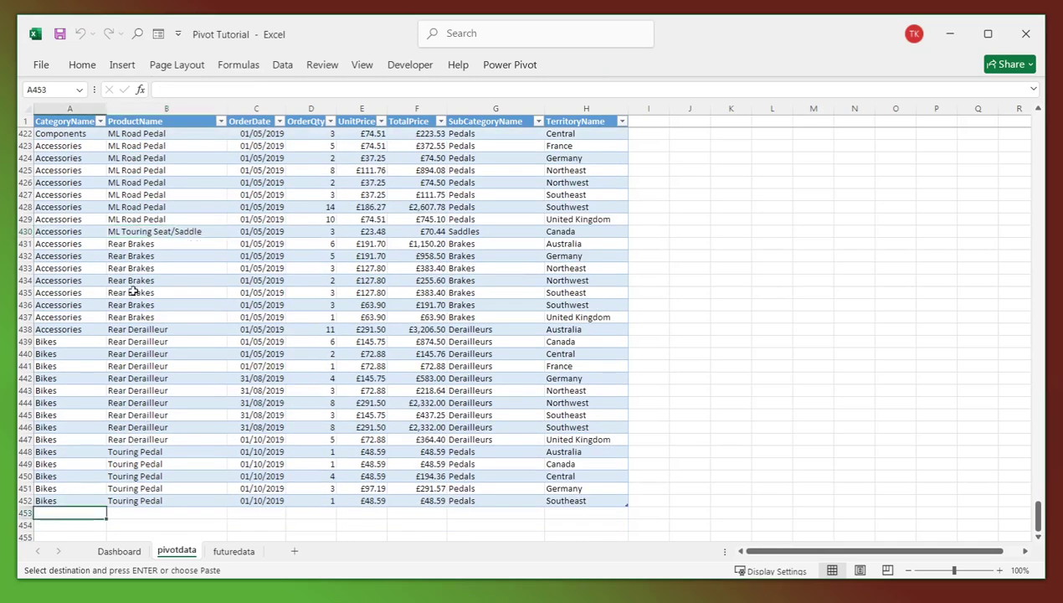
pyautogui.hotkey('ctrl', 'v')
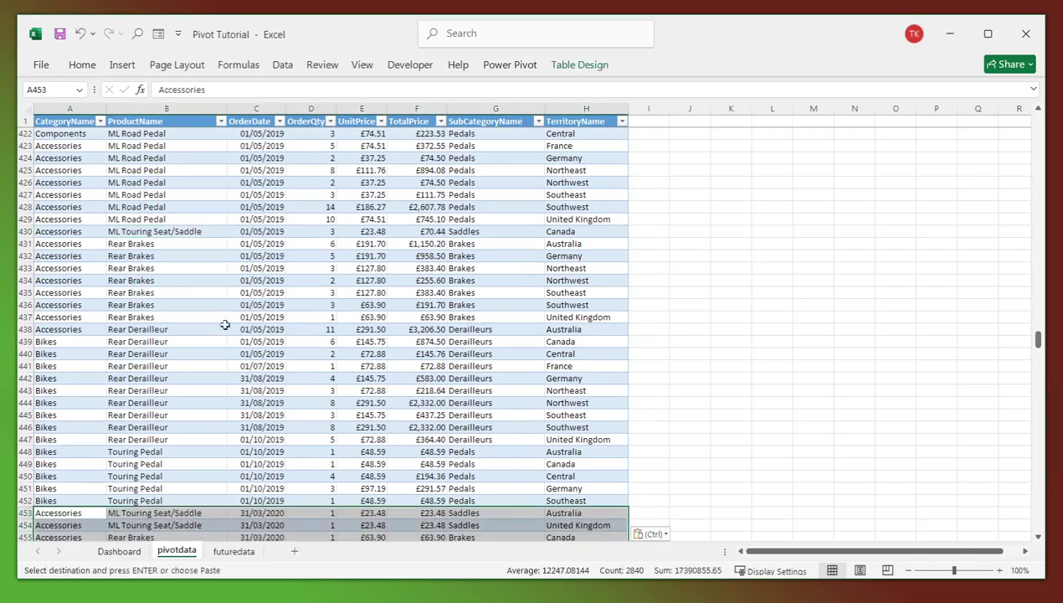
pyautogui.click(237, 353)
pyautogui.click(60, 33)
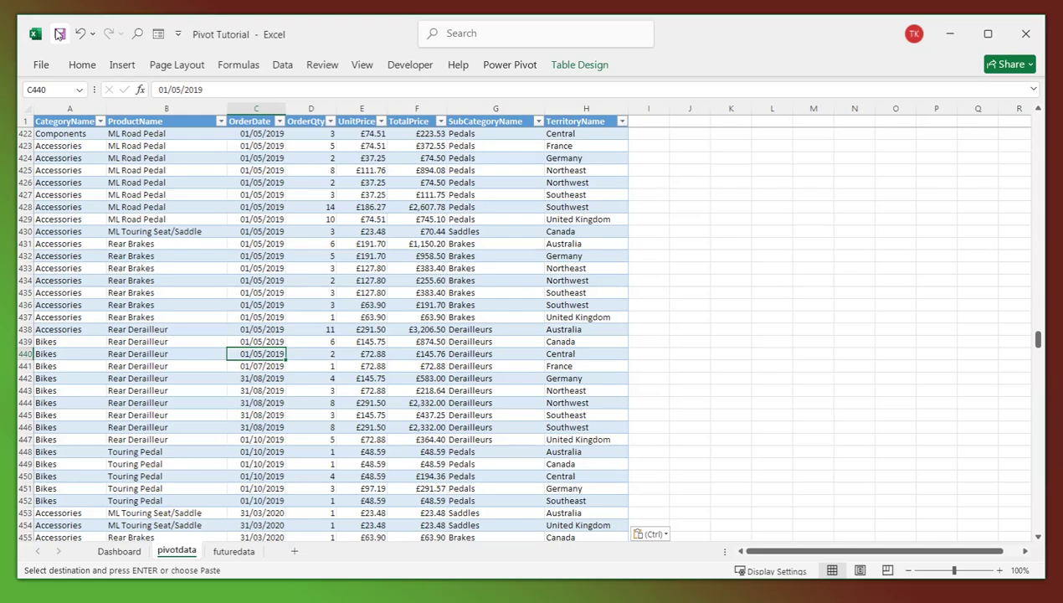
# - Refresh all pivot tables and charts in the workbook from the Dashboard sheet
pyautogui.click(117, 551)
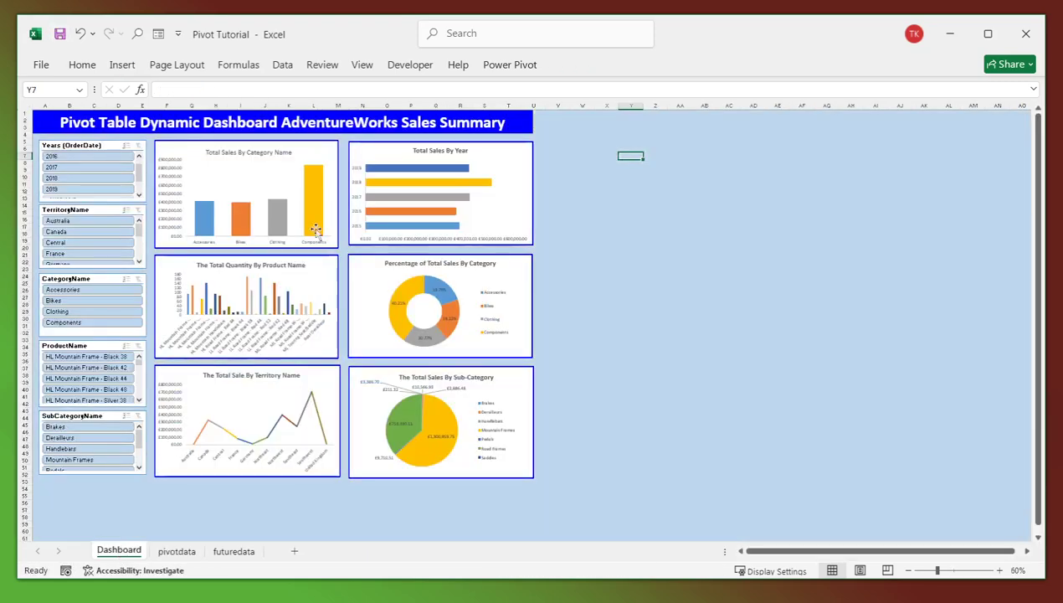
pyautogui.click(282, 65)
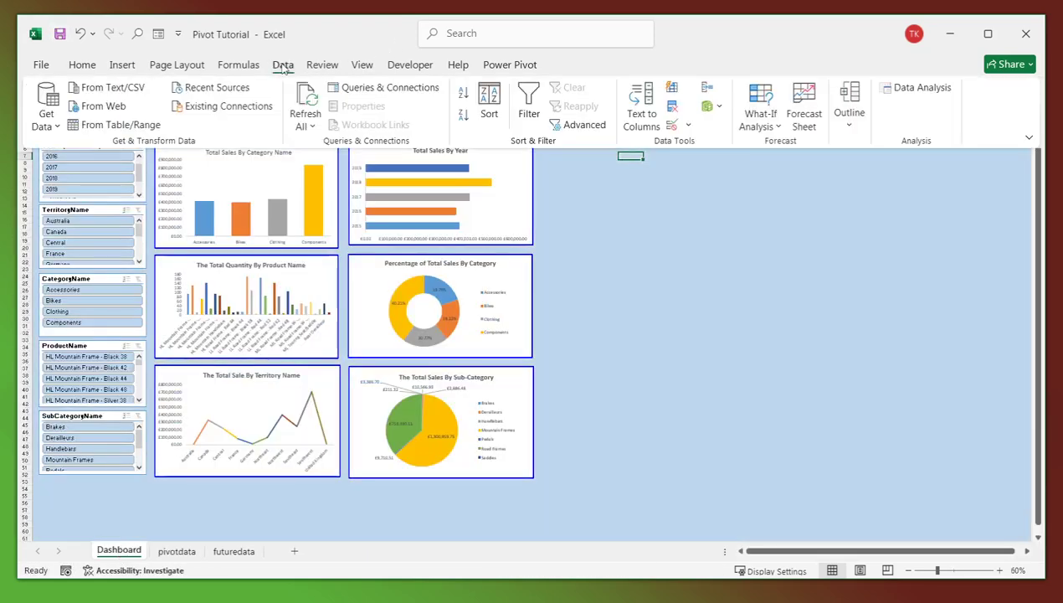
pyautogui.click(314, 127)
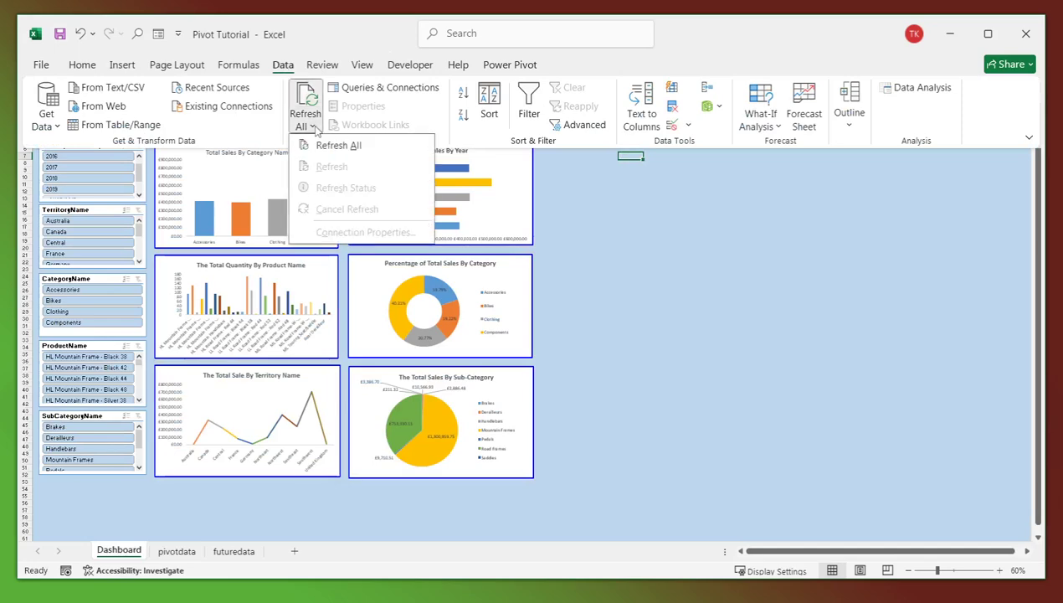
pyautogui.click(335, 147)
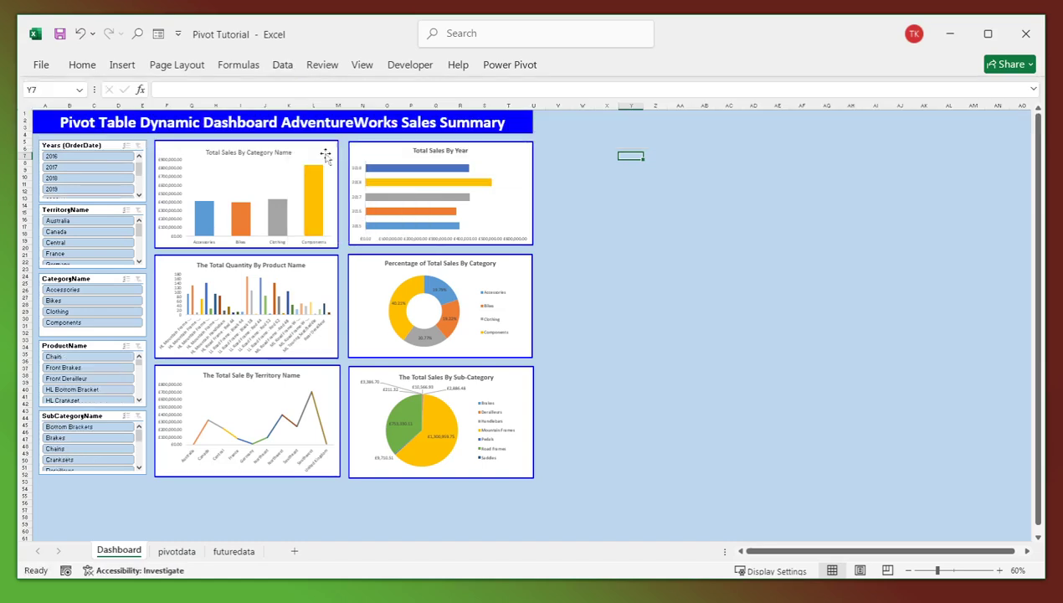
# - Filter the dashboard to 2020 and 2021 in turn with the Years (OrderDate) slicer and review all six charts
pyautogui.click(139, 195)
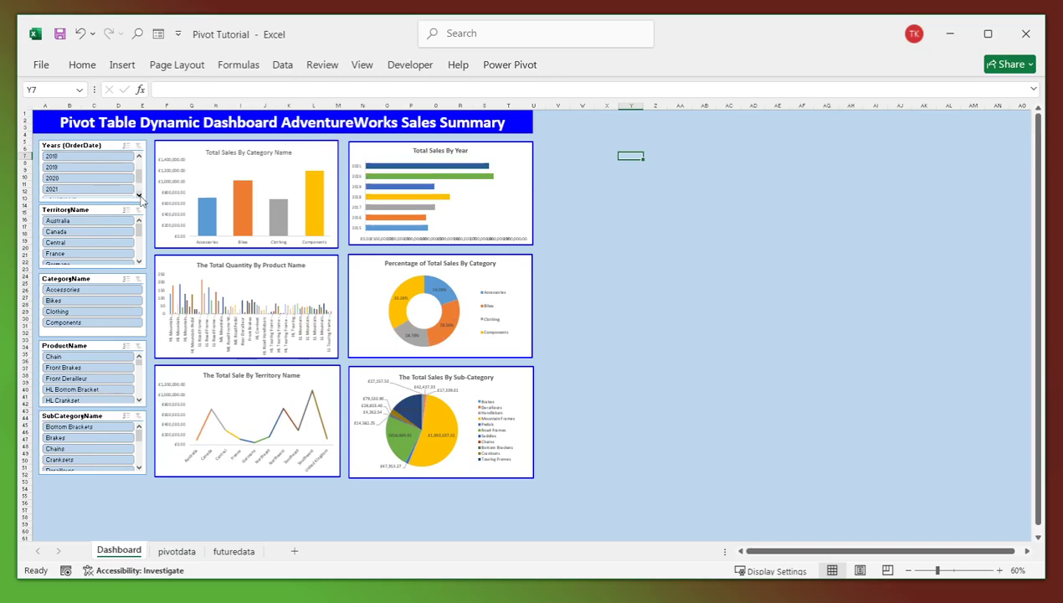
pyautogui.click(71, 189)
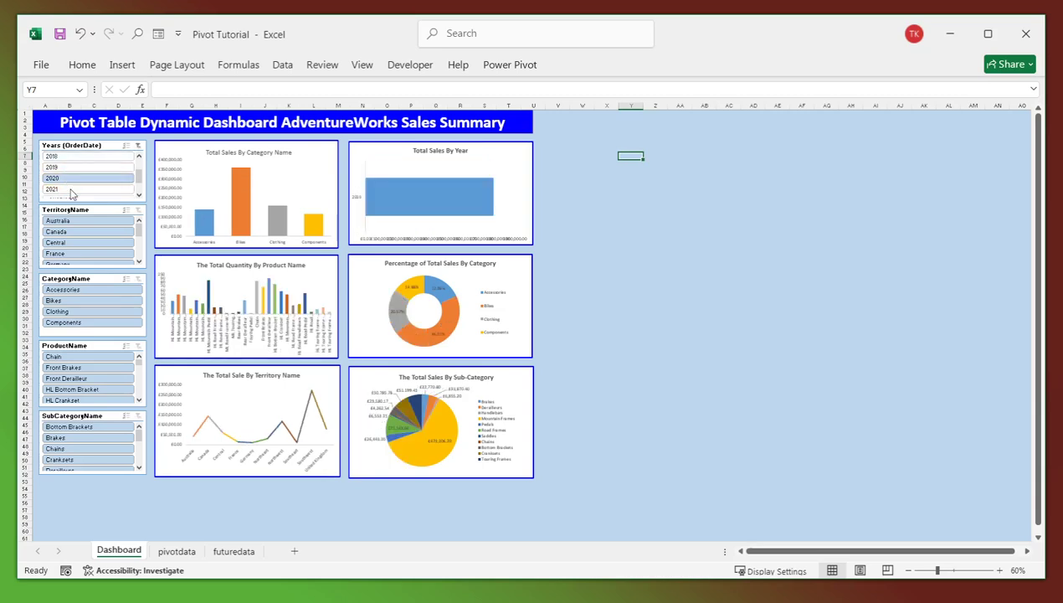
pyautogui.click(72, 190)
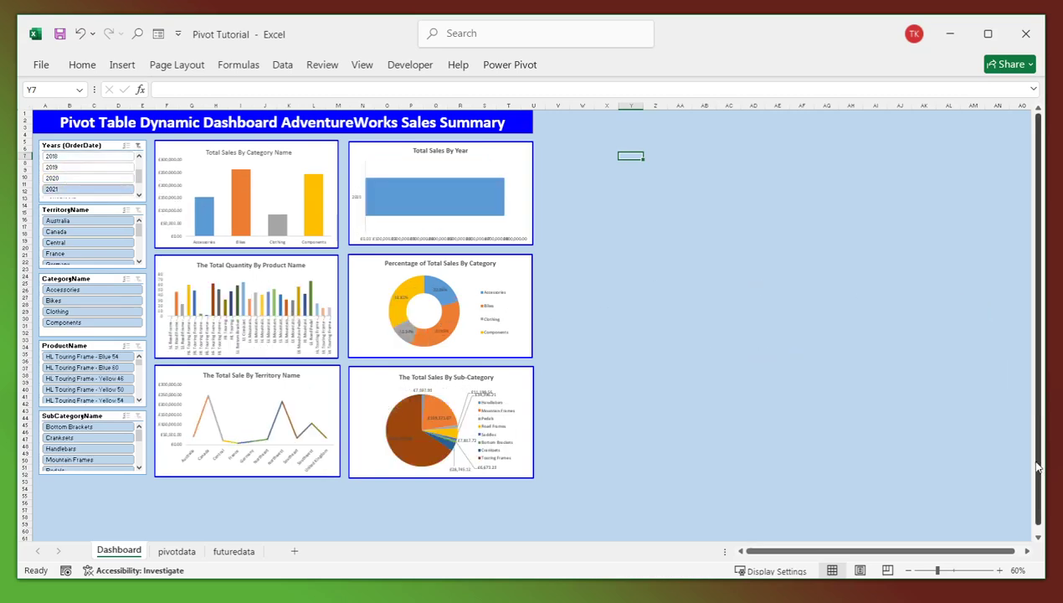
pyautogui.click(1000, 570)
pyautogui.click(1000, 570)
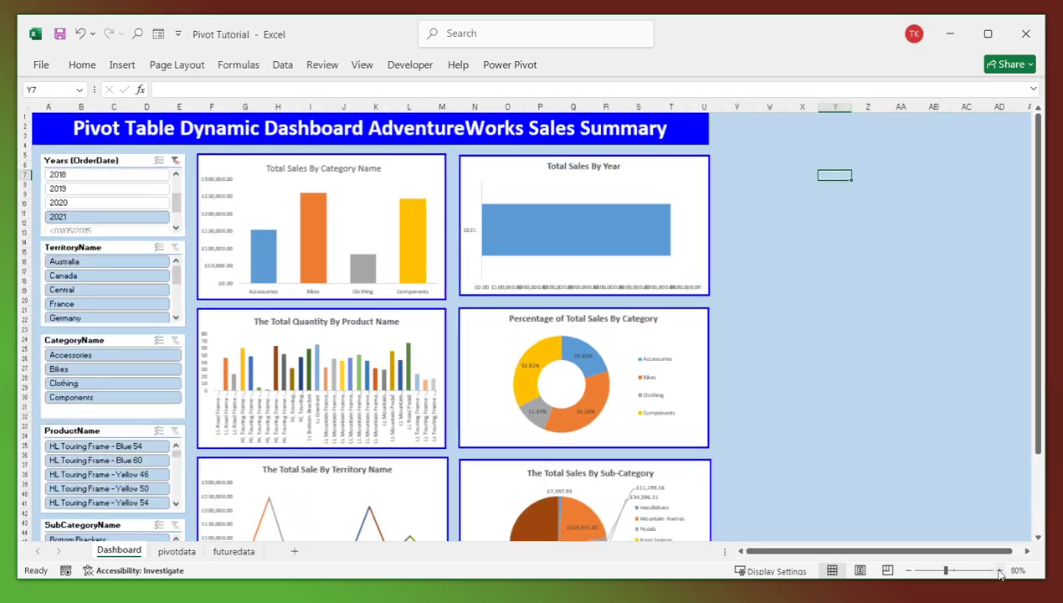
pyautogui.click(909, 571)
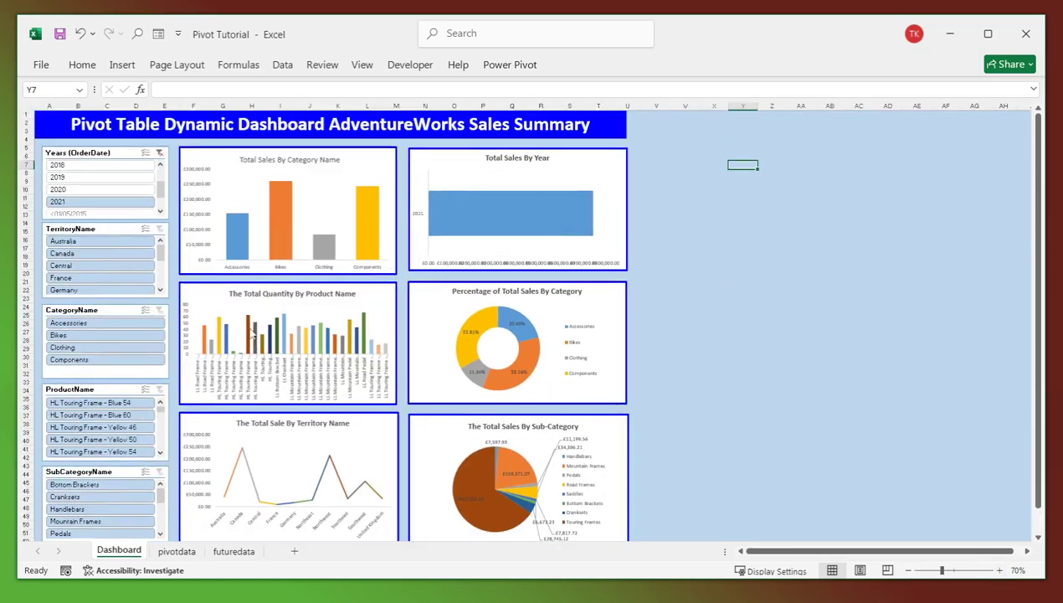
pyautogui.scroll(-2, 257, 312)
pyautogui.scroll(-3, 244, 325)
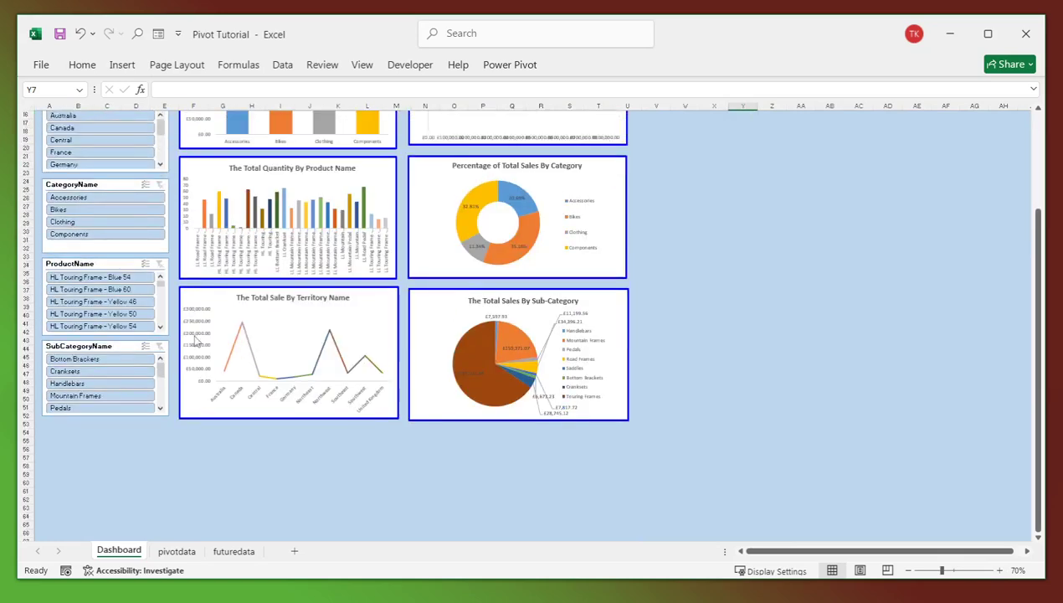
pyautogui.scroll(-1, 121, 251)
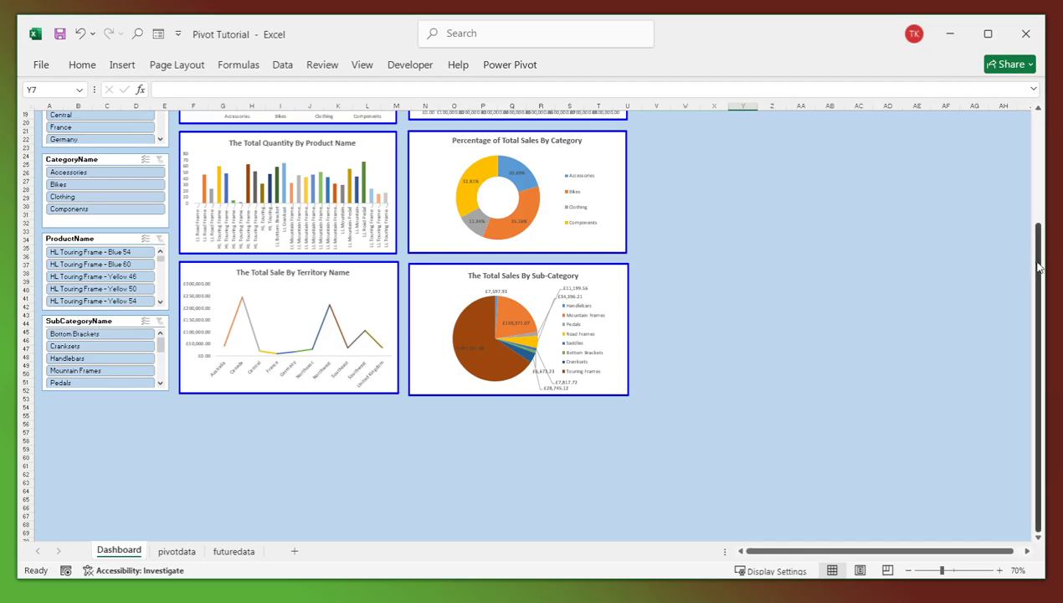
pyautogui.moveTo(1038, 265); pyautogui.dragTo(1026, 144)
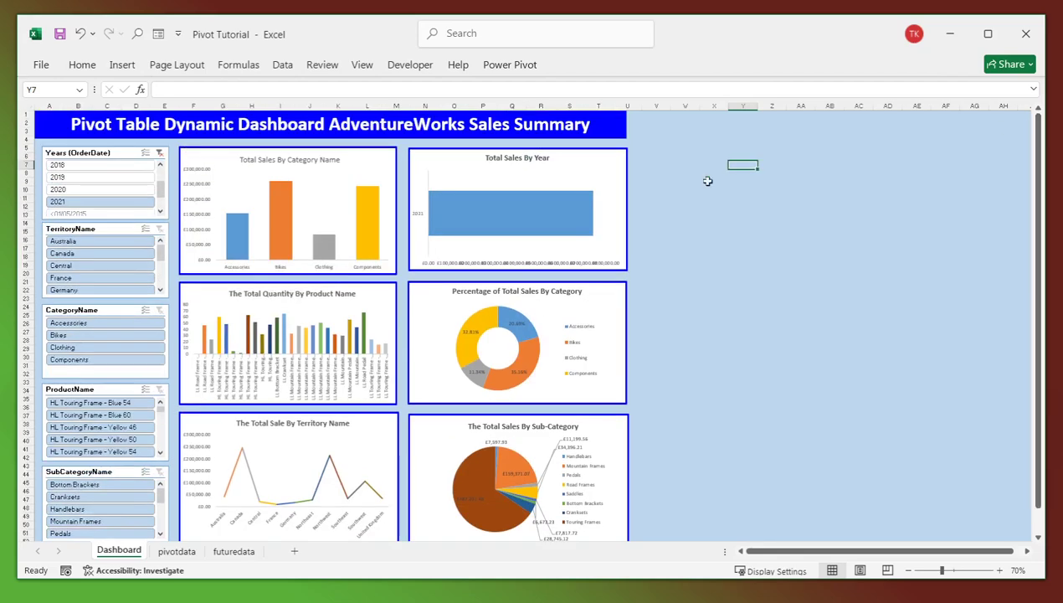
# - Compare the charts across single years from 2018 to 2021 with the Years (OrderDate) slicer, ending on 2021
pyautogui.click(71, 166)
pyautogui.click(72, 191)
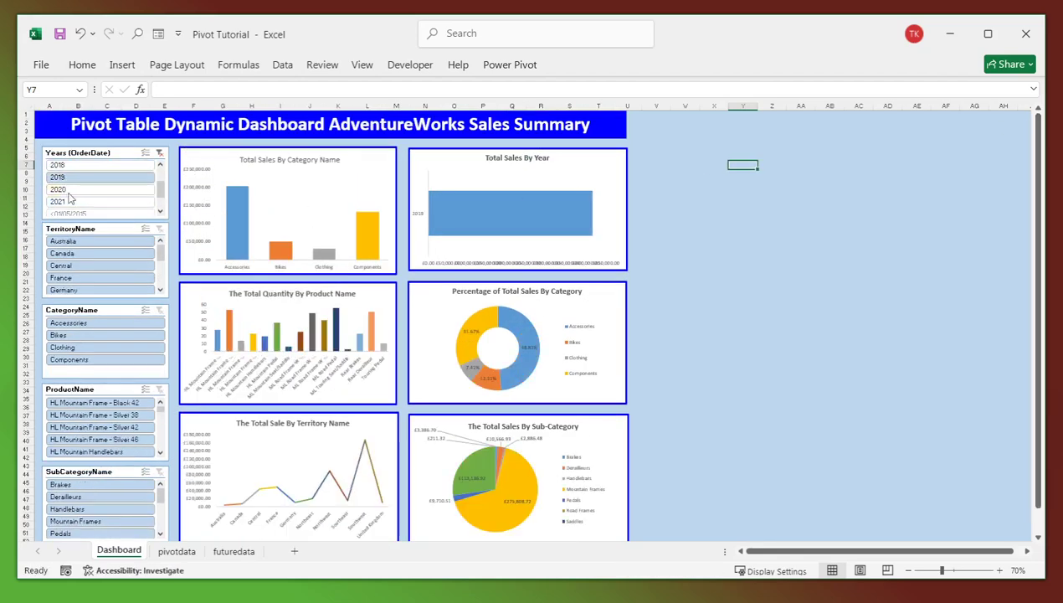
pyautogui.click(71, 202)
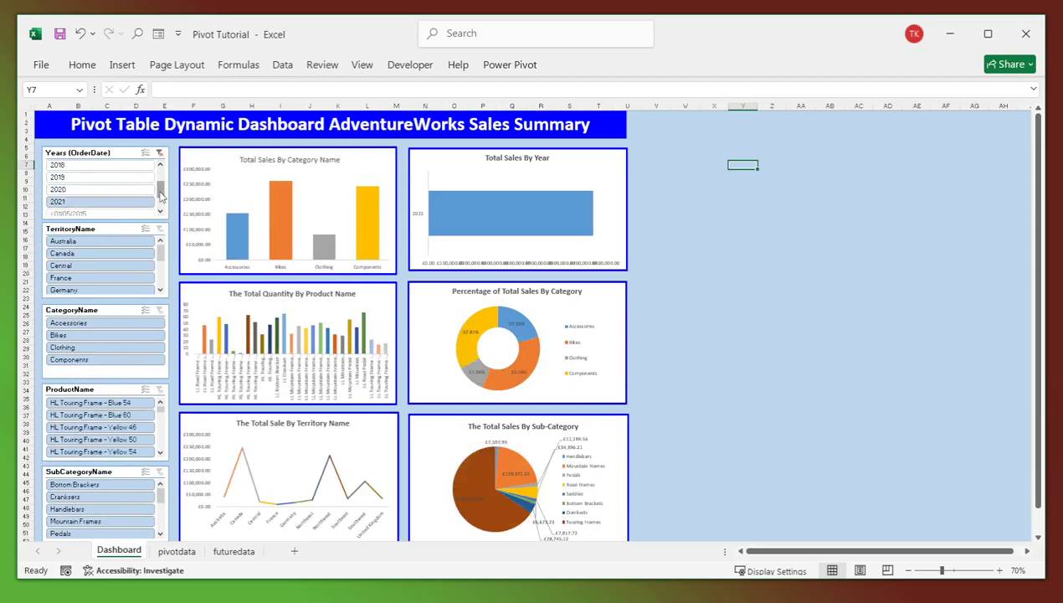
pyautogui.moveTo(161, 194); pyautogui.dragTo(161, 173)
# - Test combined filters with territories Australia, Canada, Central and Germany, categories Clothing and Components, and the year 2019
pyautogui.click(86, 241)
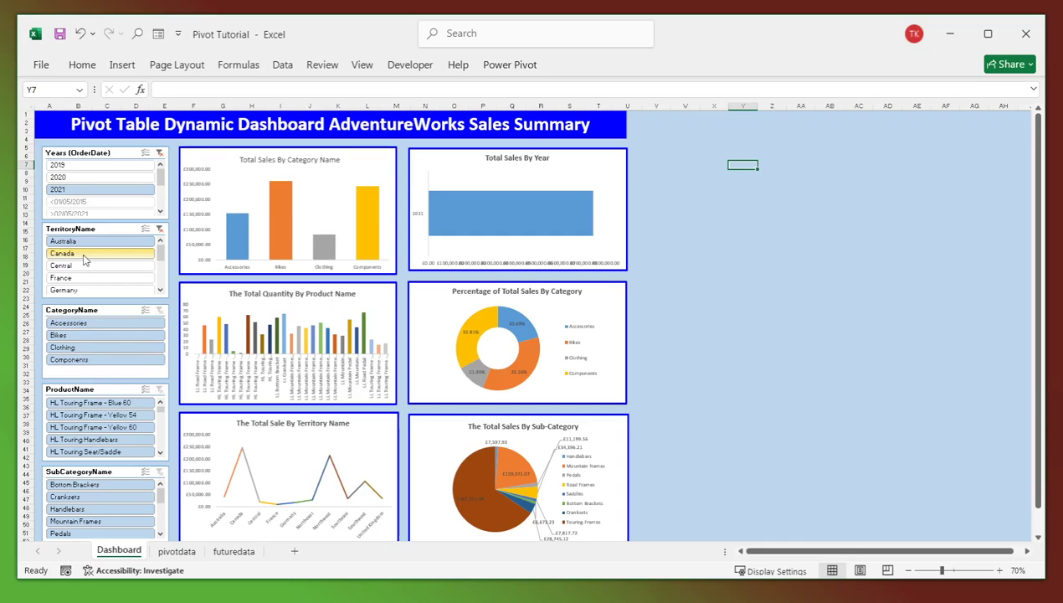
pyautogui.click(83, 254)
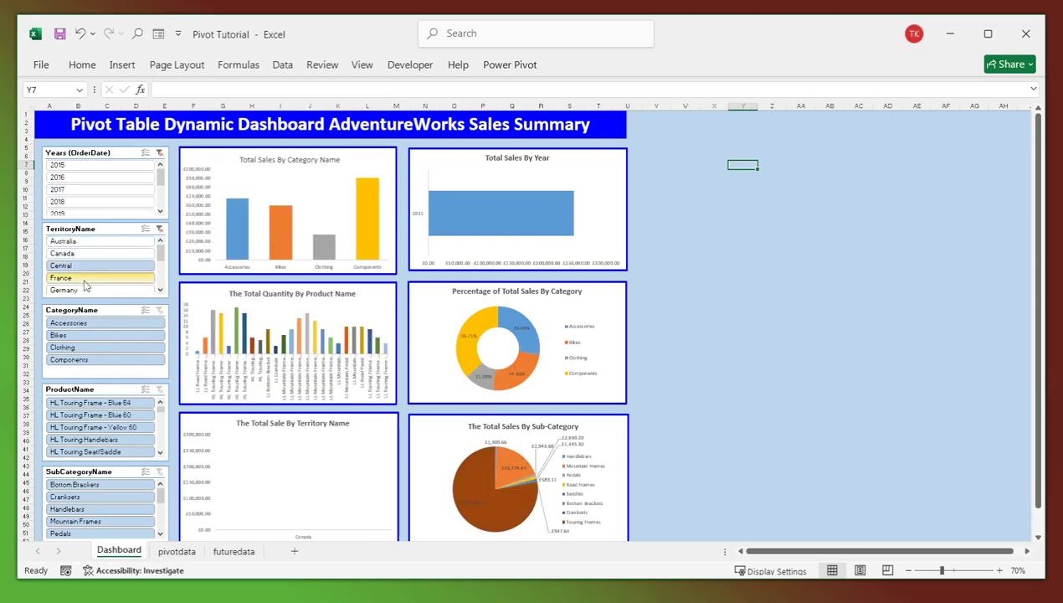
pyautogui.click(86, 288)
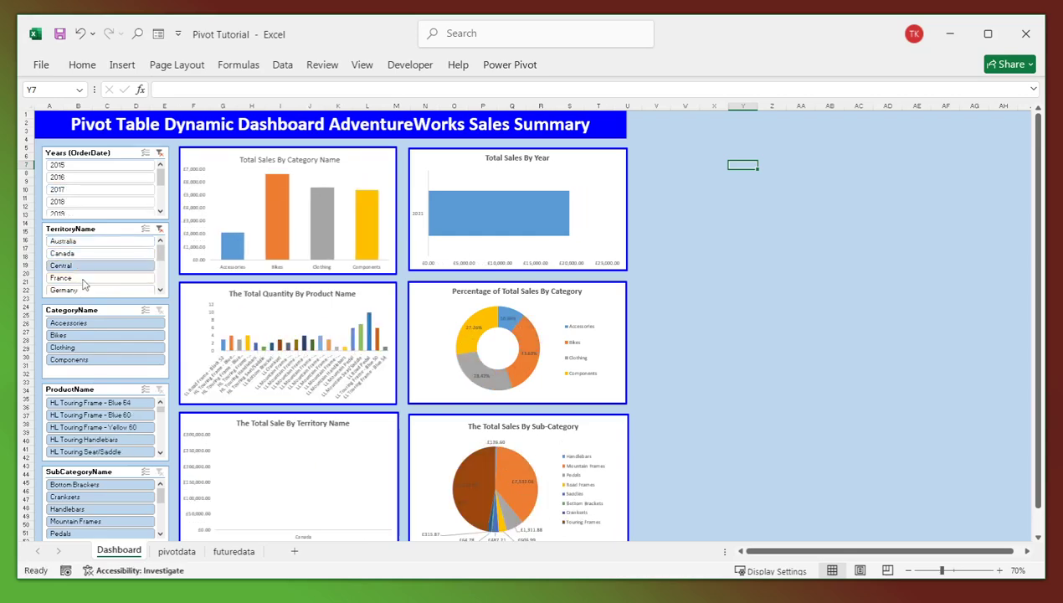
pyautogui.click(83, 346)
pyautogui.click(83, 359)
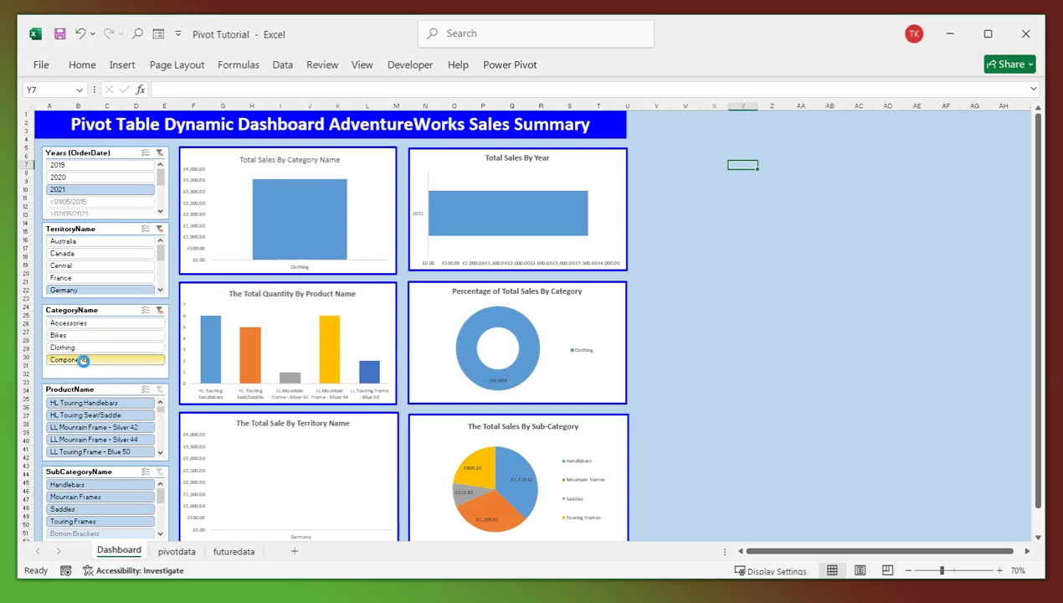
pyautogui.click(87, 165)
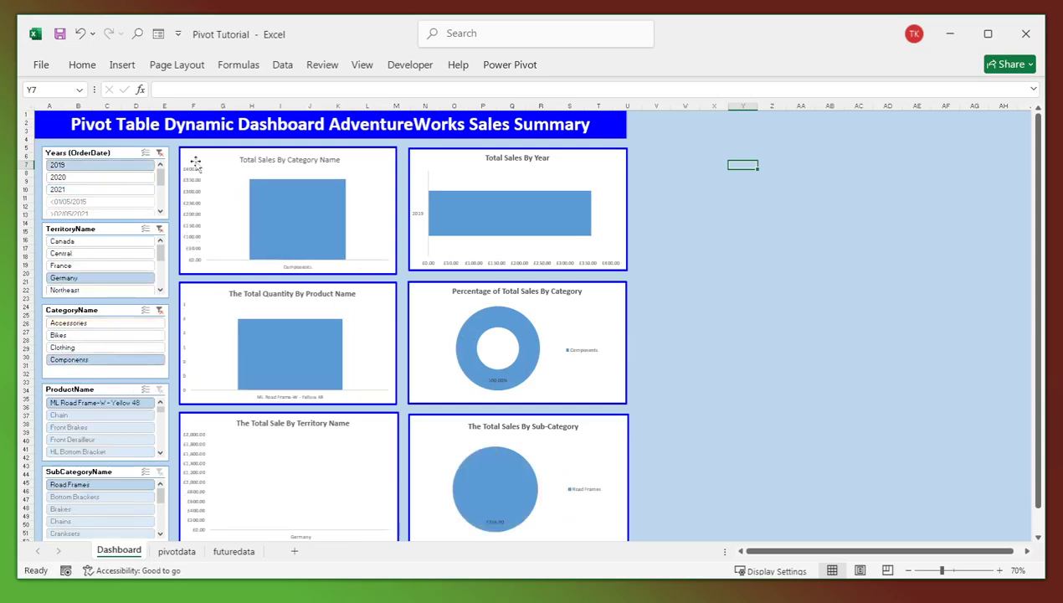
# - Clear the filters on the Years (OrderDate), TerritoryName and CategoryName slicers
pyautogui.click(159, 152)
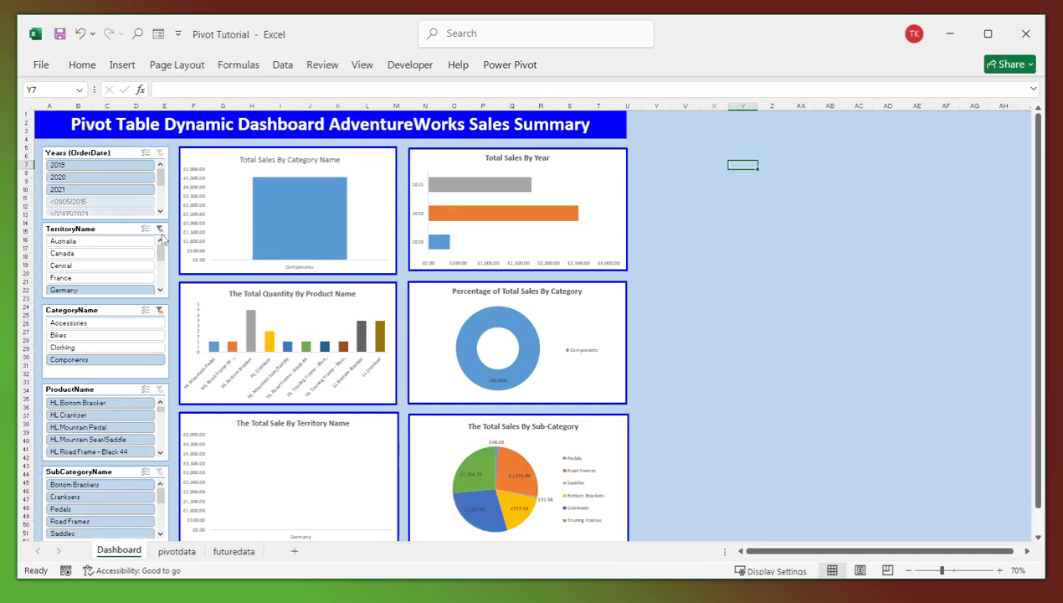
pyautogui.click(159, 229)
pyautogui.click(159, 311)
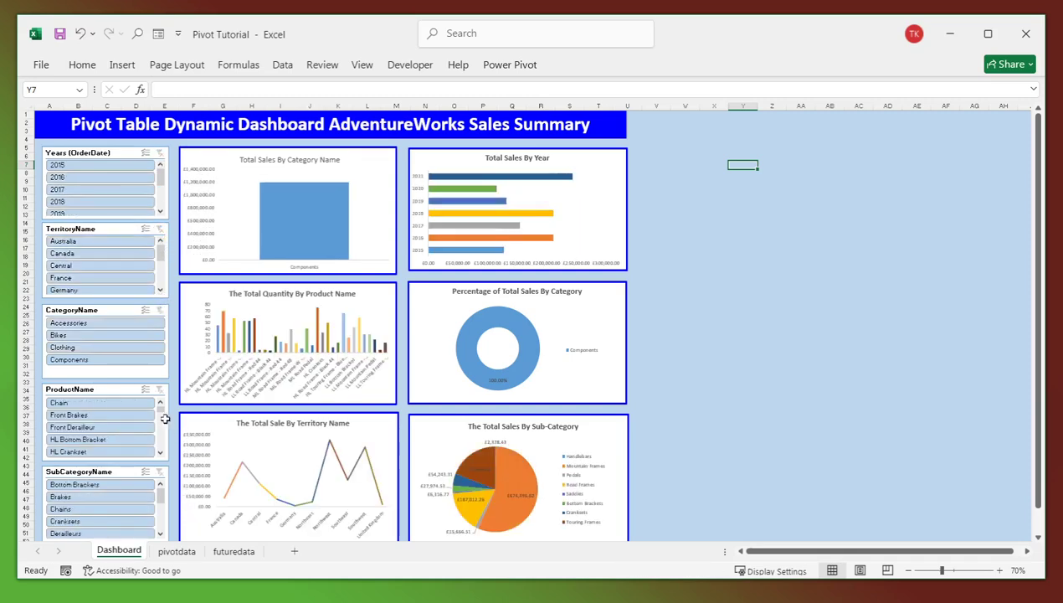